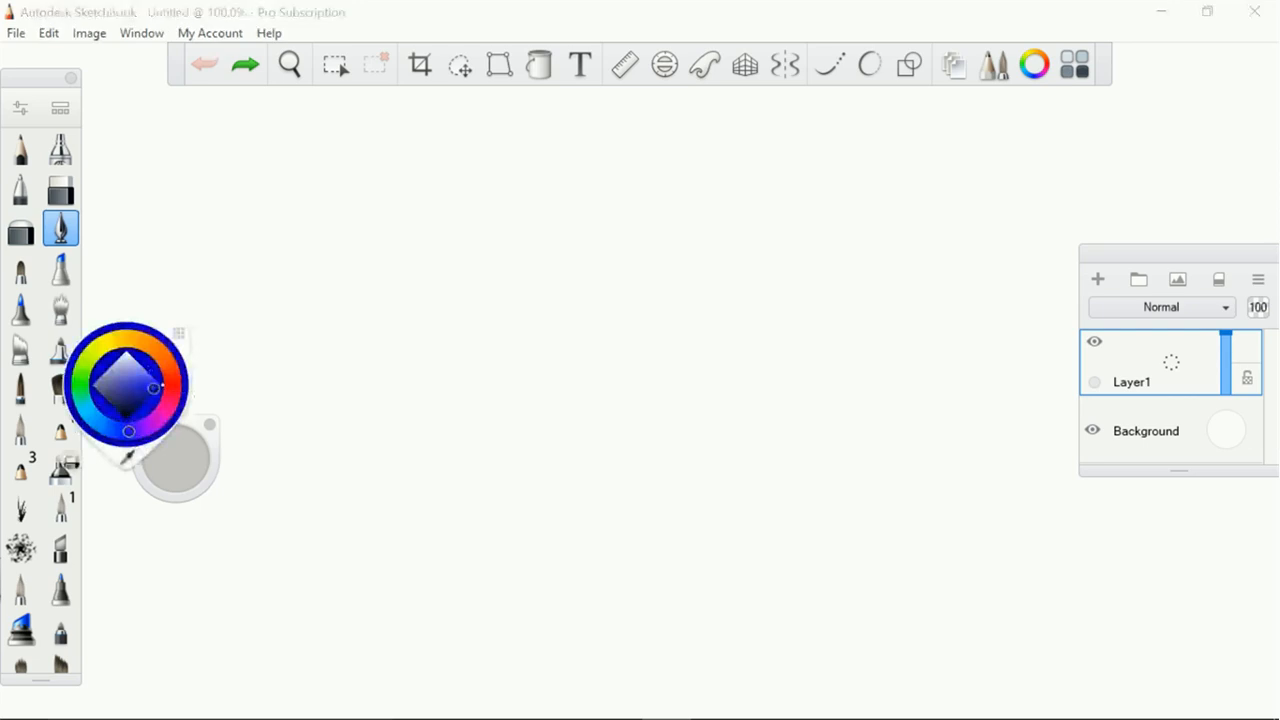
Change the drawing colour to a bright yellow-green
left_click(152, 379)
left_click(93, 355)
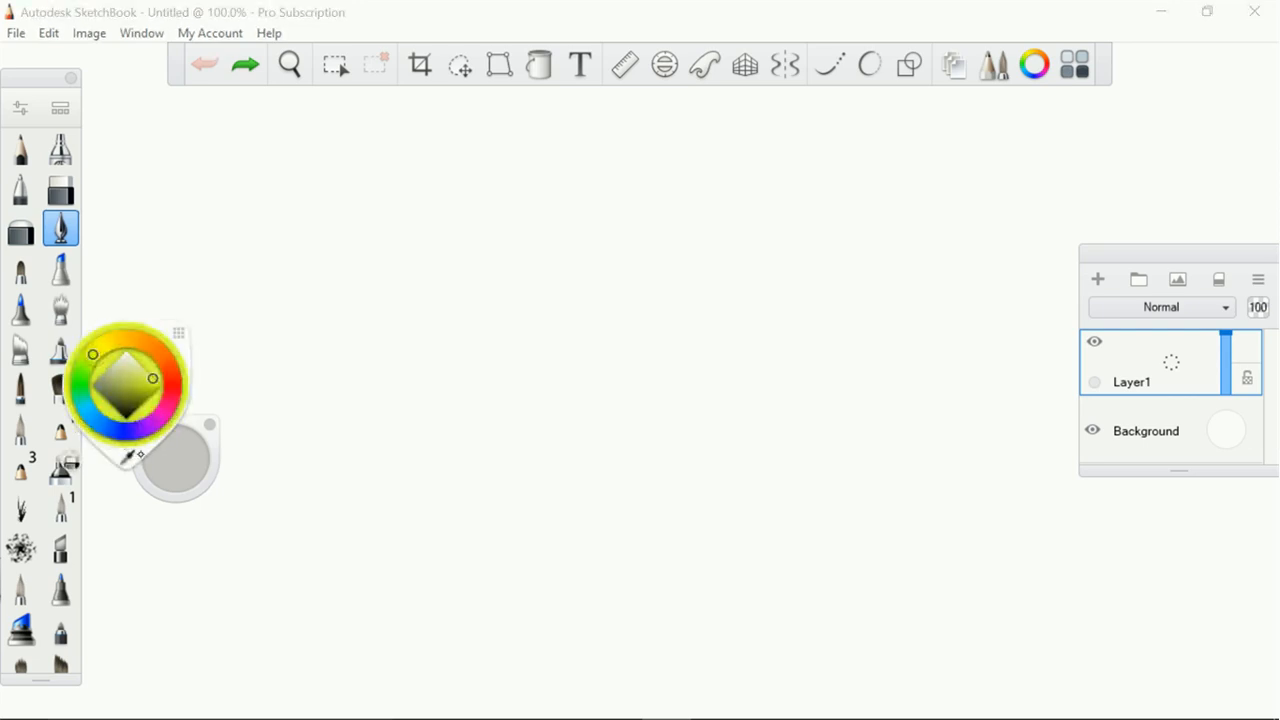
left_click(903, 17)
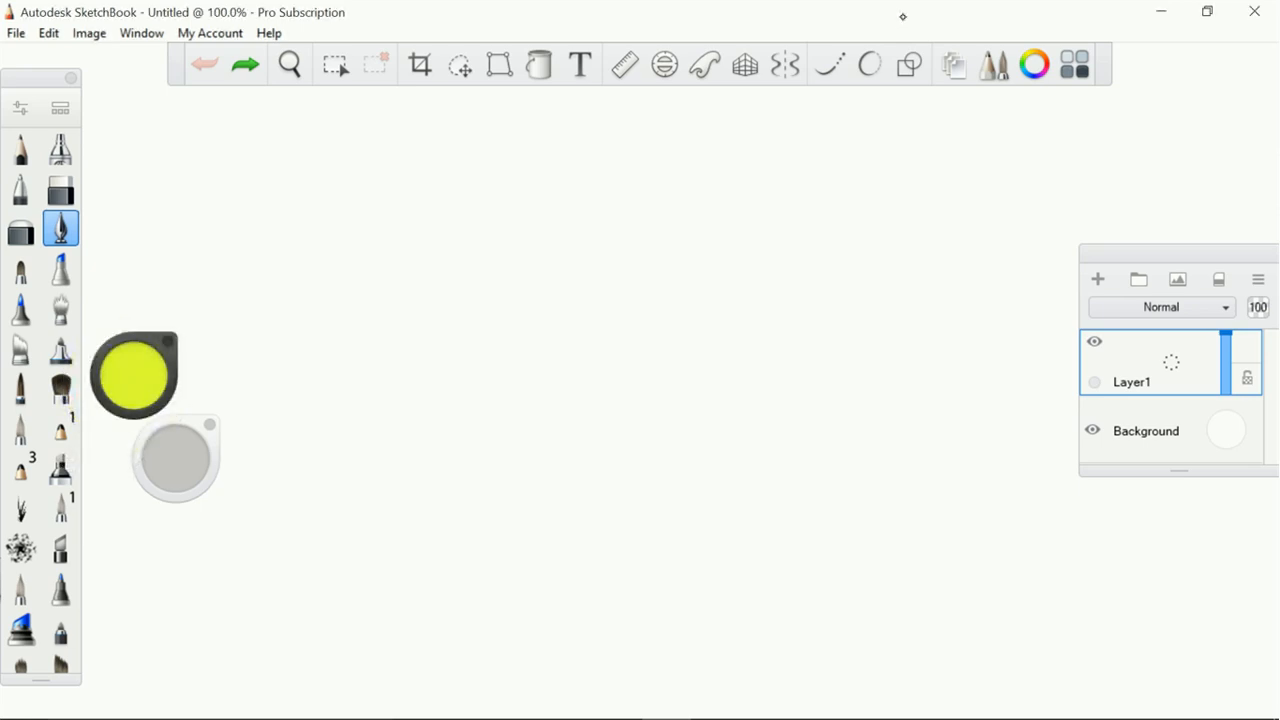
Draw a yellow-green circle outline with the Oval shape tool, centred on the canvas and almost filling its height
scroll(636, 396, "down", 3)
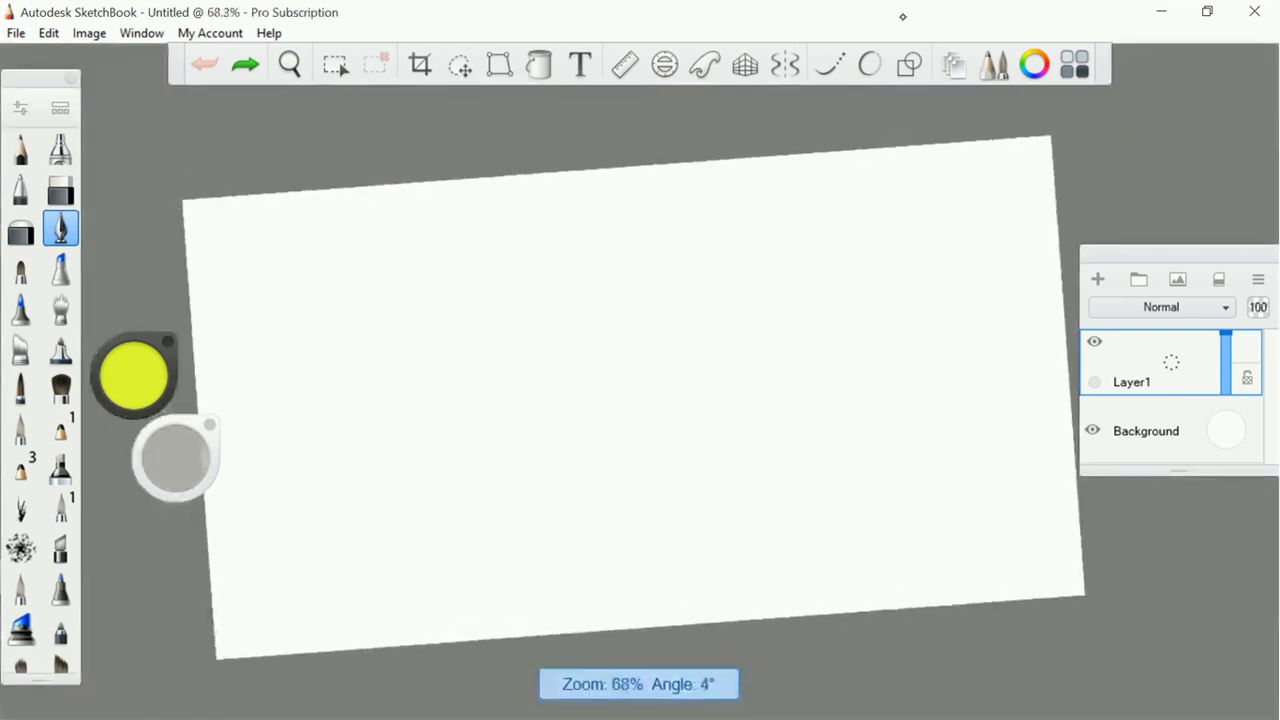
scroll(640, 390, "up", 1)
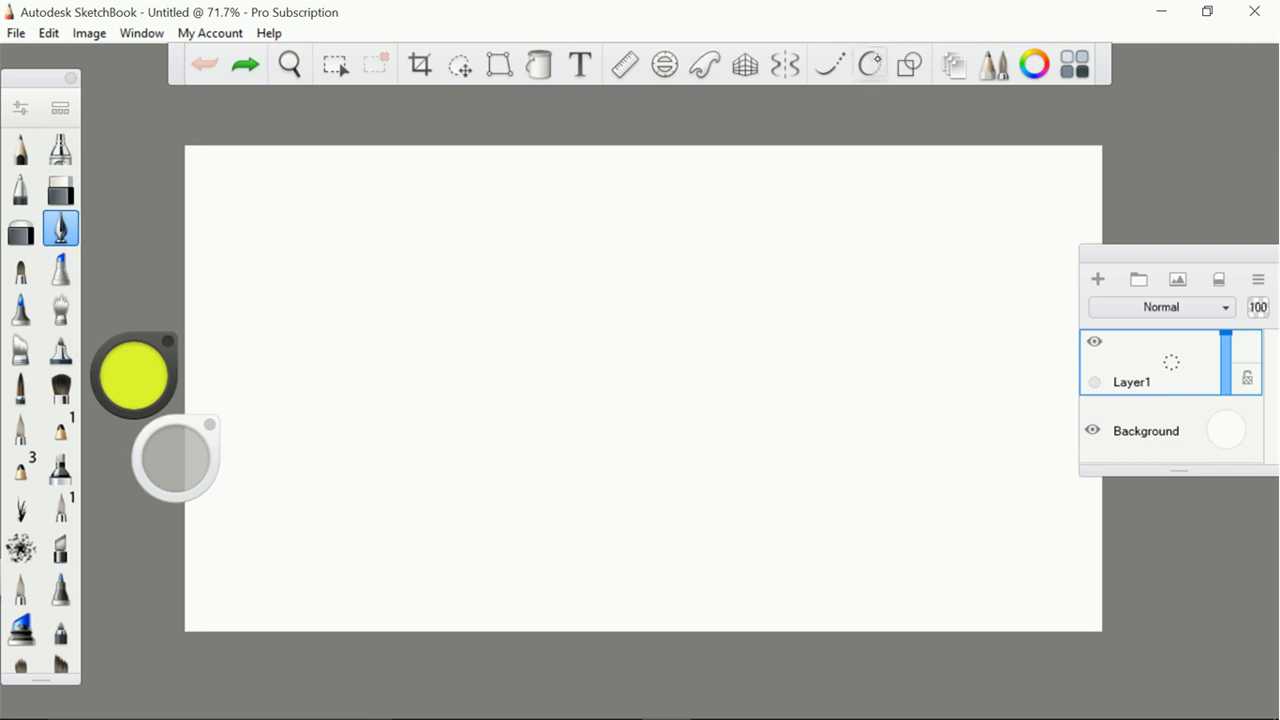
left_click(909, 64)
left_click(697, 107)
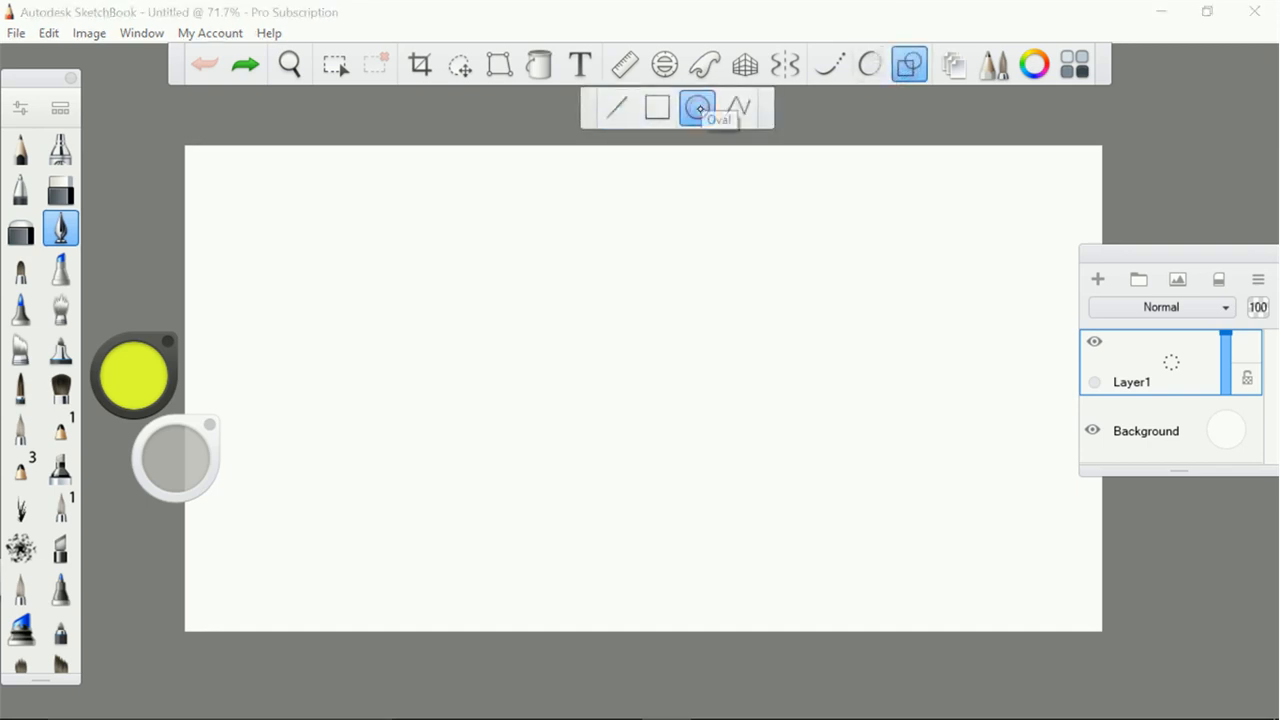
left_click_drag(628, 378, 786, 541)
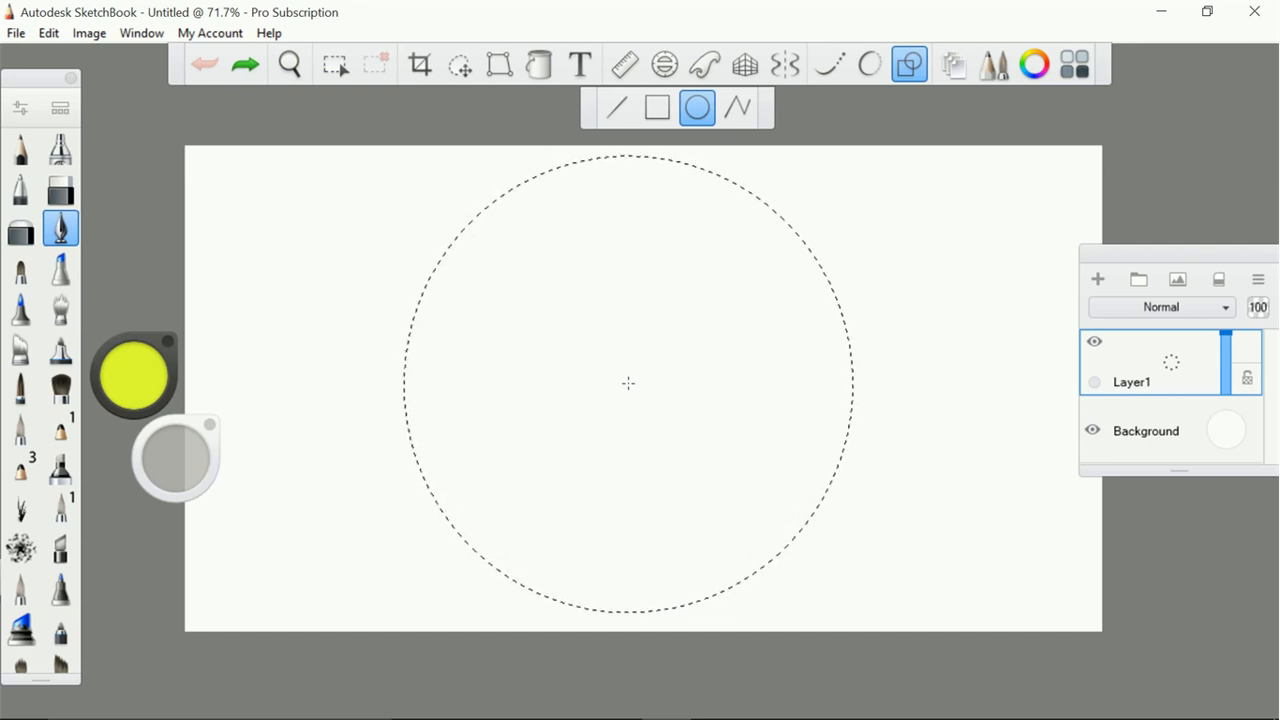
left_click(401, 160)
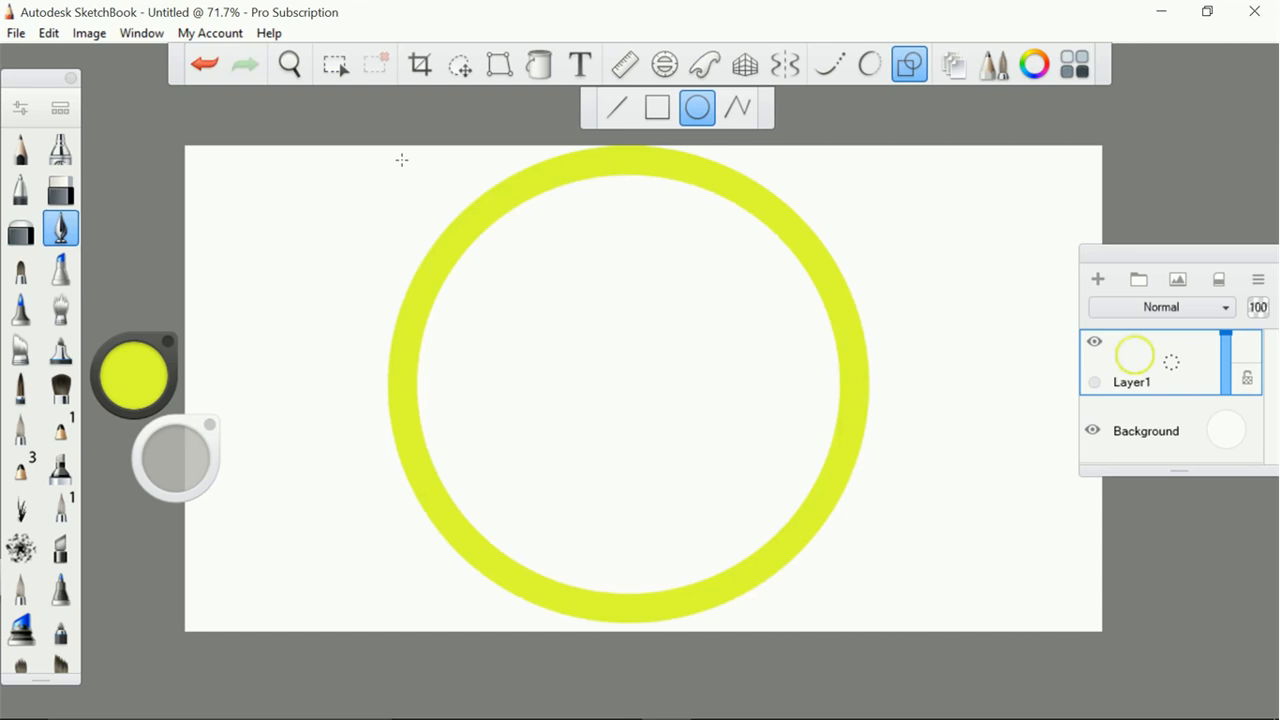
Scale the ring down slightly so it fits inside the canvas, and flood-fill its interior with the same yellow-green
left_click(456, 66)
left_click(717, 109)
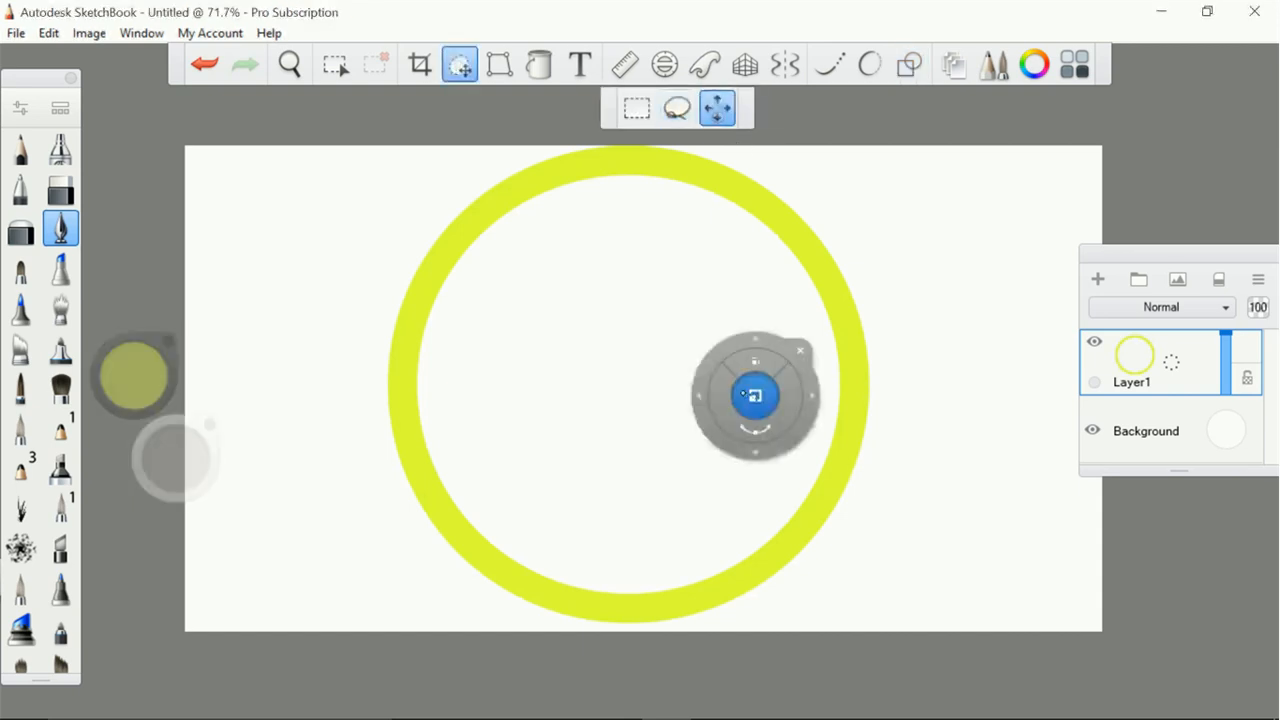
left_click_drag(756, 393, 754, 397)
left_click(803, 353)
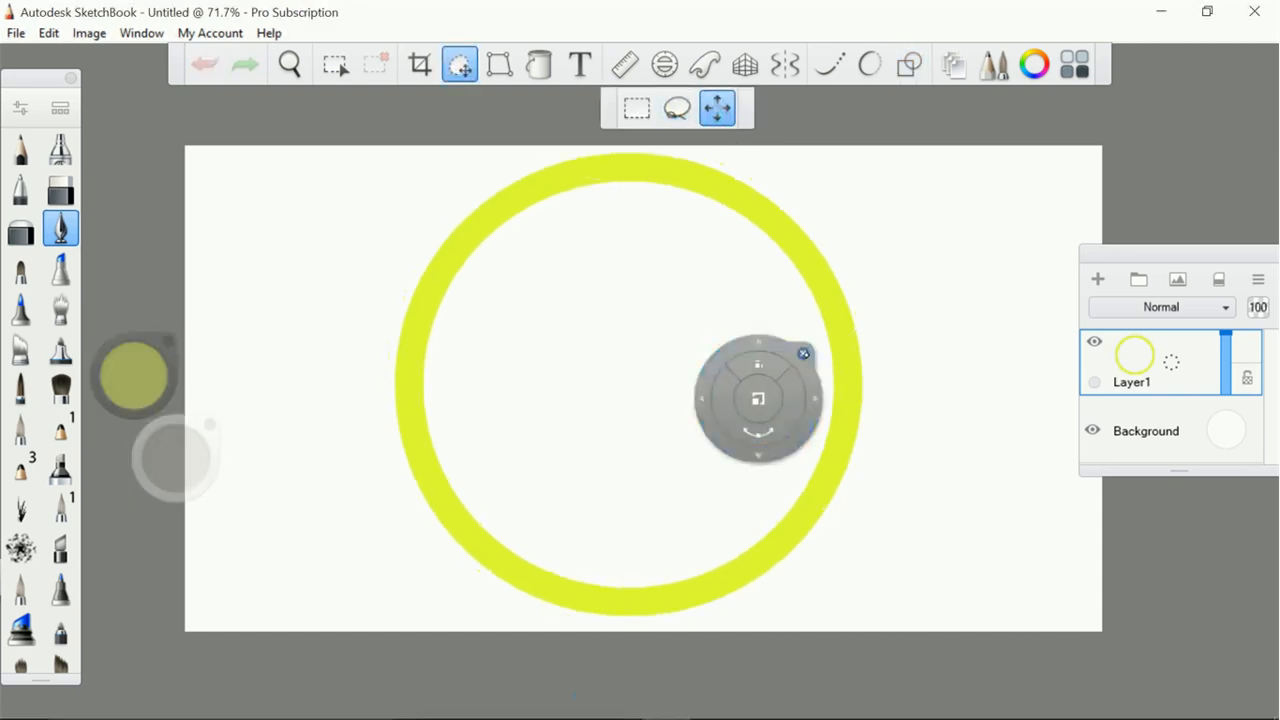
key("f")
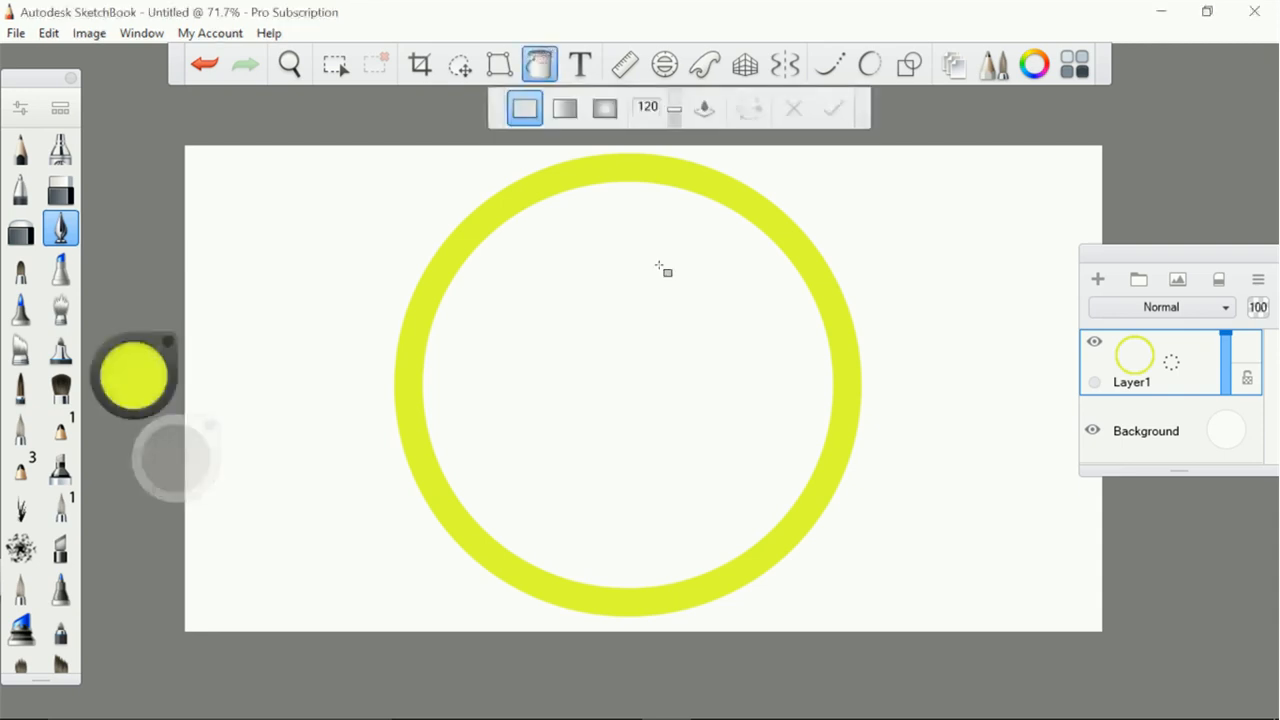
left_click(656, 392)
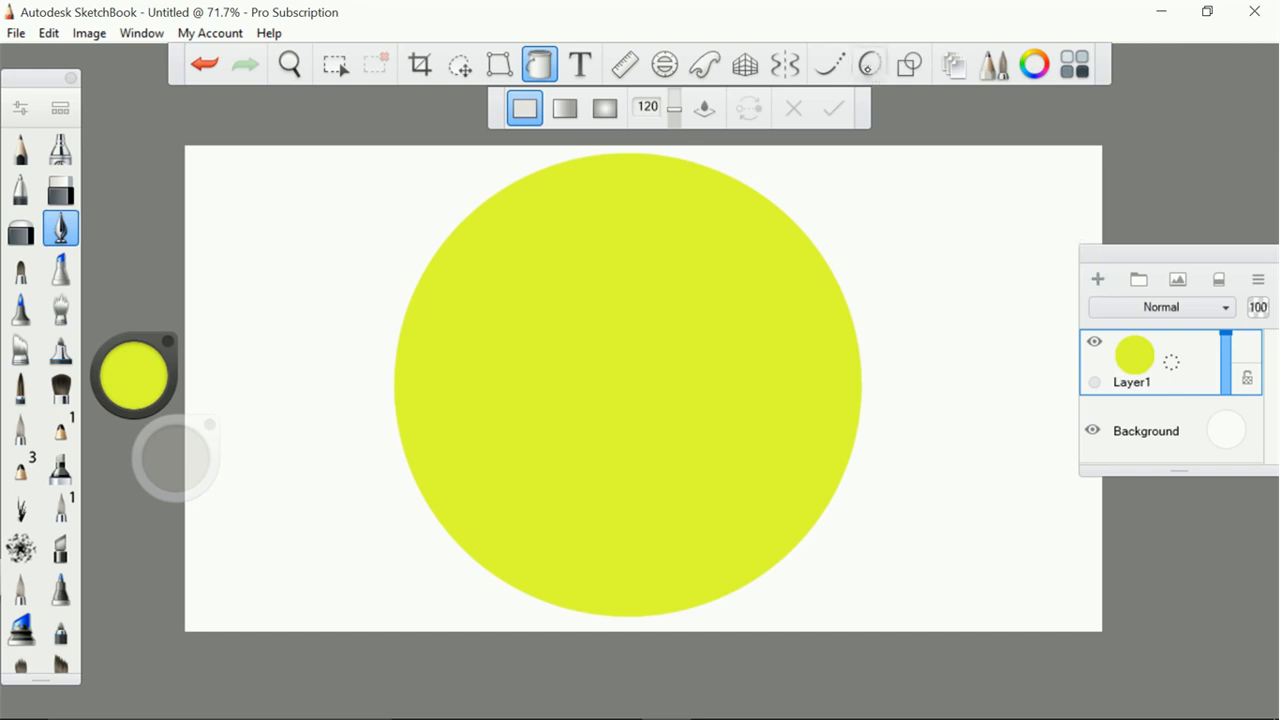
Get the Oval shape tool ready with a bright blue drawing colour and a larger brush size
left_click(910, 64)
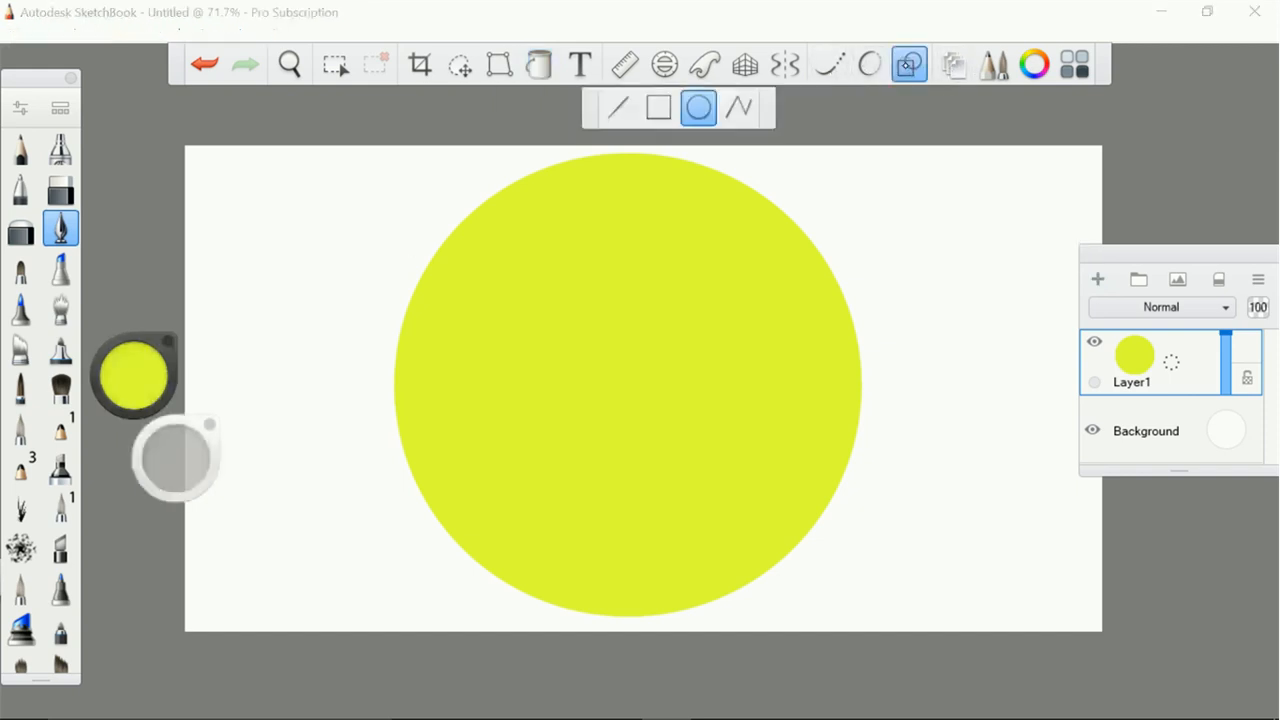
left_click(147, 368)
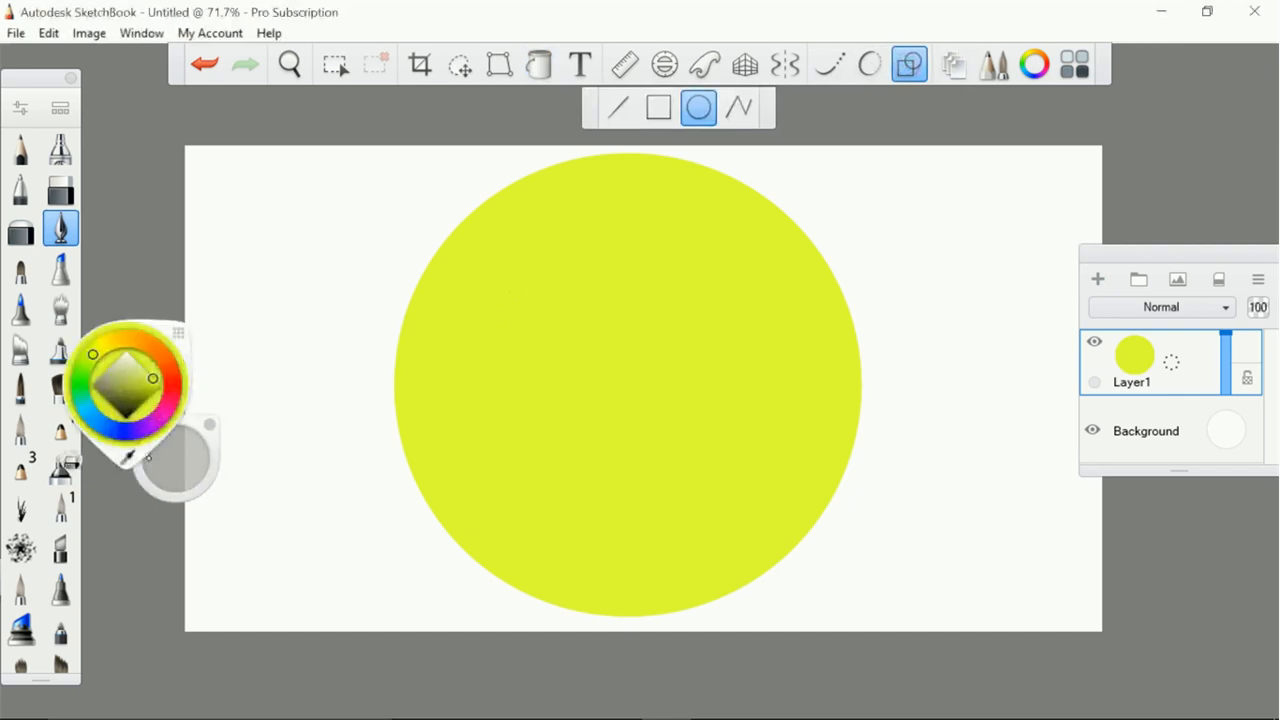
left_click(132, 411)
left_click(105, 427)
left_click(112, 430)
left_click_drag(112, 429, 110, 429)
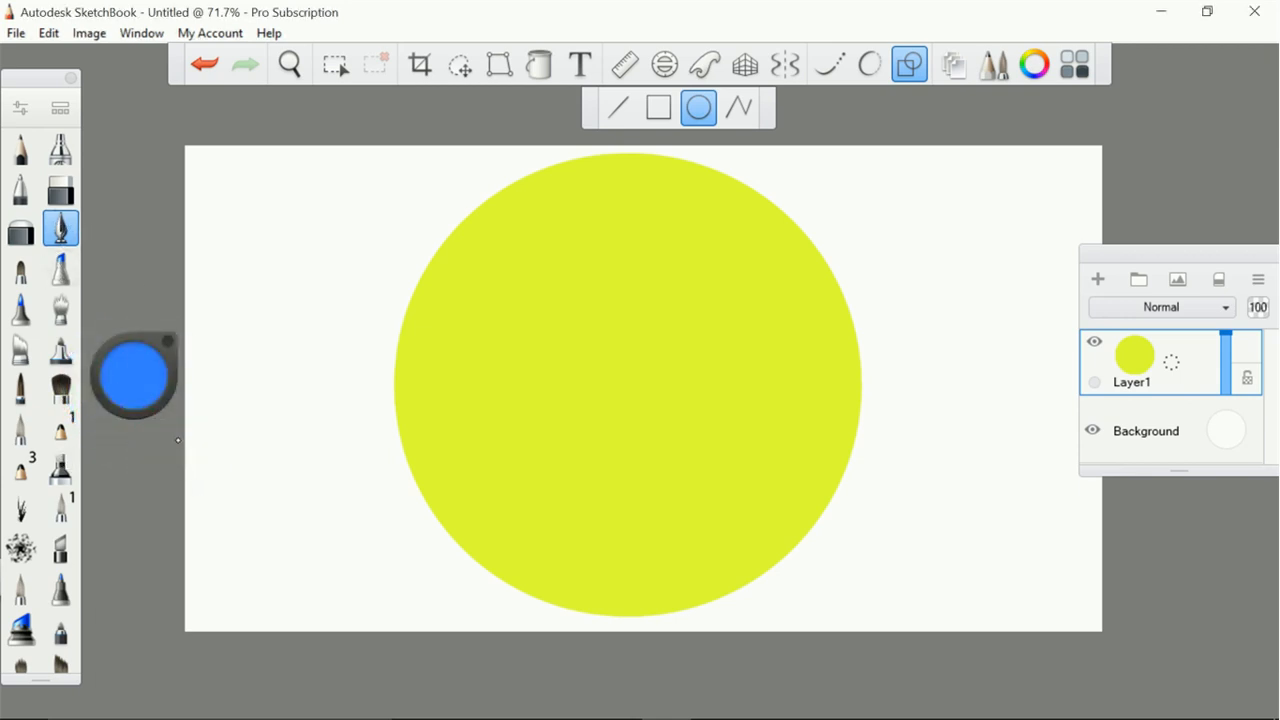
left_click_drag(166, 457, 153, 459)
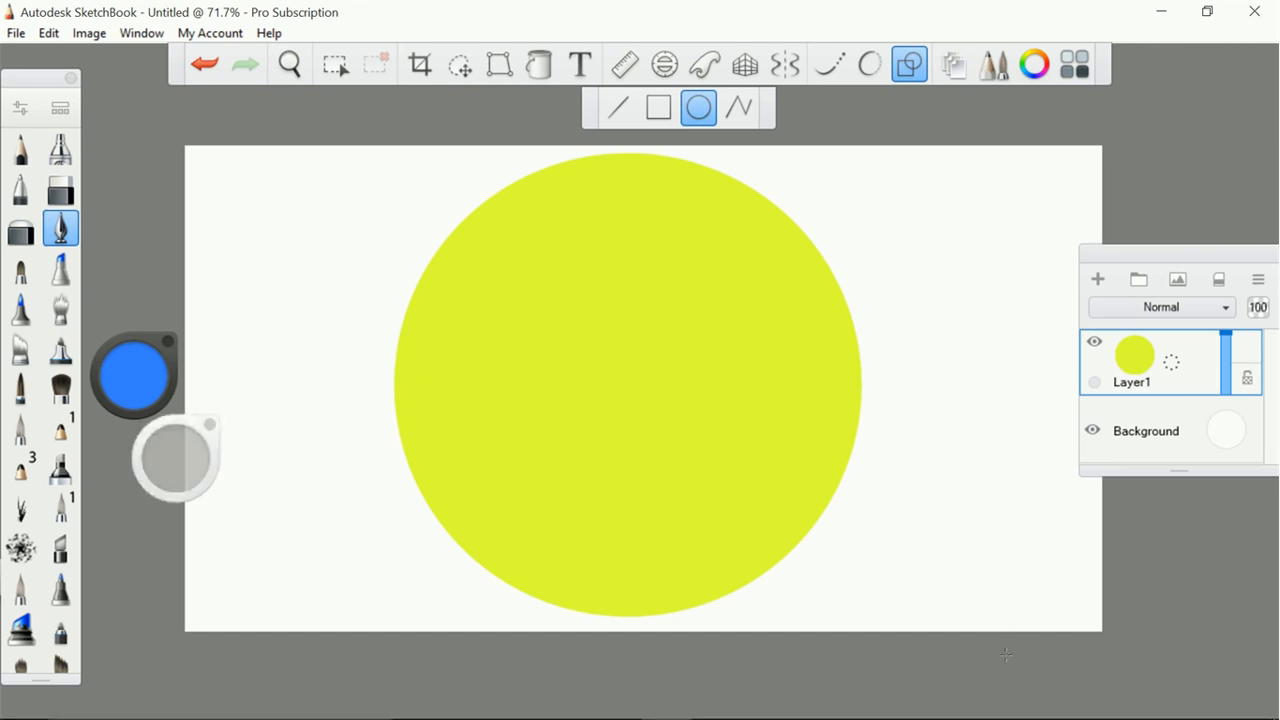
Try a large blue ring across the yellow-green disc, undo it, and increase the brush size slightly
scroll(1006, 655, "down", 4)
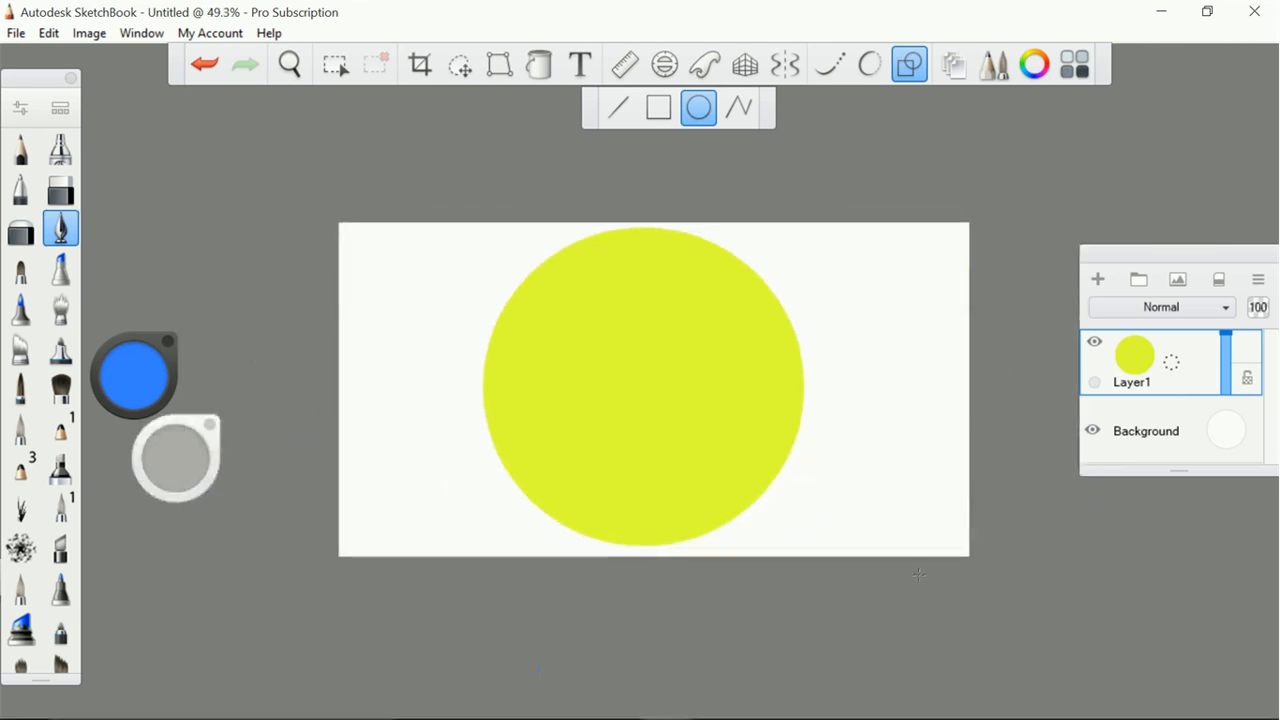
mouse_move(912, 607)
left_mouse_down()
mouse_move(617, 343)
mouse_move(534, 296)
mouse_move(491, 251)
mouse_move(443, 233)
mouse_move(480, 198)
mouse_move(479, 180)
left_mouse_up()
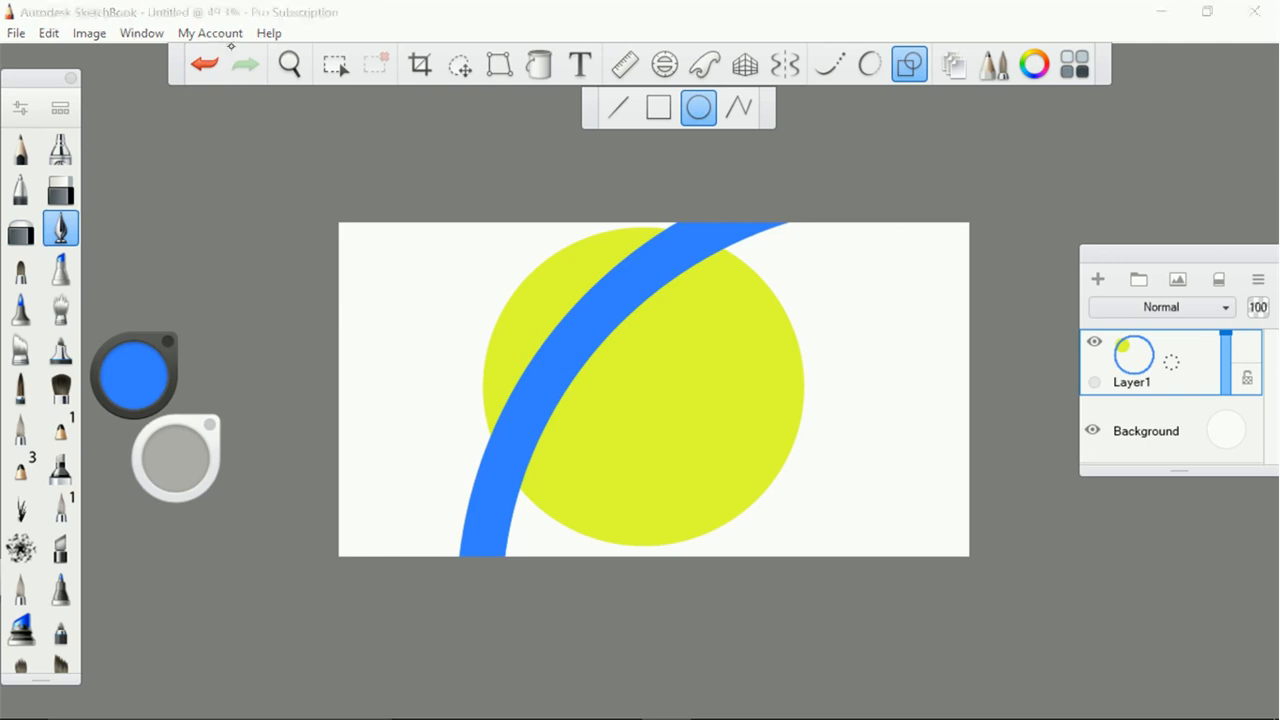
left_click(204, 64)
left_click_drag(175, 457, 179, 451)
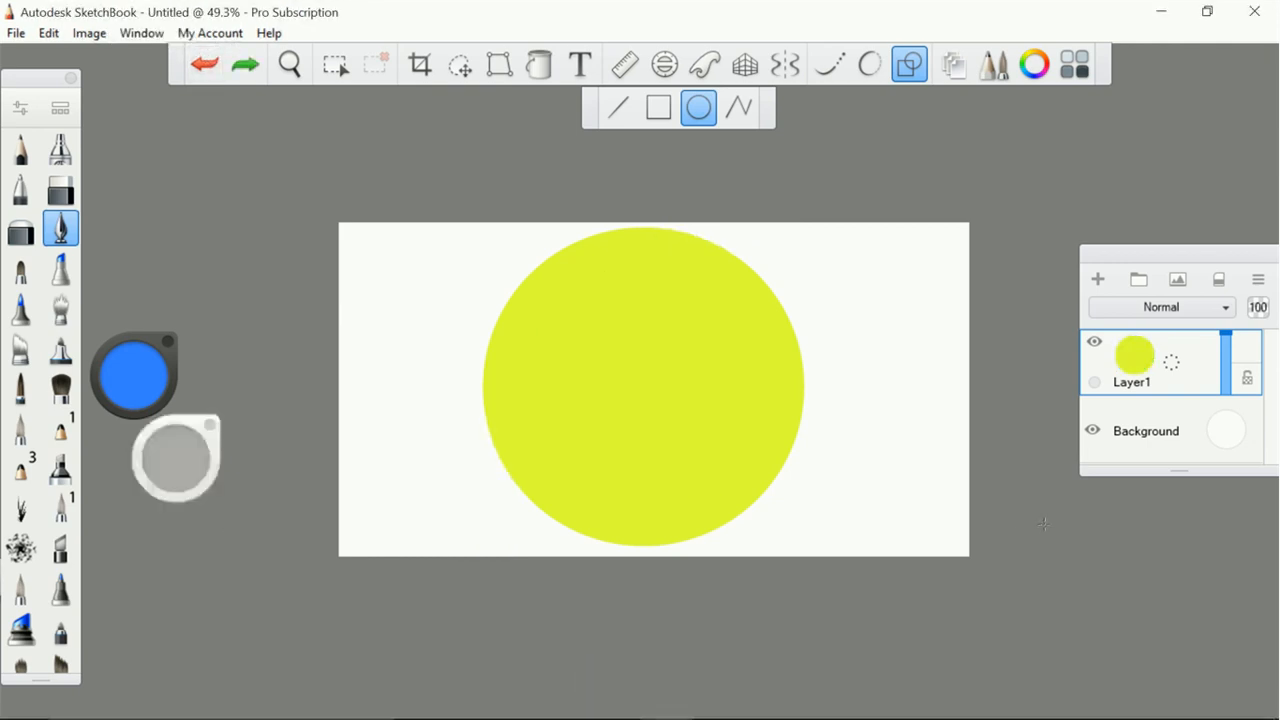
Try a thicker blue ring across the disc on Layer1 and distort it, cancelling the distortion and undoing the ring
mouse_move(976, 649)
left_mouse_down()
mouse_move(703, 391)
mouse_move(487, 124)
left_mouse_up()
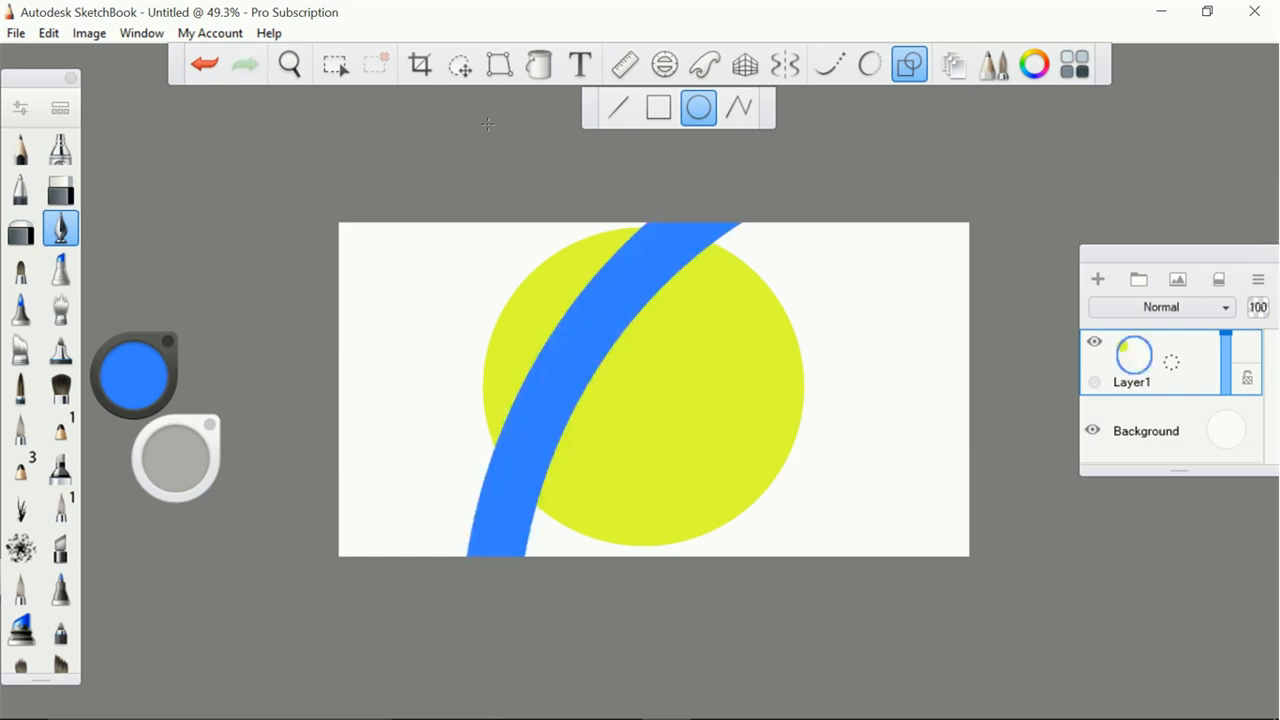
left_click(462, 62)
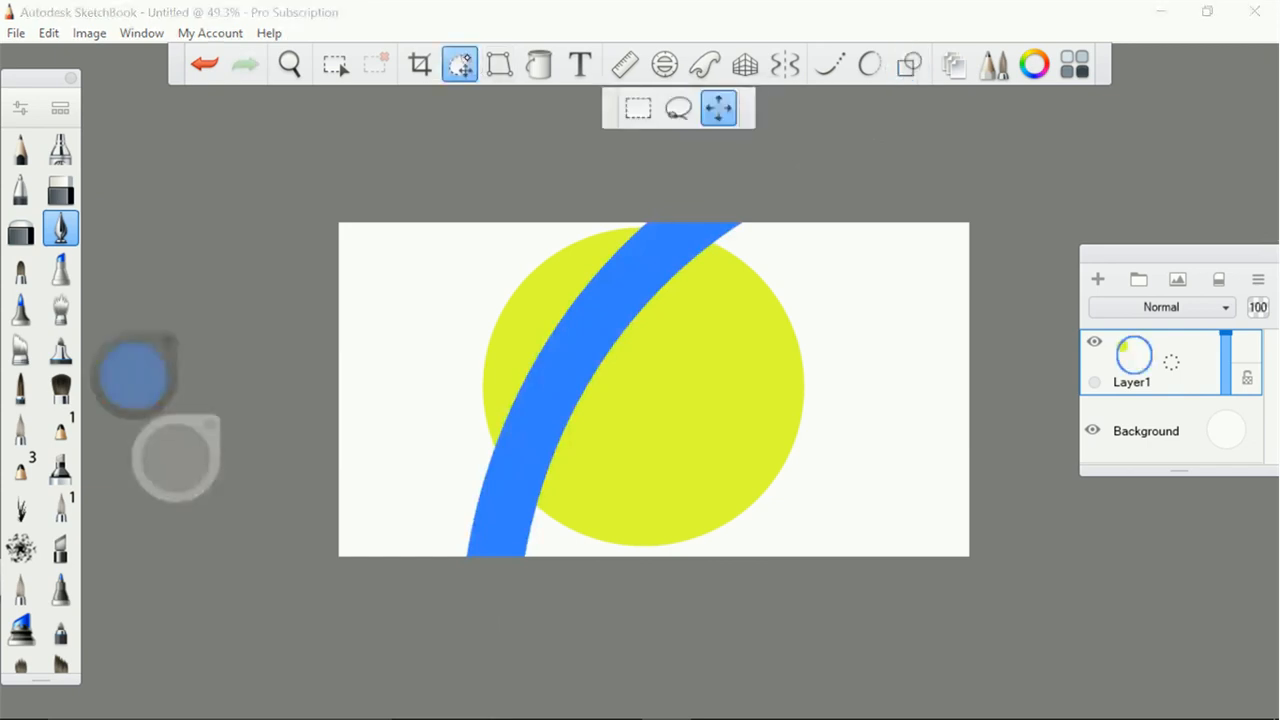
left_click(498, 64)
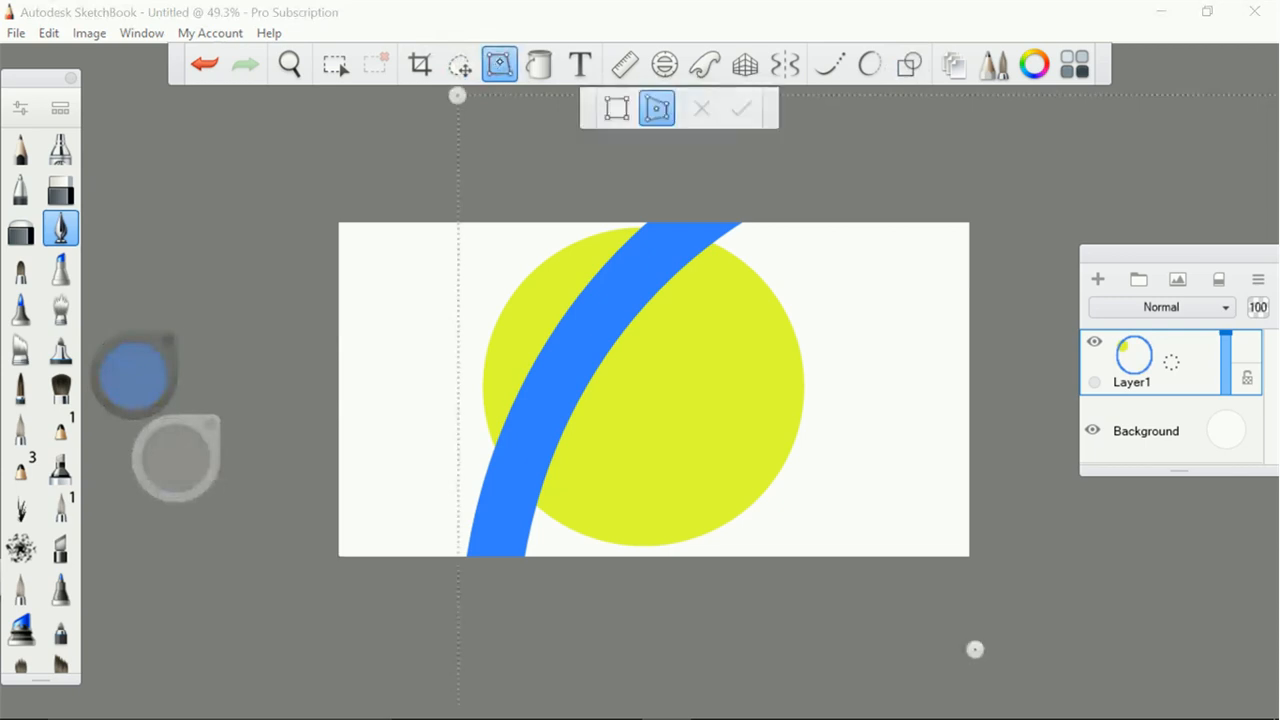
mouse_move(975, 651)
left_mouse_down()
mouse_move(966, 594)
mouse_move(979, 632)
left_mouse_up()
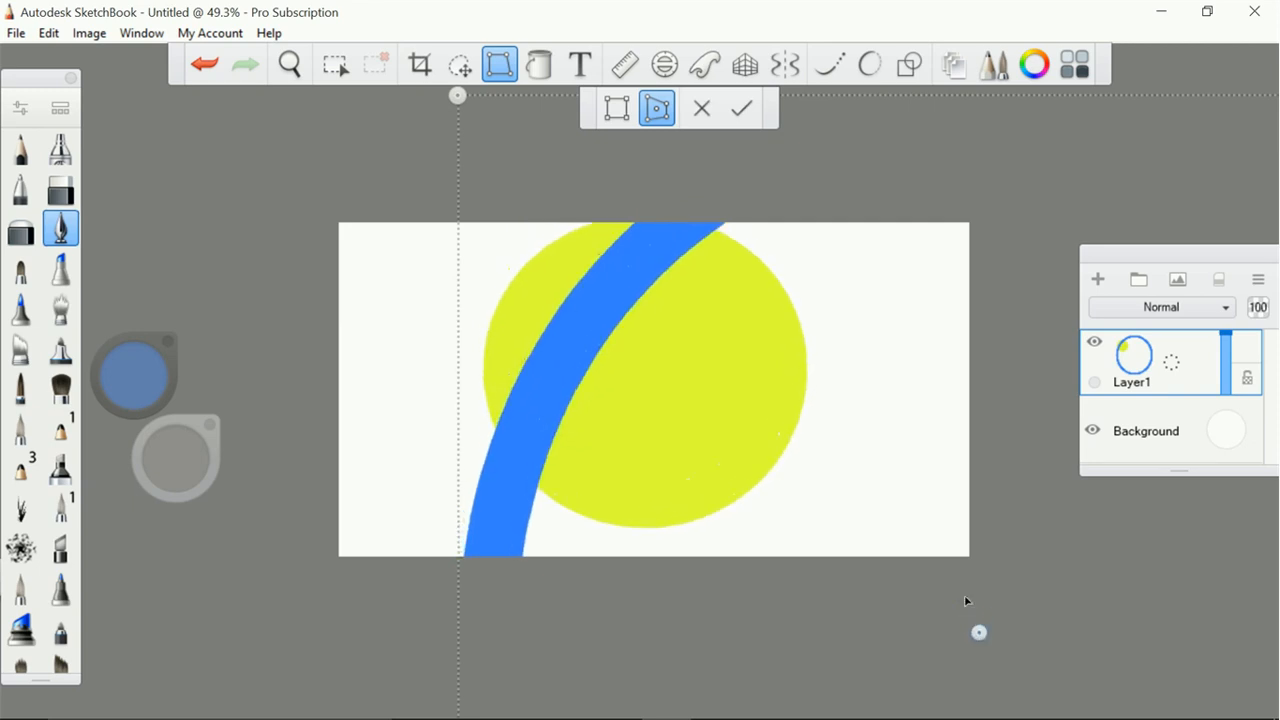
left_click(698, 112)
left_click(205, 64)
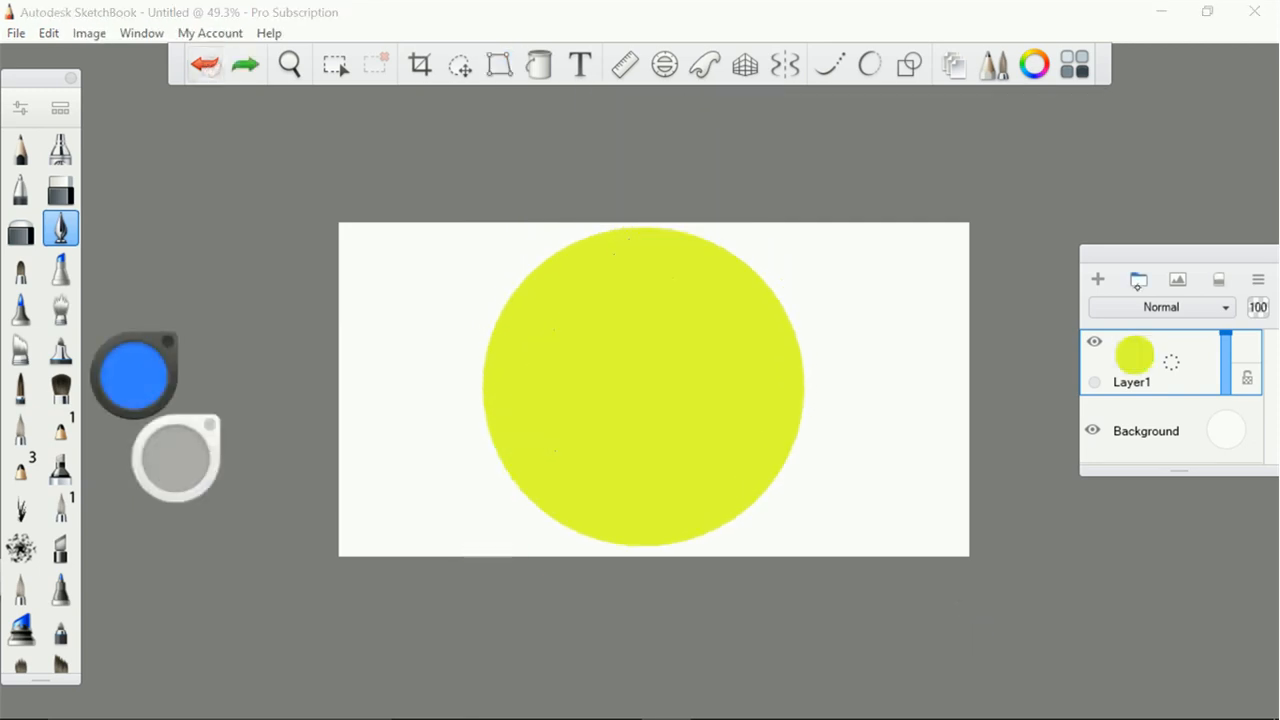
Add a new layer above the disc and draw a large blue ring on it whose arc crosses the disc's upper-left part
left_click(1097, 279)
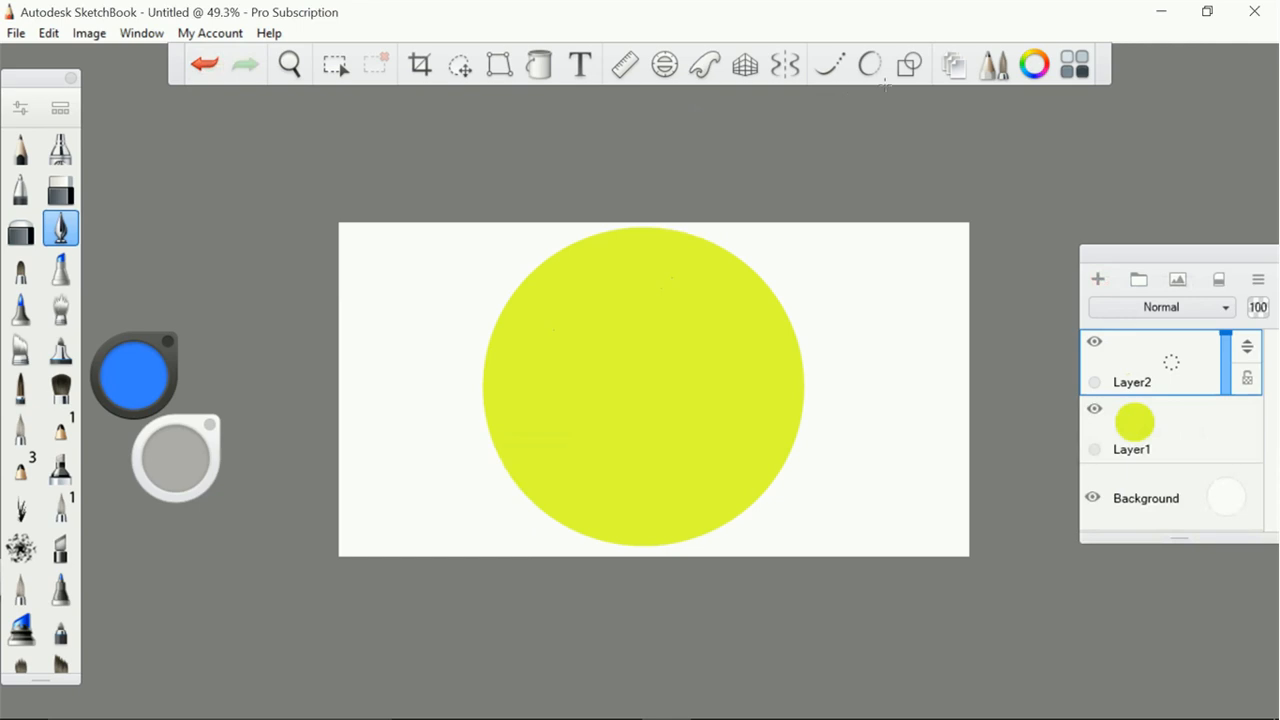
left_click(909, 64)
left_click_drag(1003, 668, 443, 145)
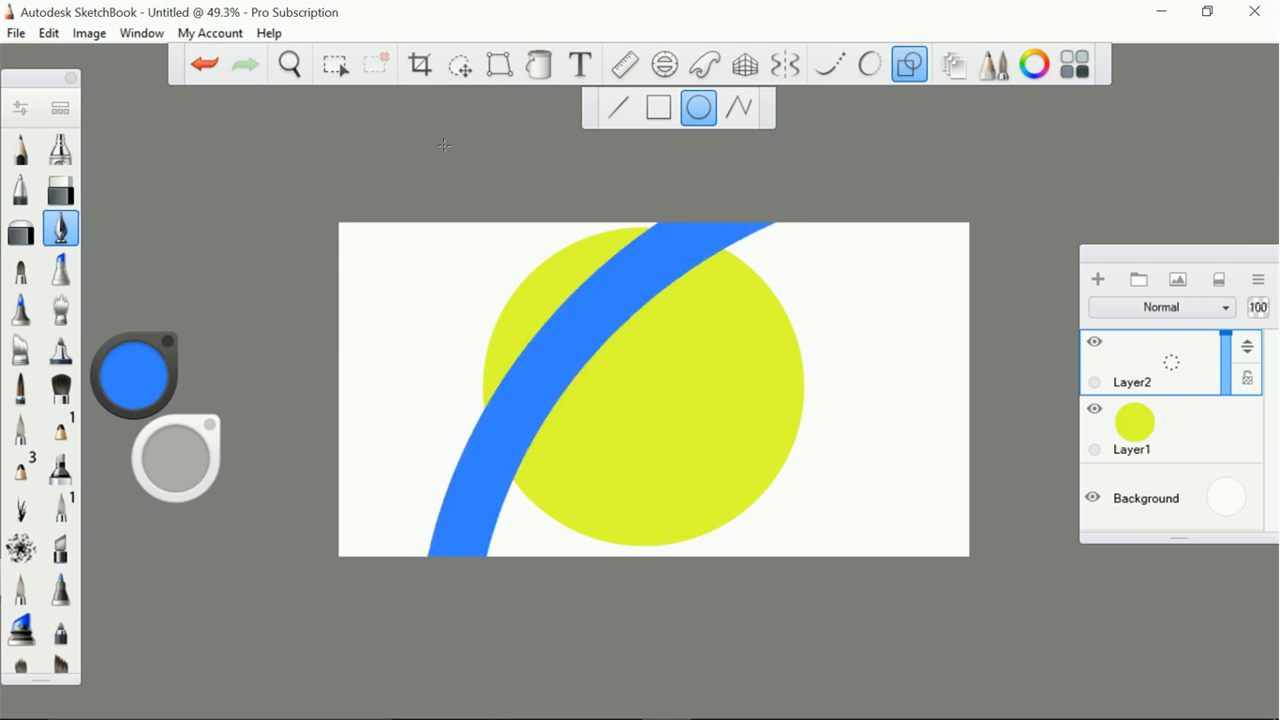
Distort, move and slightly rotate the blue ring so its arc curves across the disc's upper-left part, and apply the transformation
left_click(499, 64)
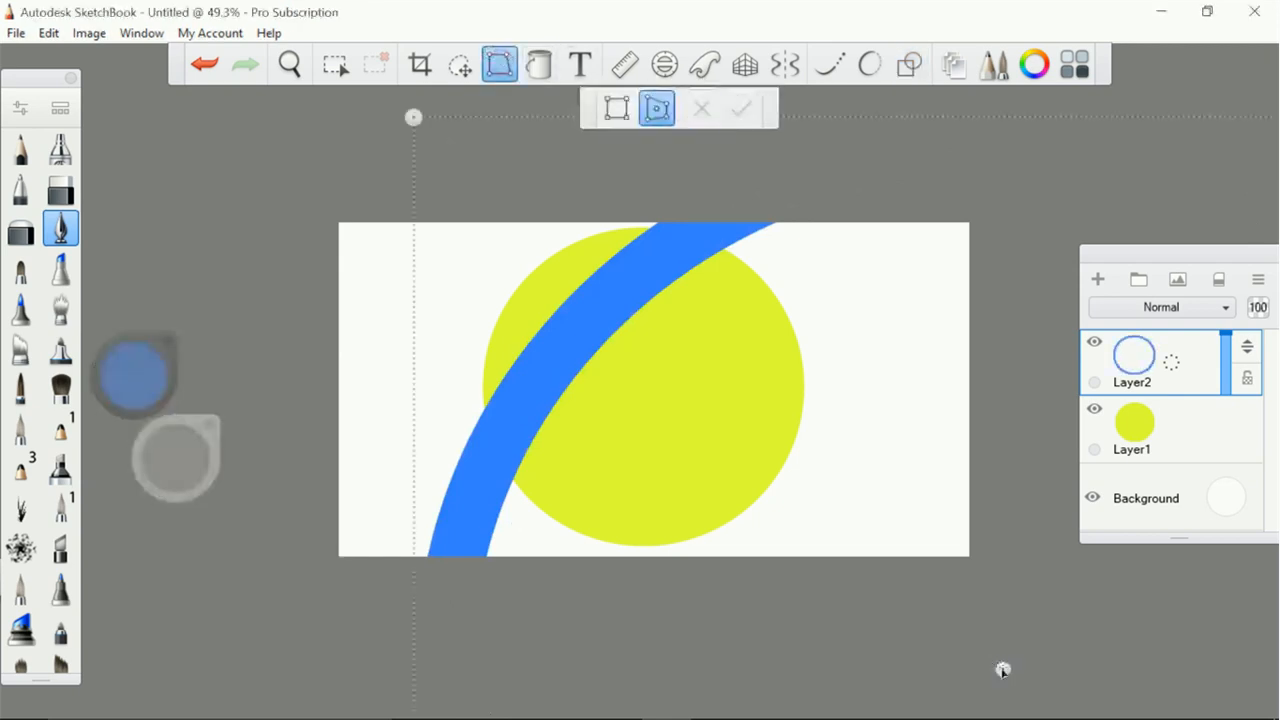
left_click_drag(1003, 668, 972, 622)
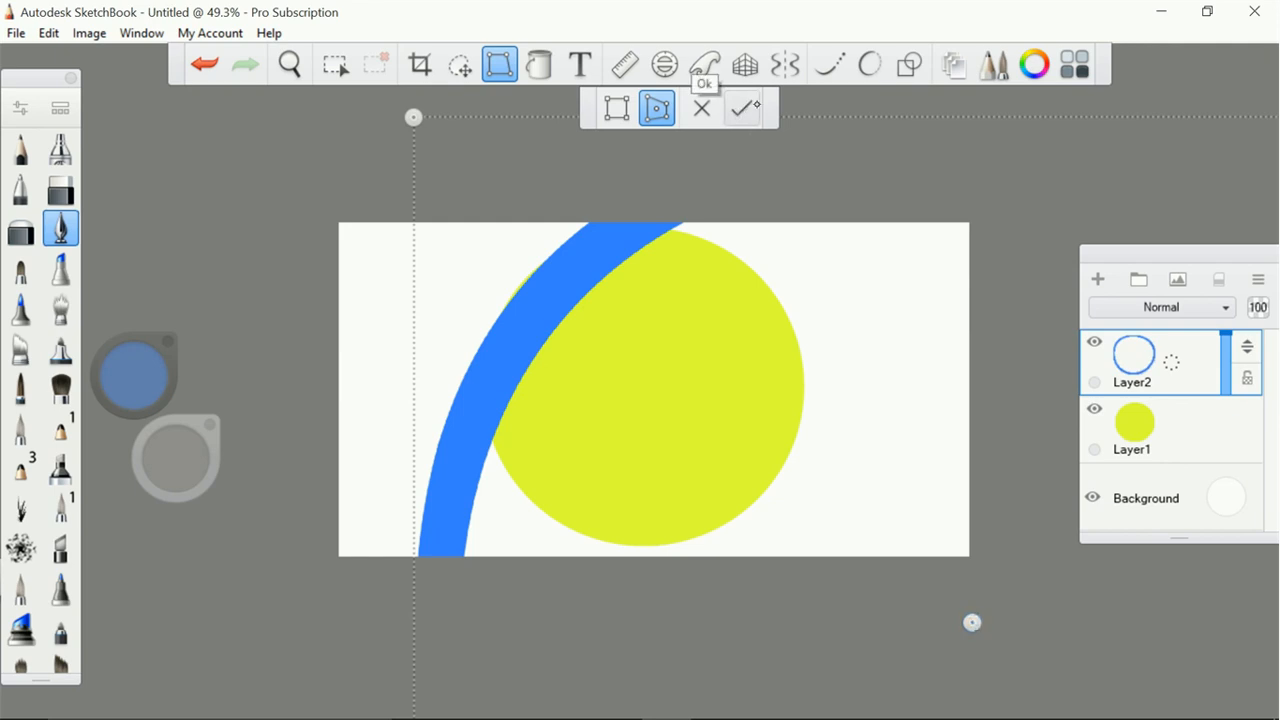
mouse_move(538, 208)
left_mouse_down()
mouse_move(638, 246)
mouse_move(573, 260)
left_mouse_up()
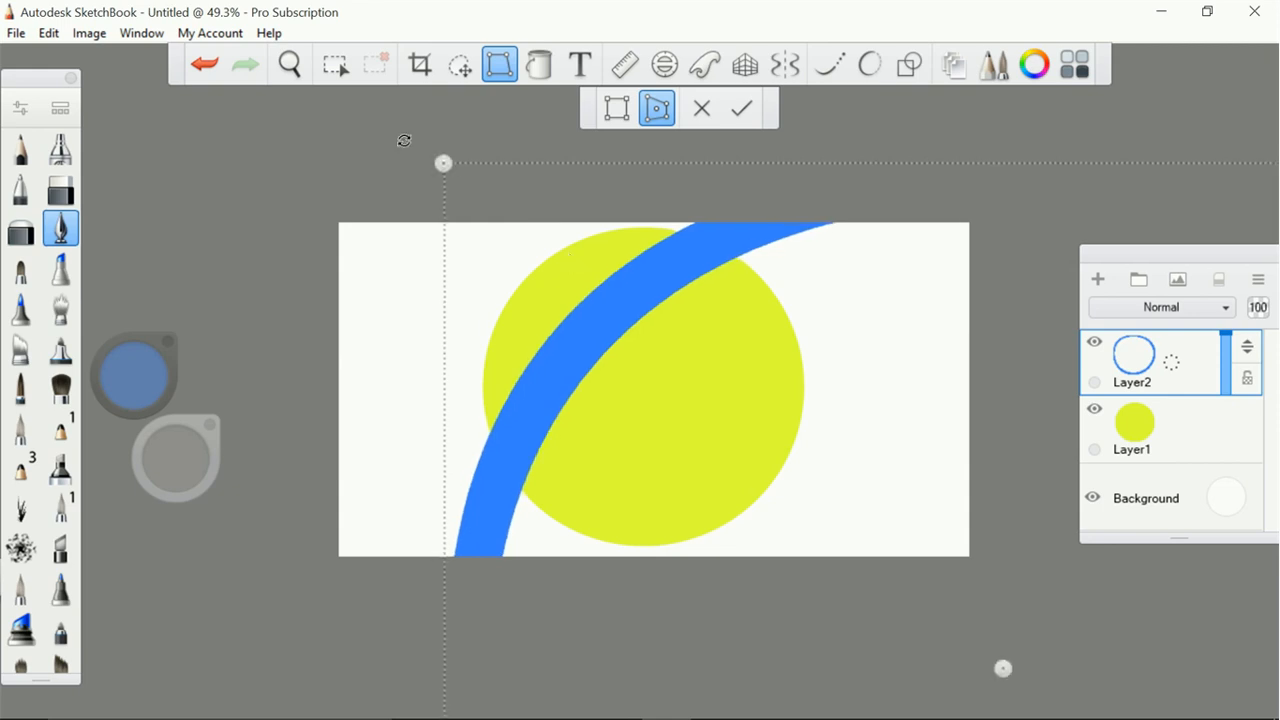
left_click_drag(391, 140, 298, 183)
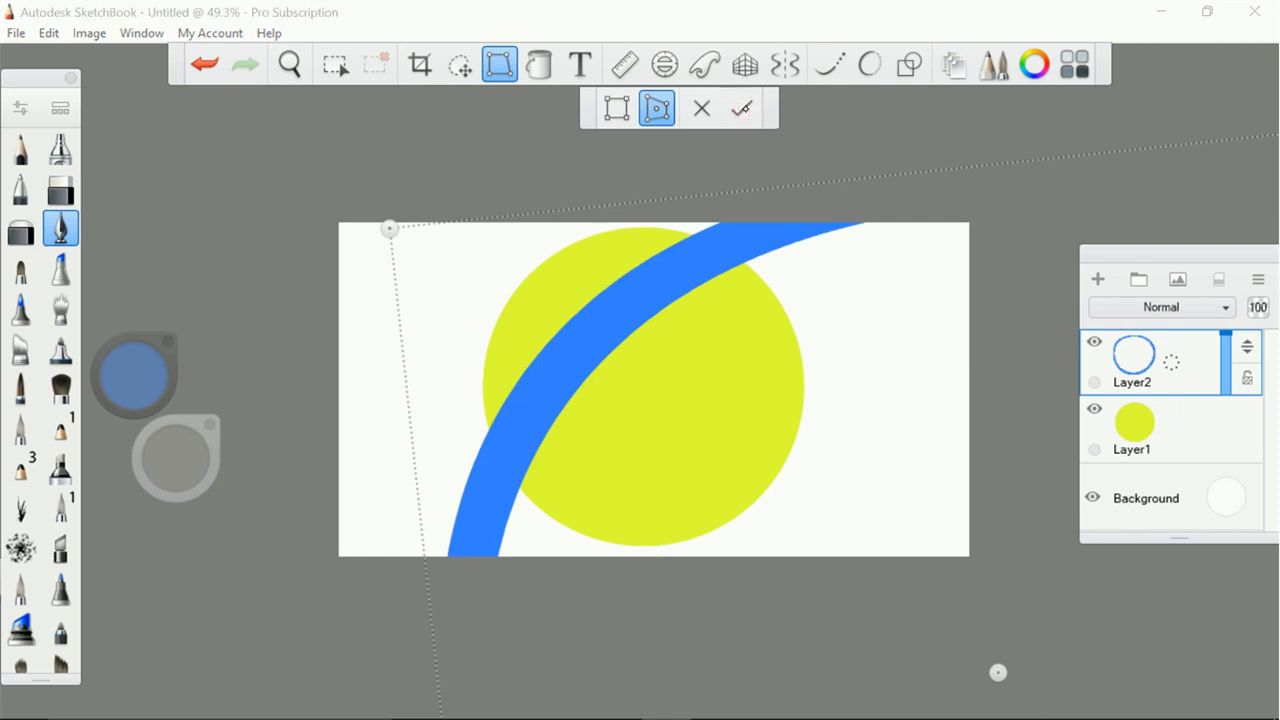
left_click(742, 108)
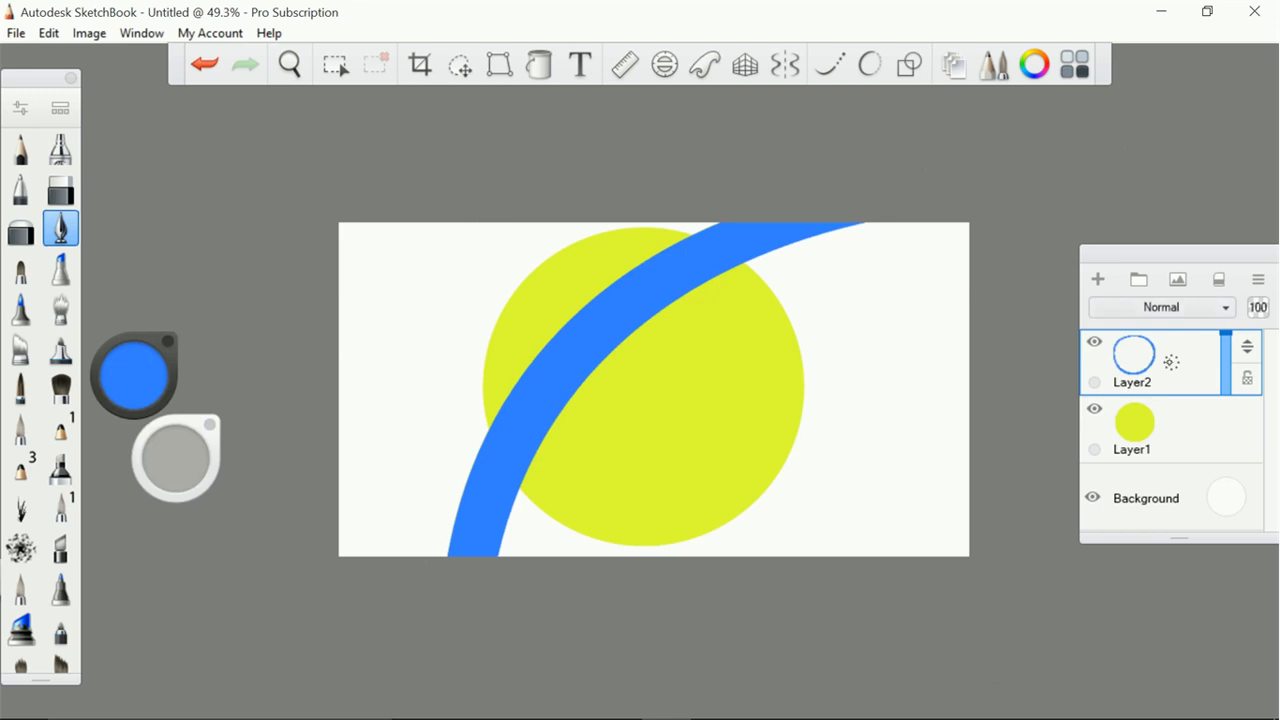
Duplicate the blue ring's layer and shift the copy down and to the right to widen the blue band
left_click(1166, 346)
left_click(1152, 340)
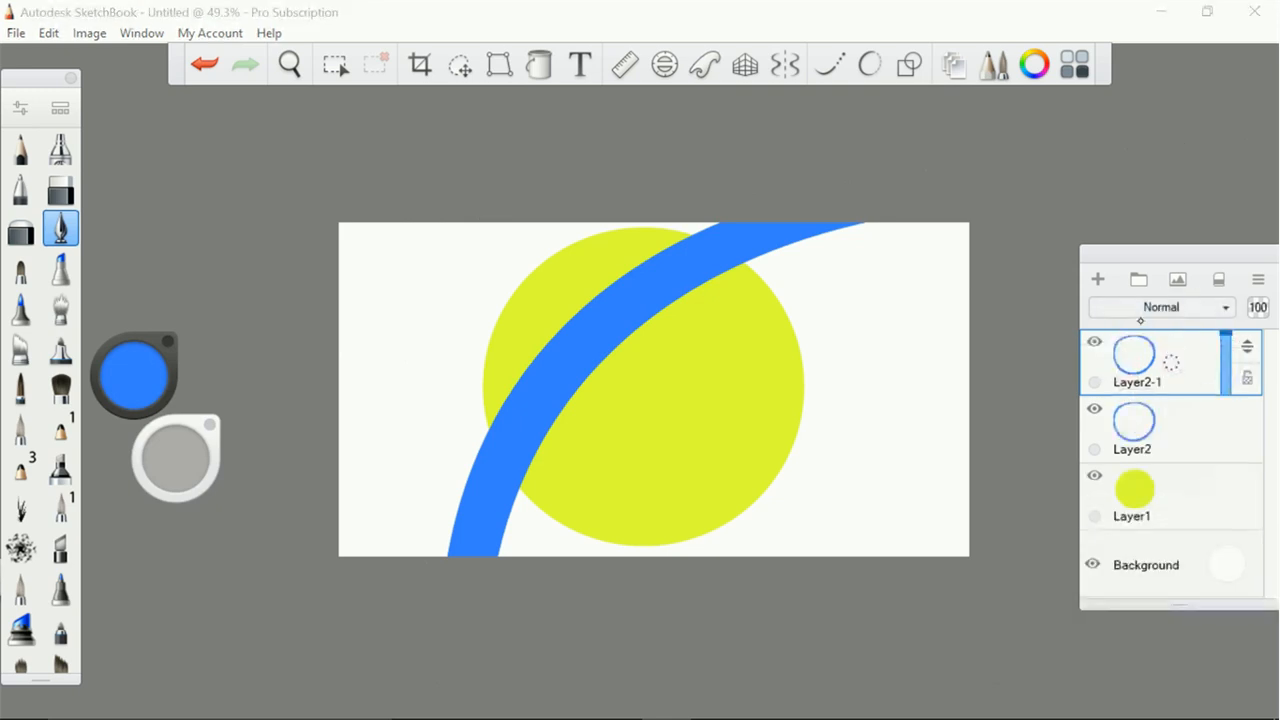
key("v")
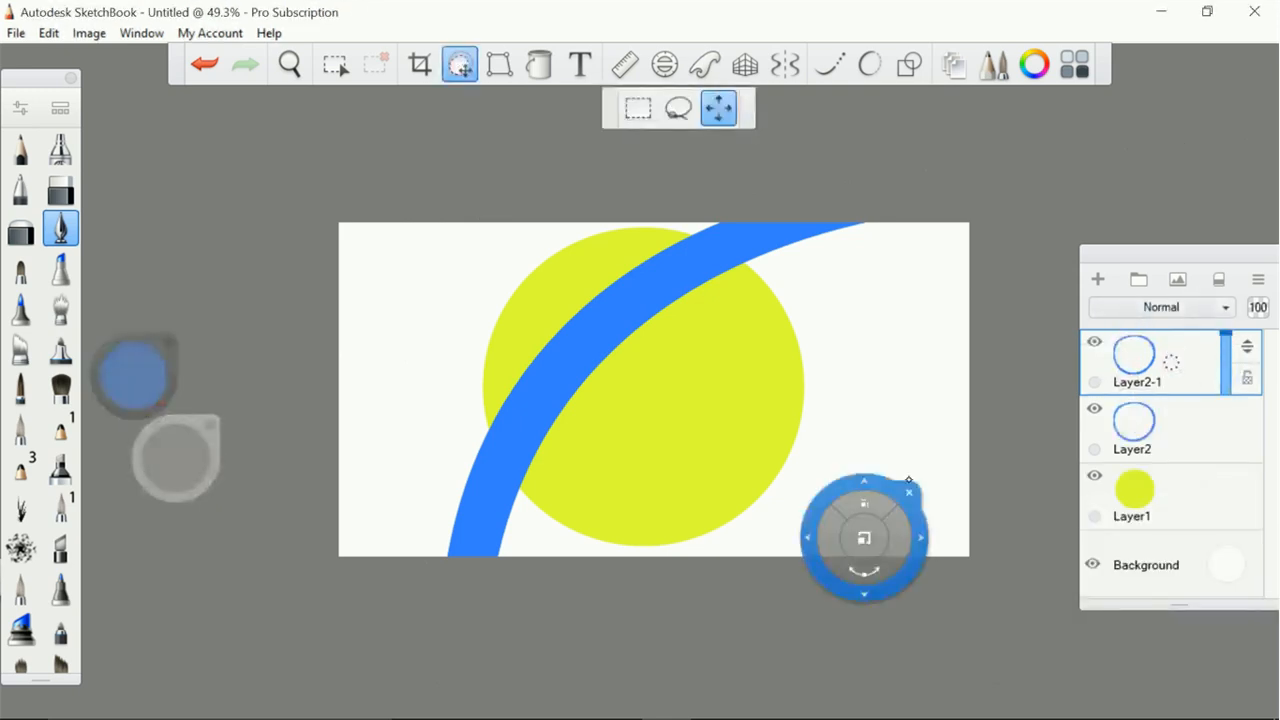
left_click_drag(927, 554, 970, 587)
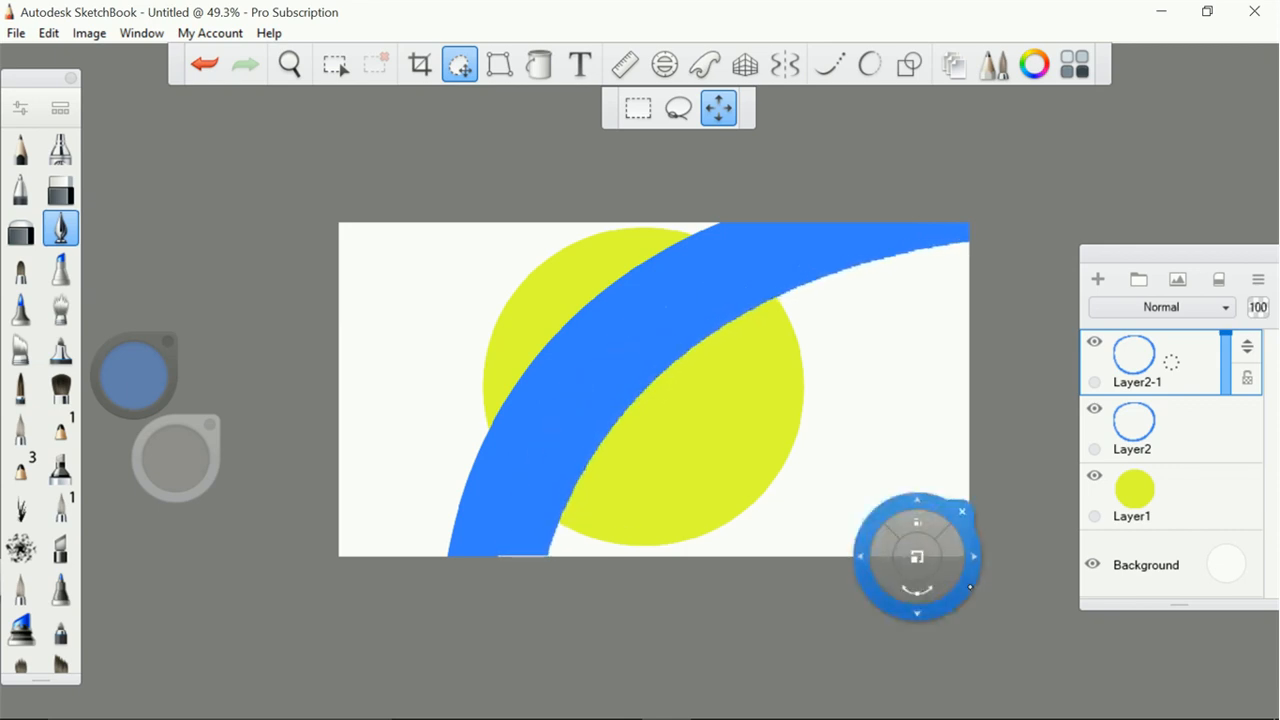
left_click(991, 506)
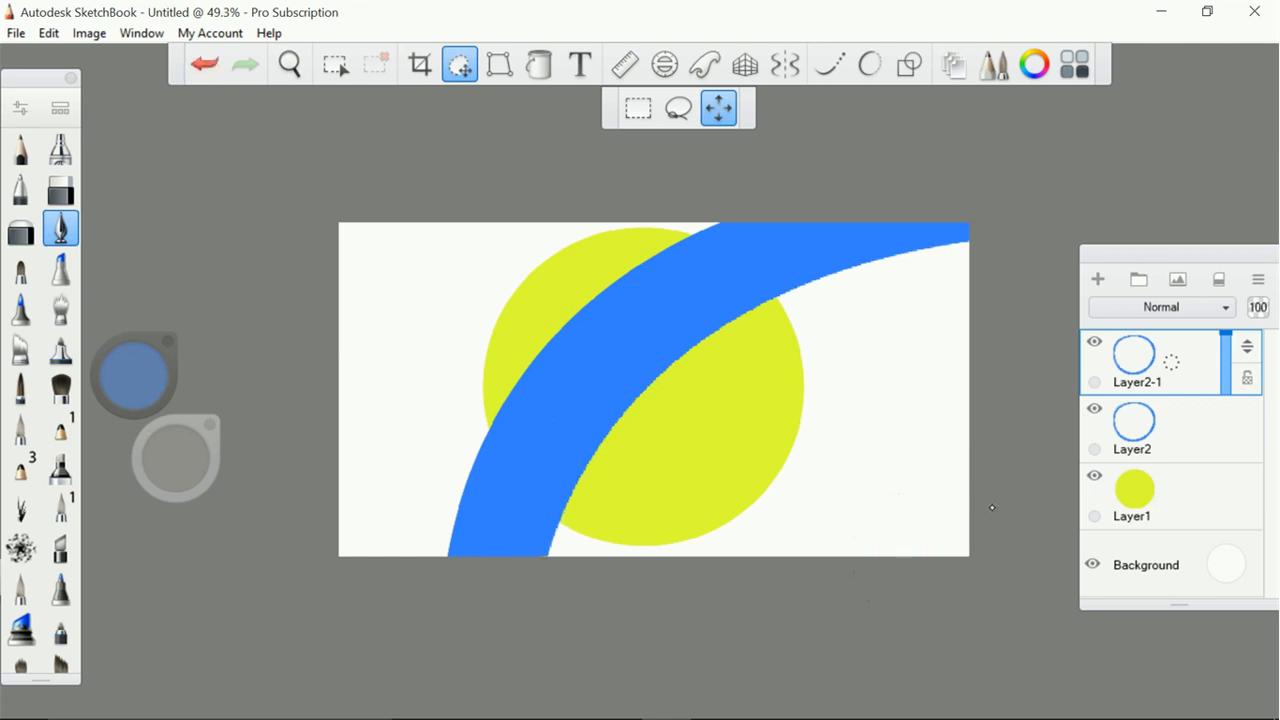
Merge the duplicated ring layer with Layer2 below it
left_click(1168, 366)
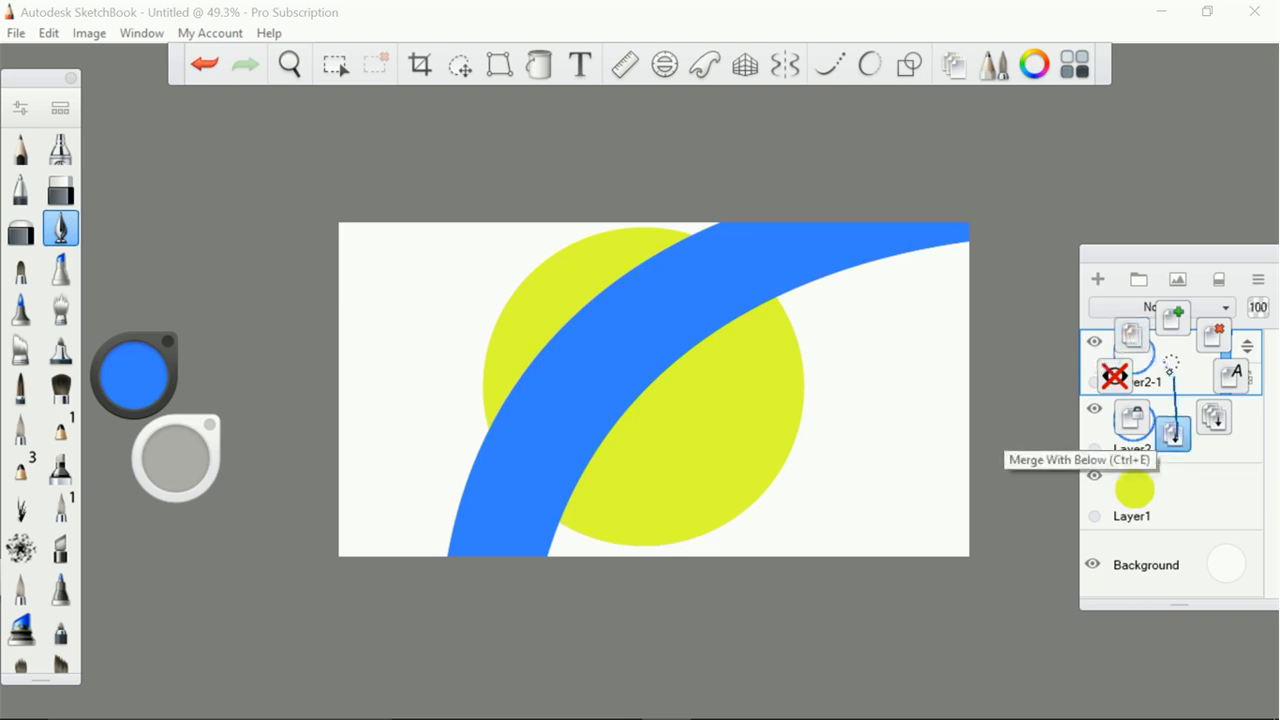
left_click(1173, 433)
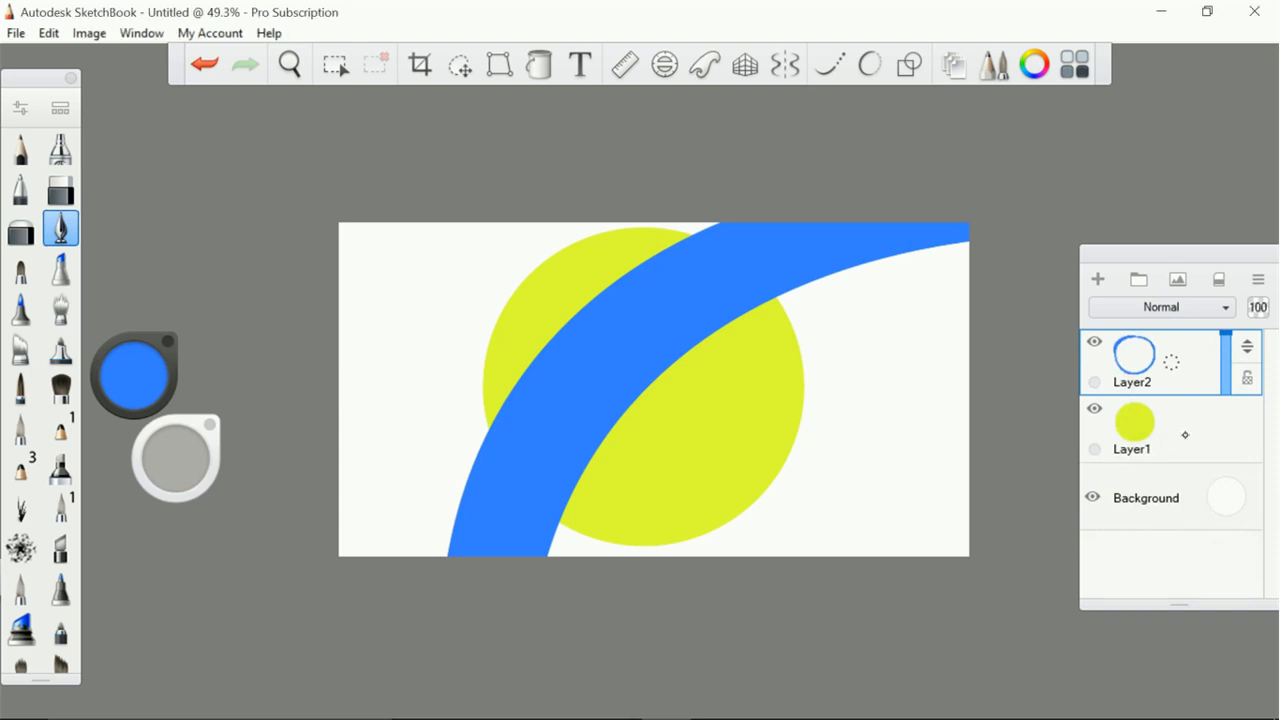
Select the area outside the disc on Layer1 with the magic wand, clear the band there on Layer2 and deselect
left_click(1186, 442)
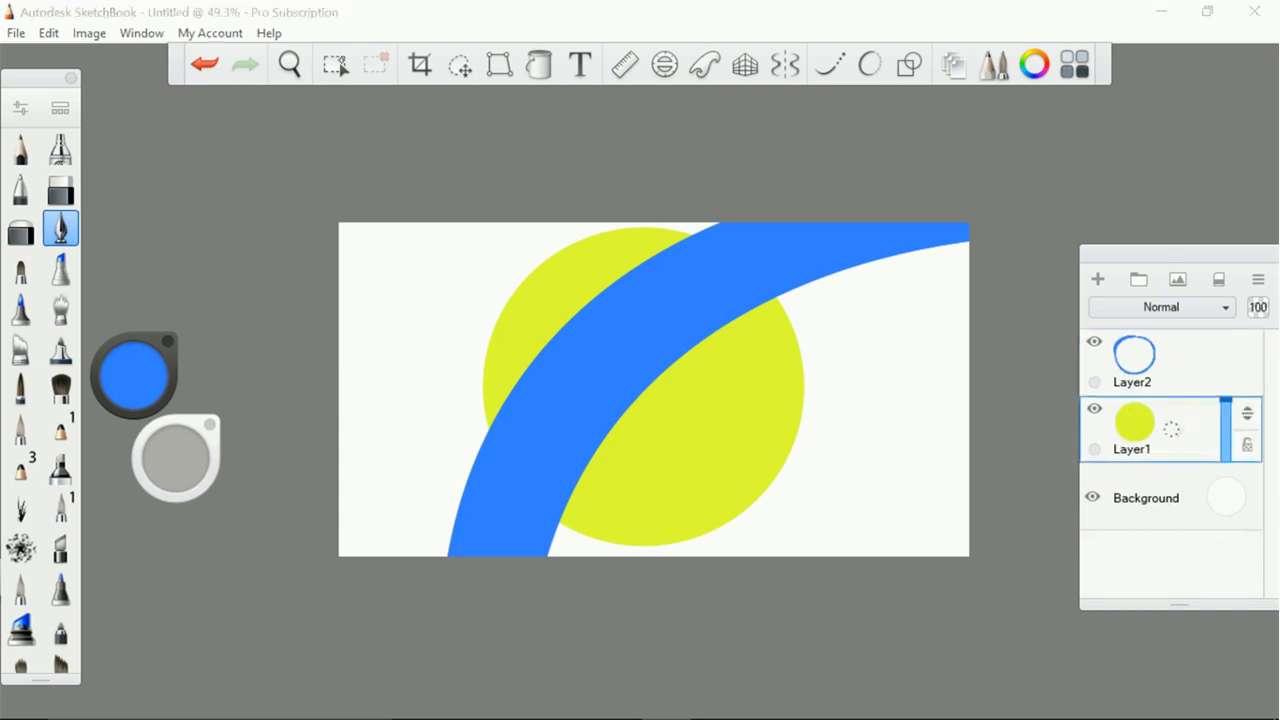
left_click(336, 64)
left_click(606, 107)
left_click(885, 484)
left_click(1202, 362)
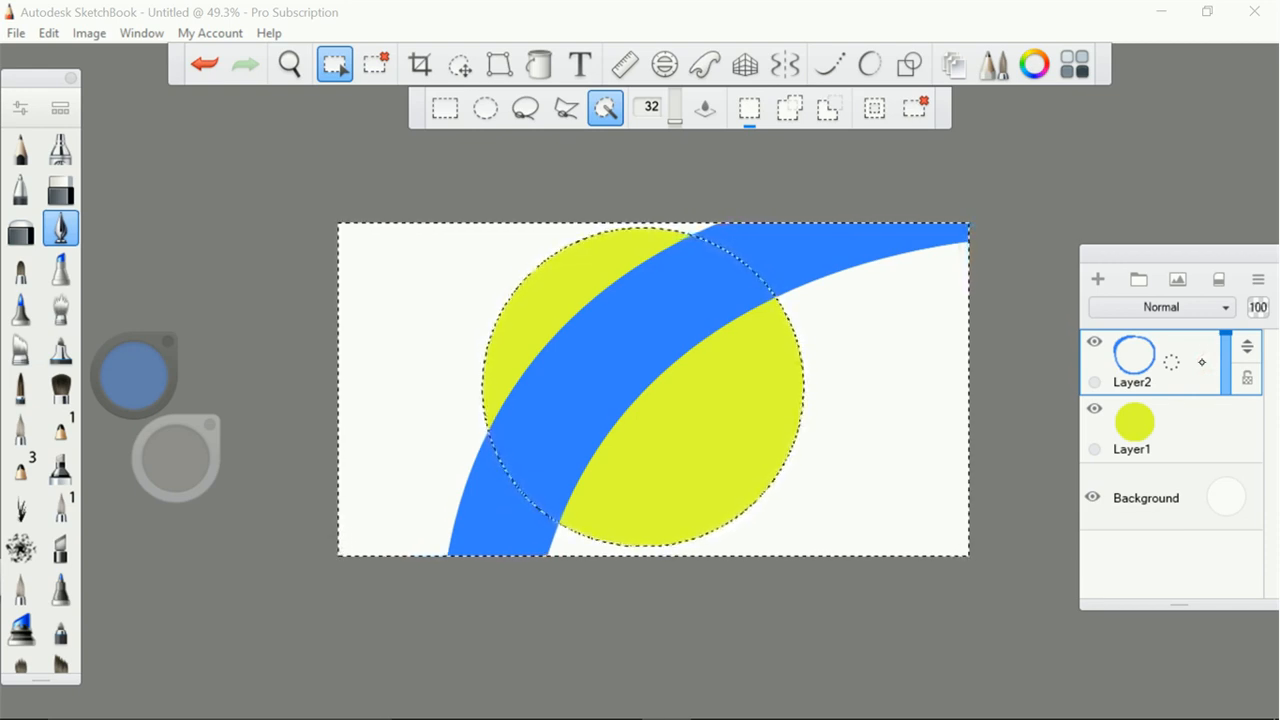
left_click(1186, 429)
left_click(1134, 358)
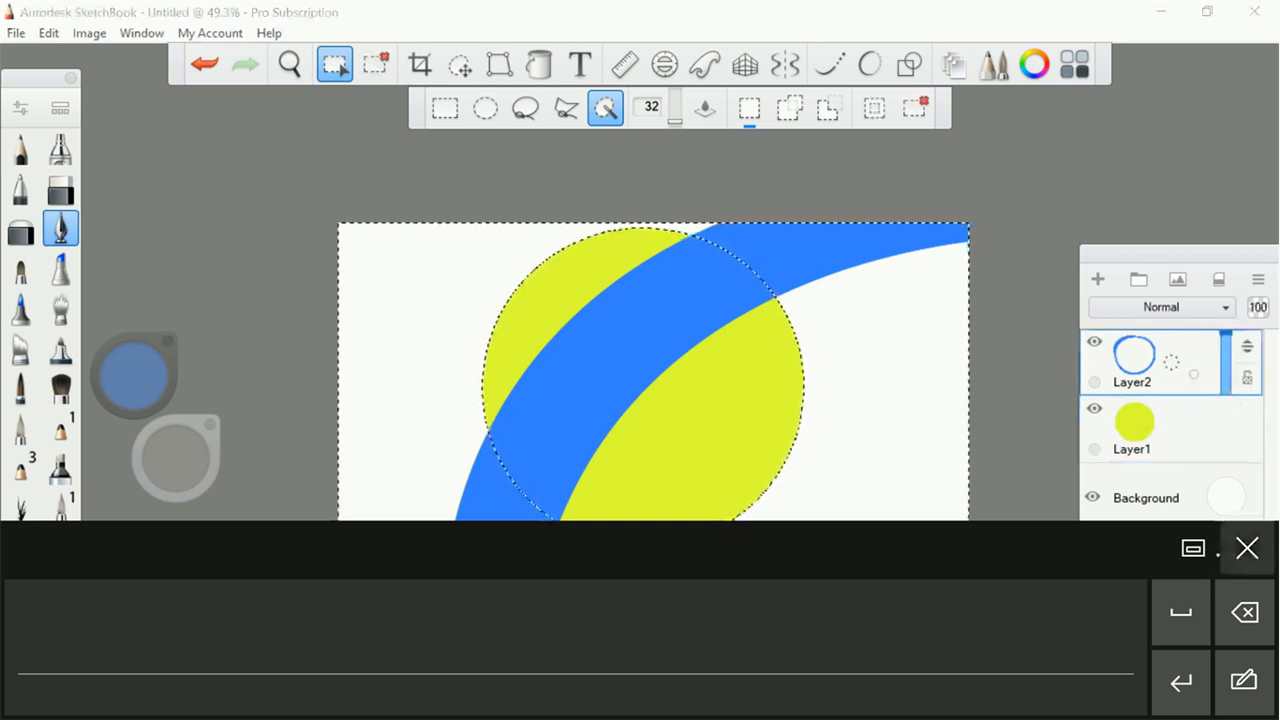
left_click(1245, 612)
left_click(1247, 555)
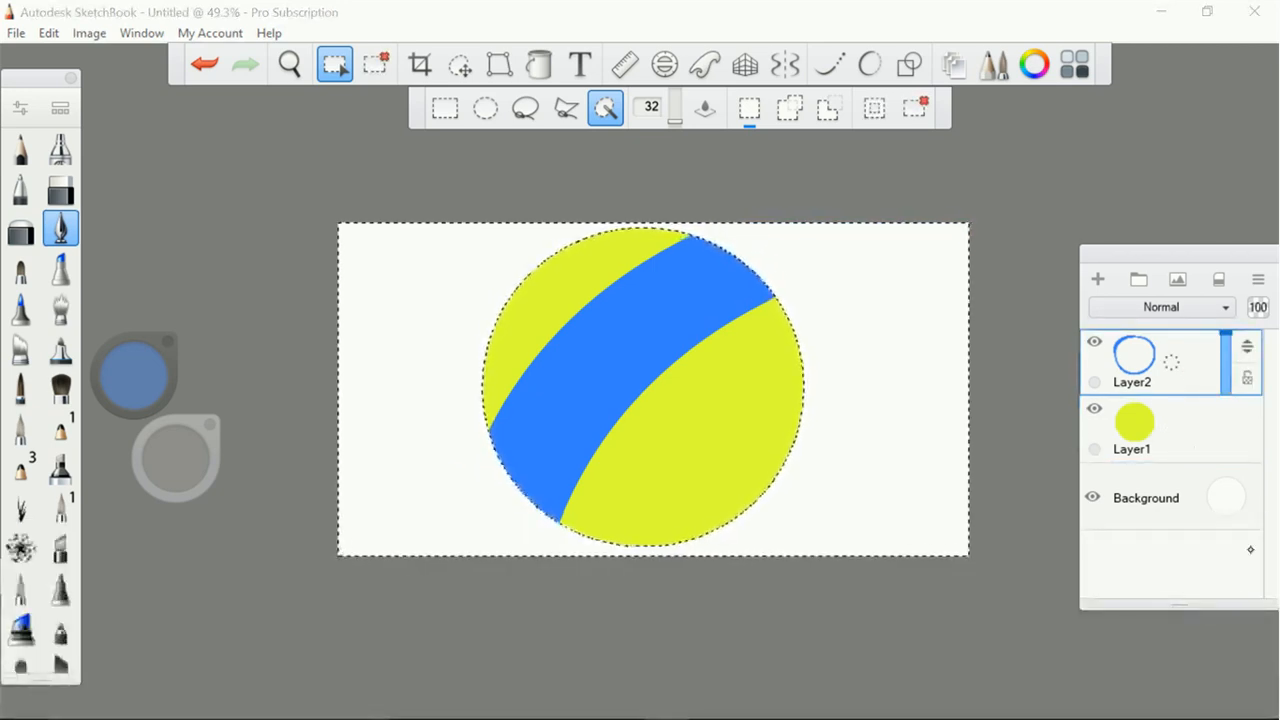
left_click(372, 67)
scroll(654, 389, "down", 5)
scroll(654, 389, "up", 5)
scroll(609, 365, "up", 1)
scroll(609, 365, "down", 1)
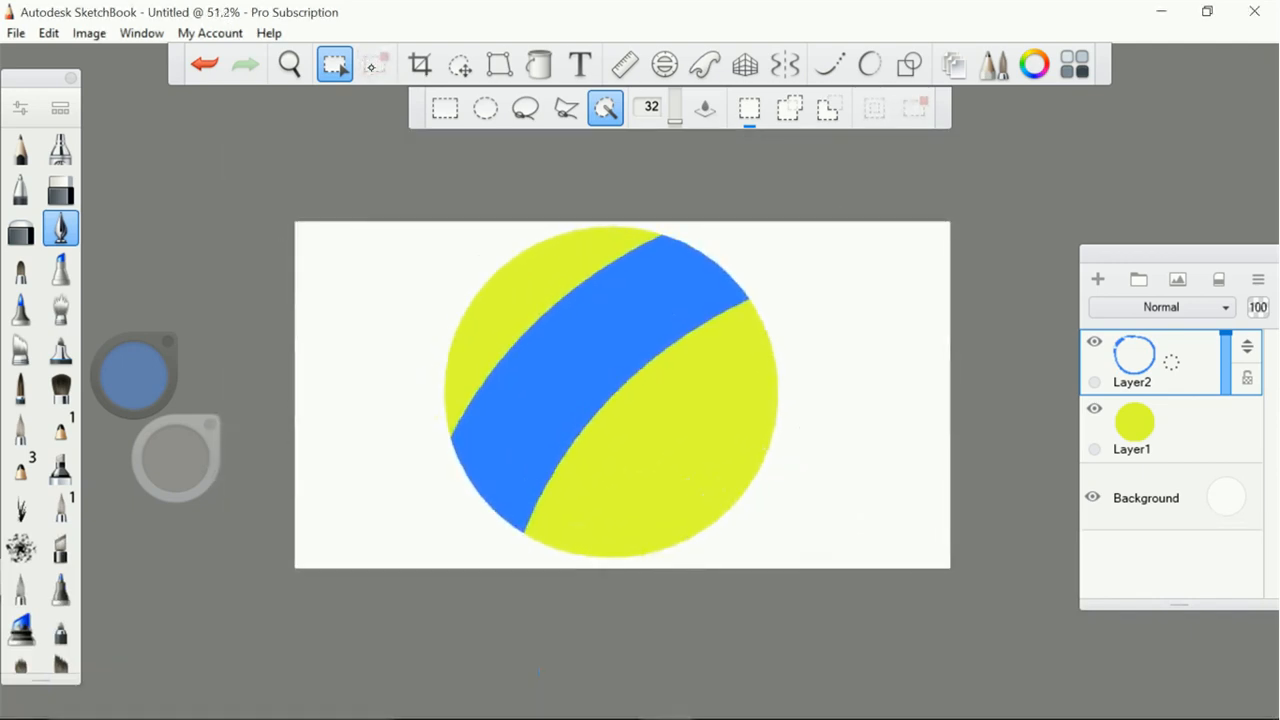
scroll(622, 395, "down", 1)
scroll(610, 365, "up", 1)
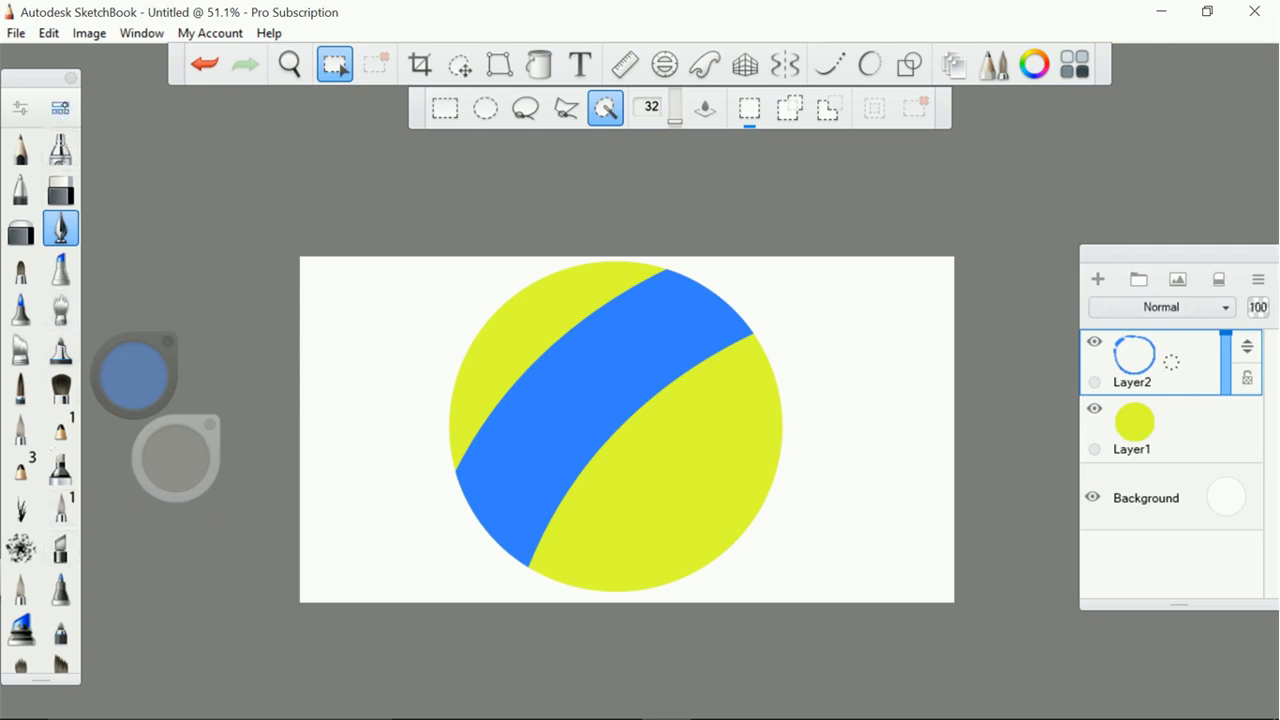
Choose the Hatch brush from the Texture brush set and add a new layer above the blue band
left_click(61, 108)
left_click_drag(465, 300, 459, 413)
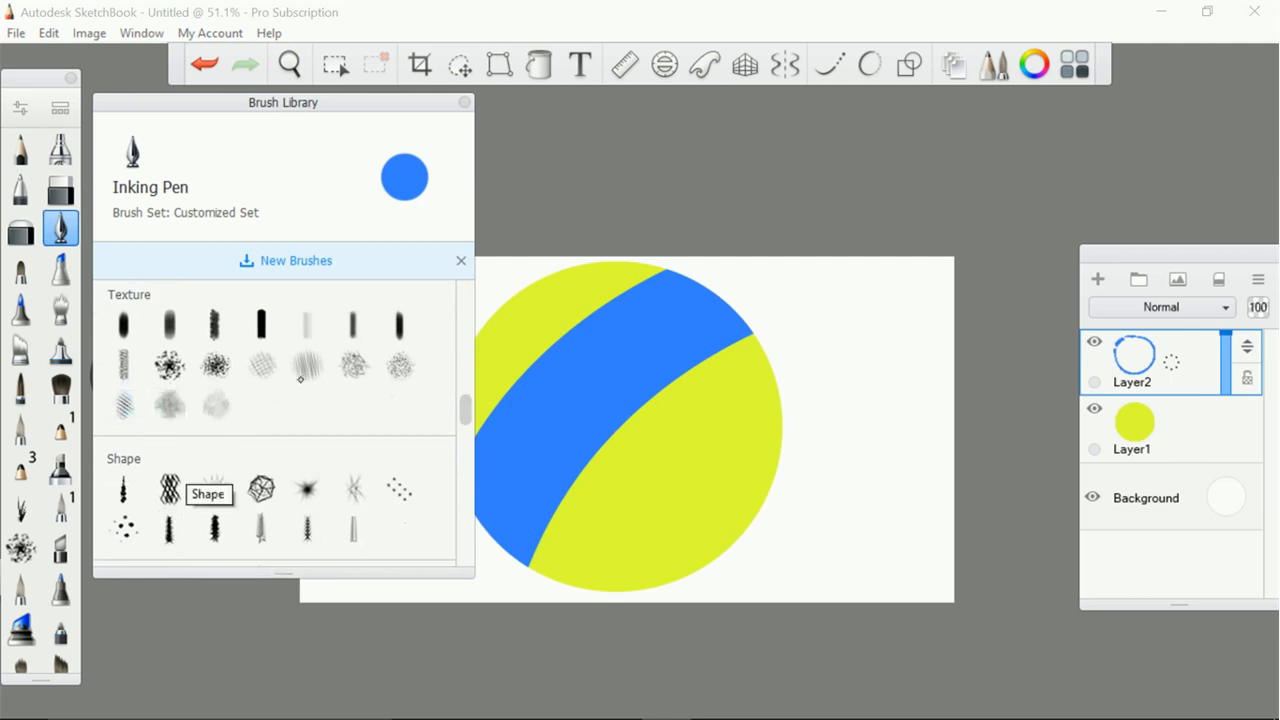
left_click(124, 405)
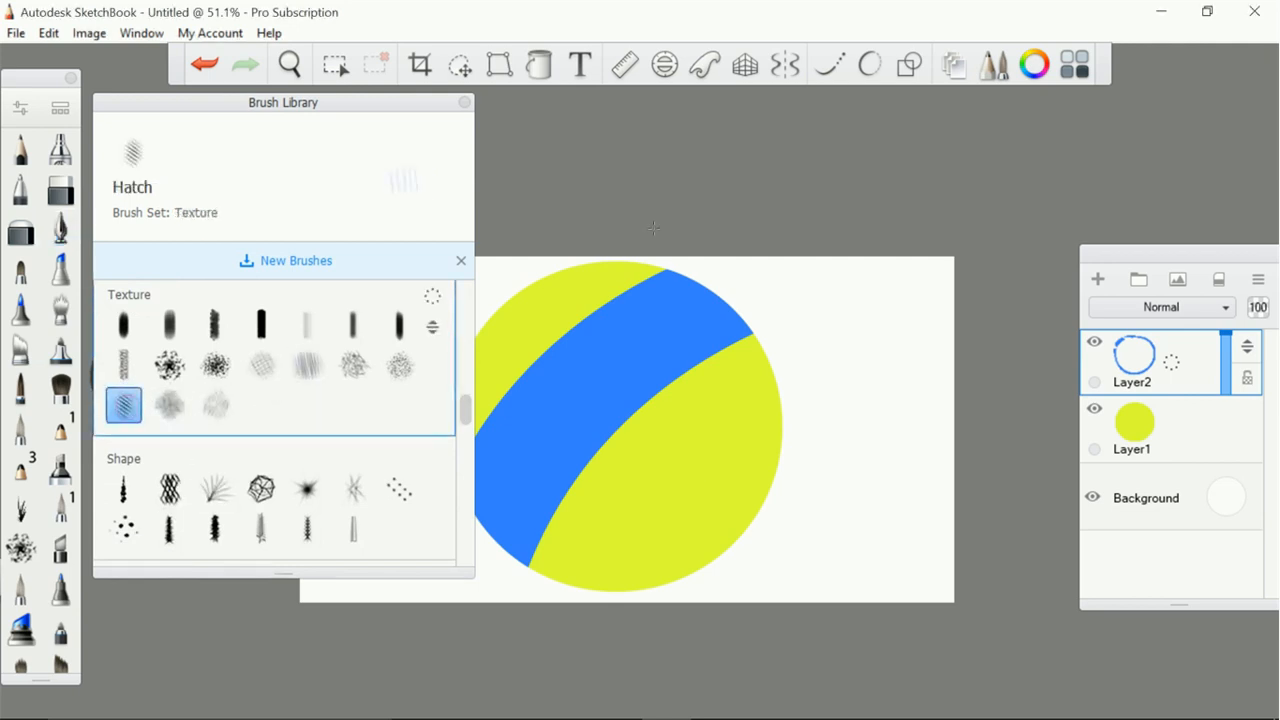
left_click_drag(343, 107, 229, 141)
mouse_move(314, 140)
left_mouse_down()
mouse_move(997, 174)
mouse_move(1226, 146)
mouse_move(955, 250)
mouse_move(953, 272)
mouse_move(1119, 176)
left_mouse_up()
left_click(1097, 279)
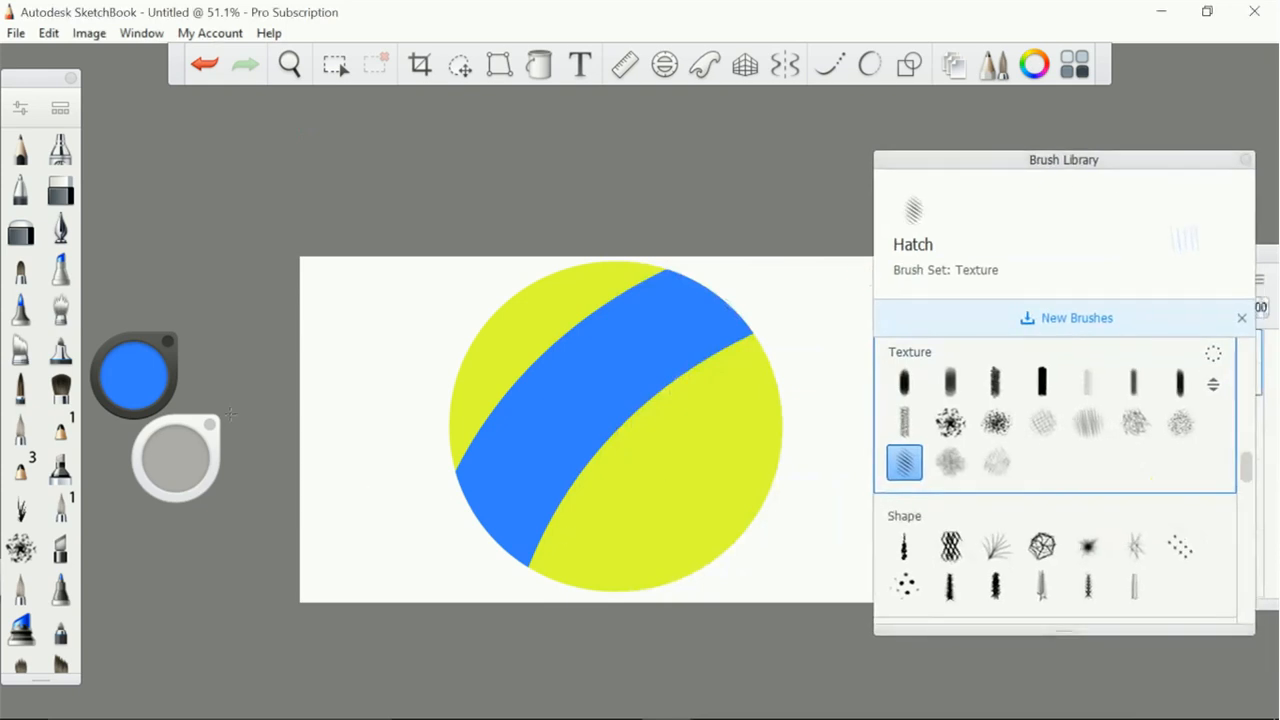
Set the brush colour to a dark yellow-green and hatch small shading strokes along the ball's lower-right edge
left_click(132, 381)
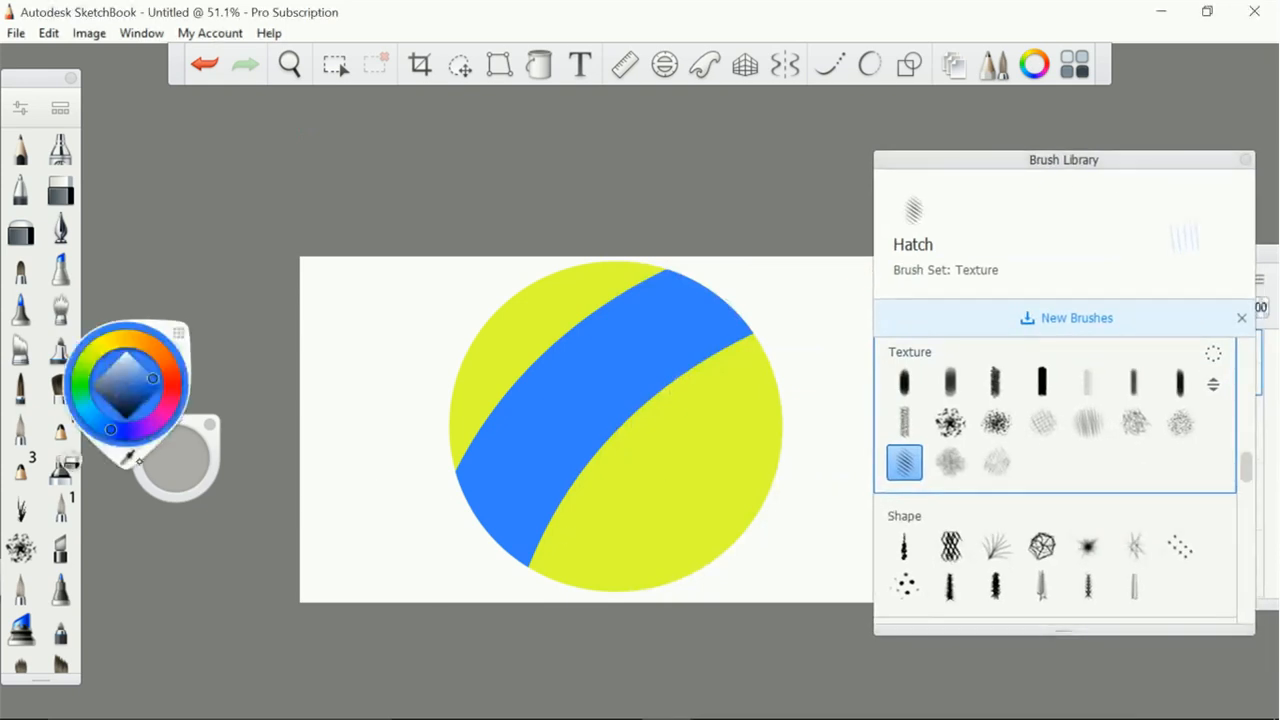
left_click(125, 459)
left_click_drag(132, 392, 129, 378)
left_click_drag(176, 458, 181, 467)
scroll(250, 486, "up", 5)
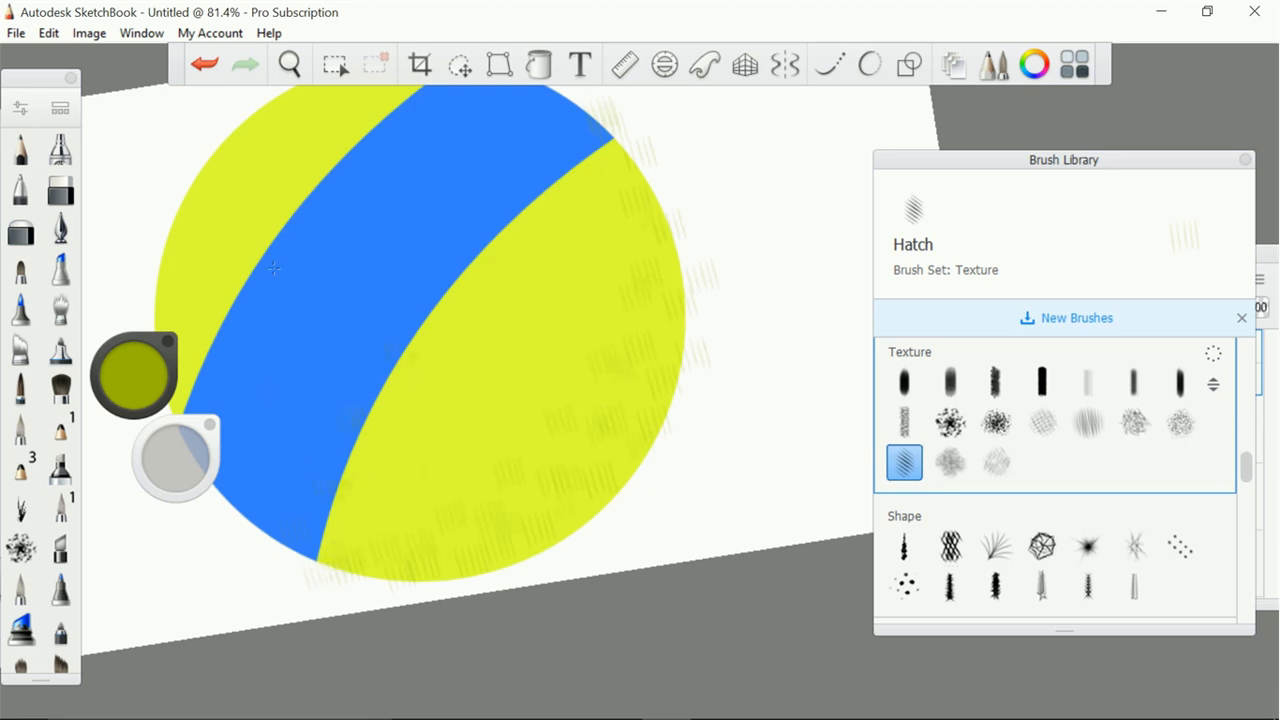
Enlarge the Hatch brush and add longer hatching across the ball's lower edge, right side and upper-left yellow area
left_click_drag(169, 452, 169, 452)
mouse_move(332, 571)
left_mouse_down()
mouse_move(491, 567)
mouse_move(377, 556)
left_mouse_up()
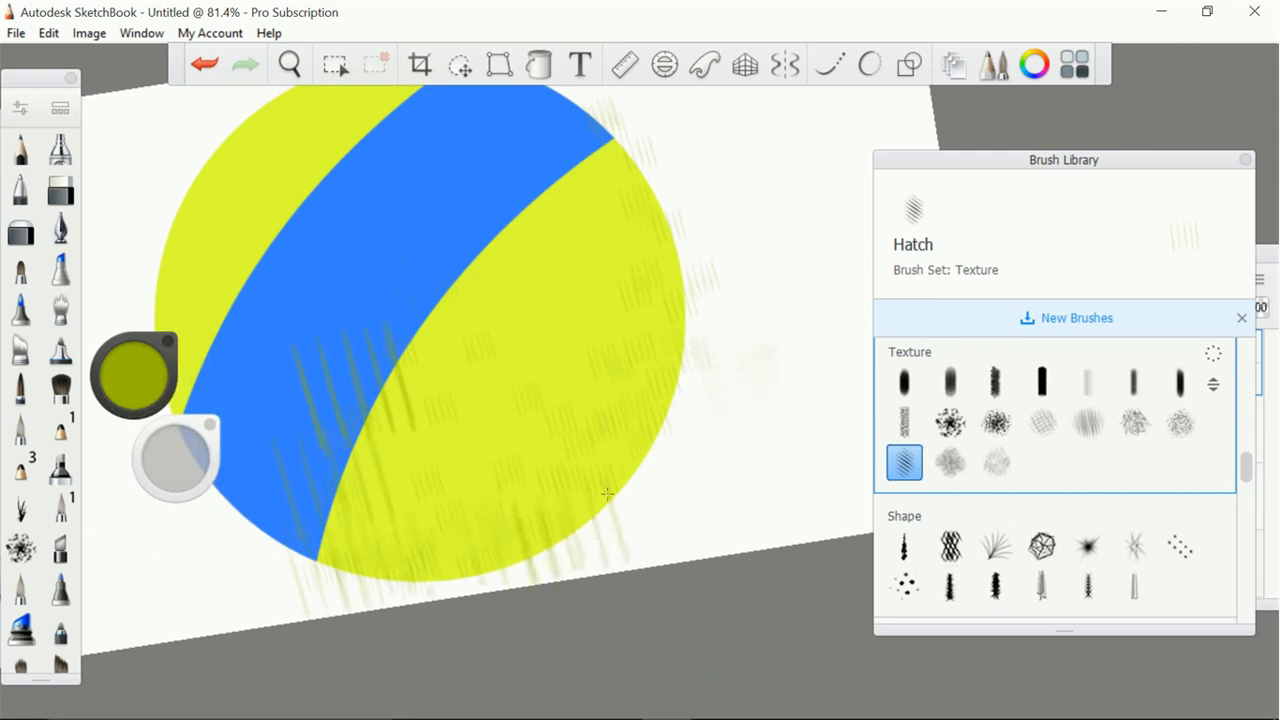
left_click_drag(688, 470, 726, 300)
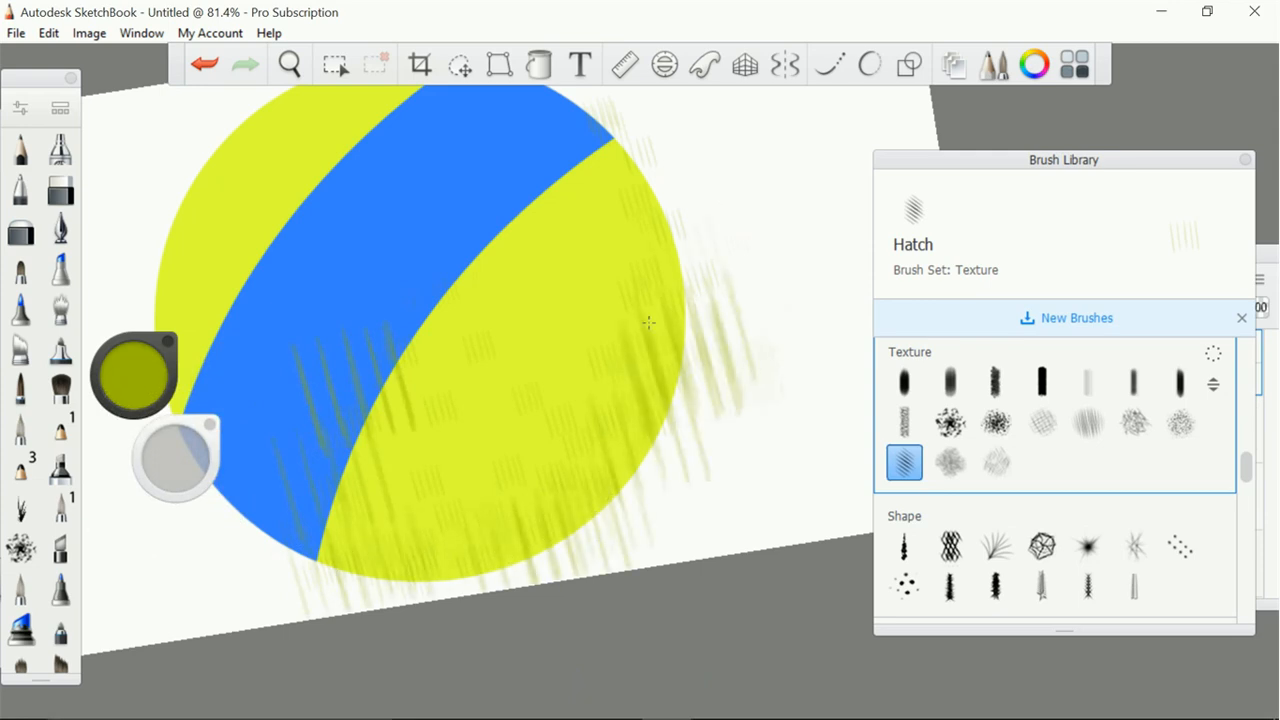
left_click_drag(208, 263, 277, 459)
Darken the brush colour to deep olive and layer more hatching over the ball's lower-right shadow area
left_click_drag(178, 478, 180, 478)
mouse_move(134, 366)
left_mouse_down()
mouse_move(132, 377)
mouse_move(136, 364)
left_mouse_up()
left_click_drag(400, 592, 524, 483)
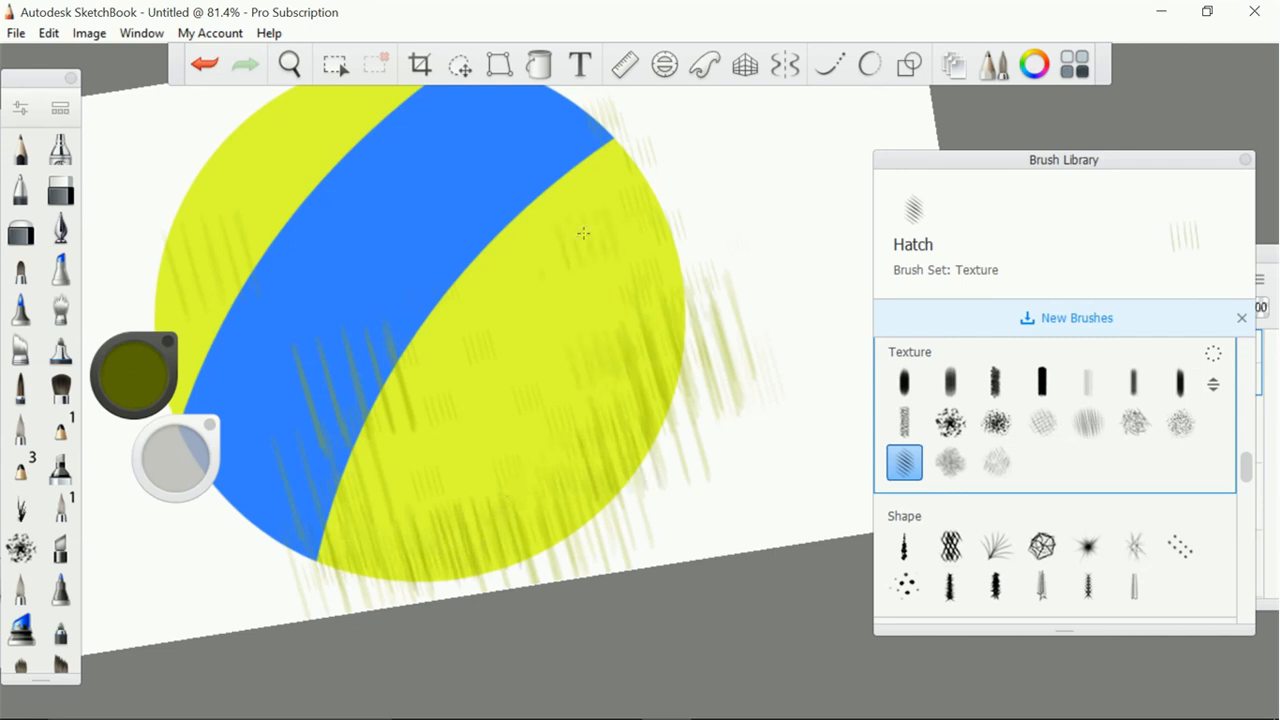
Fade the hatching over the lower part of the blue band with an enlarged Soft Eraser
left_click(20, 230)
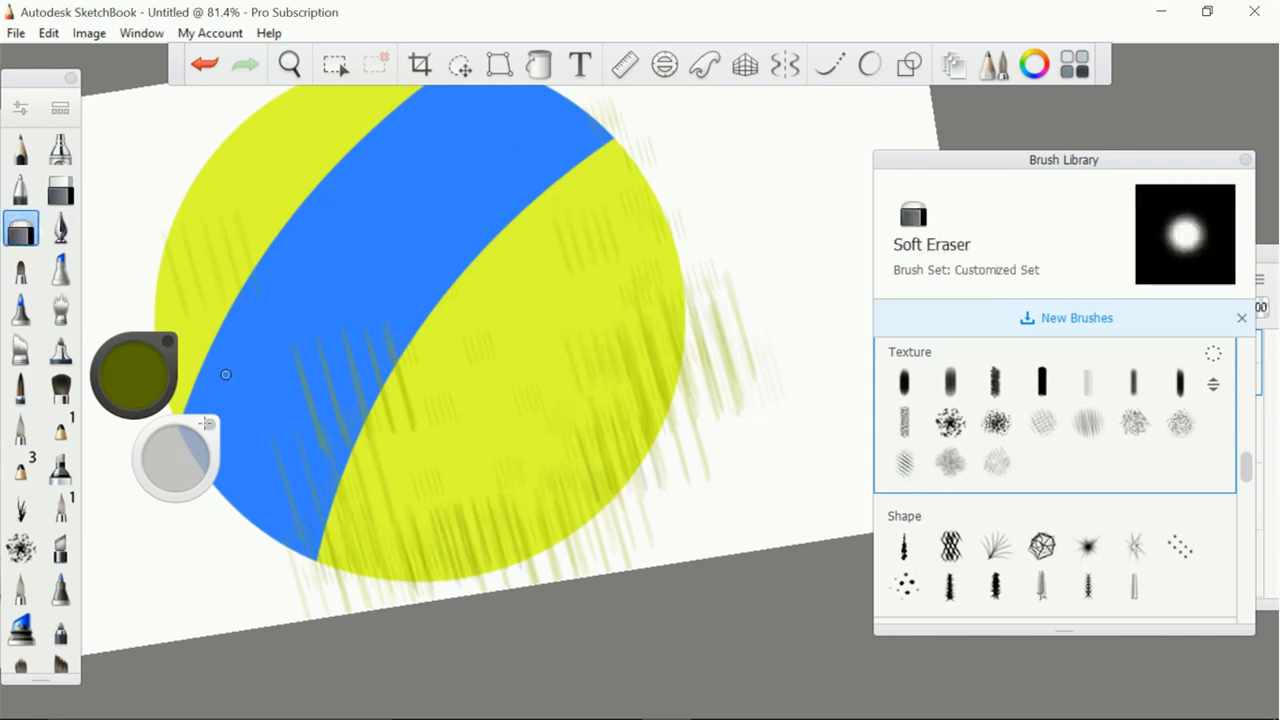
left_click_drag(205, 423, 222, 421)
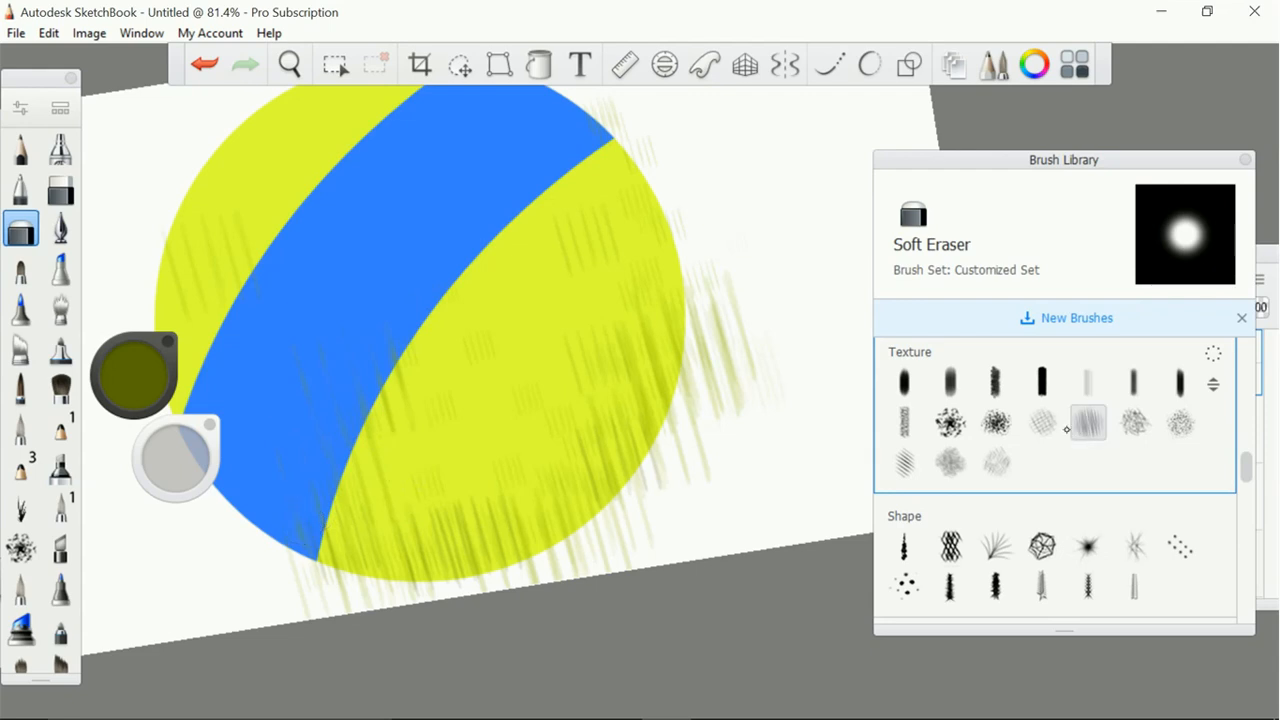
Switch to the Hatching 2 texture brush, adjust its size and cross-hatch along the ball's lower edge
left_click(1042, 422)
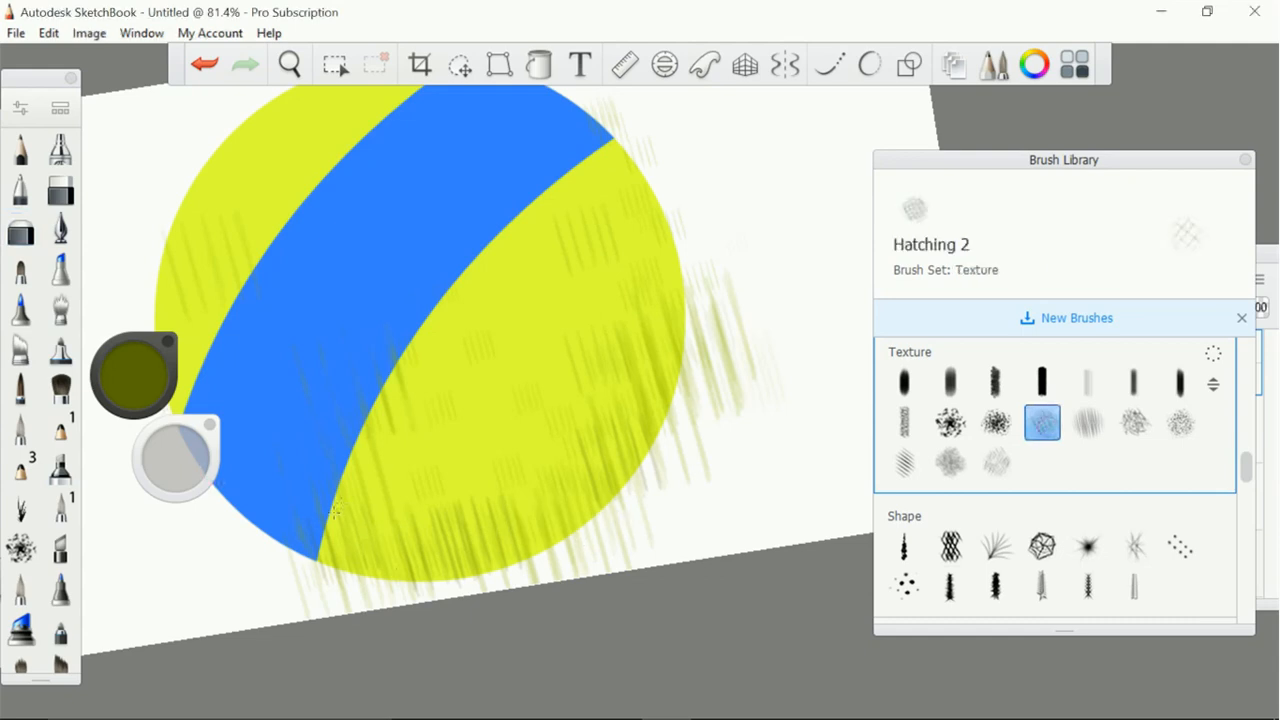
left_click_drag(377, 555, 413, 590)
key("ctrl+z")
left_click_drag(157, 451, 171, 447)
left_click_drag(370, 562, 645, 502)
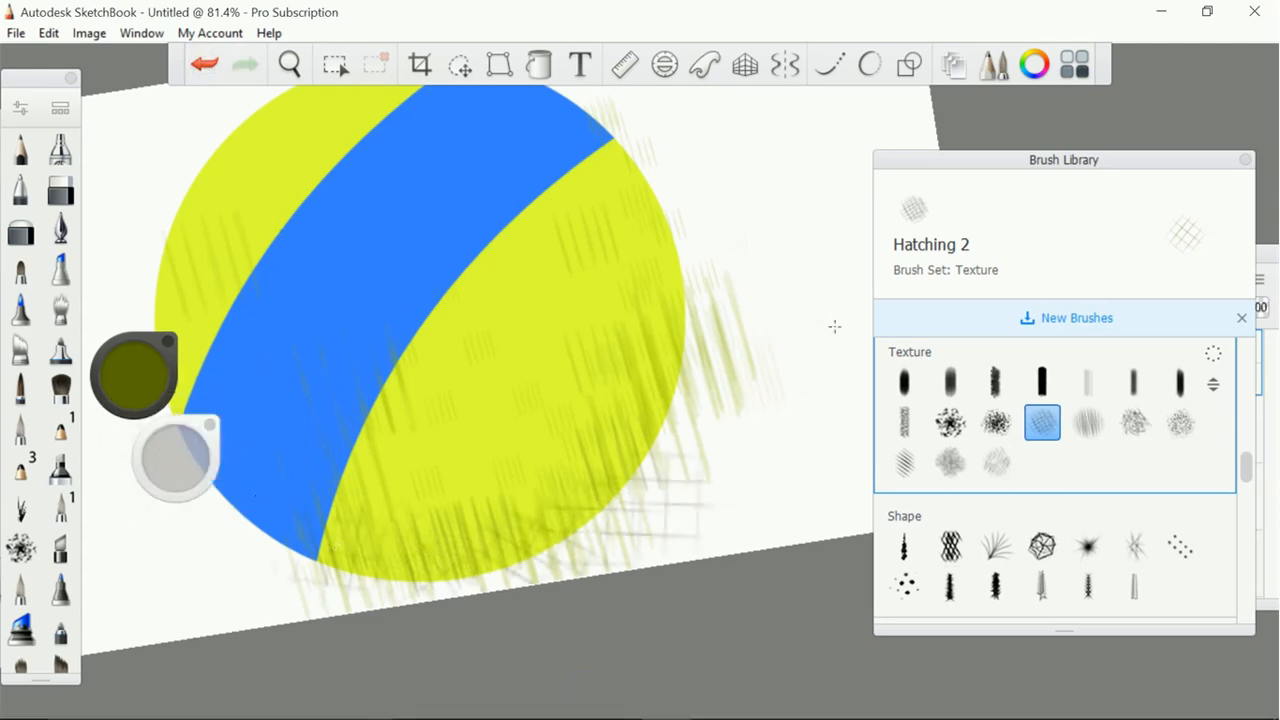
Extend the cross-hatching past the ball's right edge and over the band's lower end, undoing one stroke and adjusting the brush size
mouse_move(395, 489)
left_mouse_down()
mouse_move(650, 470)
mouse_move(790, 380)
left_mouse_up()
left_click_drag(195, 502, 292, 595)
left_click(204, 64)
left_click_drag(171, 451, 175, 451)
left_click_drag(246, 484, 560, 525)
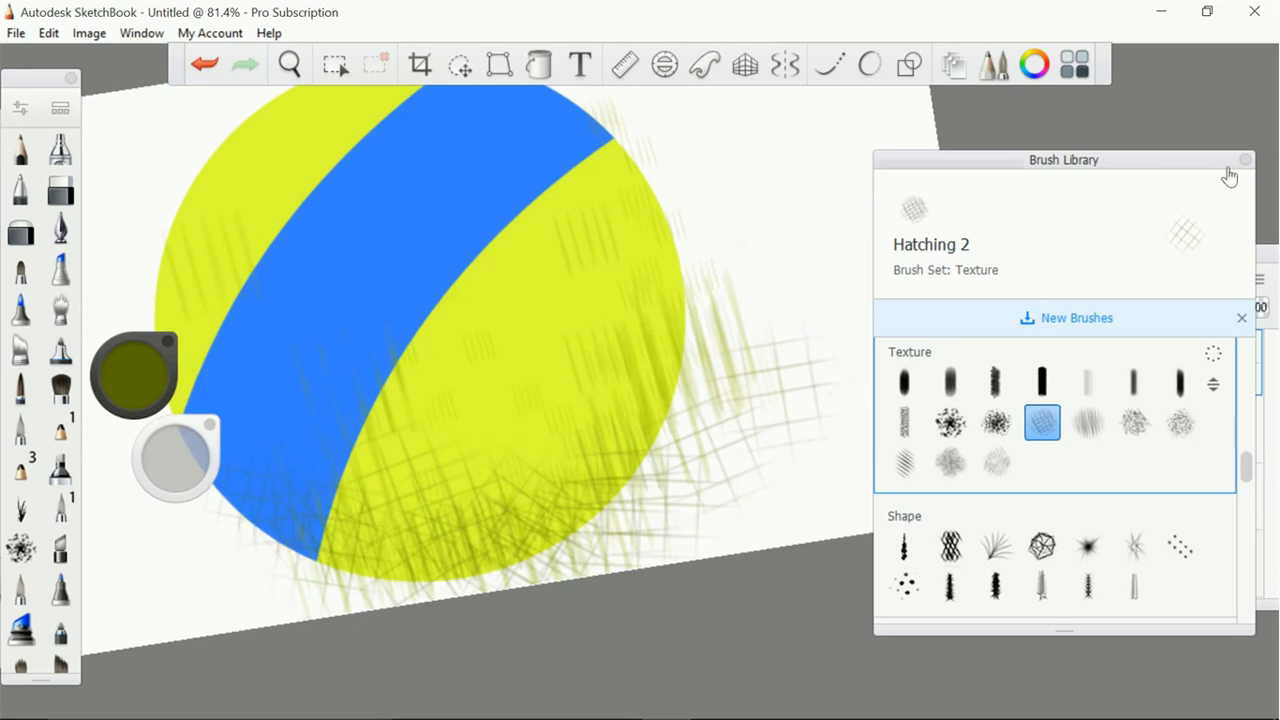
Add a new layer above the hatching and airbrush very dark olive shading around the ball's lower-right side
left_click(1245, 159)
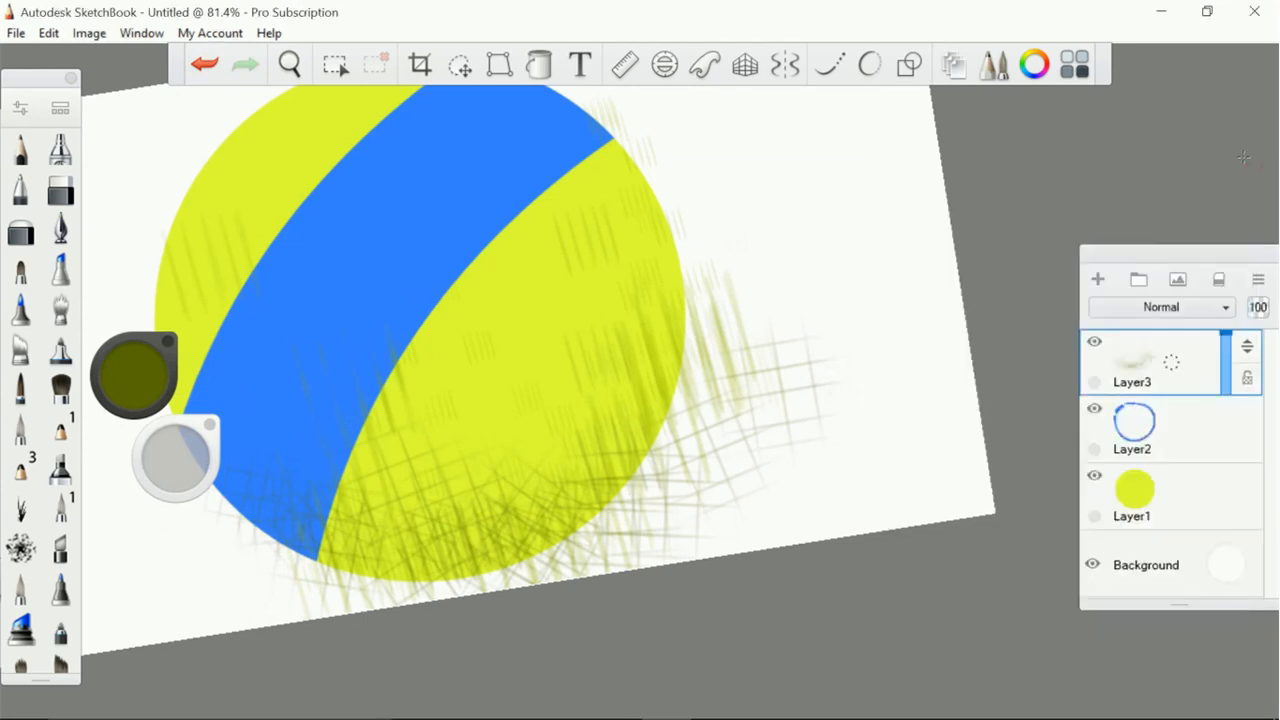
left_click(1098, 279)
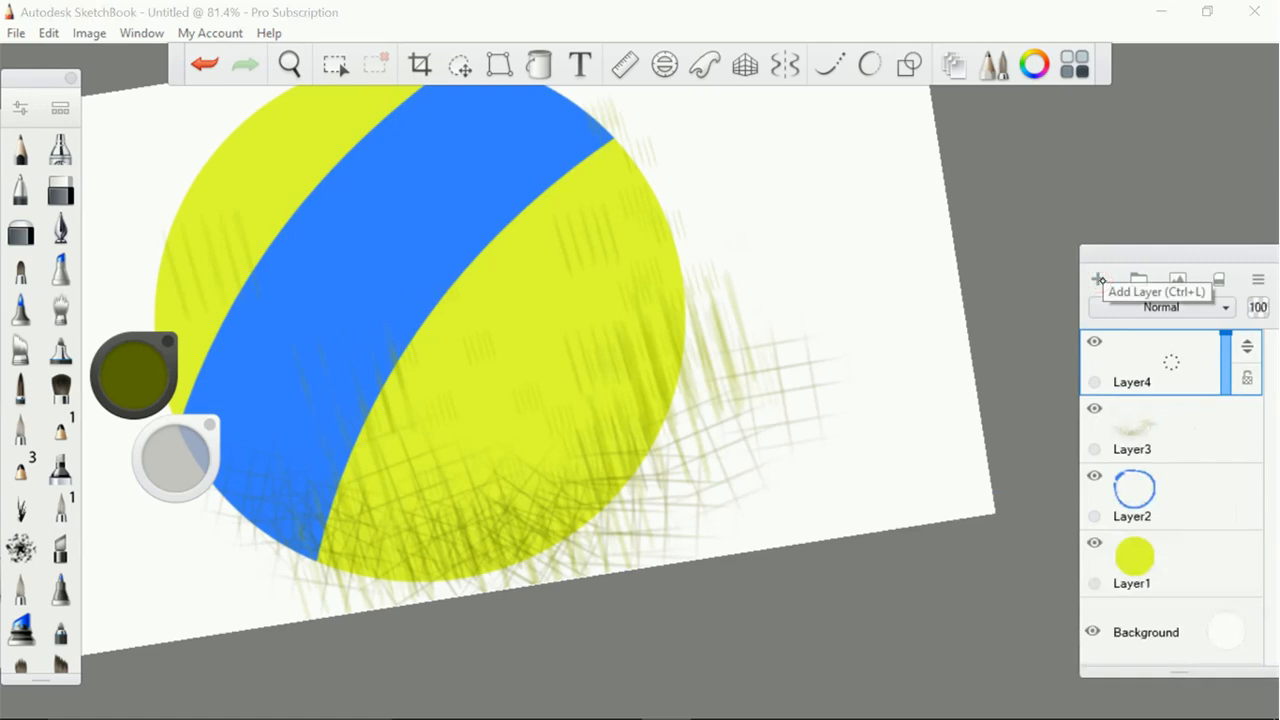
left_click(61, 148)
left_click_drag(133, 372, 133, 404)
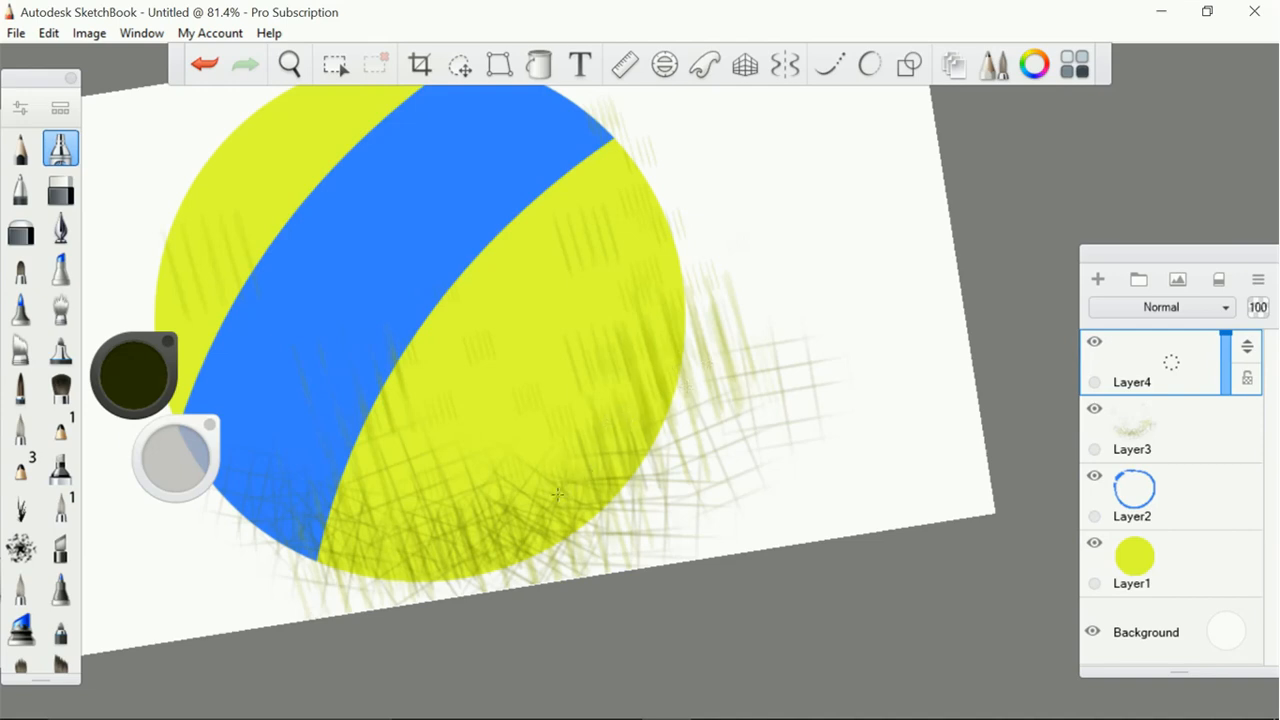
mouse_move(685, 372)
left_mouse_down()
mouse_move(470, 522)
mouse_move(300, 540)
mouse_move(440, 505)
mouse_move(703, 323)
mouse_move(350, 500)
mouse_move(620, 350)
mouse_move(340, 500)
mouse_move(280, 590)
mouse_move(640, 510)
mouse_move(255, 475)
mouse_move(605, 535)
mouse_move(335, 560)
left_mouse_up()
mouse_move(660, 345)
left_mouse_down()
mouse_move(625, 145)
mouse_move(540, 455)
mouse_move(605, 175)
mouse_move(480, 390)
left_mouse_up()
mouse_move(570, 370)
left_mouse_down()
mouse_move(410, 555)
mouse_move(640, 460)
mouse_move(660, 435)
left_mouse_up()
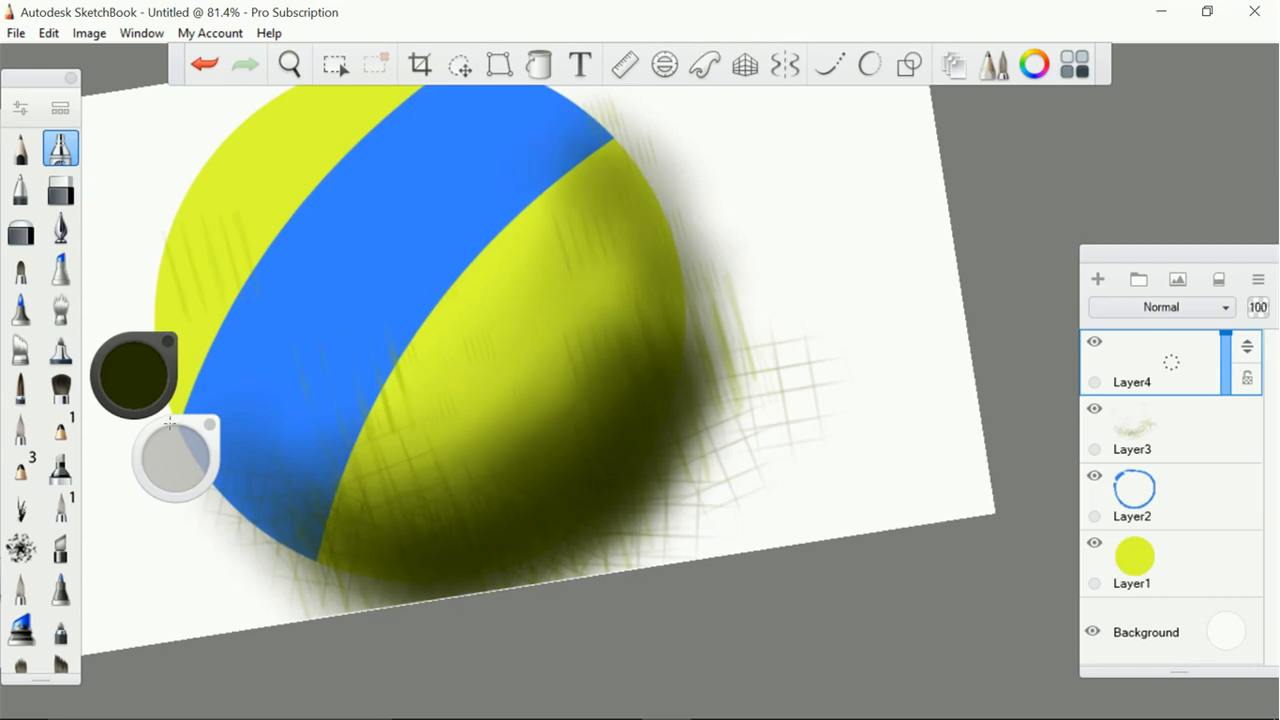
Change to a very light colour and airbrush soft highlights over the ball's upper-left area and the blue band's edges
left_click(144, 366)
left_click_drag(133, 380, 130, 350)
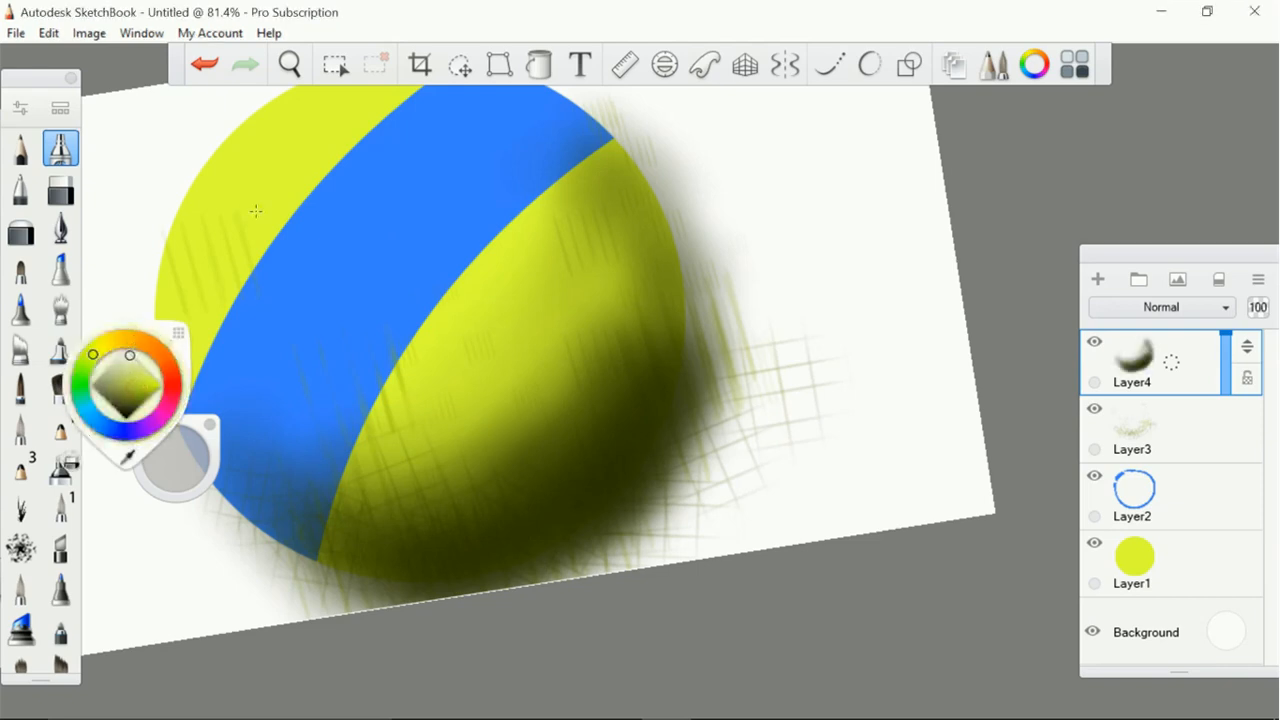
scroll(256, 211, "down", 2)
scroll(256, 211, "down", 2)
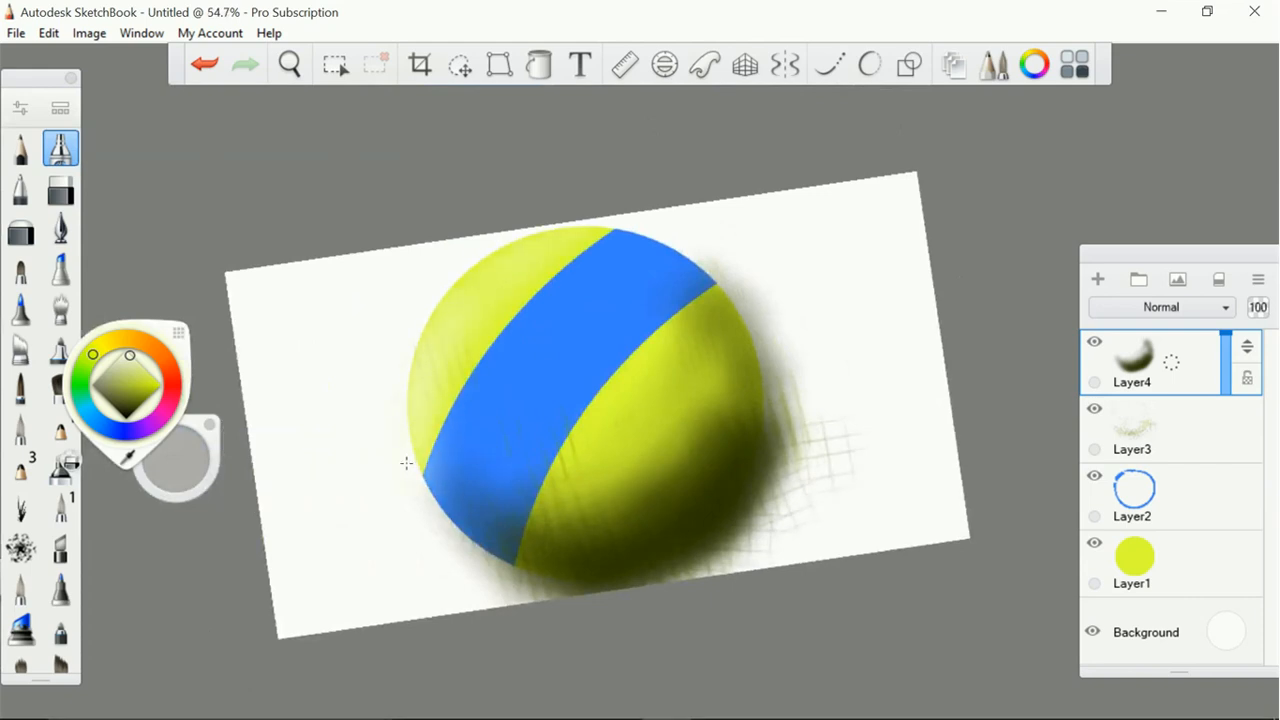
mouse_move(612, 238)
left_mouse_down()
mouse_move(554, 280)
mouse_move(486, 366)
mouse_move(433, 470)
mouse_move(610, 260)
mouse_move(680, 266)
mouse_move(714, 312)
mouse_move(708, 405)
left_mouse_up()
mouse_move(700, 268)
left_mouse_down()
mouse_move(686, 420)
mouse_move(660, 290)
mouse_move(480, 500)
mouse_move(470, 540)
left_mouse_up()
left_click_drag(468, 385, 520, 338)
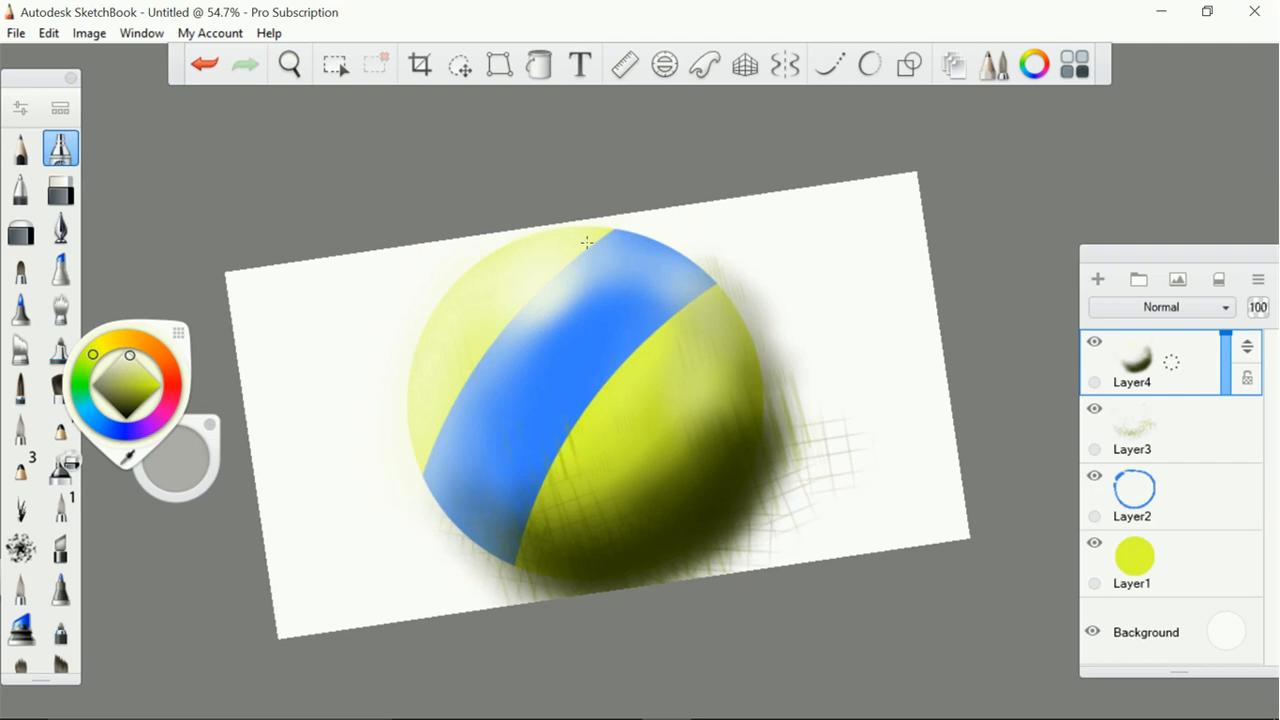
Change the Background colour to dark green
key("c")
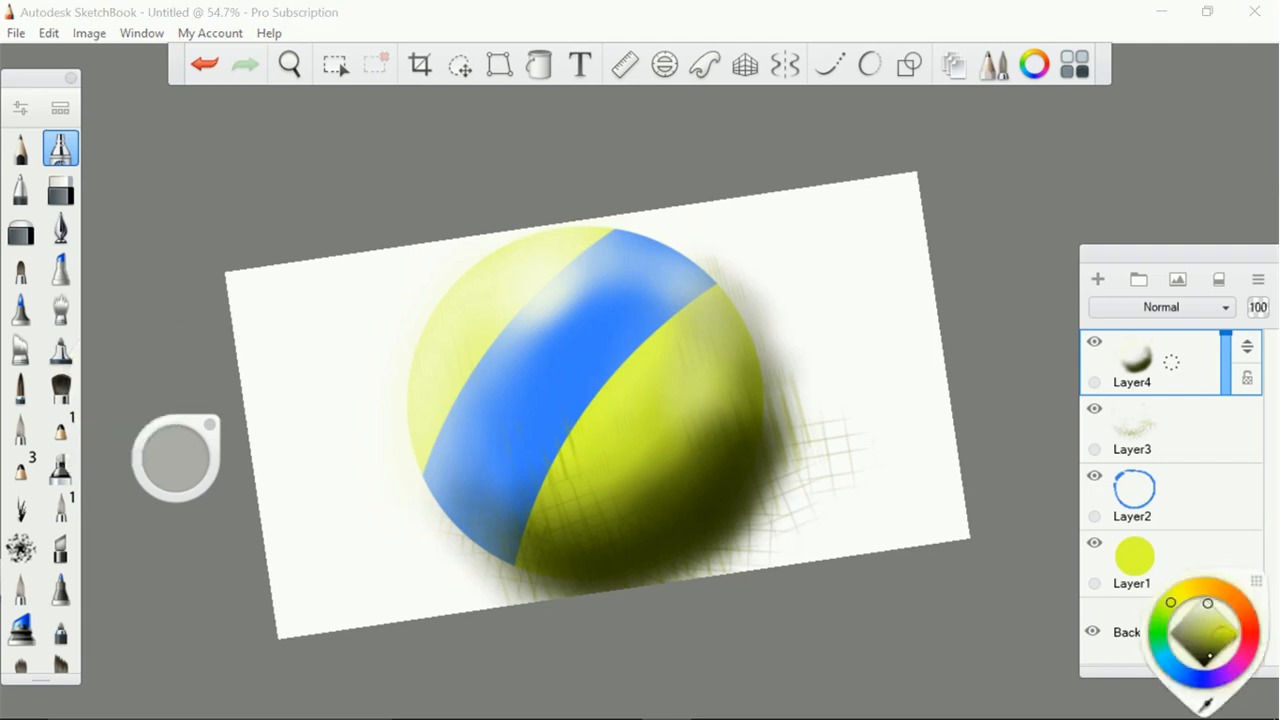
left_click(1190, 679)
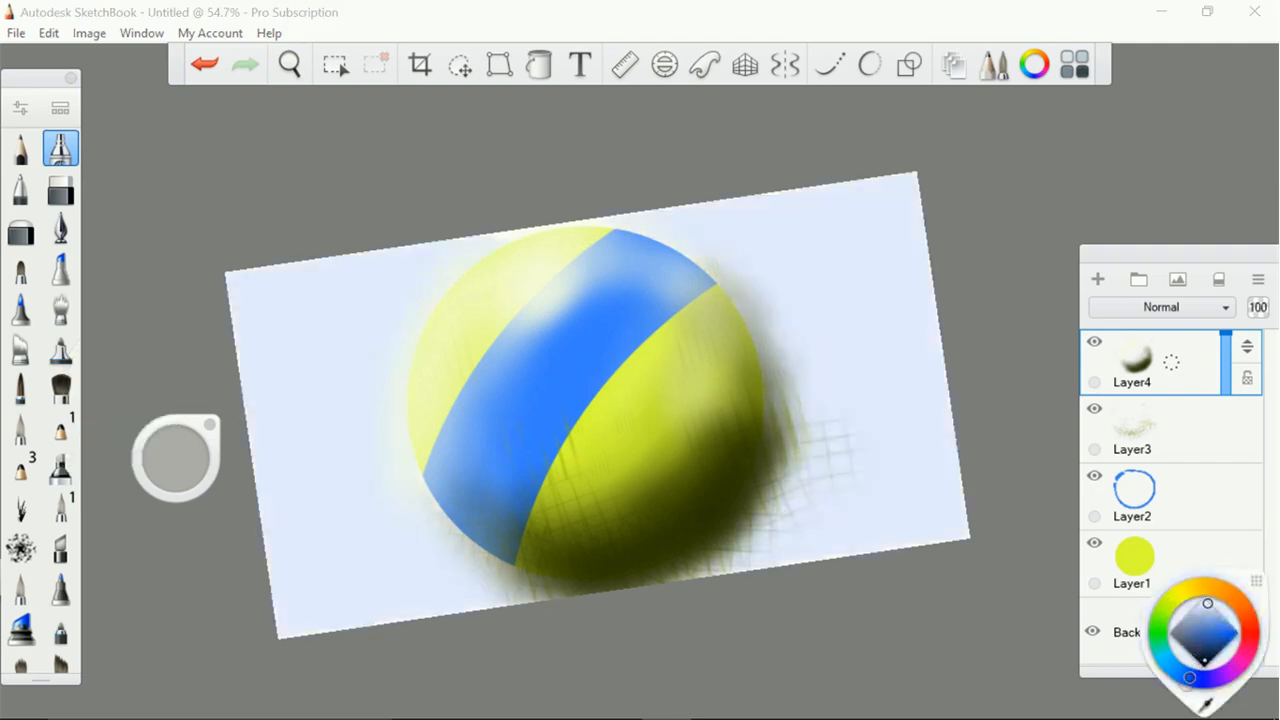
left_click(1160, 627)
left_click(1223, 652)
left_click(1221, 648)
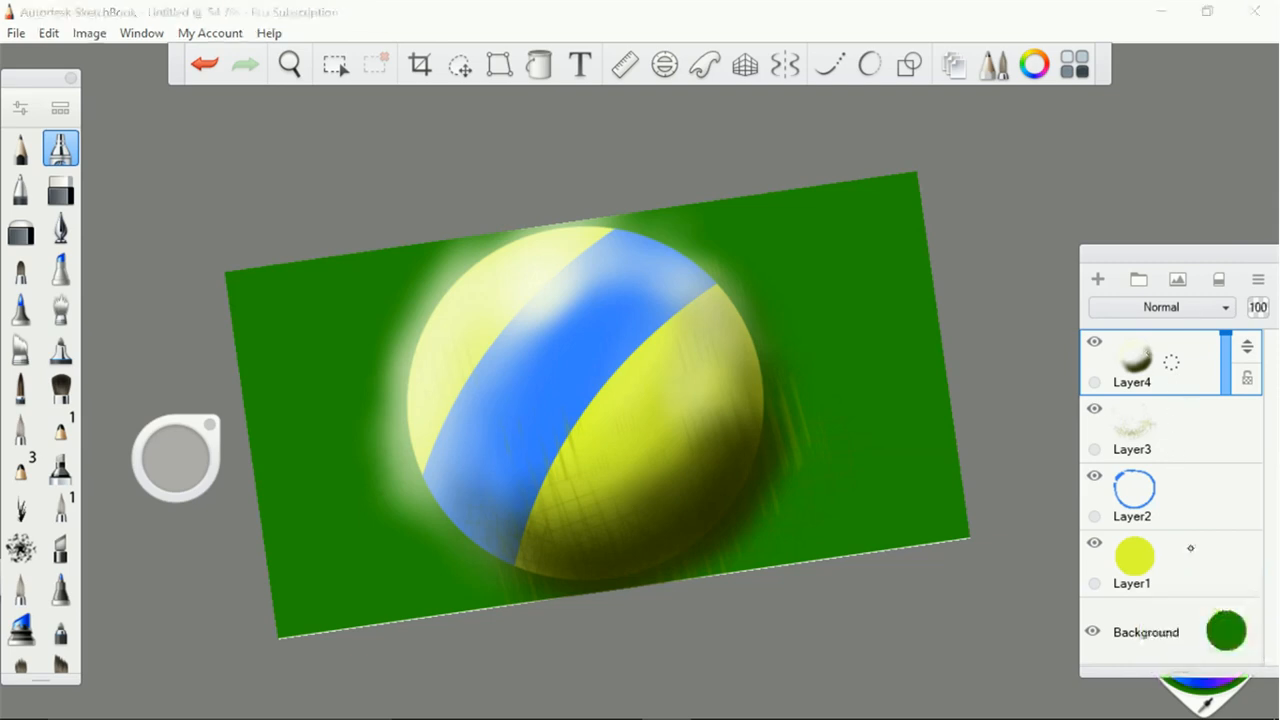
Select the empty area around the ball using Layer1 and delete Layer3's hatching outside the ball
left_click(1189, 549)
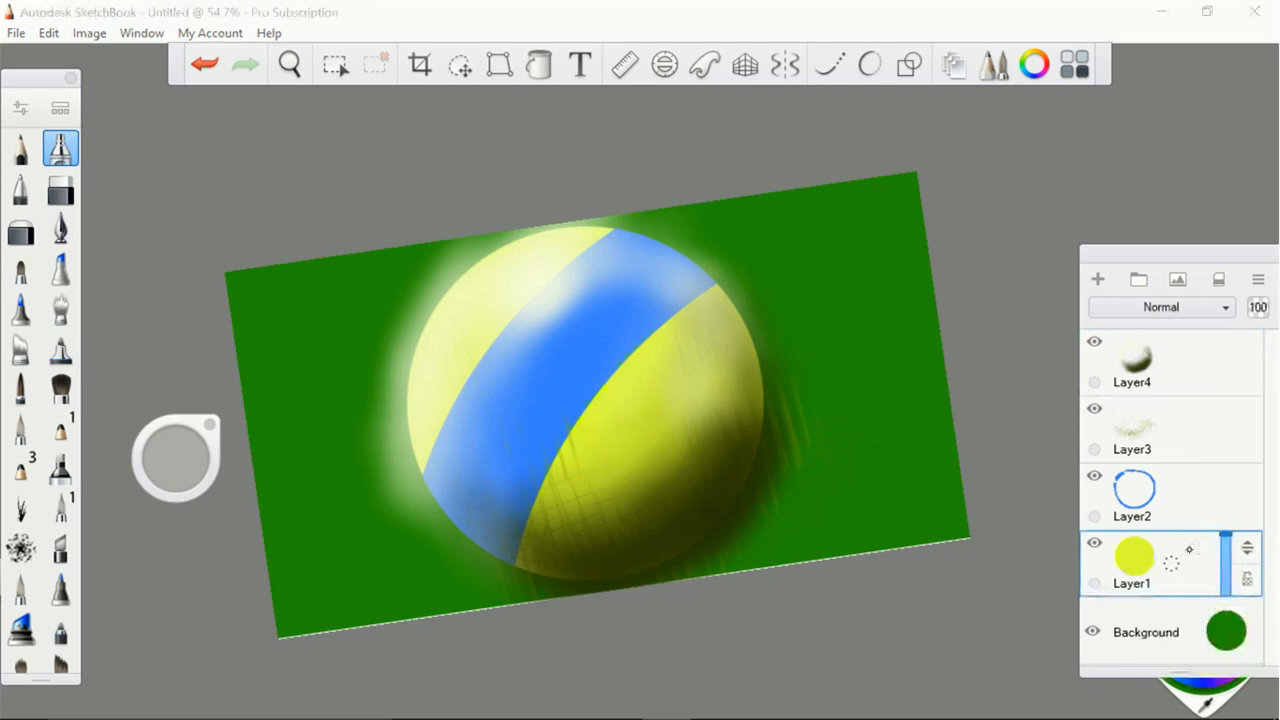
left_click(335, 64)
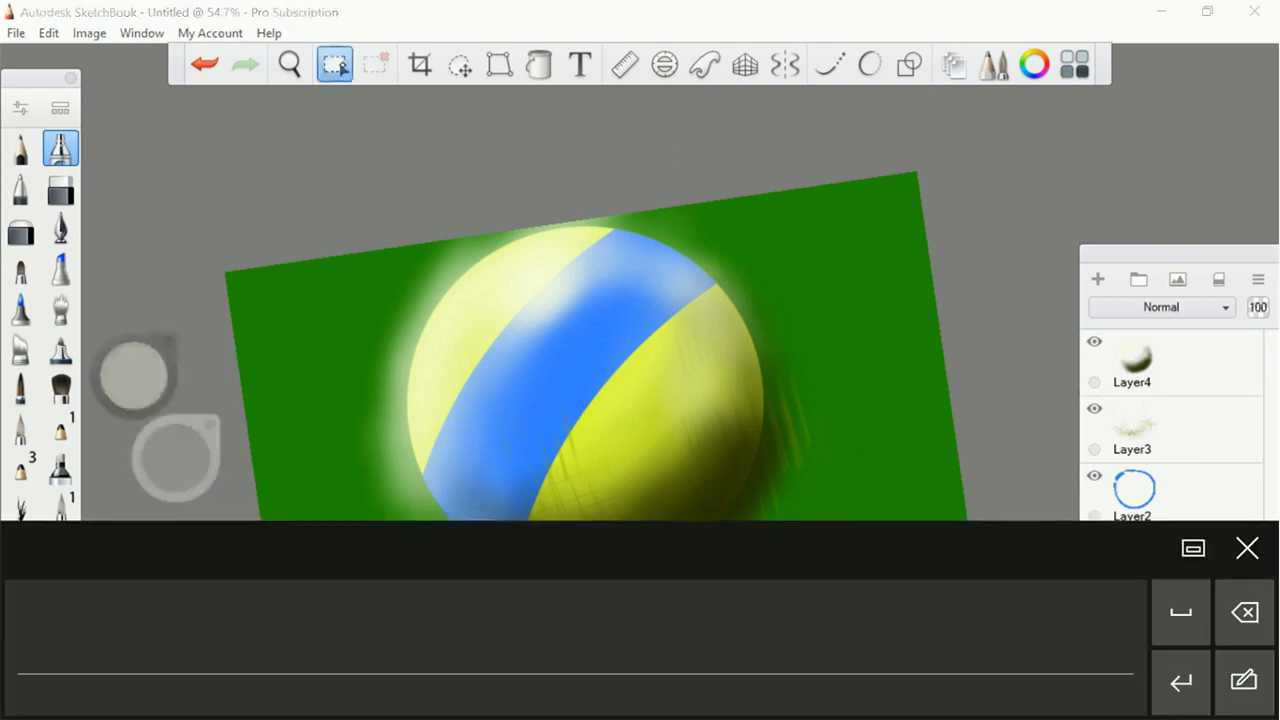
left_click(828, 266)
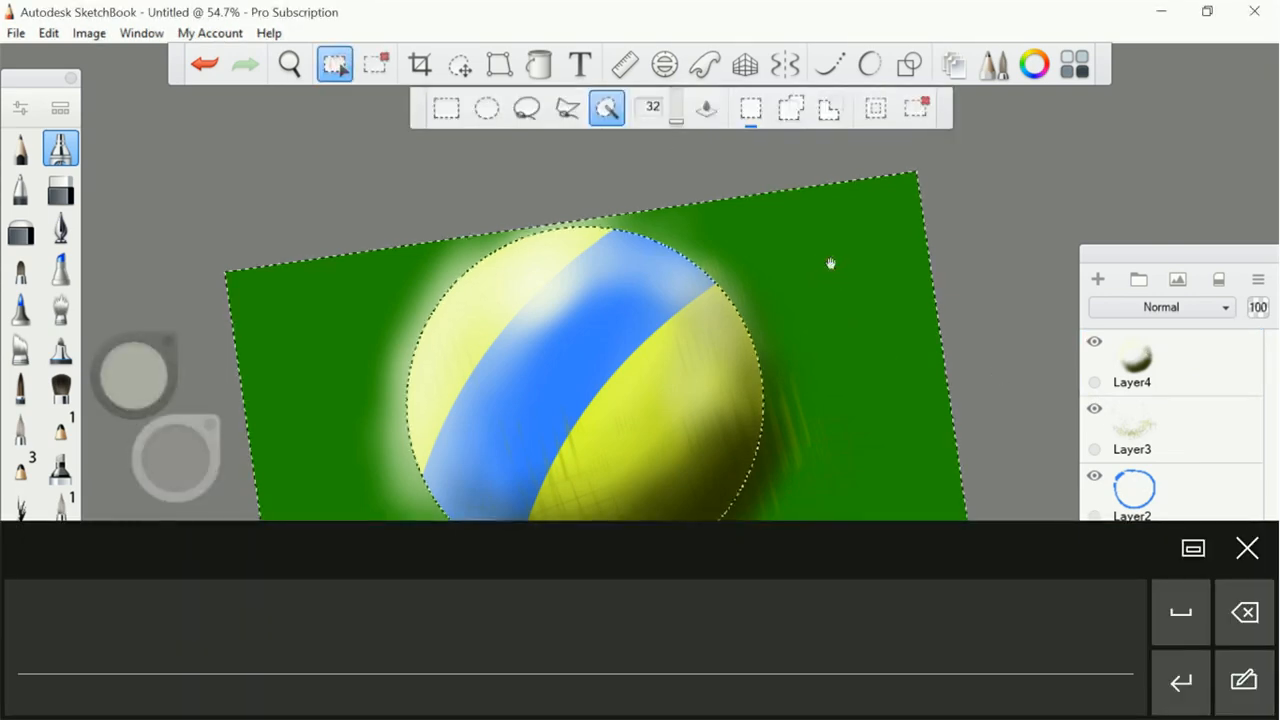
left_click(1178, 435)
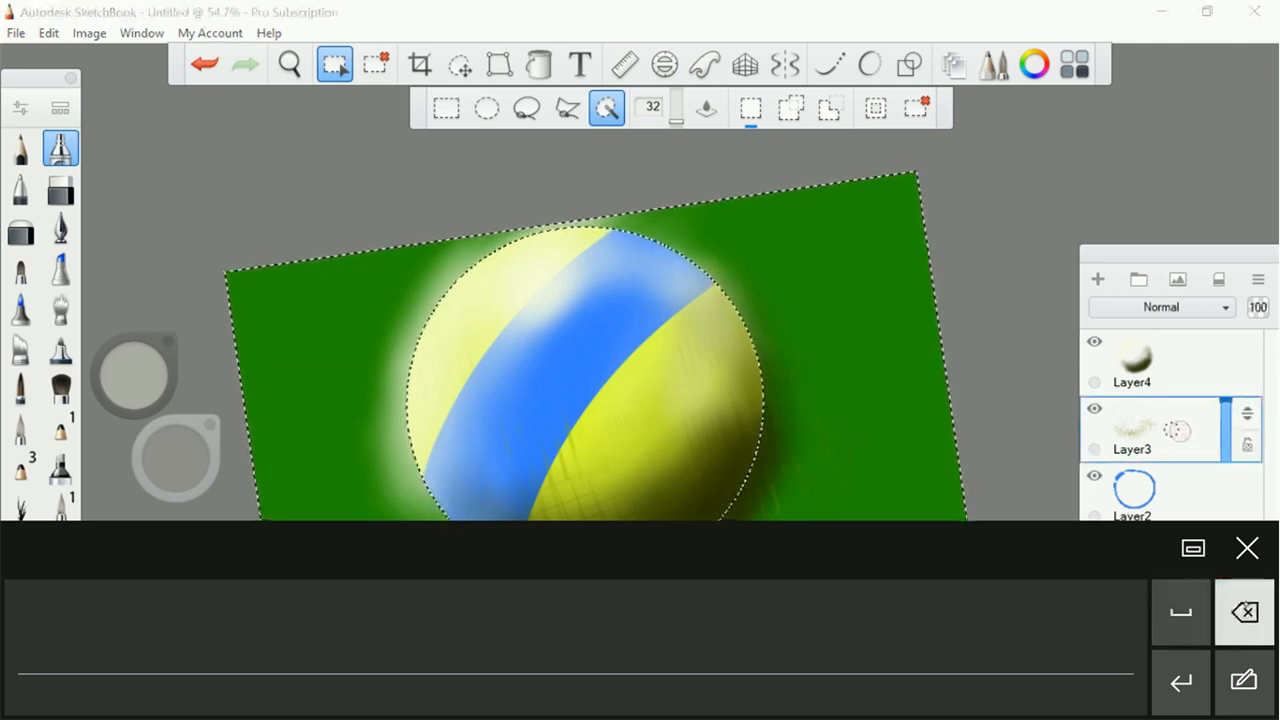
Reselect the area around the ball from Layer1, delete Layer4's airbrushed shading outside the ball, and clear the selection
left_click(1188, 361)
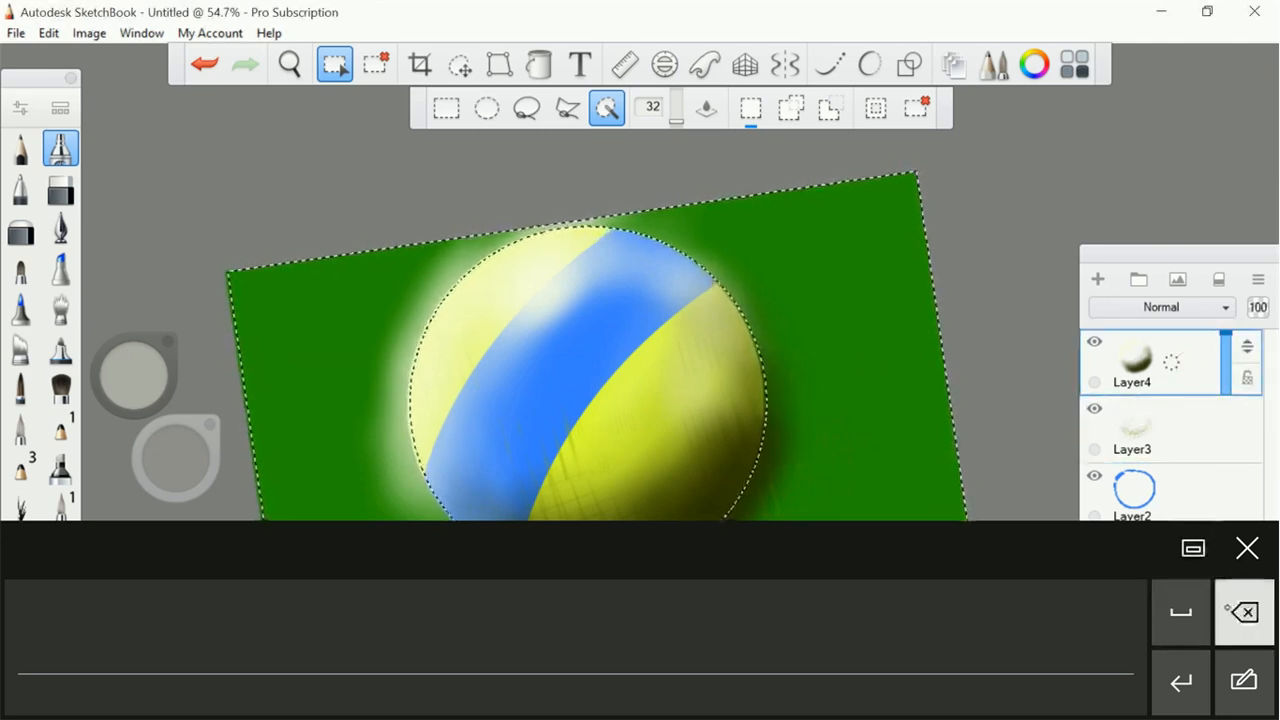
left_click_drag(1181, 265, 1187, 160)
left_click(1180, 455)
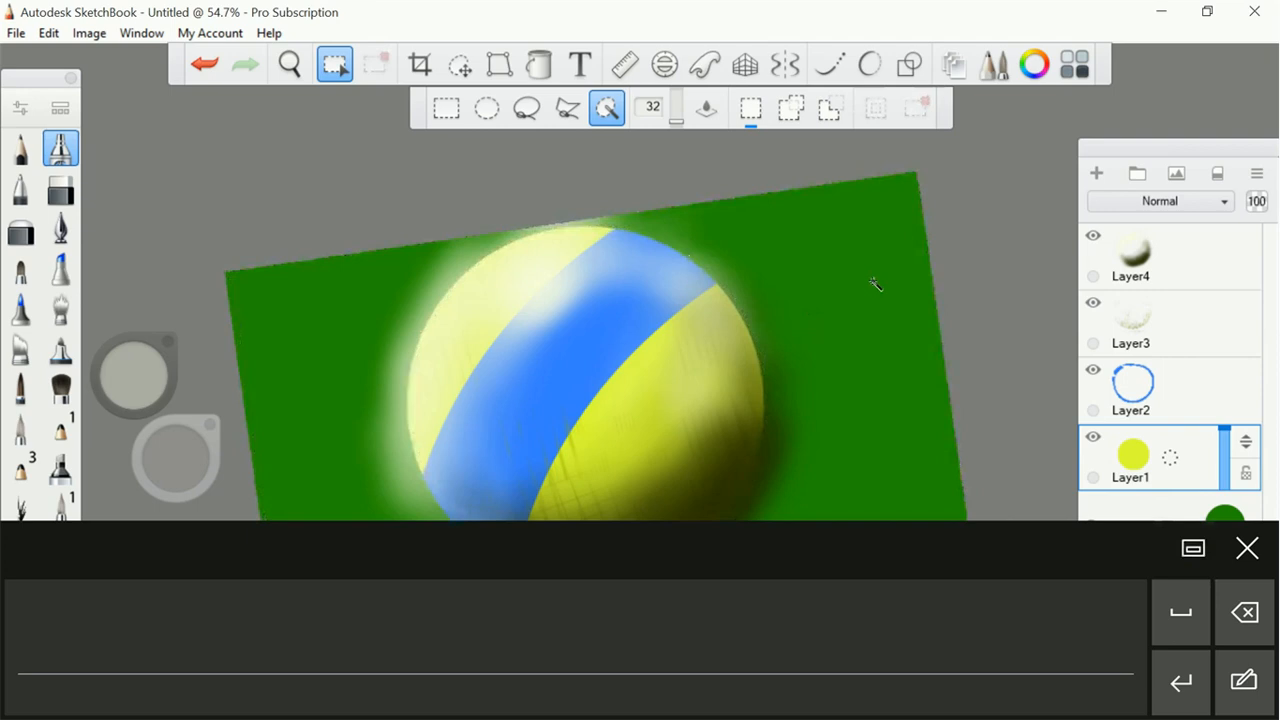
left_click(1187, 270)
left_click(1244, 612)
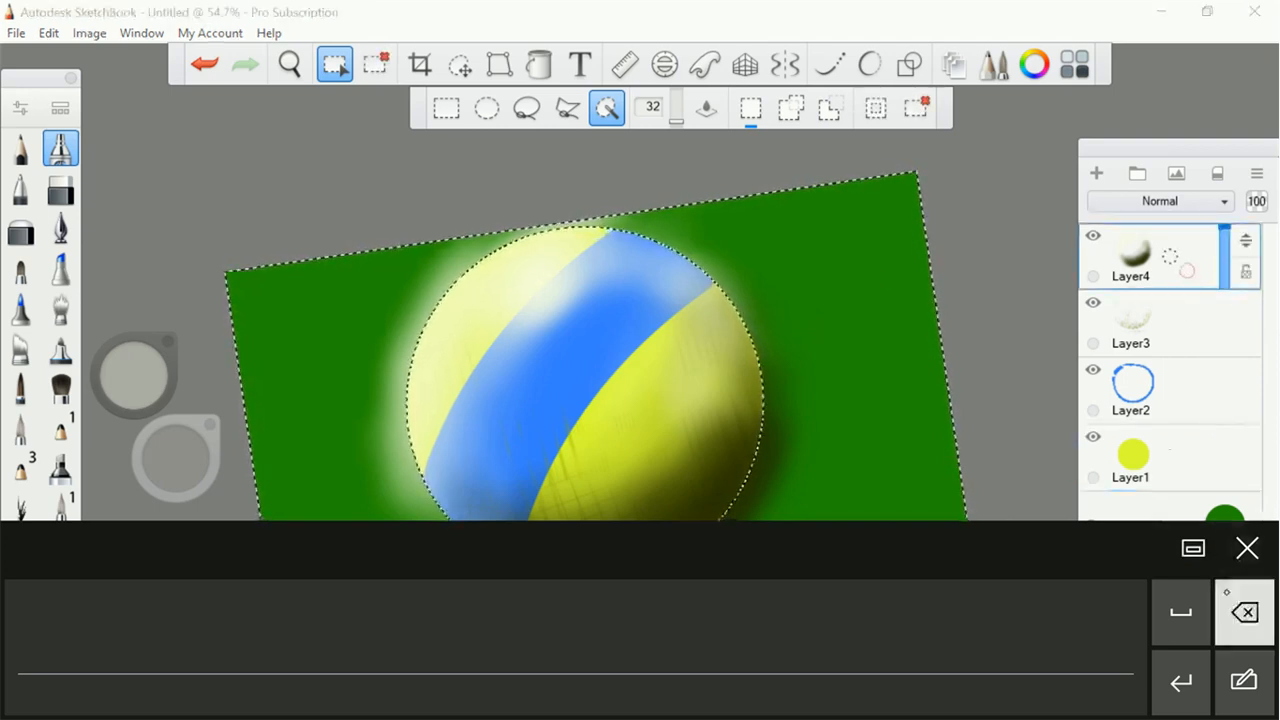
left_click(1247, 548)
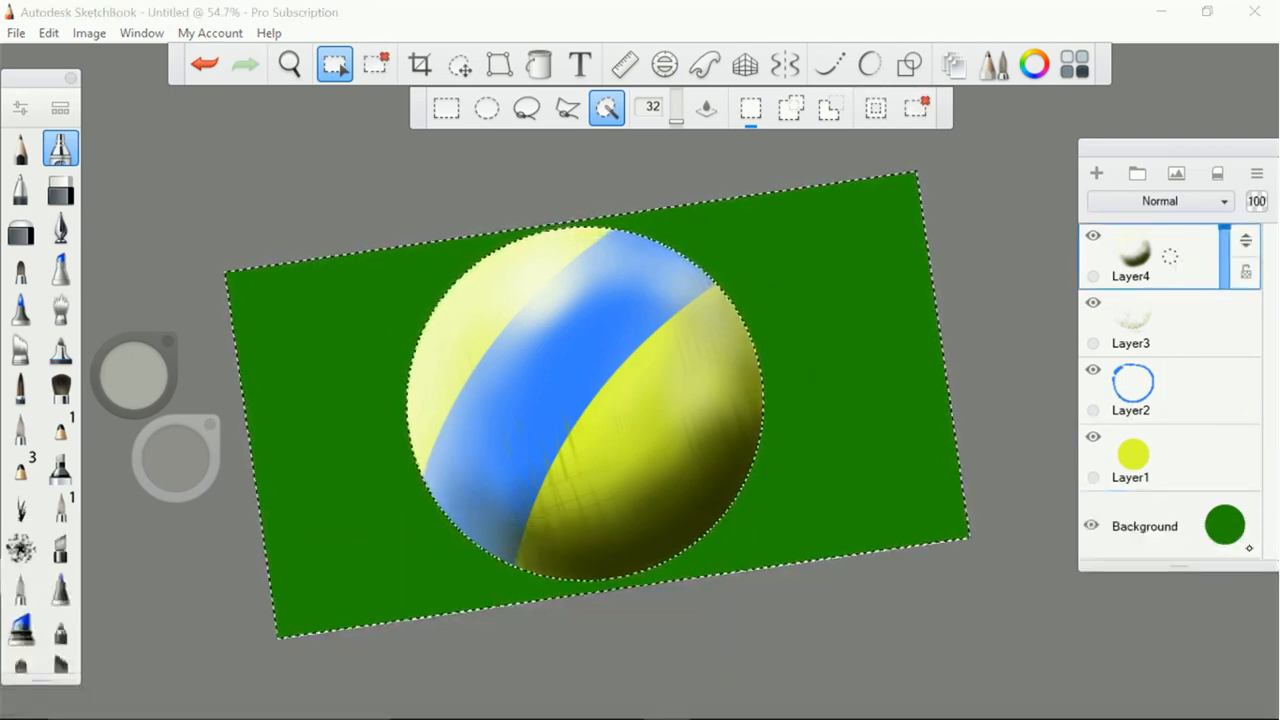
left_click(376, 64)
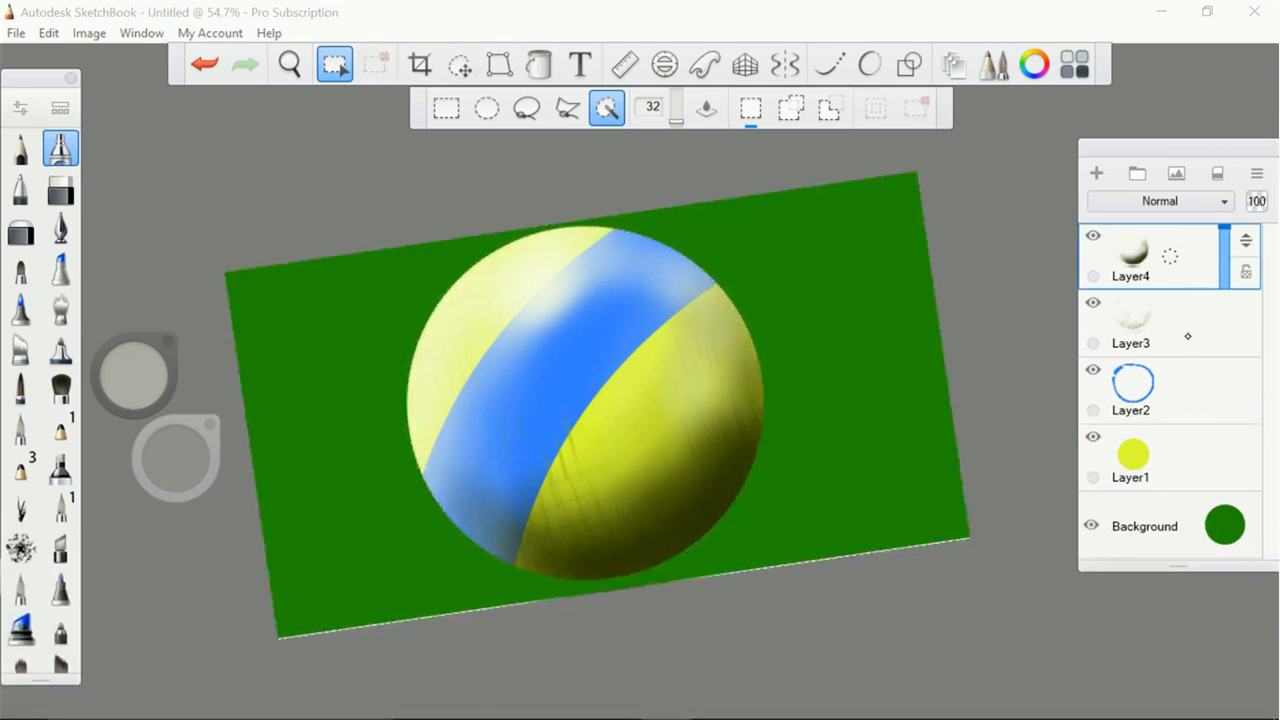
Lower Layer3's opacity to 58% and Layer4's opacity to 73%
left_click(1188, 336)
mouse_move(1224, 296)
left_mouse_down()
mouse_move(1224, 338)
mouse_move(1221, 262)
mouse_move(1222, 335)
mouse_move(1221, 319)
left_mouse_up()
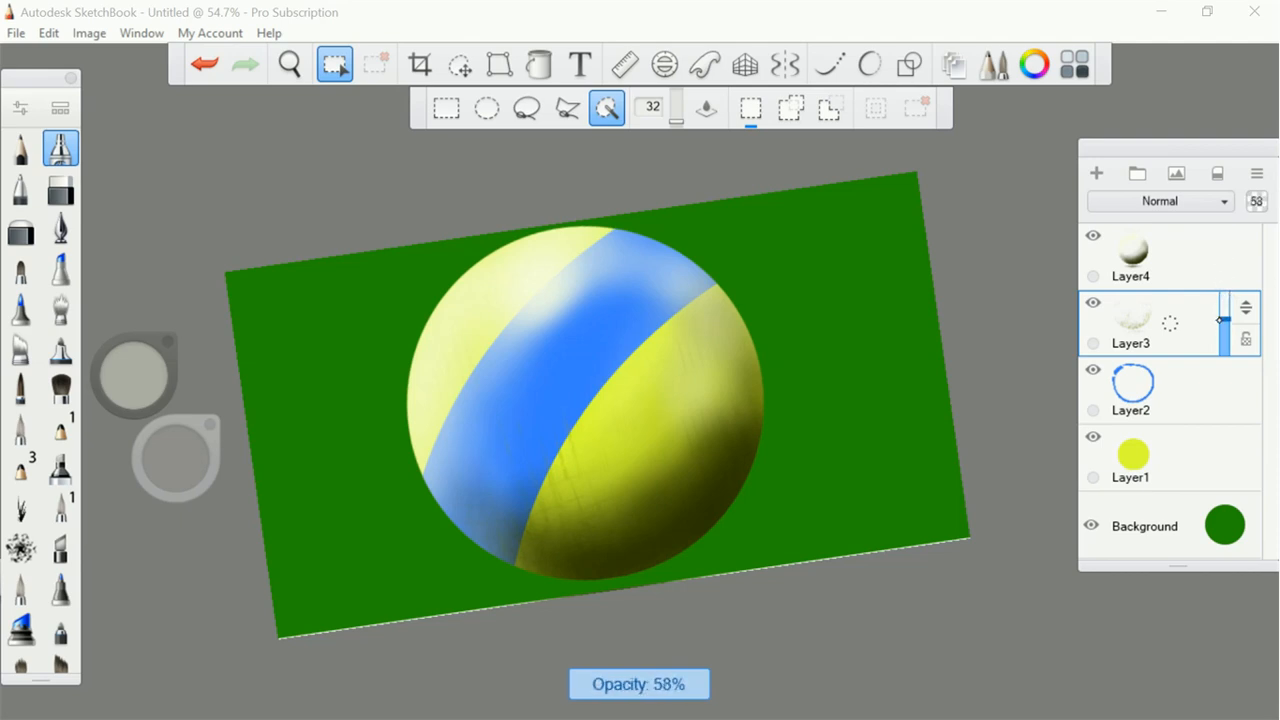
left_click(1200, 206)
left_click(1200, 208)
mouse_move(1222, 230)
left_mouse_down()
mouse_move(1222, 252)
mouse_move(1214, 196)
mouse_move(1218, 354)
mouse_move(1222, 167)
mouse_move(1222, 250)
mouse_move(1236, 193)
left_mouse_up()
mouse_move(1233, 245)
left_mouse_down()
mouse_move(1221, 324)
mouse_move(1234, 199)
mouse_move(1225, 263)
mouse_move(1225, 244)
left_mouse_up()
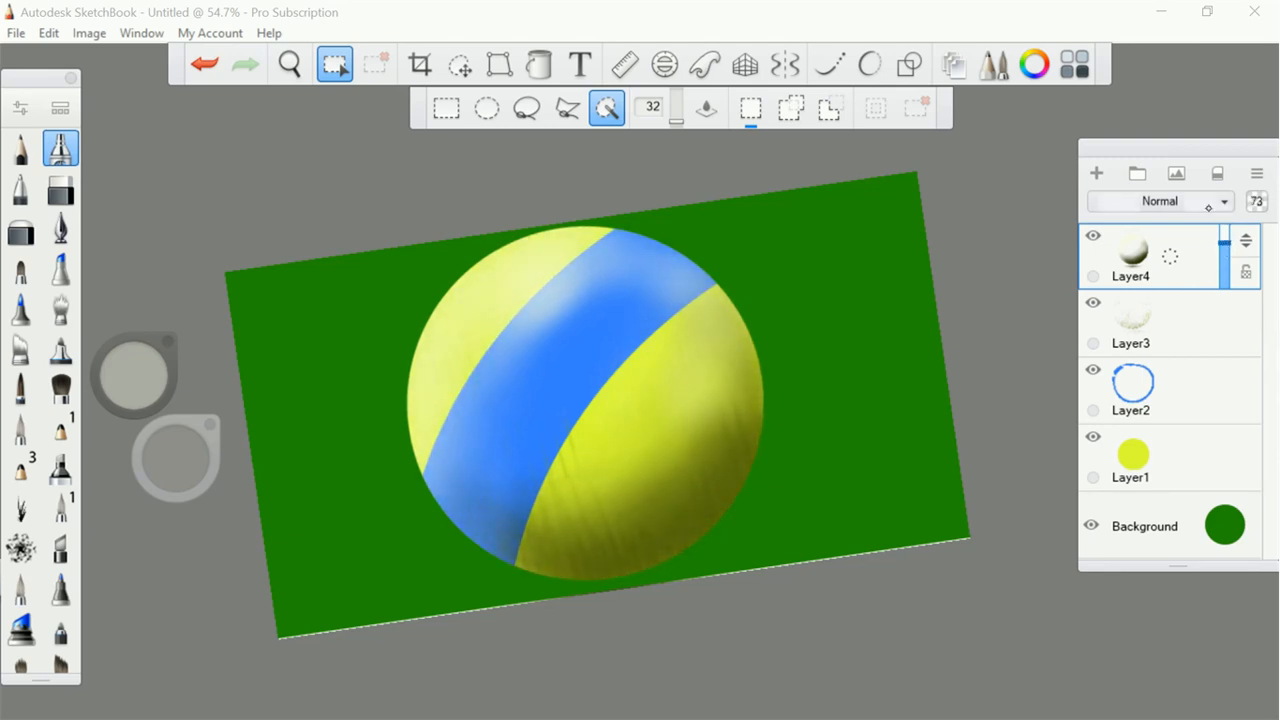
Try the Overlay, Multiply and Soft Light blending modes on Layer4 at 100% opacity
left_click(1207, 205)
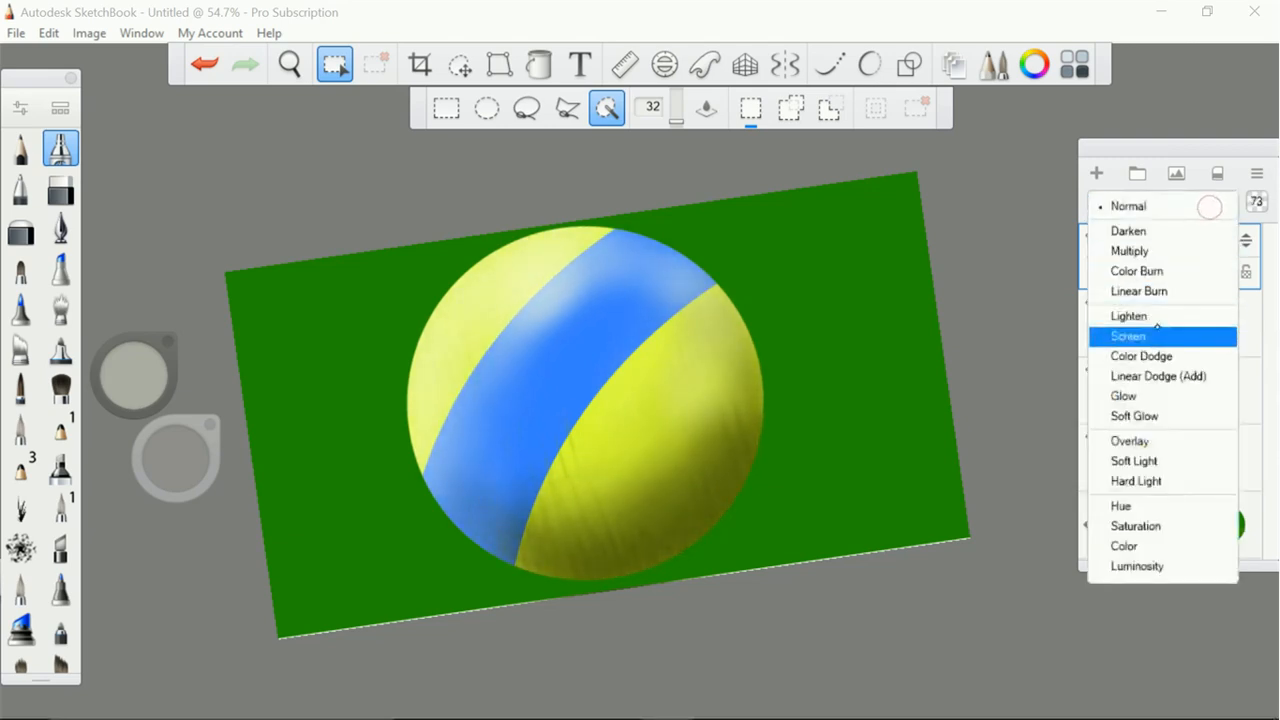
left_click(1140, 441)
left_click_drag(1225, 244, 1225, 228)
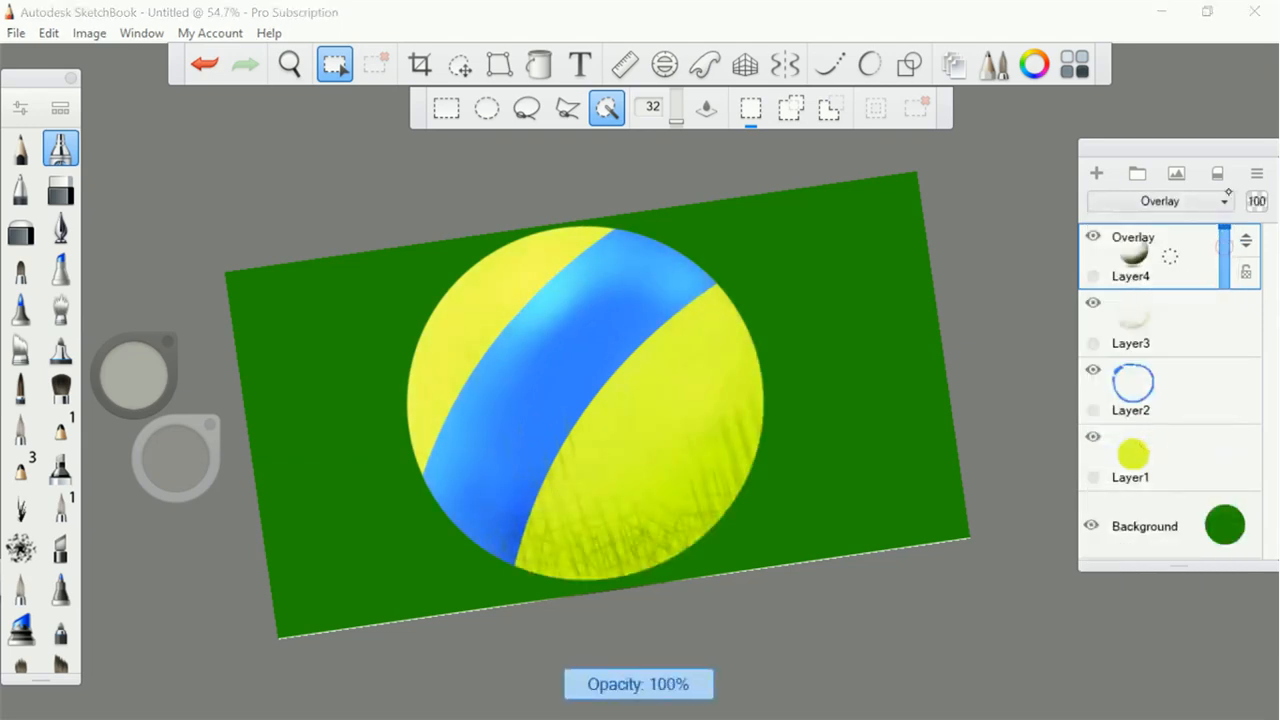
left_click(1205, 201)
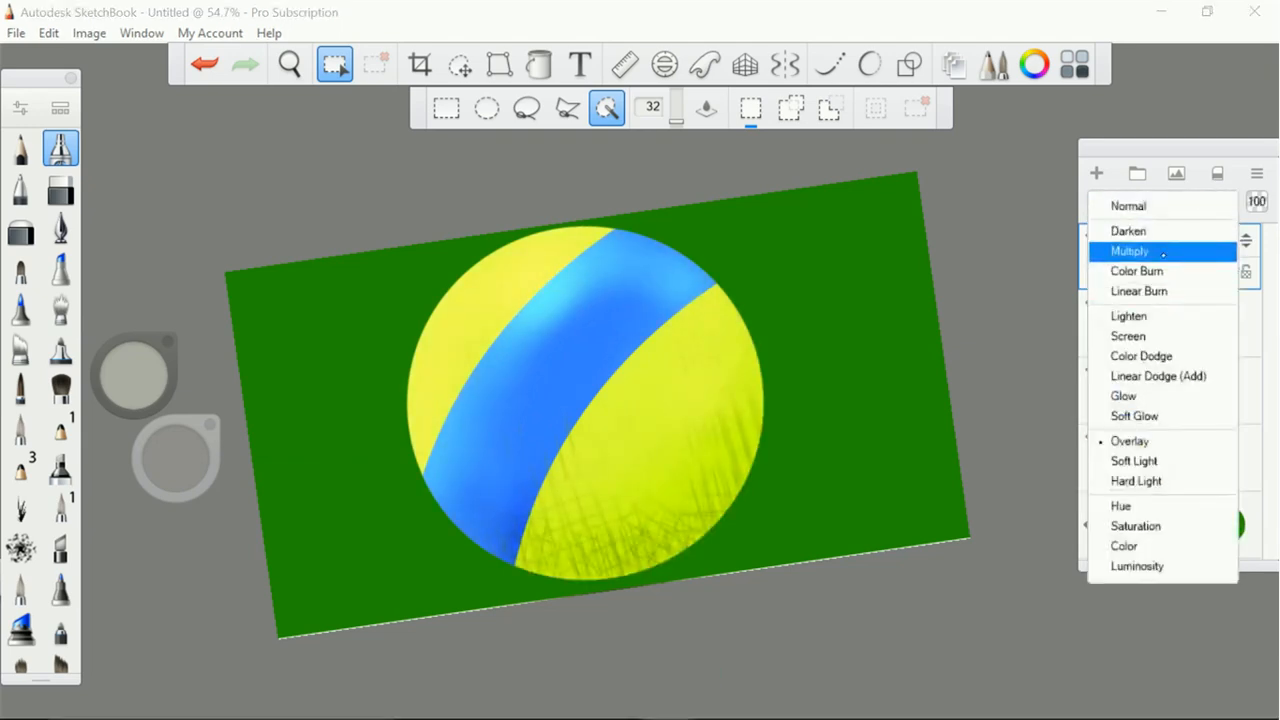
left_click(1186, 251)
left_click(1183, 214)
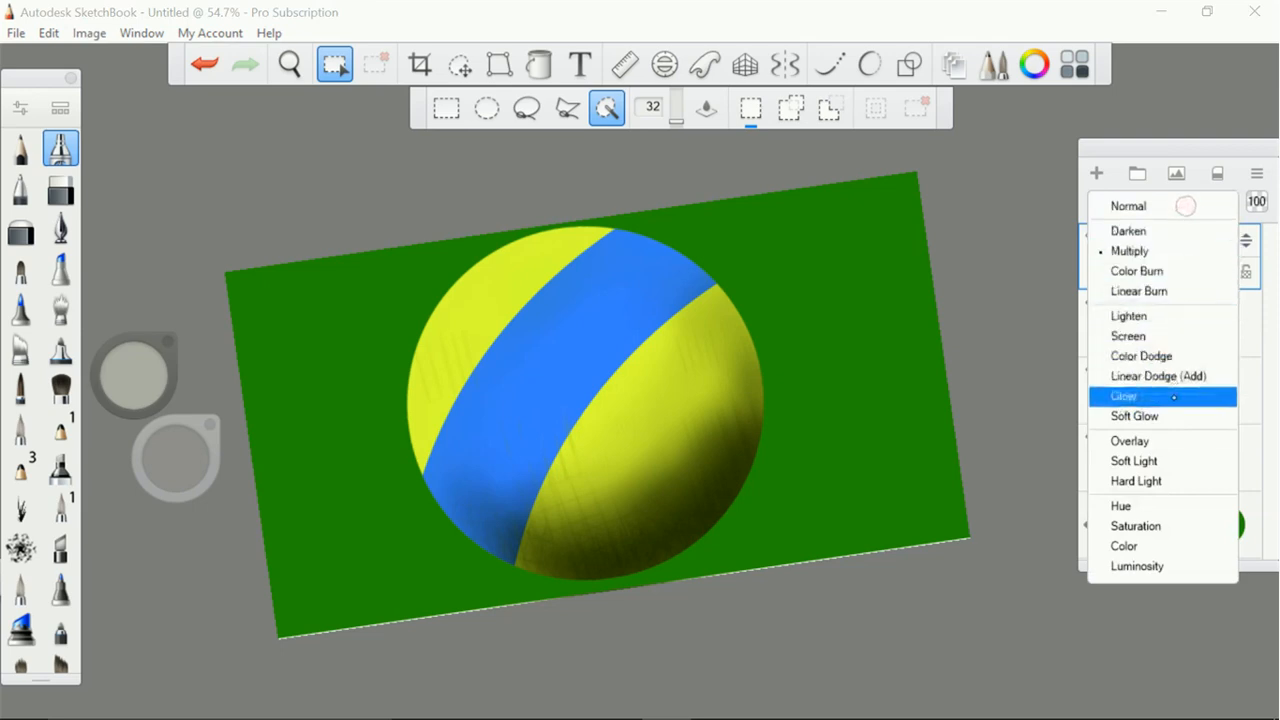
left_click(1157, 461)
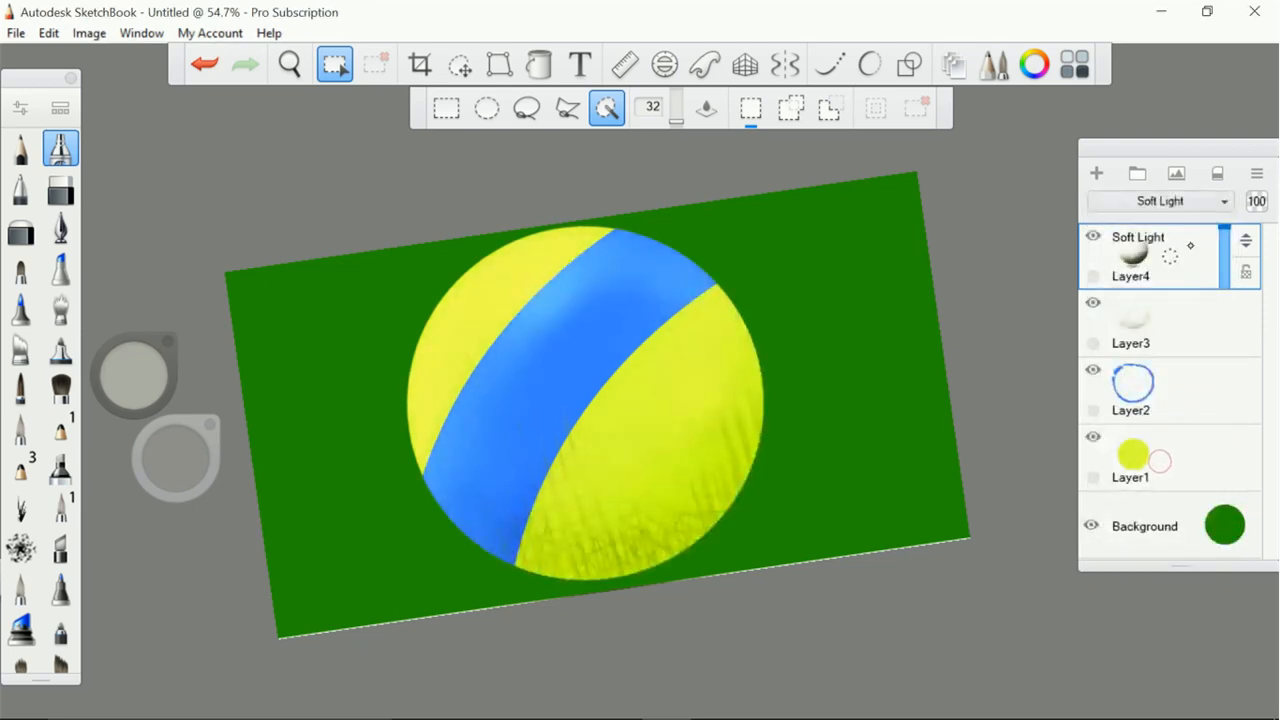
Return Layer4 to Normal blending and set its opacity to 83%
left_click(1208, 210)
left_click(1212, 206)
mouse_move(1223, 231)
left_mouse_down()
mouse_move(1223, 249)
mouse_move(1221, 237)
left_mouse_up()
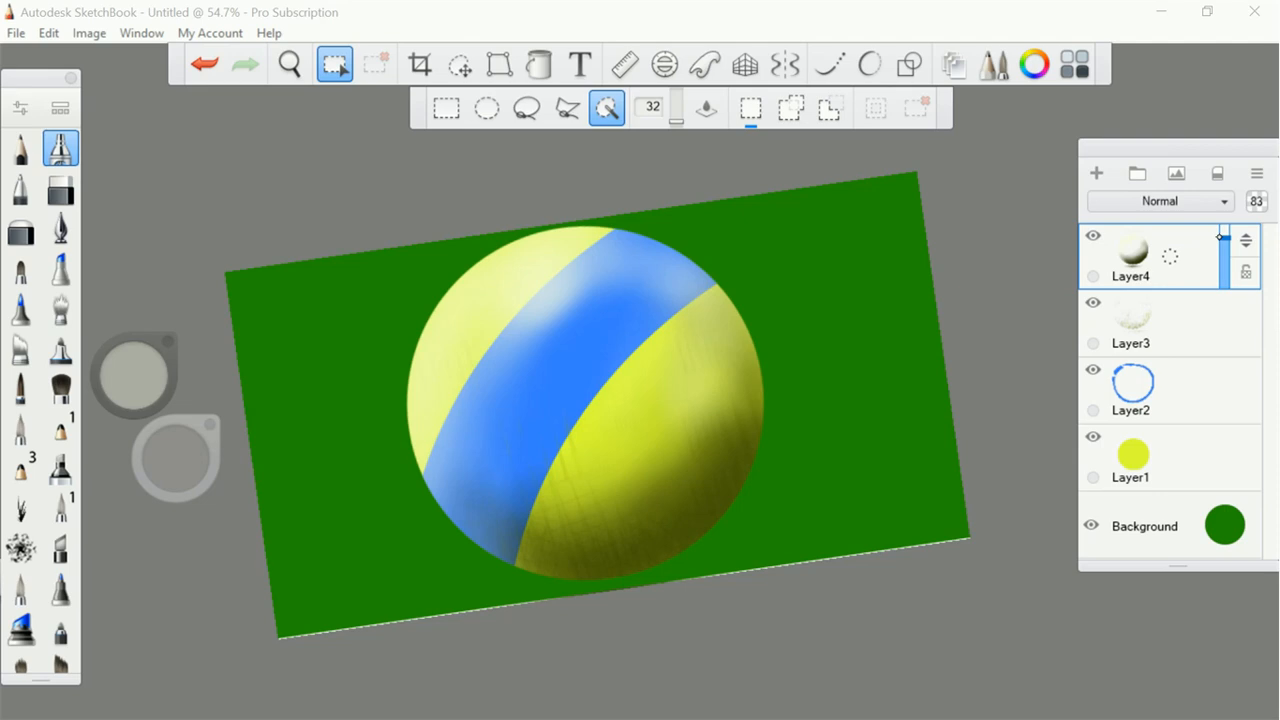
Merge Layer2 into Layer1 and Layer4 into Layer3, hiding Layer1 and the Background so only the shading shows
left_click_drag(1193, 403, 1191, 451)
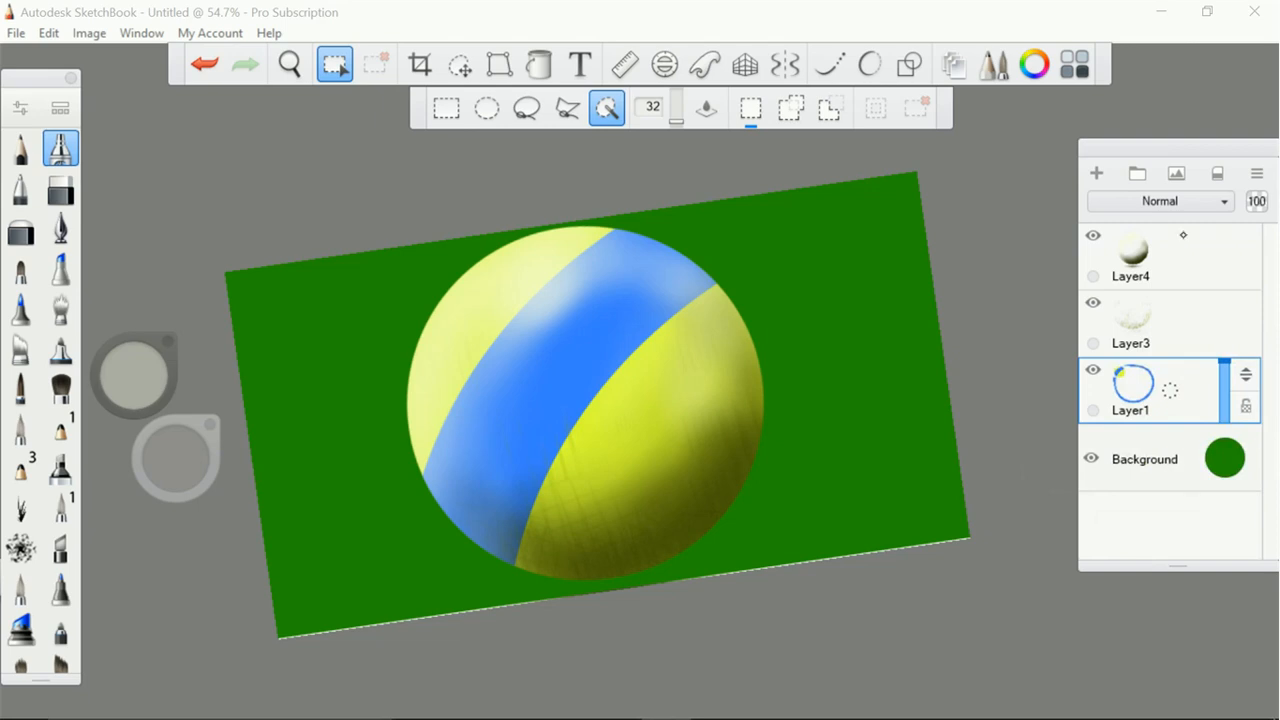
left_click(1093, 373)
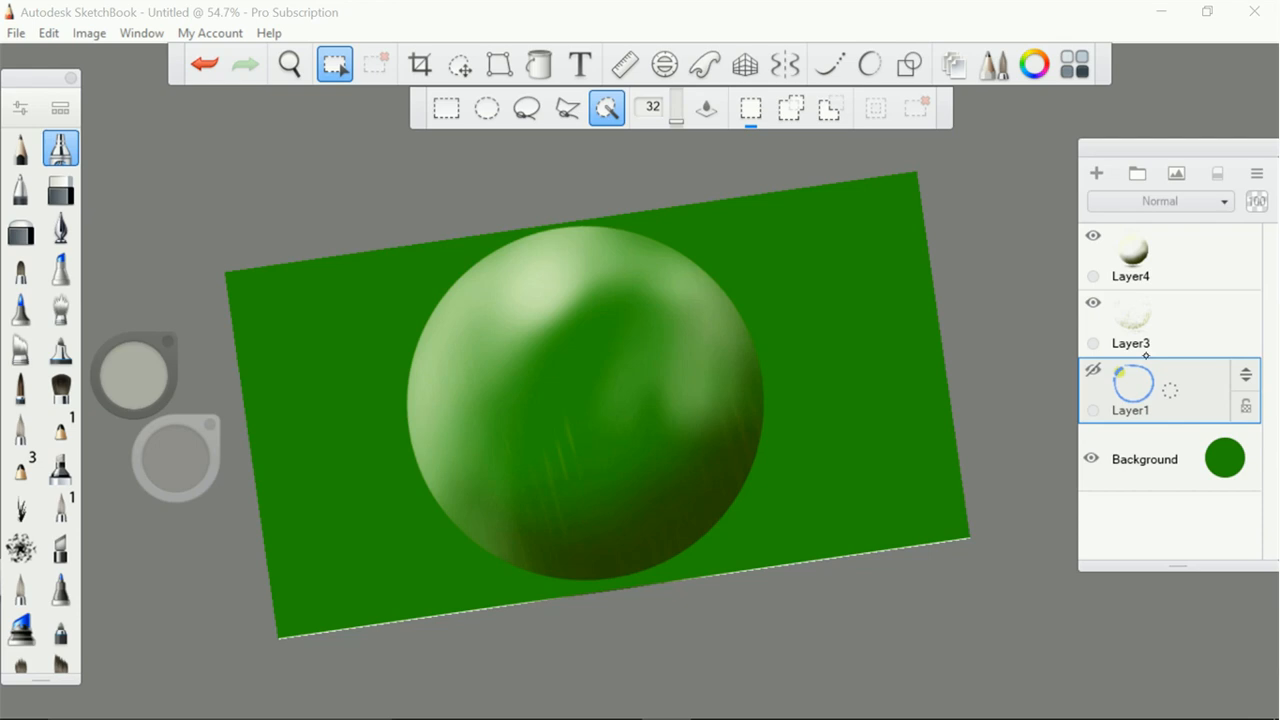
left_click_drag(1174, 252, 1185, 317)
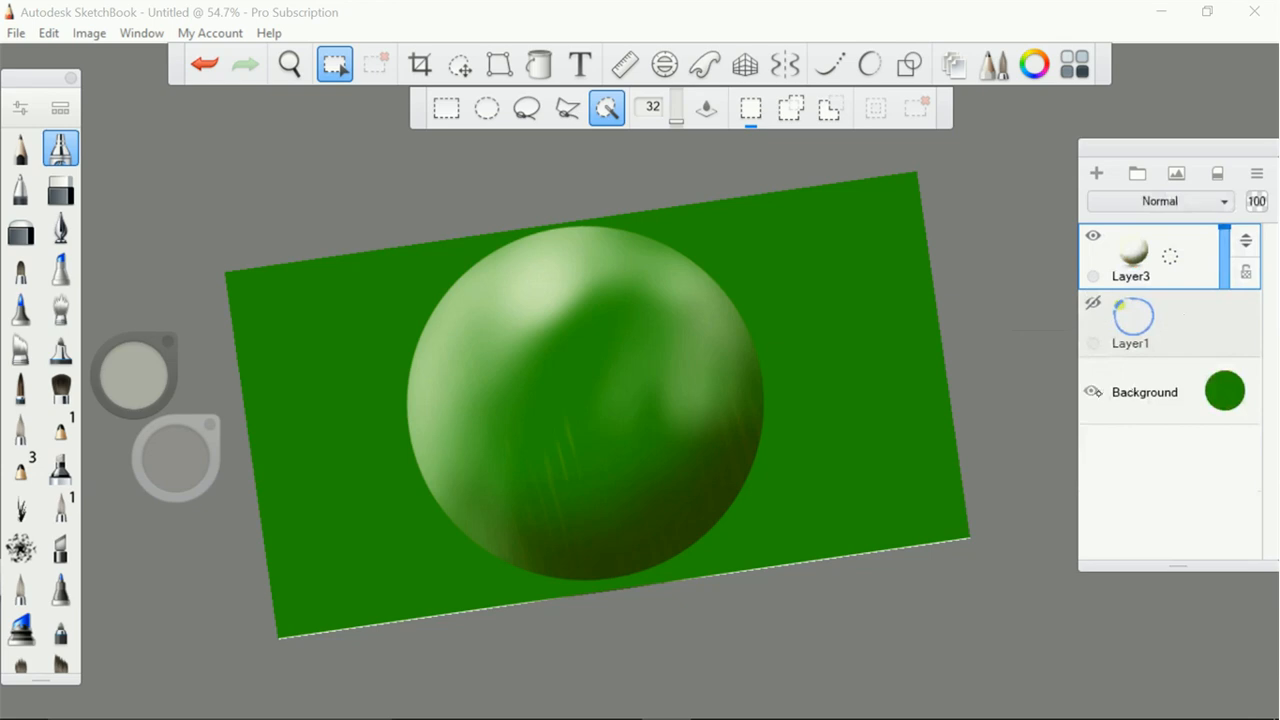
left_click(1093, 392)
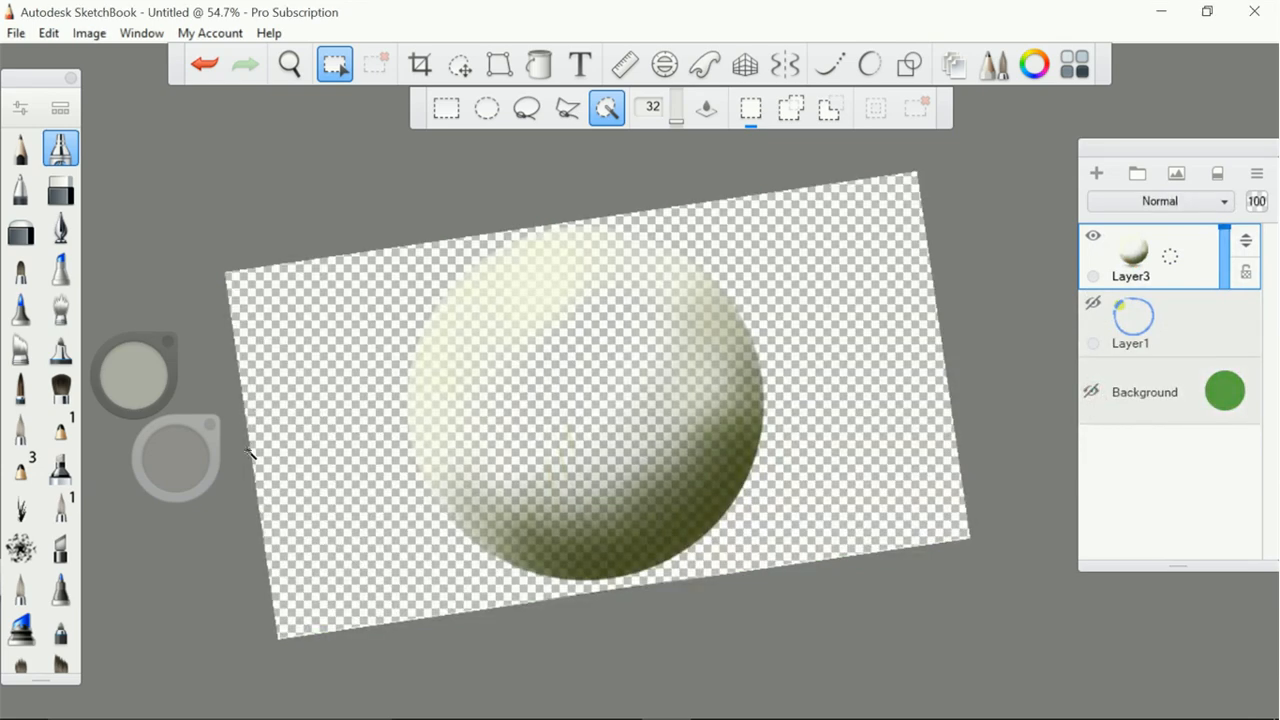
Crop the canvas around the ball to about 848 × 677 px
left_click(420, 64)
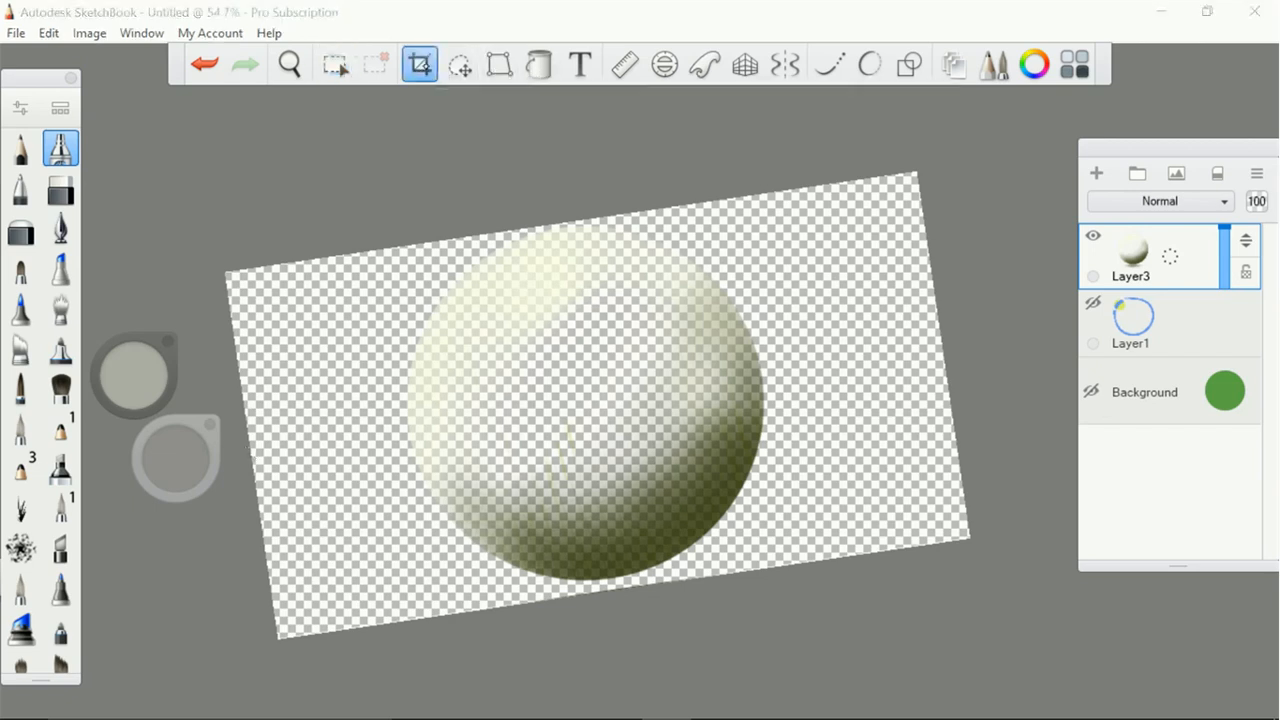
mouse_move(320, 228)
left_mouse_down()
mouse_move(379, 294)
mouse_move(776, 568)
mouse_move(816, 544)
mouse_move(836, 543)
mouse_move(832, 558)
left_mouse_up()
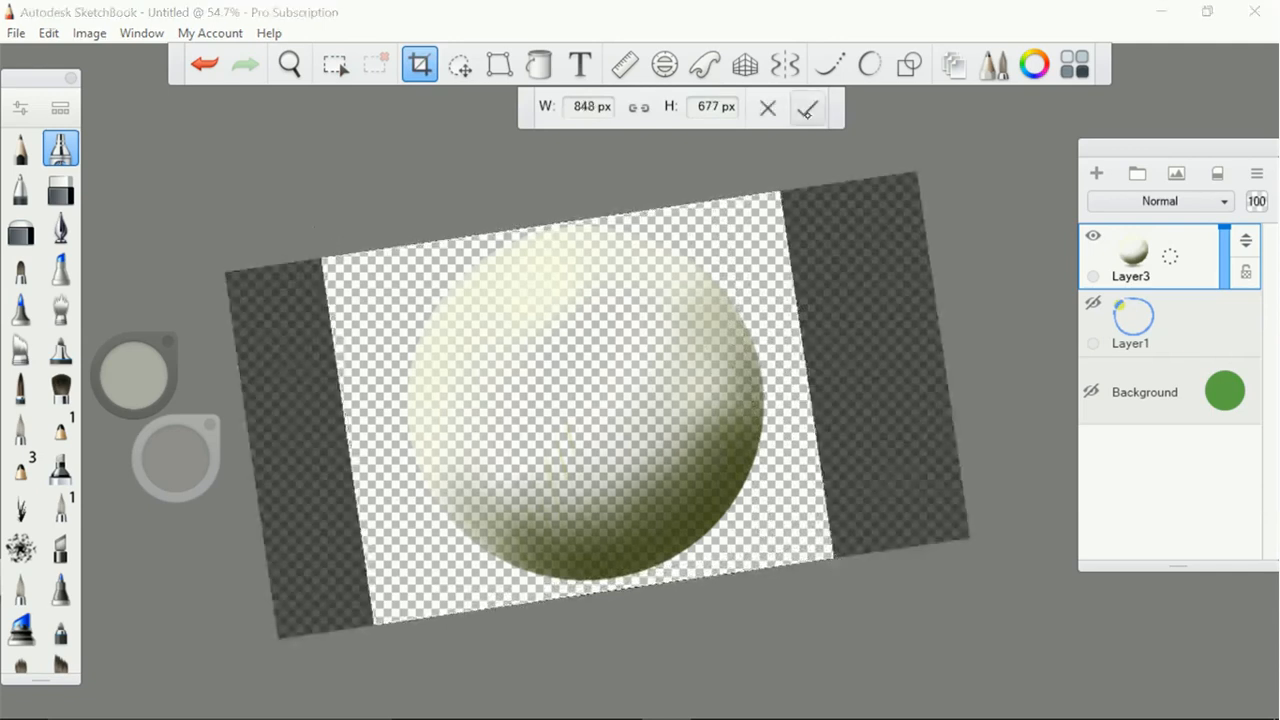
left_click(808, 107)
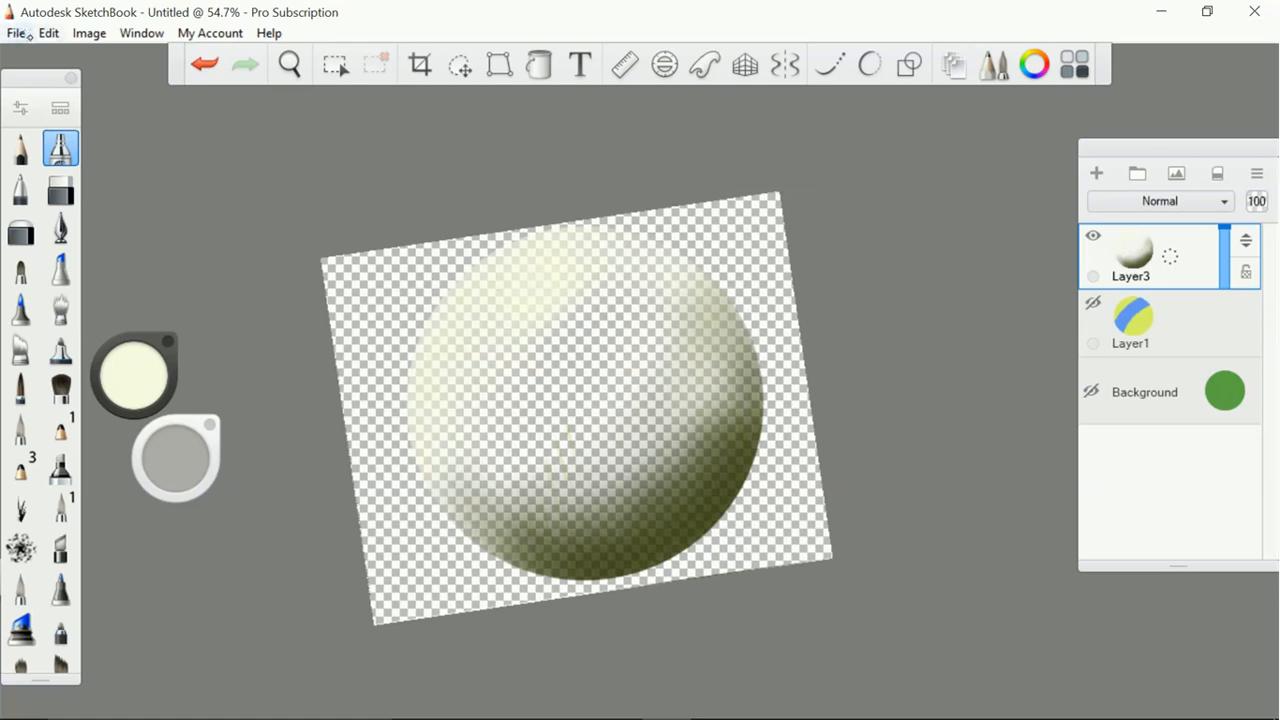
Save the shading image in Documents as a PNG file named Highlights, accepting the merging of layers
left_click(16, 33)
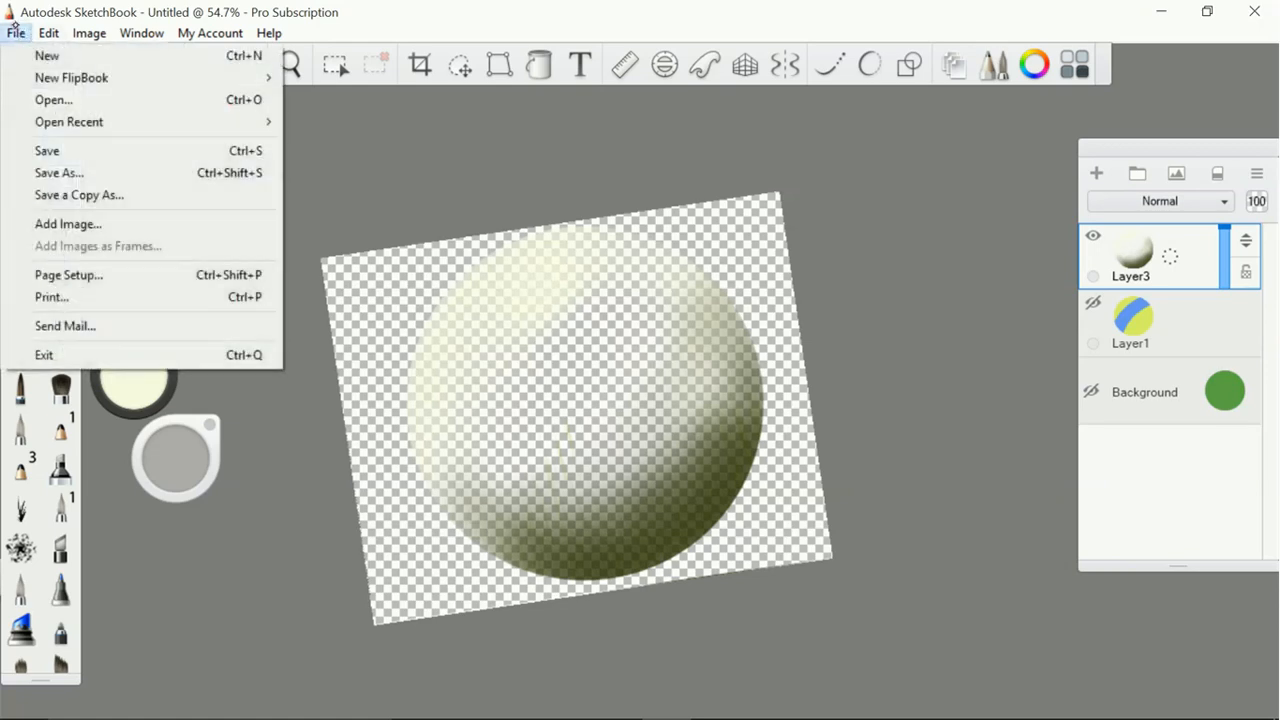
left_click(242, 173)
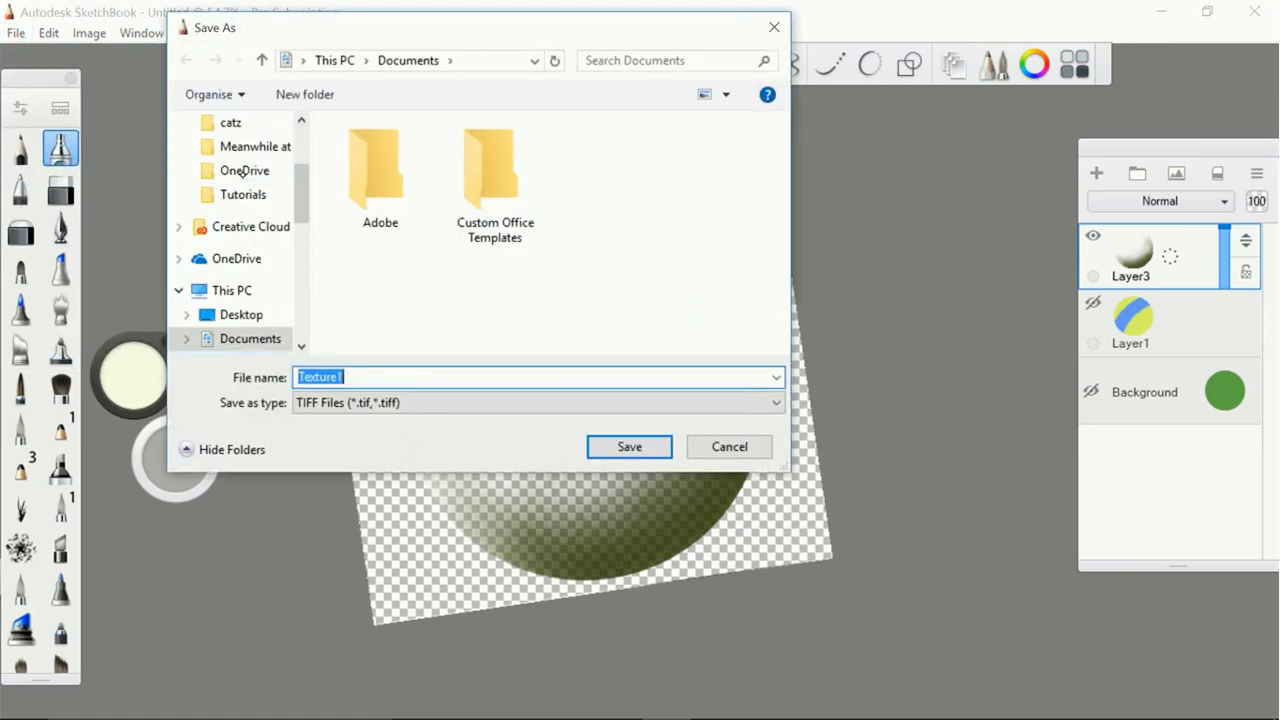
left_click(688, 405)
left_click(452, 481)
left_click(454, 377)
left_click(1240, 608)
type("High")
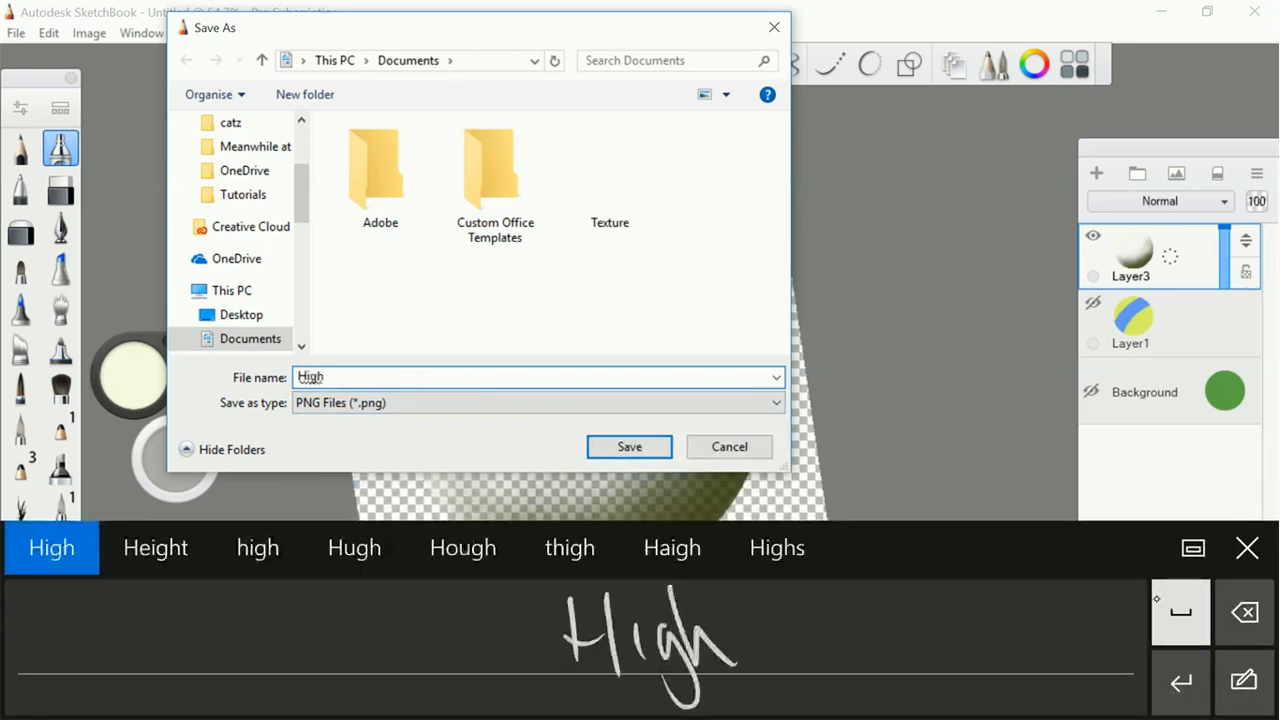
type("lights")
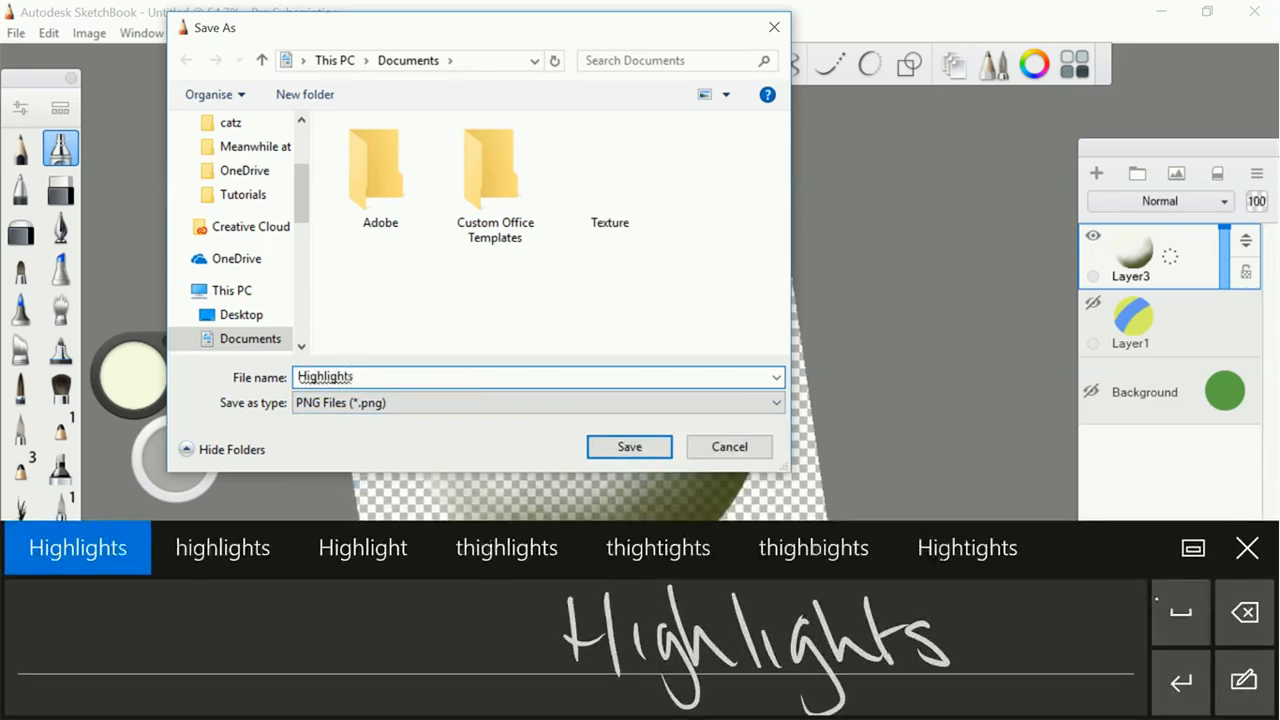
left_click(629, 446)
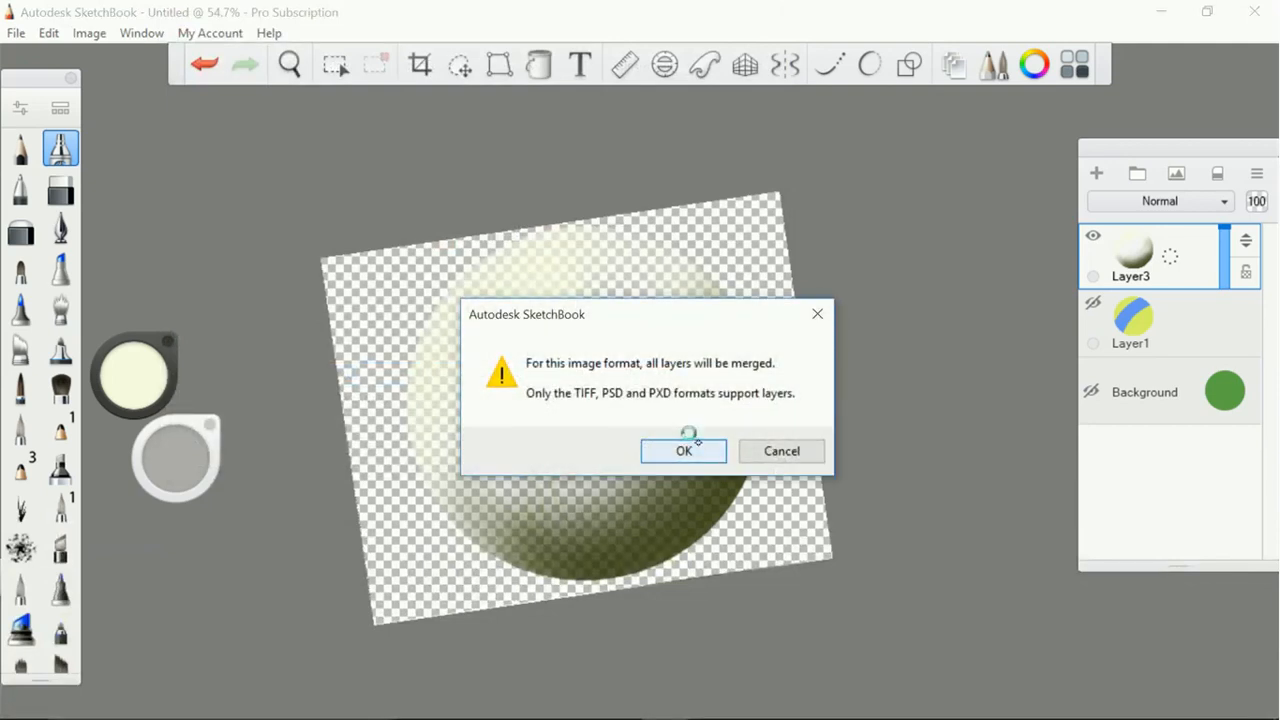
left_click(687, 450)
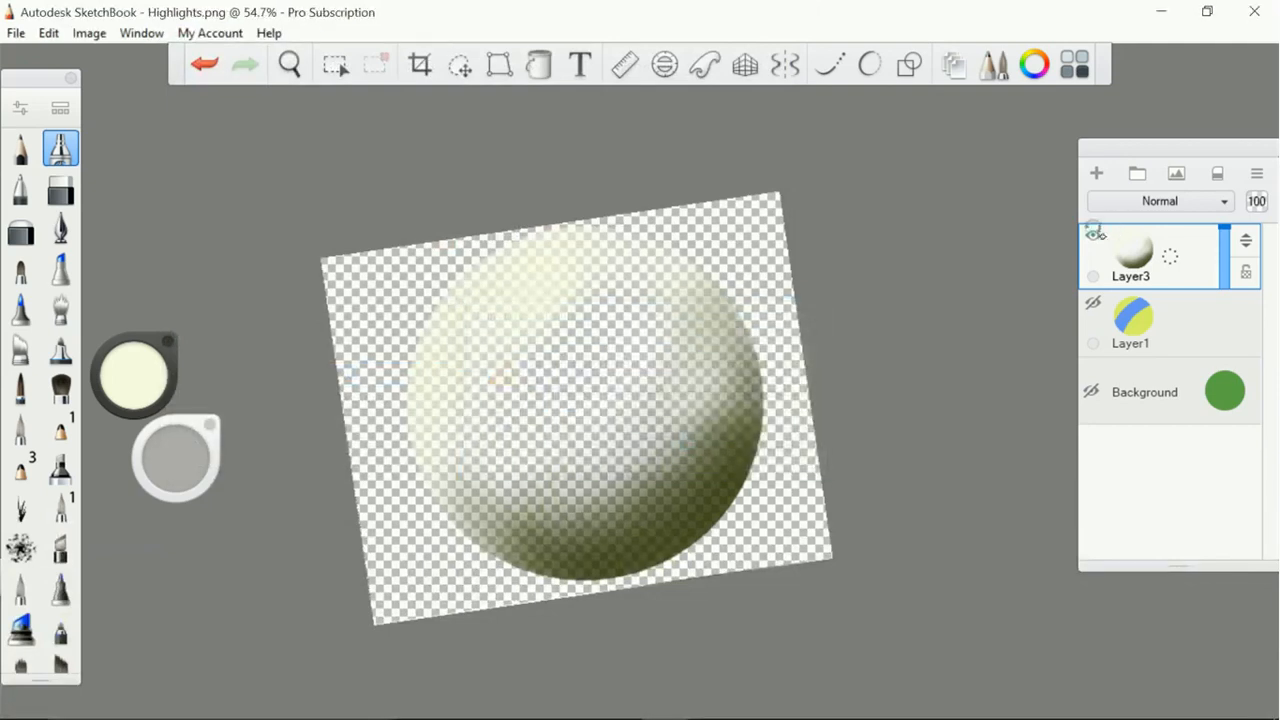
Hide Layer3 and show Layer1 so only the base colours appear, and enter Base as the name for saving a new file
left_click(1093, 235)
left_click(1092, 301)
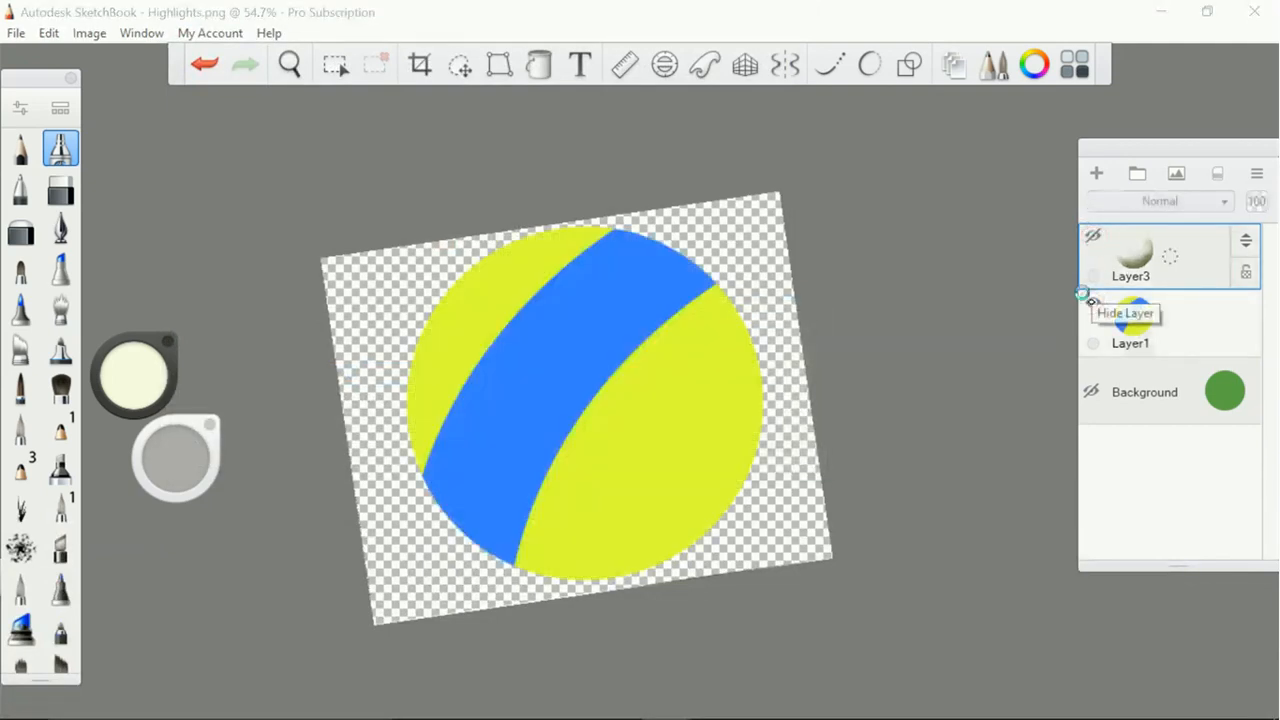
left_click(16, 33)
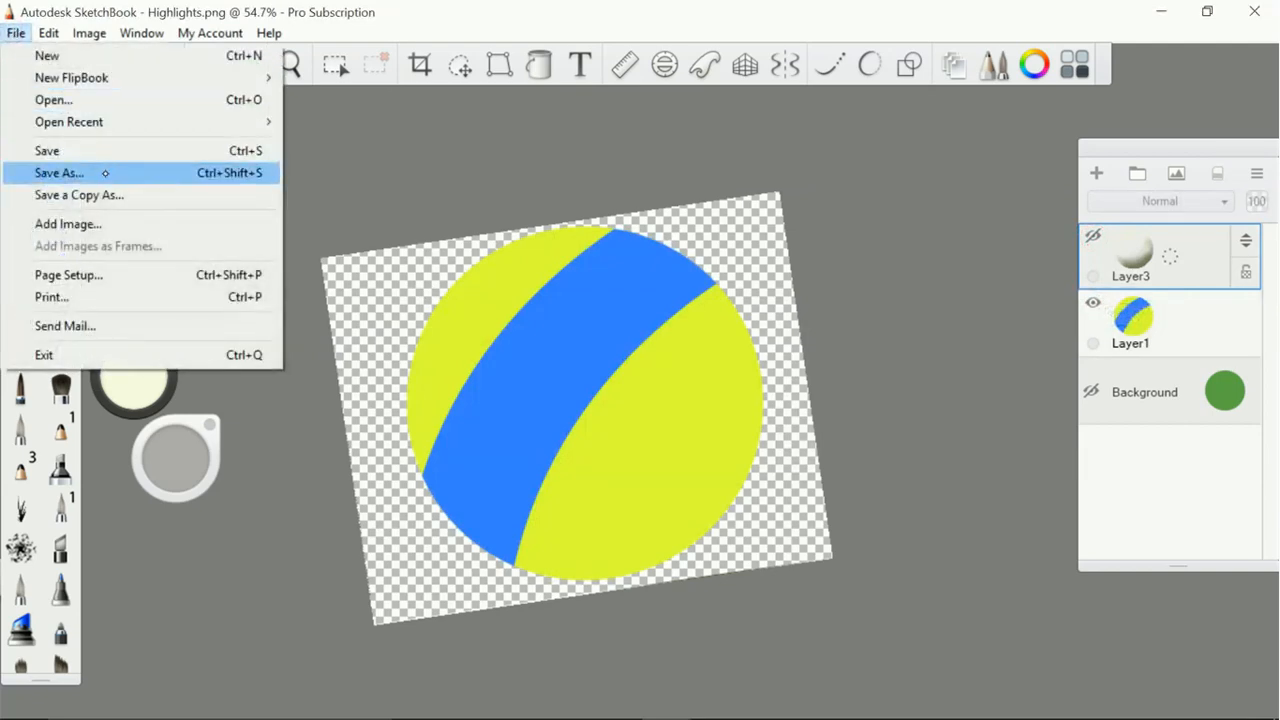
left_click(110, 177)
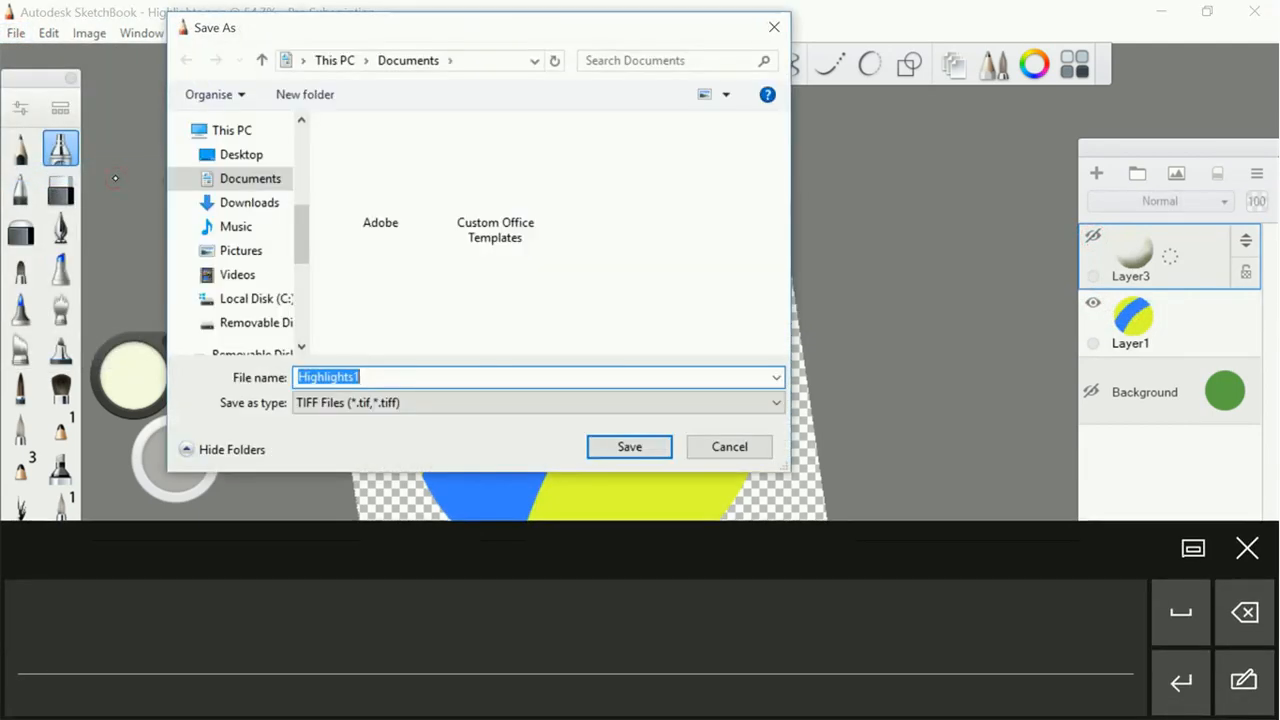
left_click_drag(562, 583, 522, 660)
left_click_drag(612, 628, 662, 662)
left_click(1245, 612)
left_click_drag(503, 600, 548, 622)
left_click_drag(612, 632, 628, 662)
left_click_drag(662, 608, 630, 668)
left_click_drag(680, 640, 730, 650)
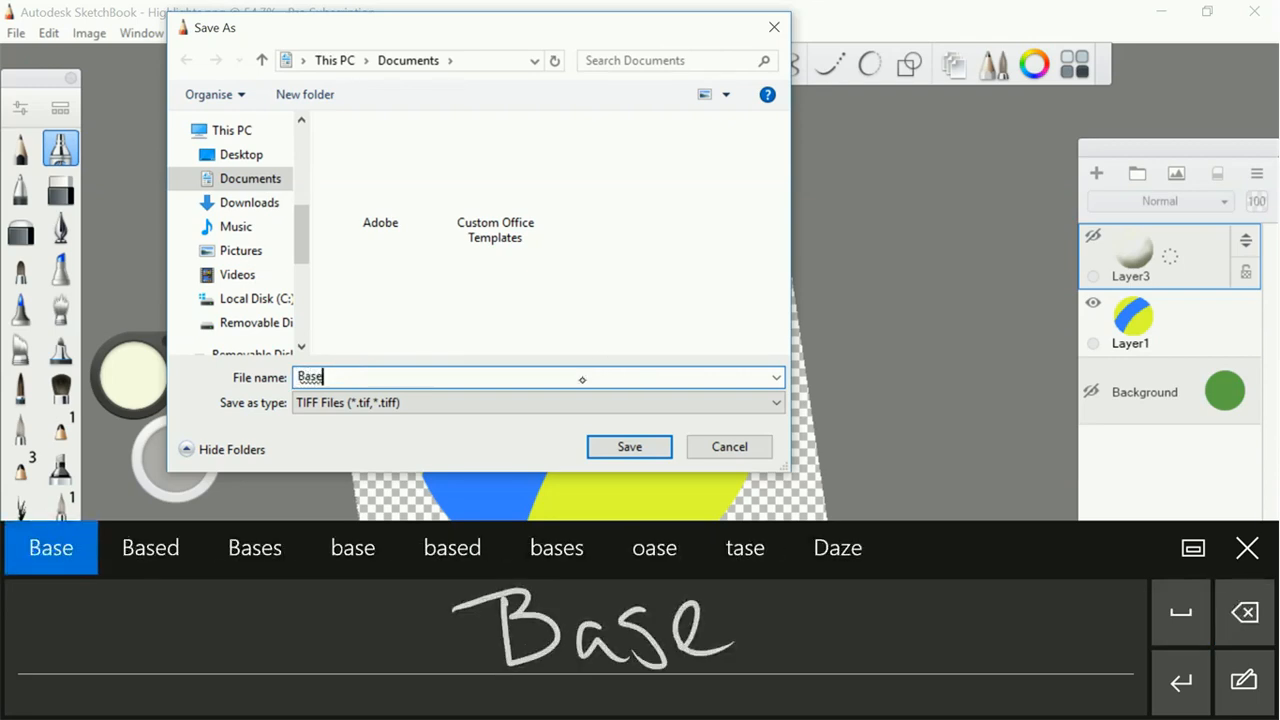
Save the base image in Documents in PNG format, accepting the merging of layers
left_click(558, 400)
left_click(339, 482)
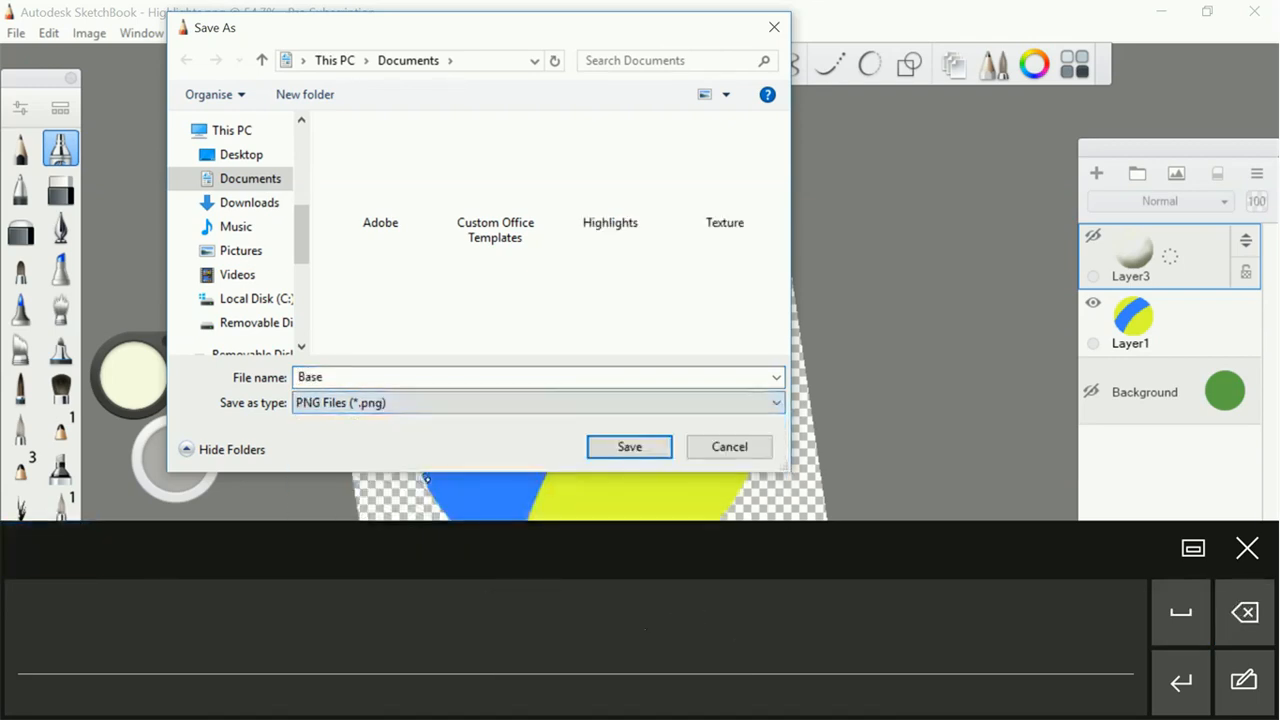
left_click(640, 447)
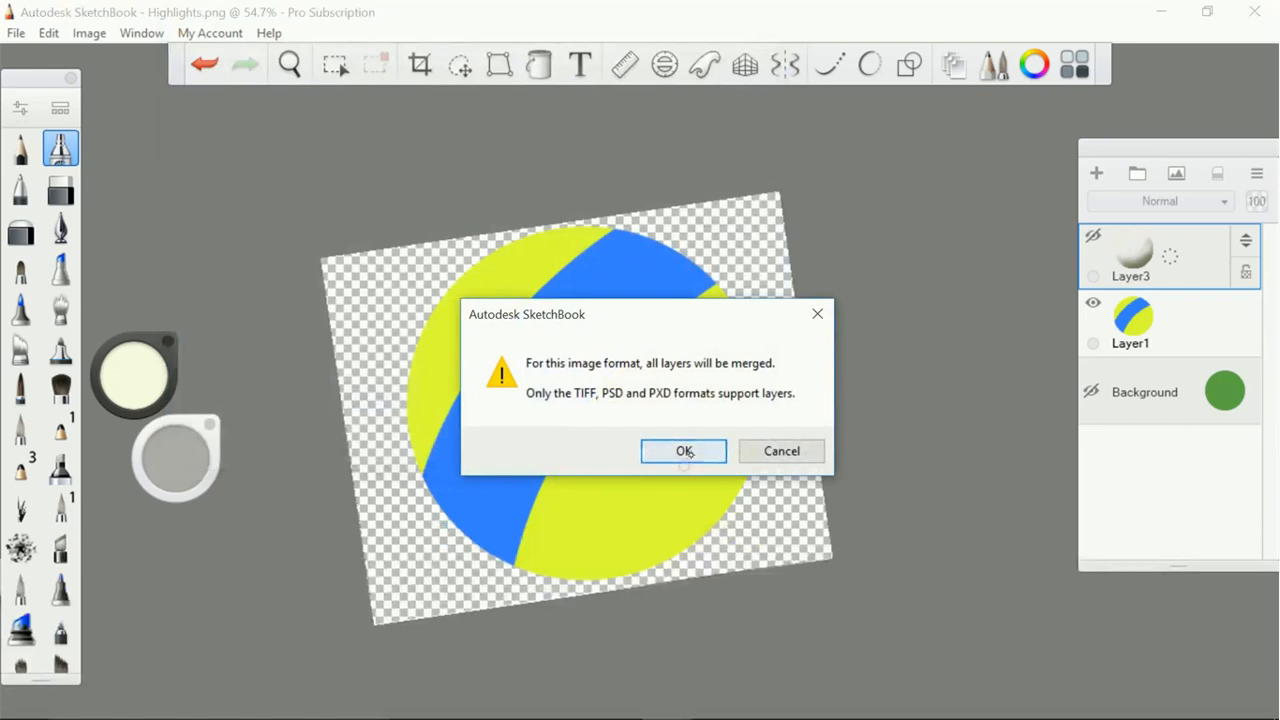
left_click(686, 452)
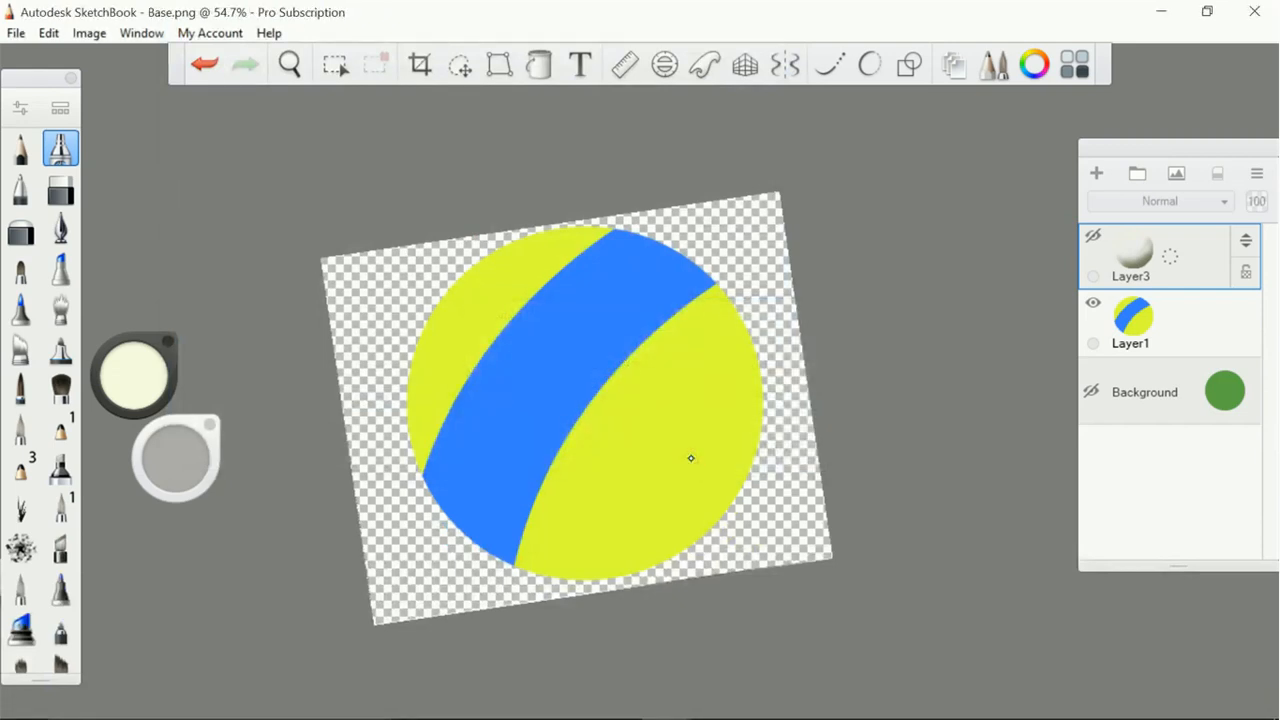
Save the layered drawing in Documents as a TIFF file named Oall
left_click(16, 33)
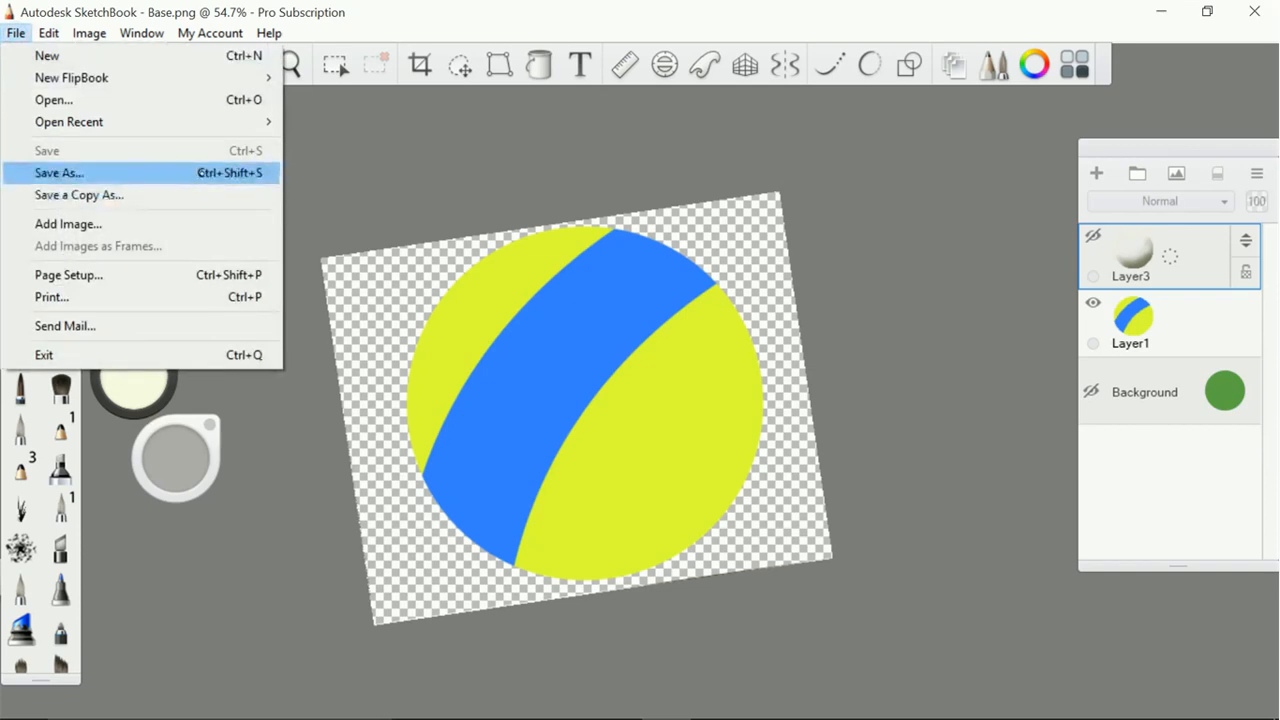
left_click(207, 174)
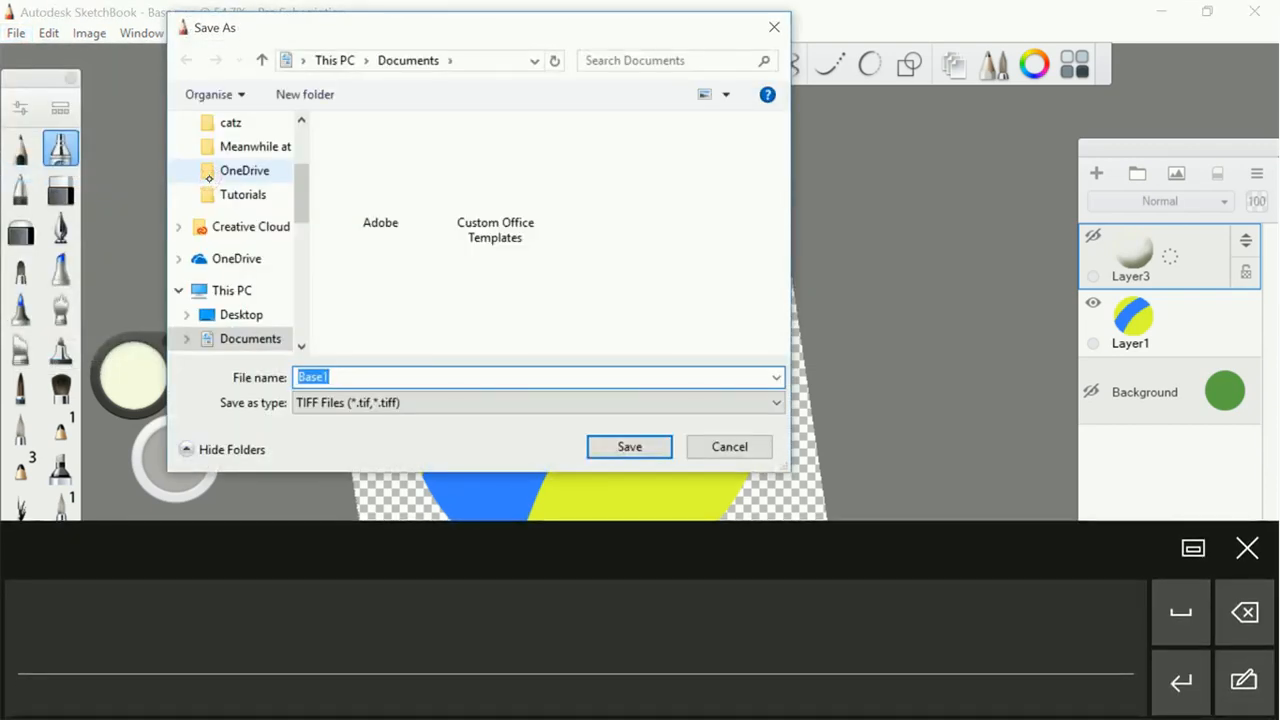
mouse_move(500, 608)
left_mouse_down()
mouse_move(572, 594)
mouse_move(600, 660)
mouse_move(634, 654)
mouse_move(684, 606)
left_mouse_up()
left_click(1244, 612)
left_click(1244, 612)
left_click_drag(690, 654, 708, 592)
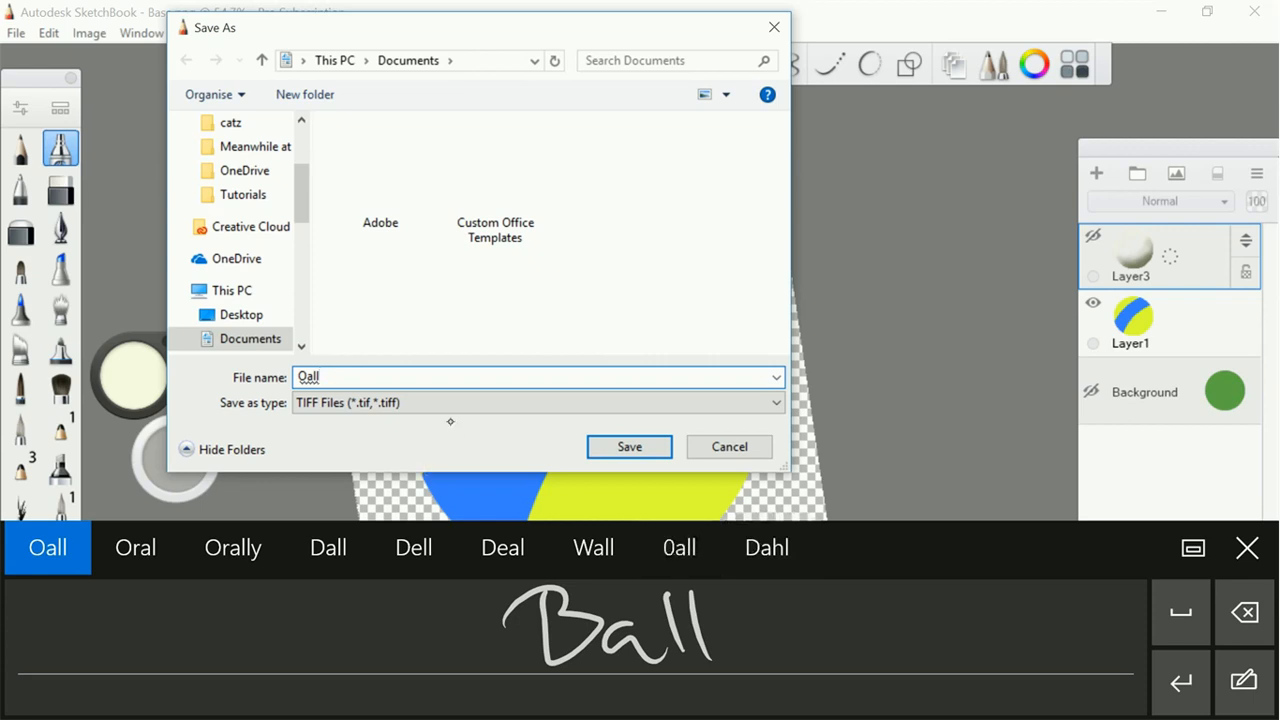
left_click(589, 445)
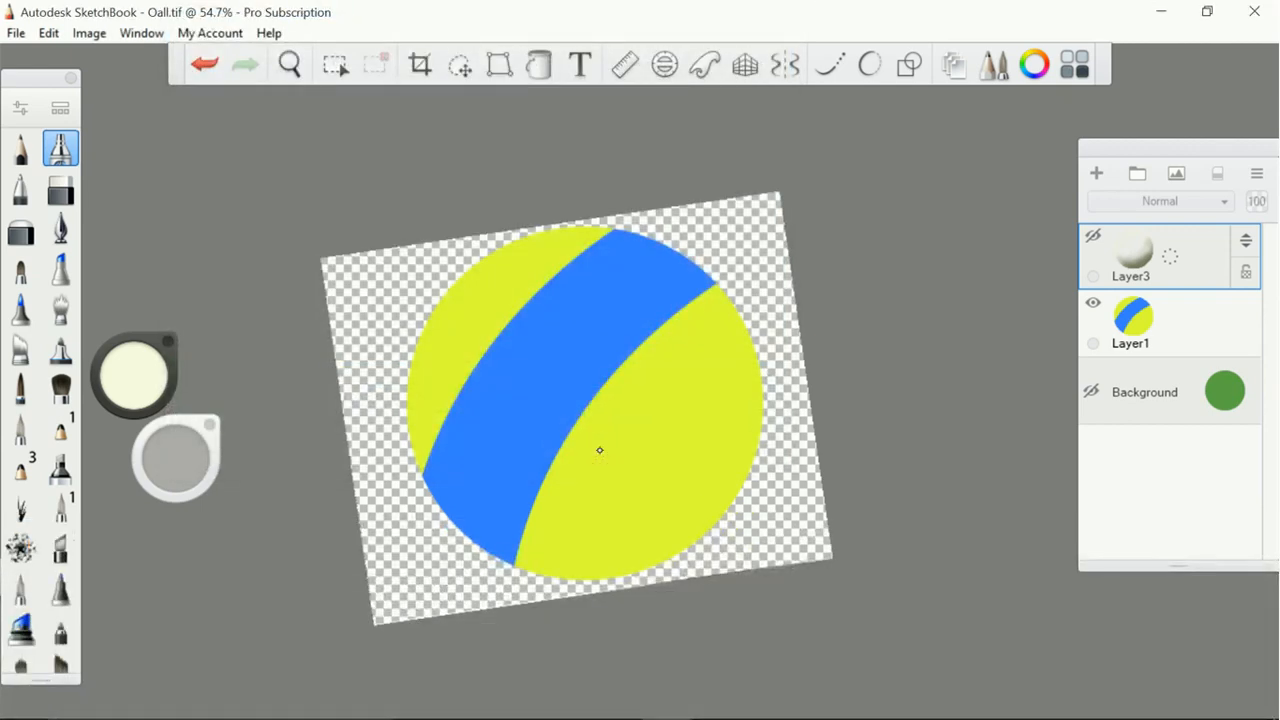
Start a new empty FlipBook and choose the HD (1280 x 720) preset for it
left_click(19, 28)
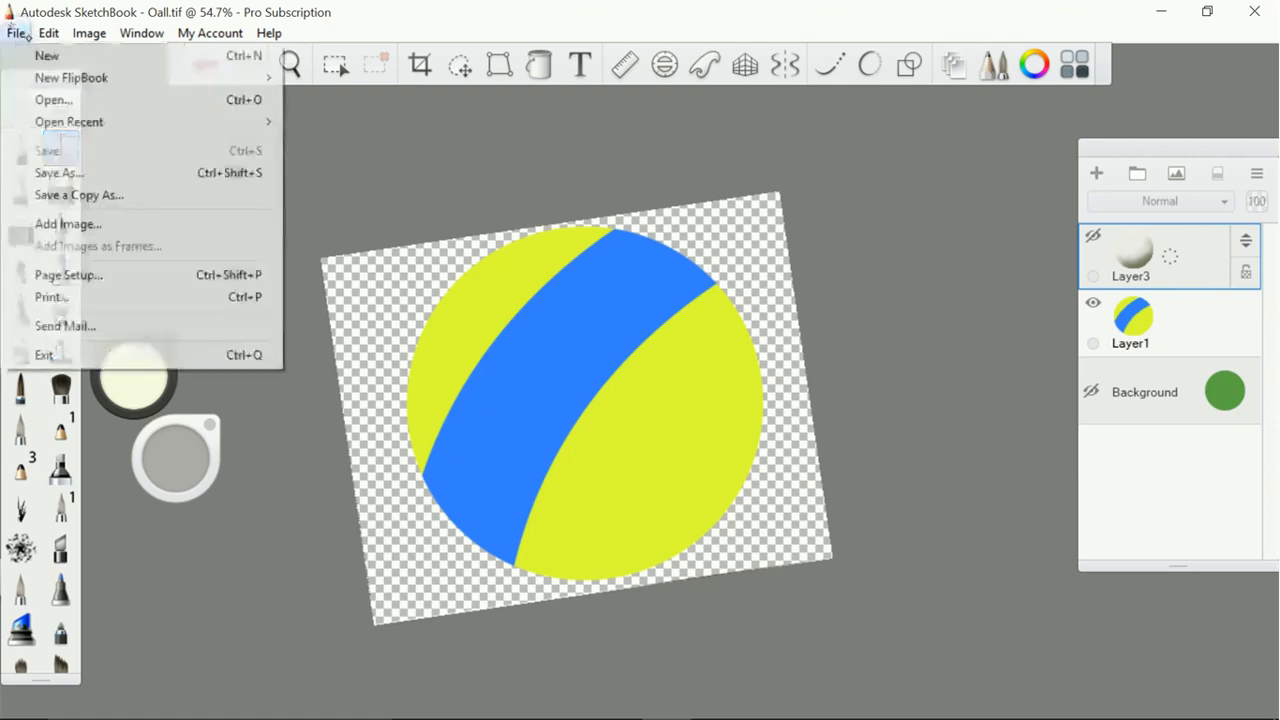
mouse_move(257, 78)
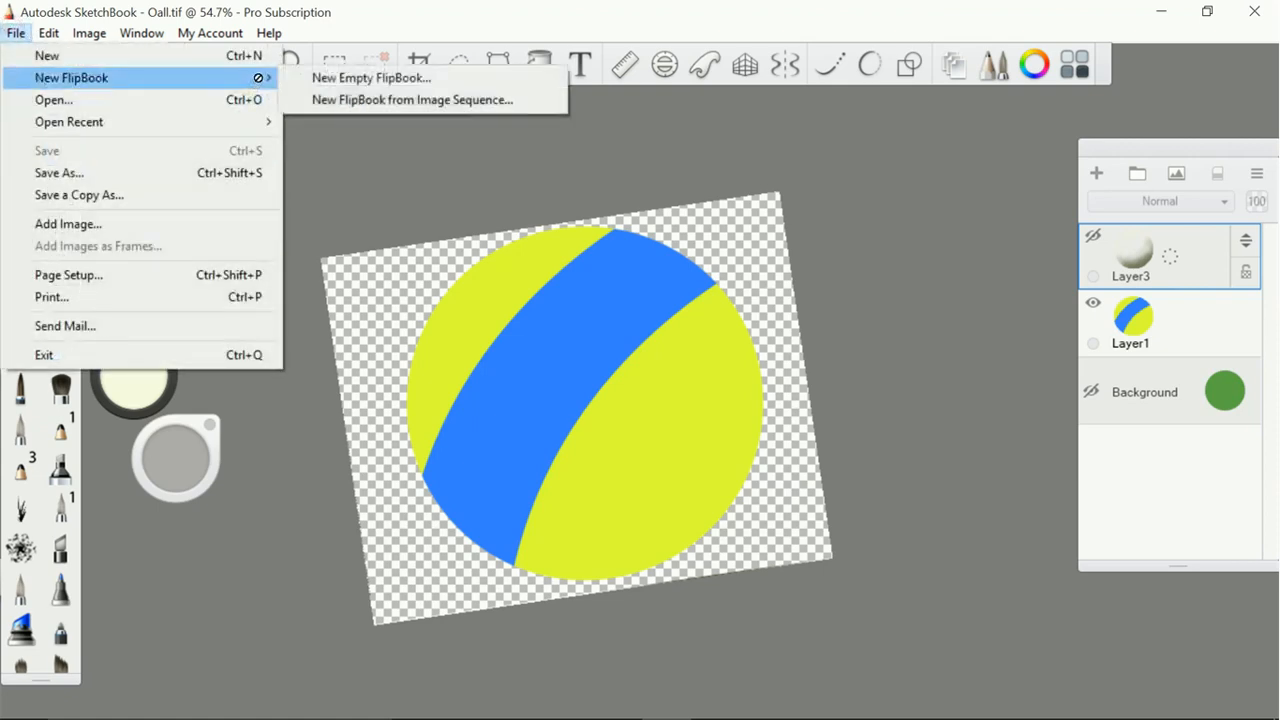
left_click(439, 79)
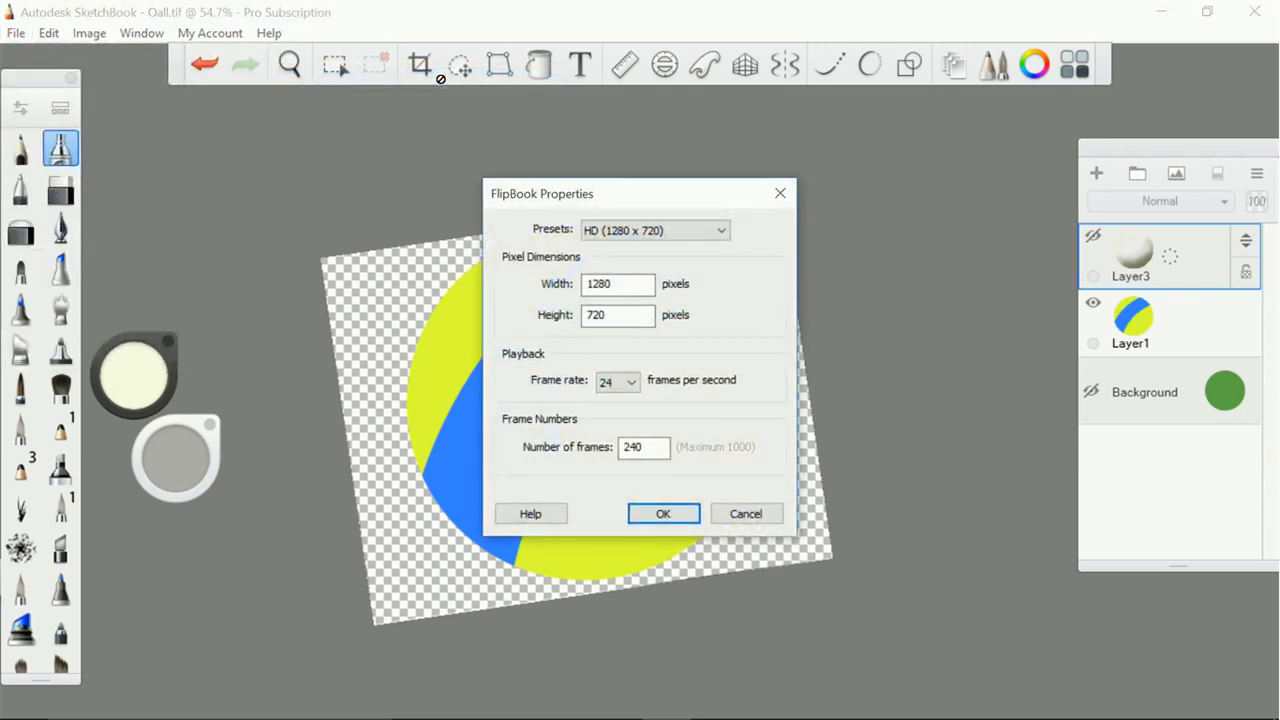
left_click(701, 237)
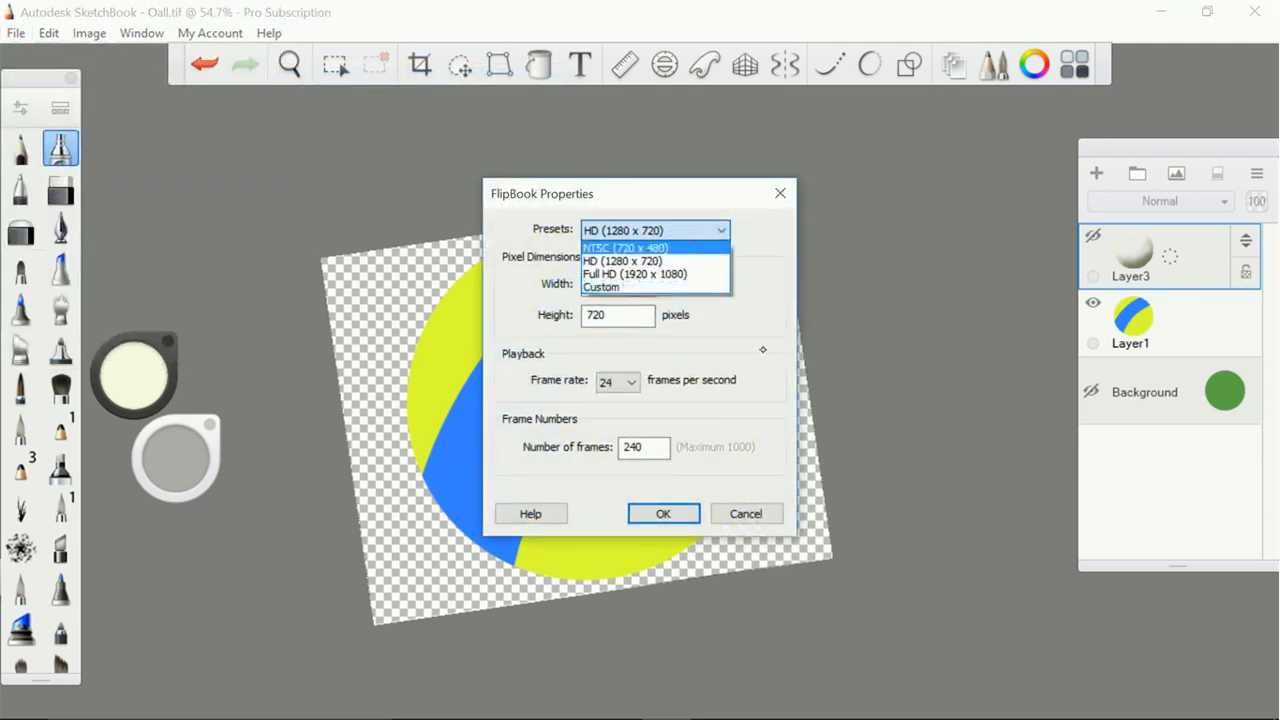
left_click(677, 258)
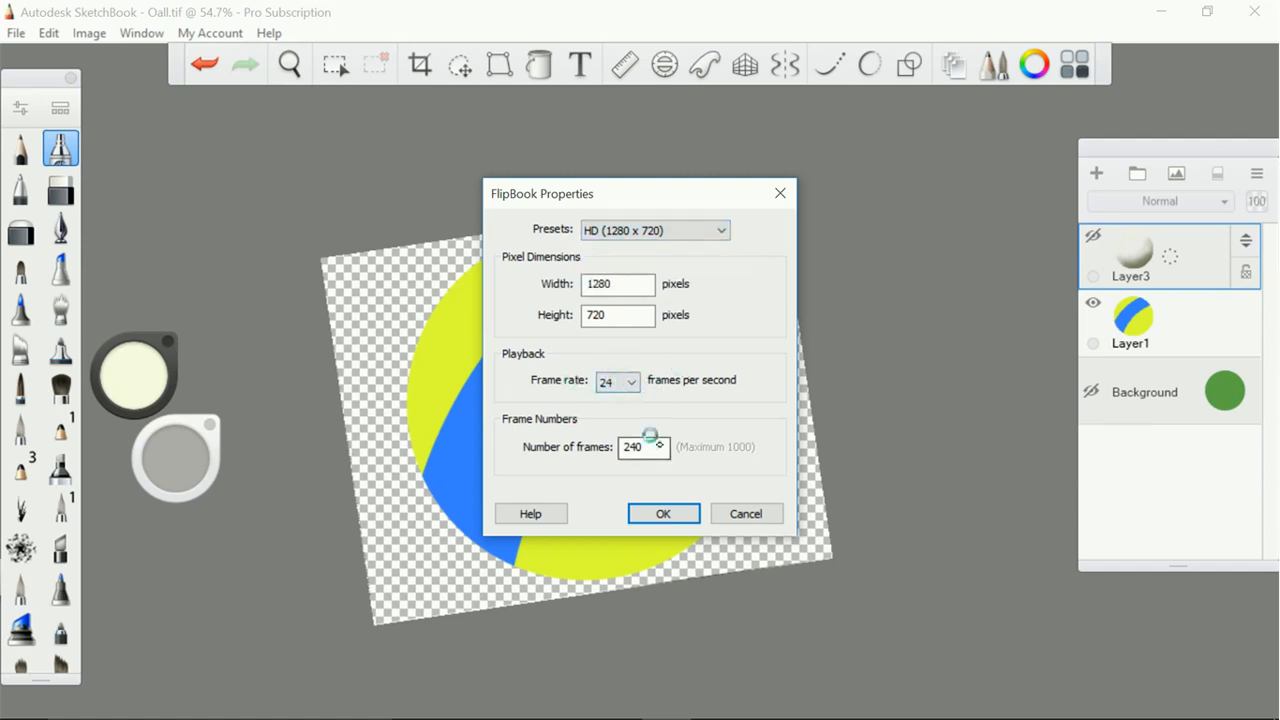
Set the number of frames to 6 and create the FlipBook
left_click(650, 437)
key("BackSpace")
key("BackSpace")
key("BackSpace")
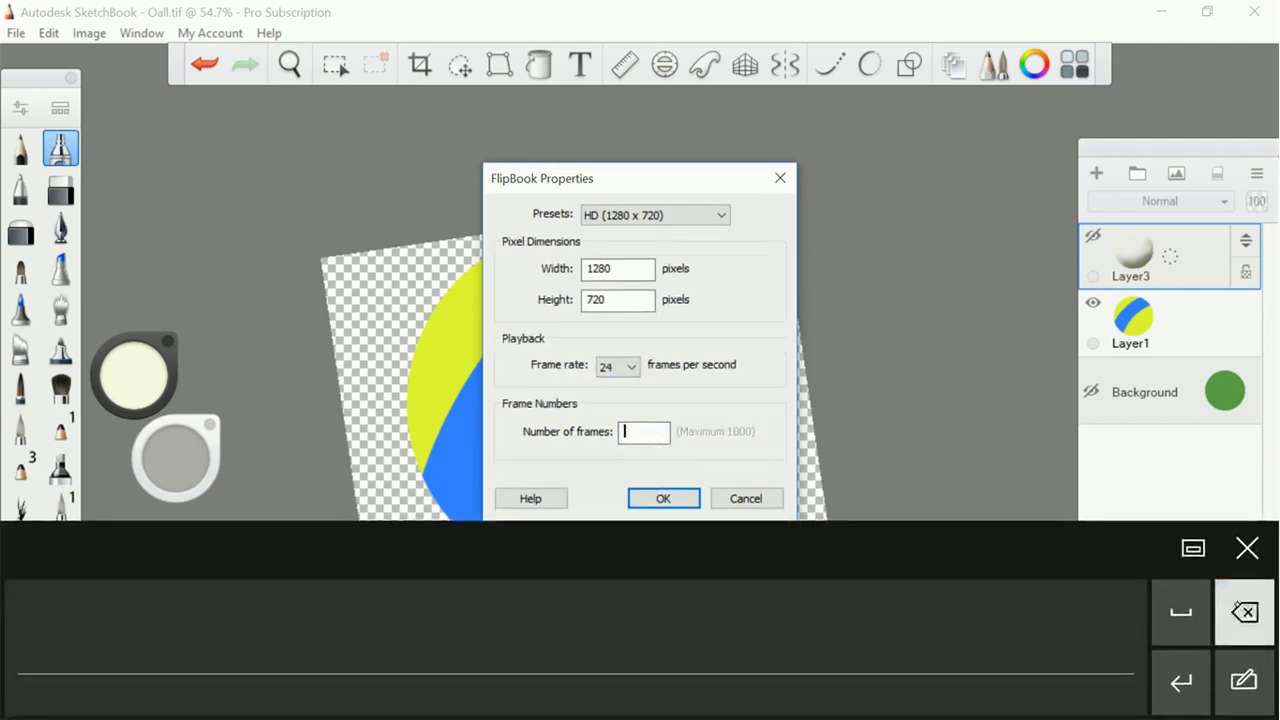
type("6")
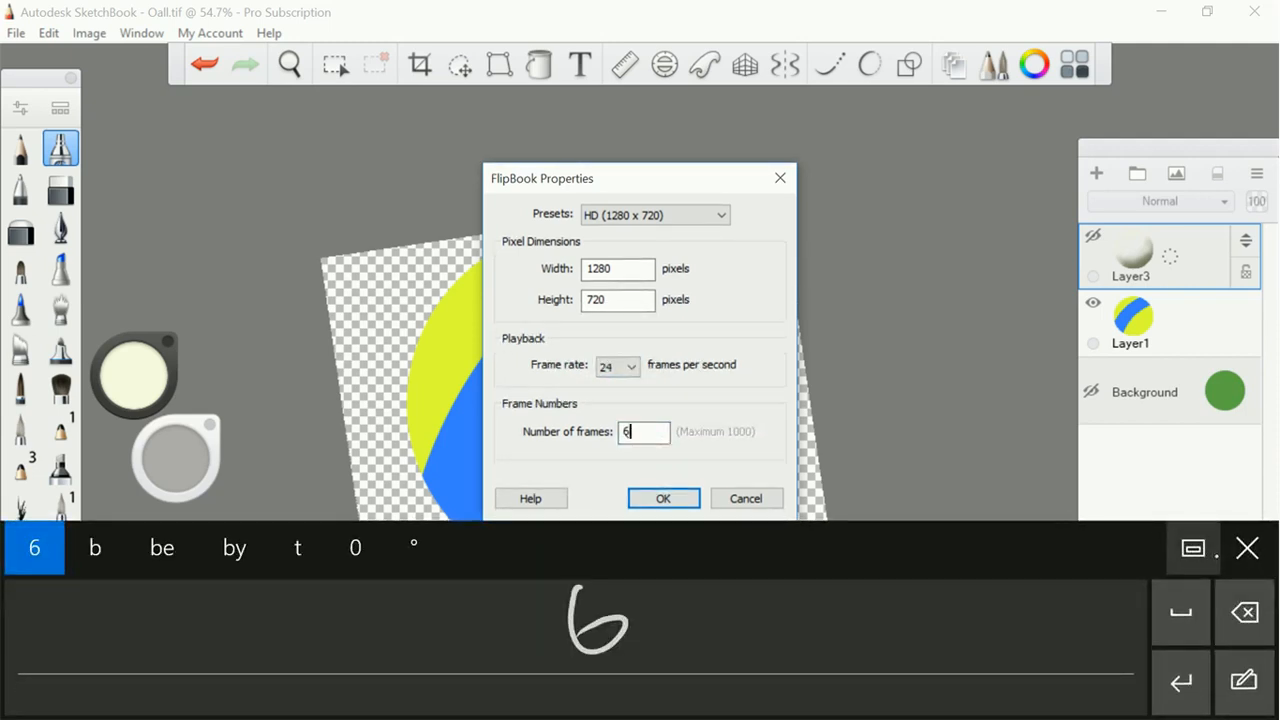
left_click(665, 497)
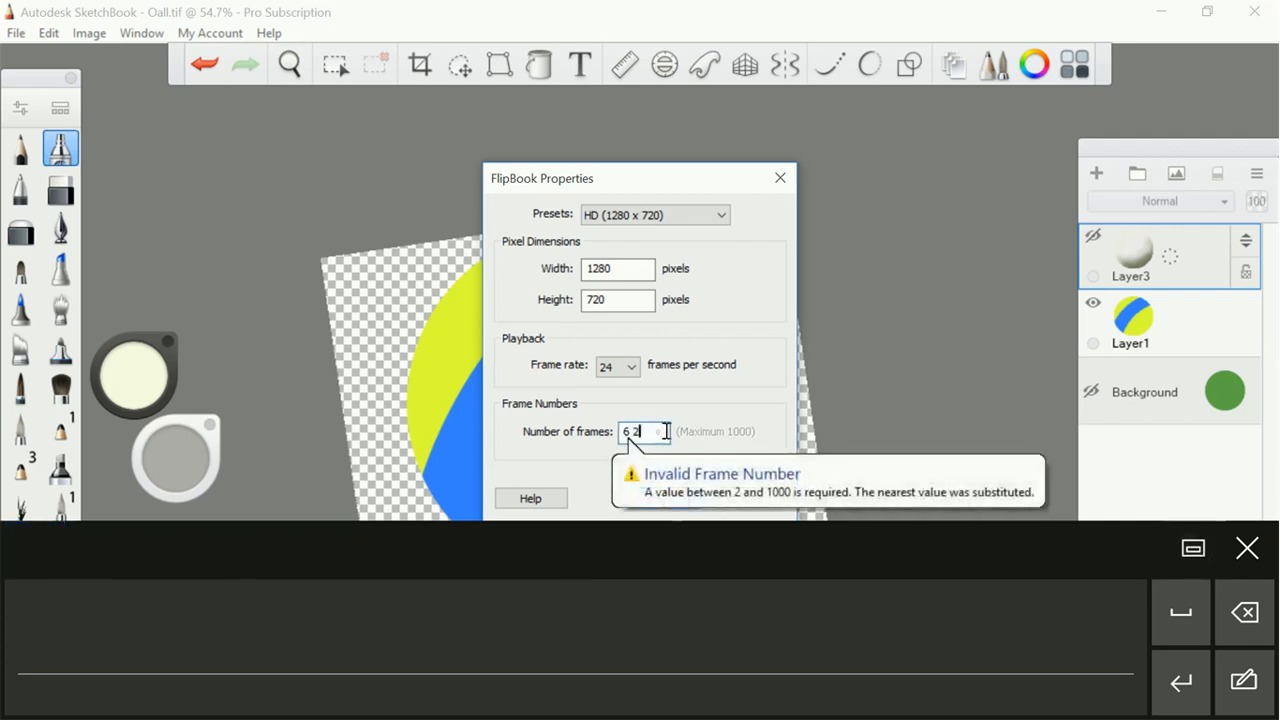
key("BackSpace")
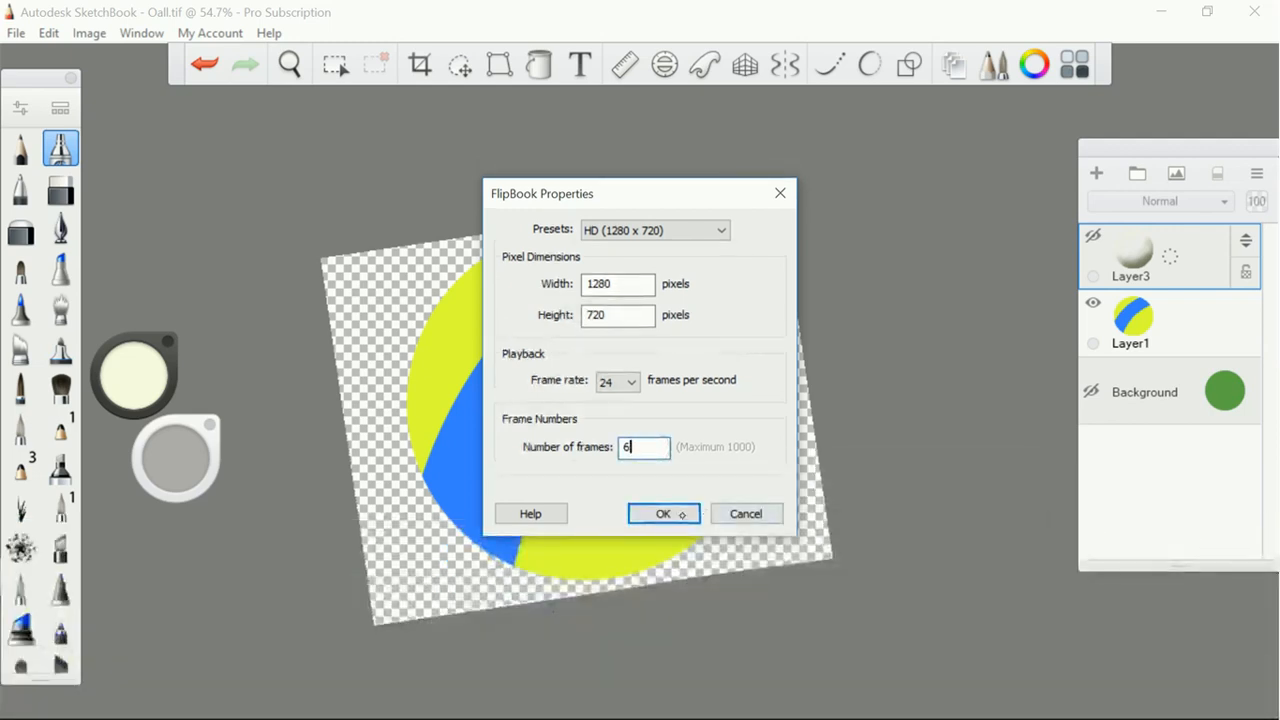
left_click(668, 503)
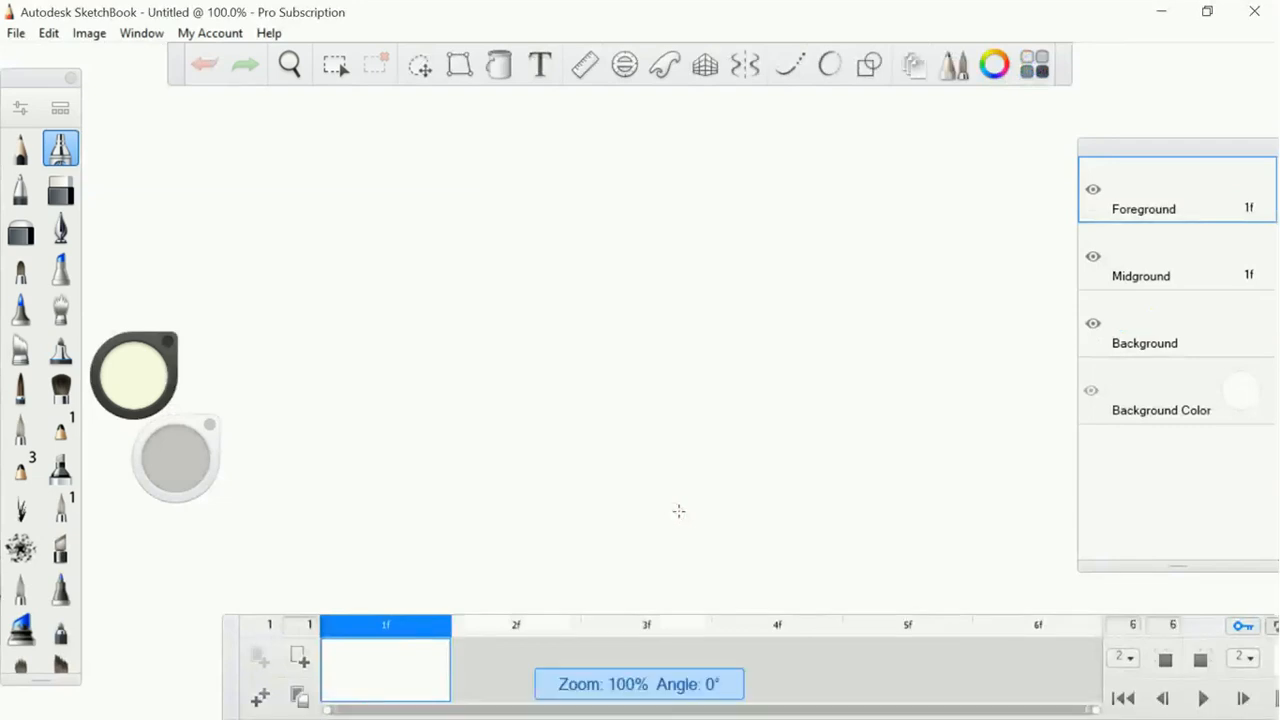
Make the Background layer of the new FlipBook active
scroll(679, 511, "down", 5)
scroll(679, 511, "up", 1)
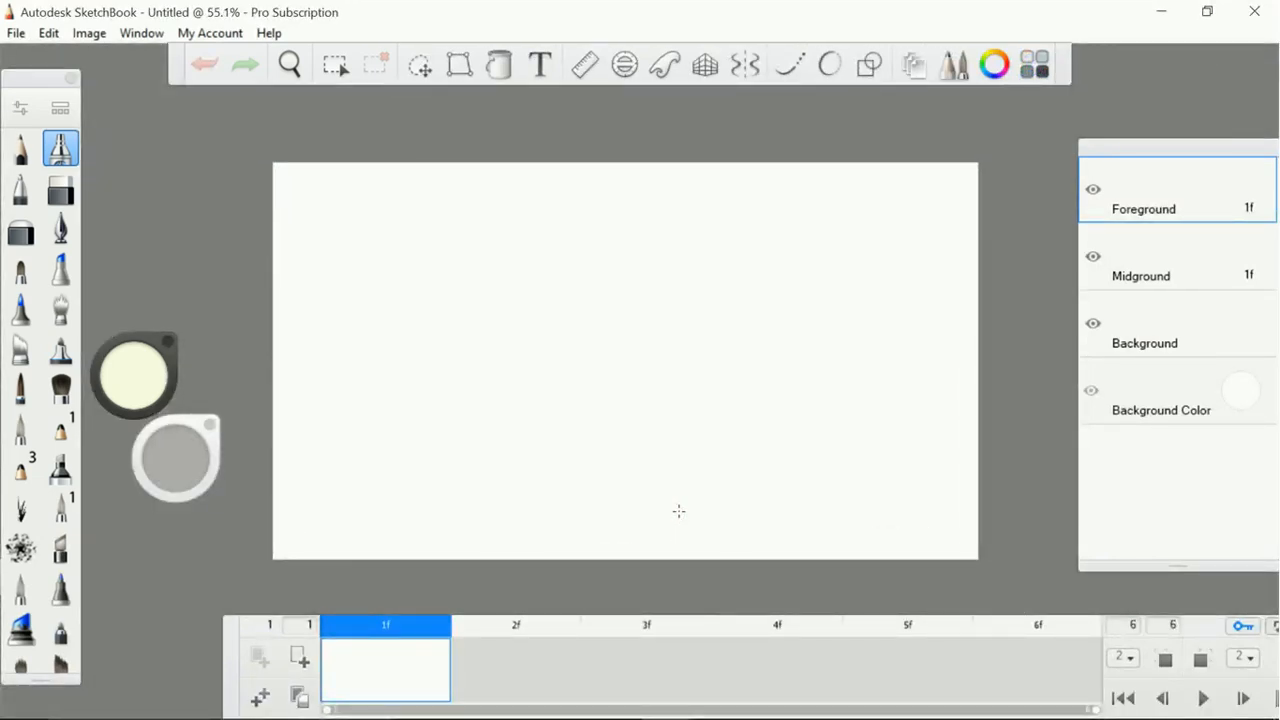
left_click(1166, 324)
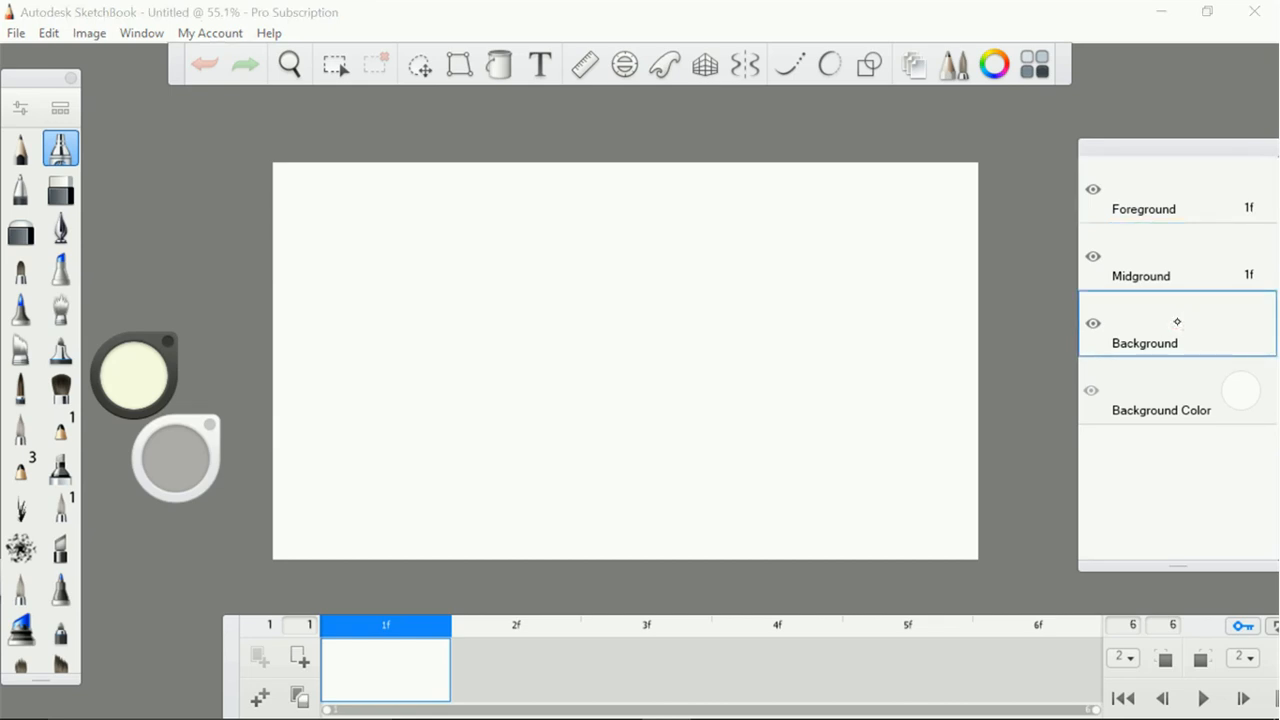
Switch to Chrome, open the Pexels photo of the lamp against a white brick wall at full size, and copy the image
key("super")
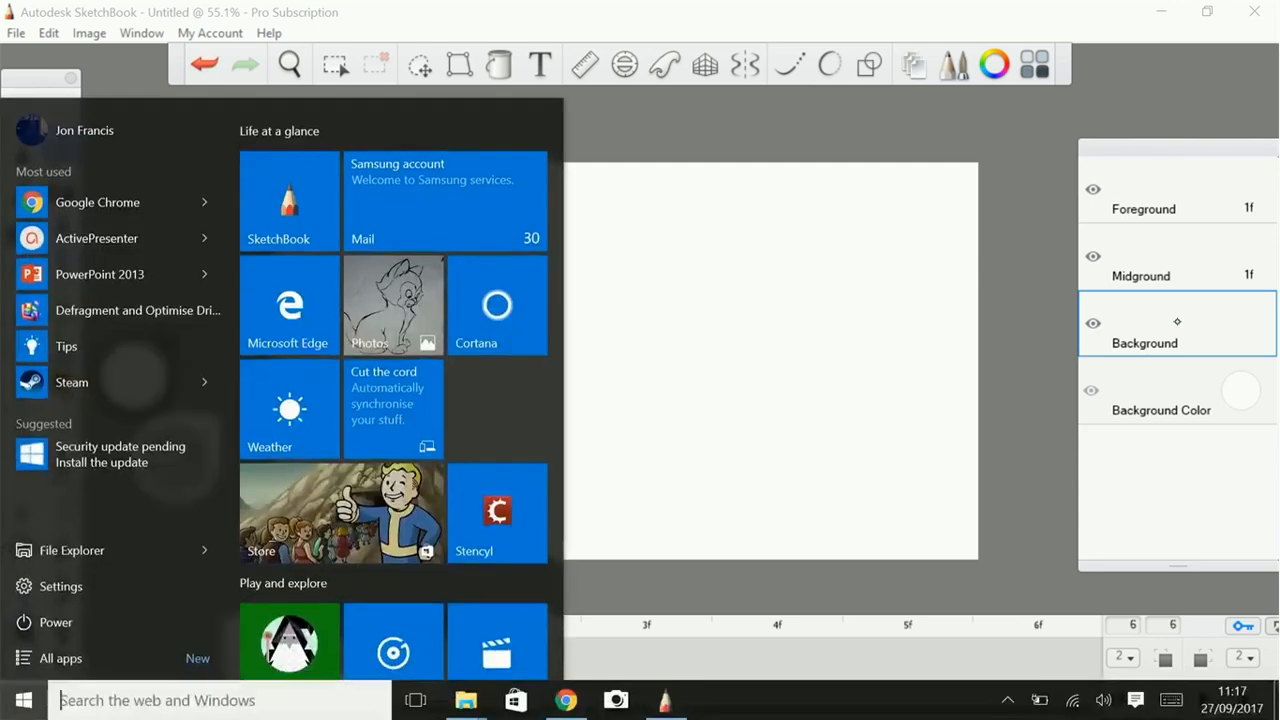
left_click(564, 700)
scroll(620, 450, "down", 6)
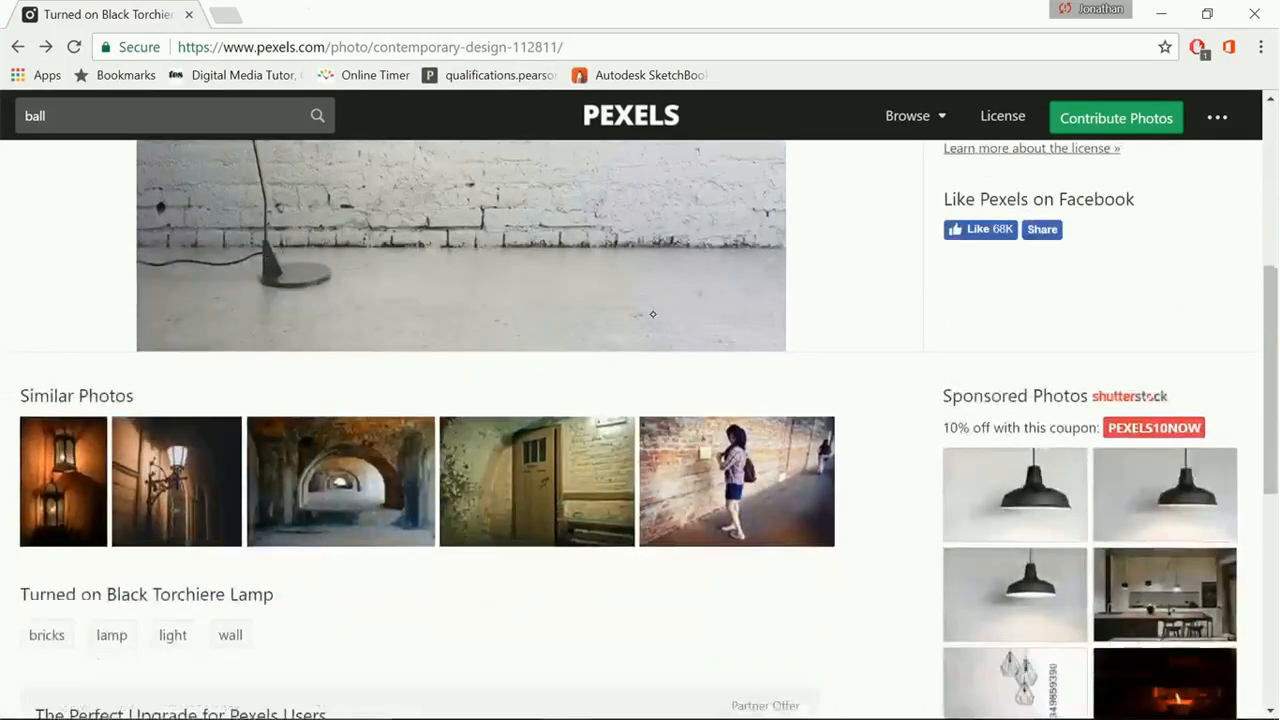
scroll(630, 400, "up", 5)
scroll(700, 630, "up", 1)
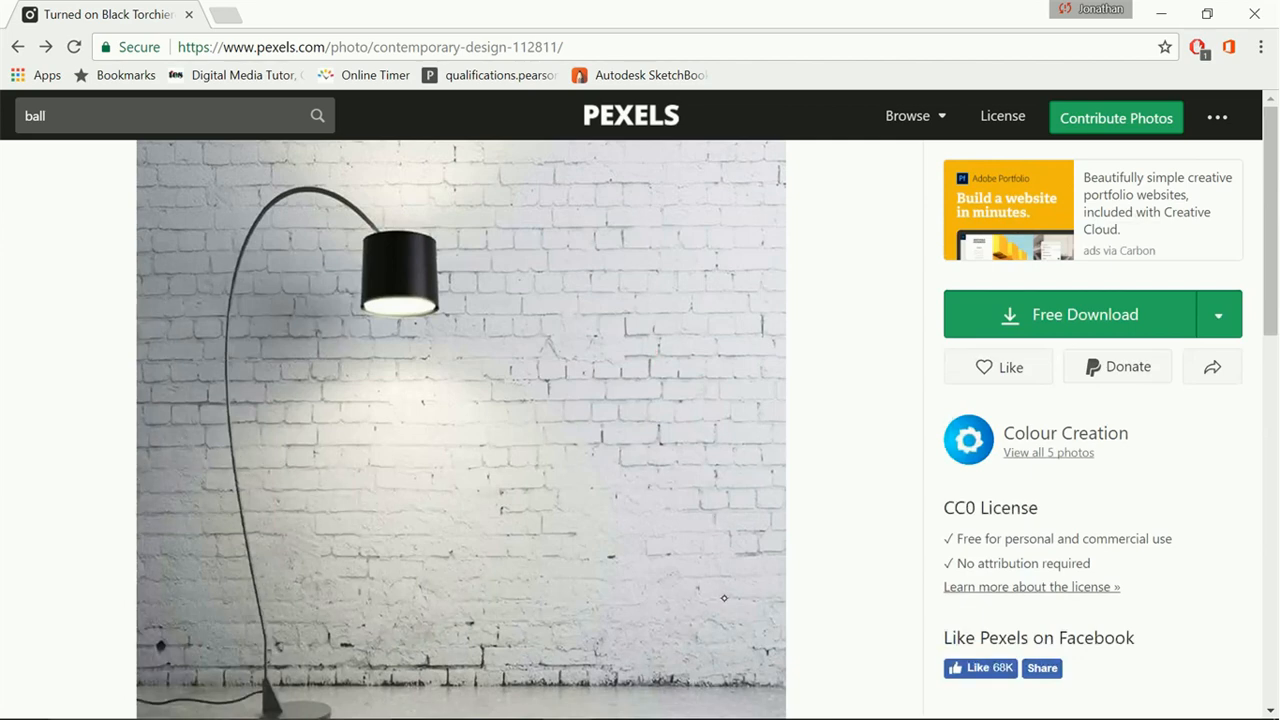
scroll(724, 598, "down", 1)
scroll(624, 614, "up", 1)
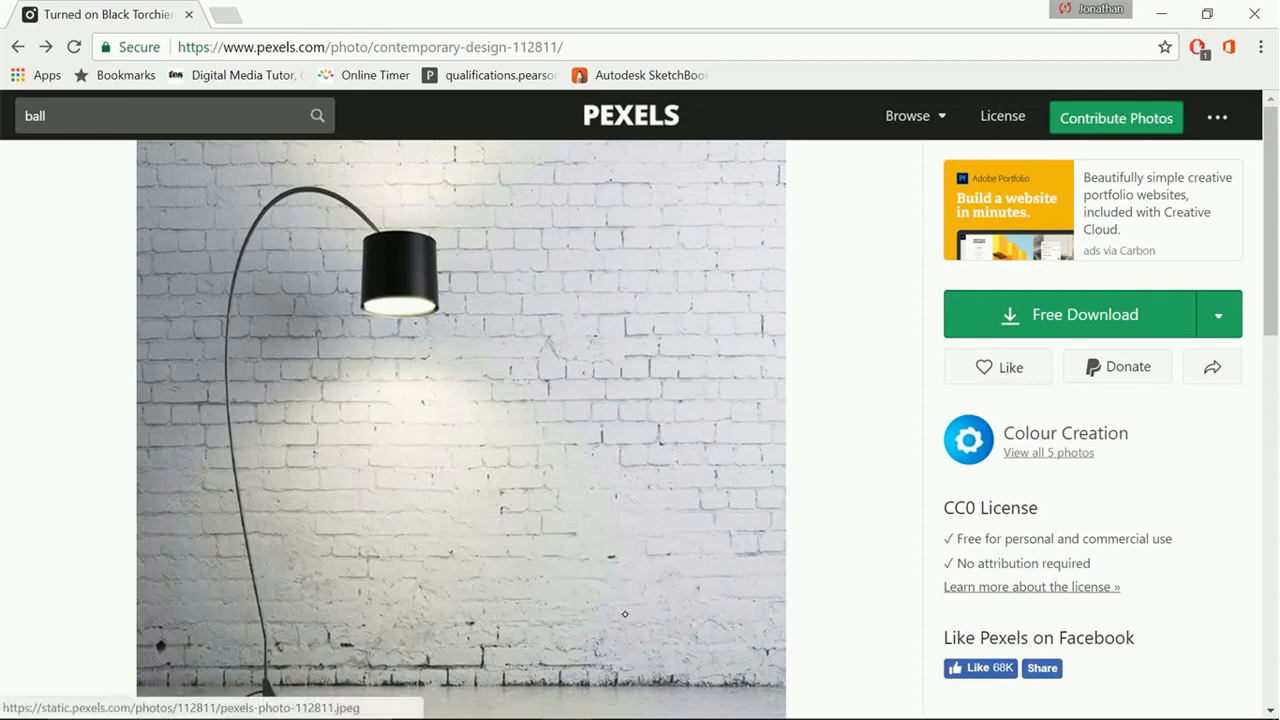
left_click(624, 614)
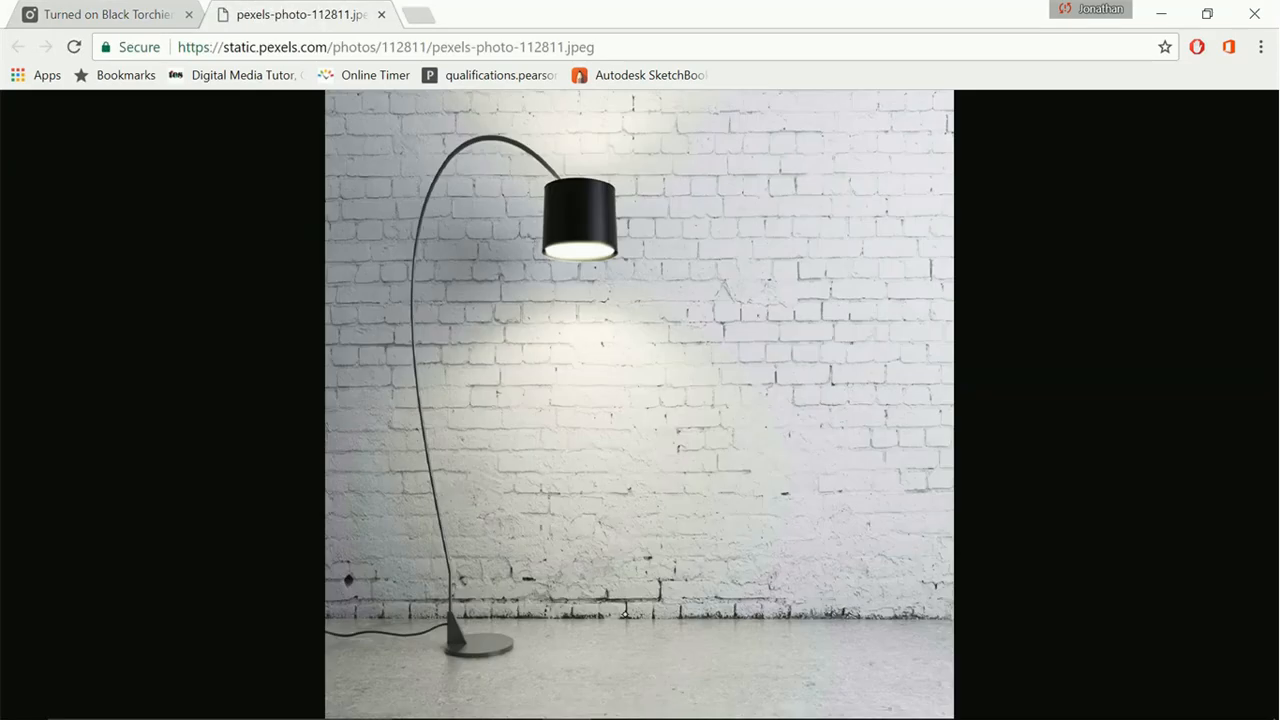
right_click(741, 452)
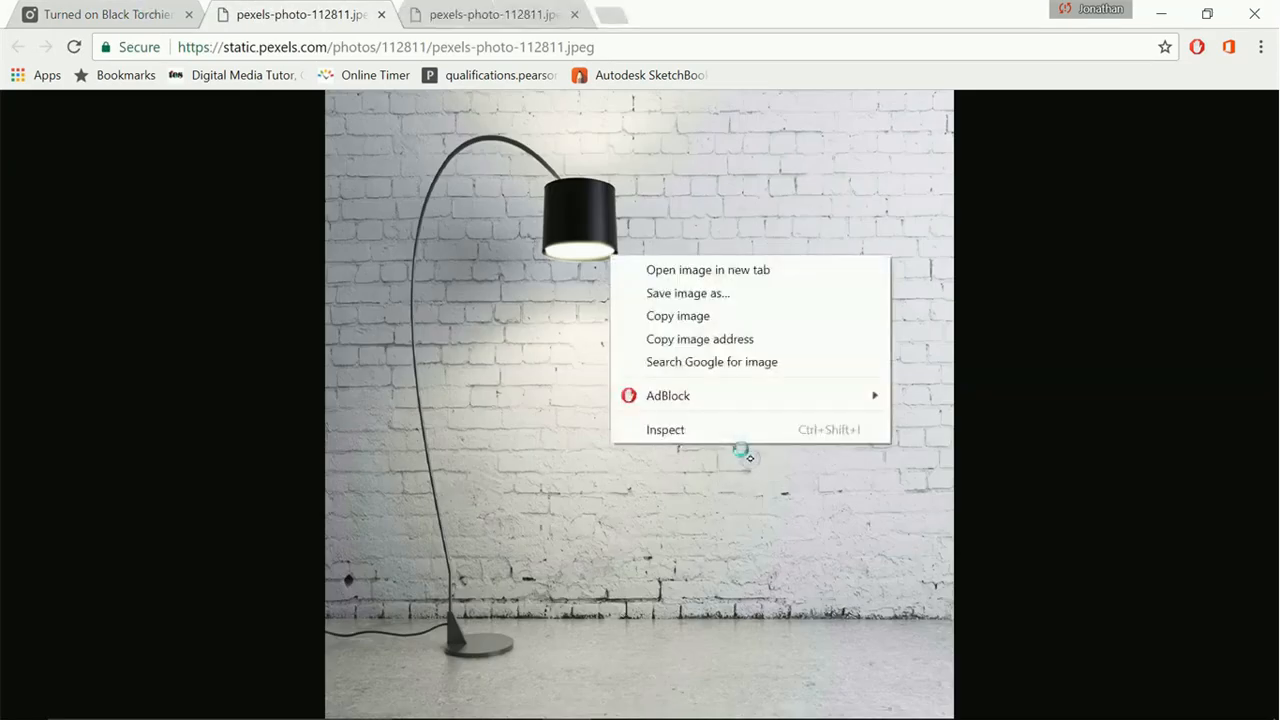
left_click(742, 316)
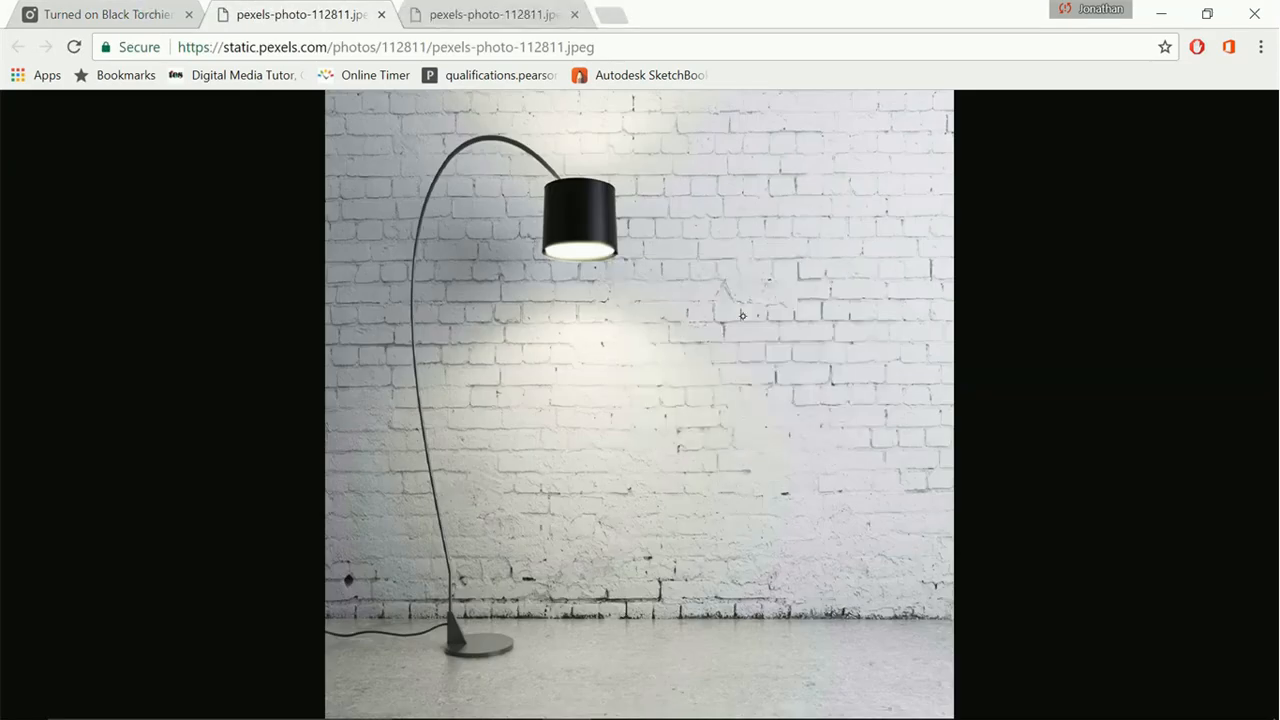
Switch back to SketchBook and paste the copied lamp photo onto the Background layer
key("super")
left_click(666, 700)
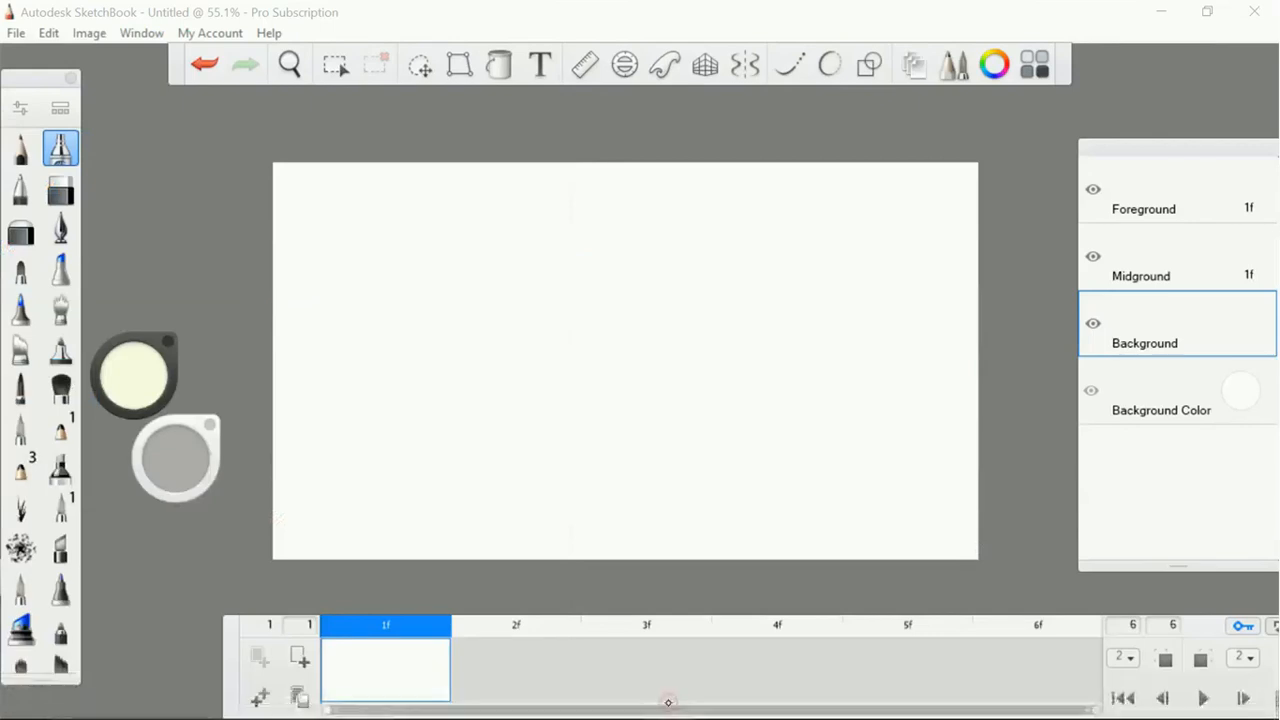
left_click(48, 33)
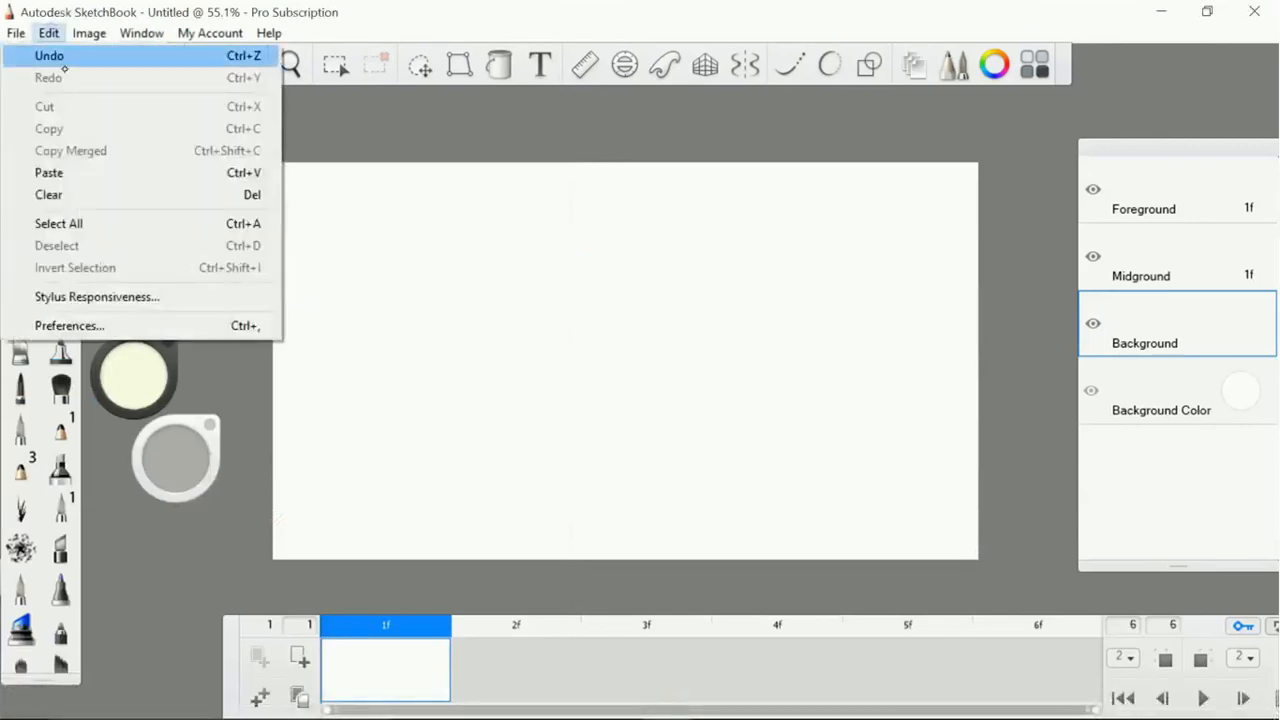
left_click(90, 168)
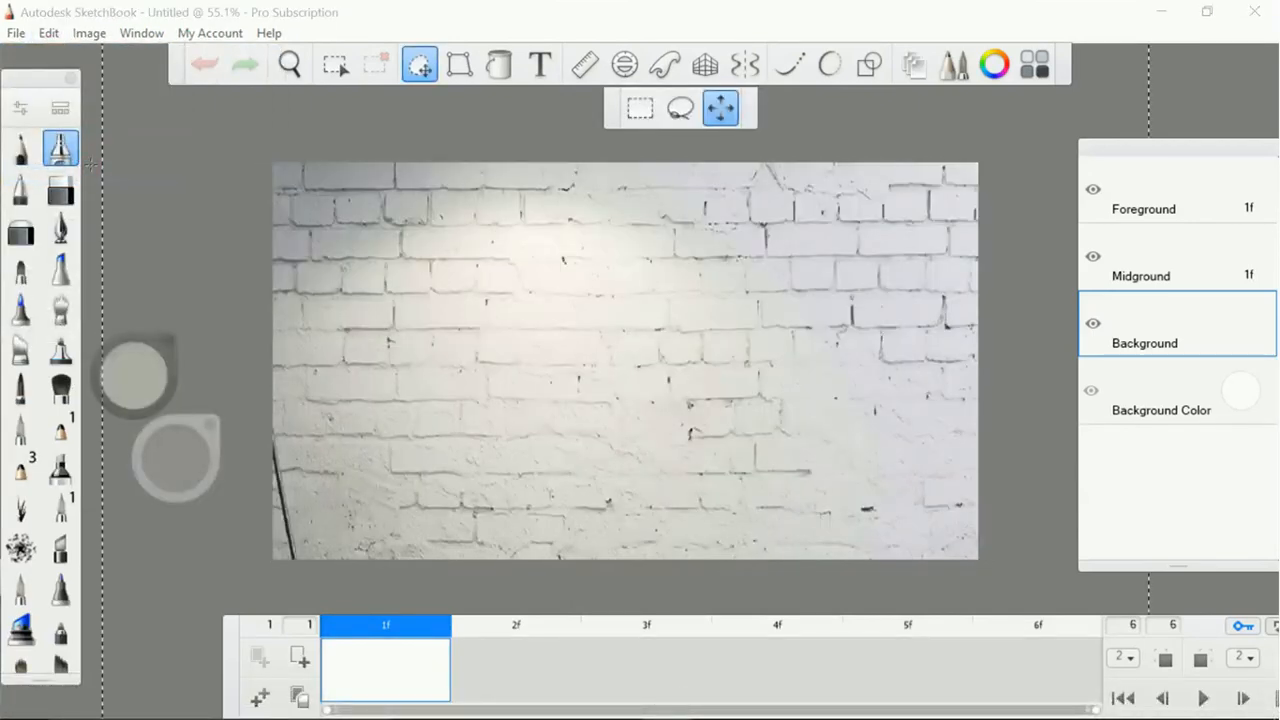
Scale down and reposition the pasted photo so the lamp, brick wall and floor fill the canvas
left_click_drag(700, 328, 674, 395)
left_click_drag(737, 425, 611, 271)
left_click_drag(746, 405, 749, 437)
left_click_drag(694, 486, 788, 470)
left_click(781, 419)
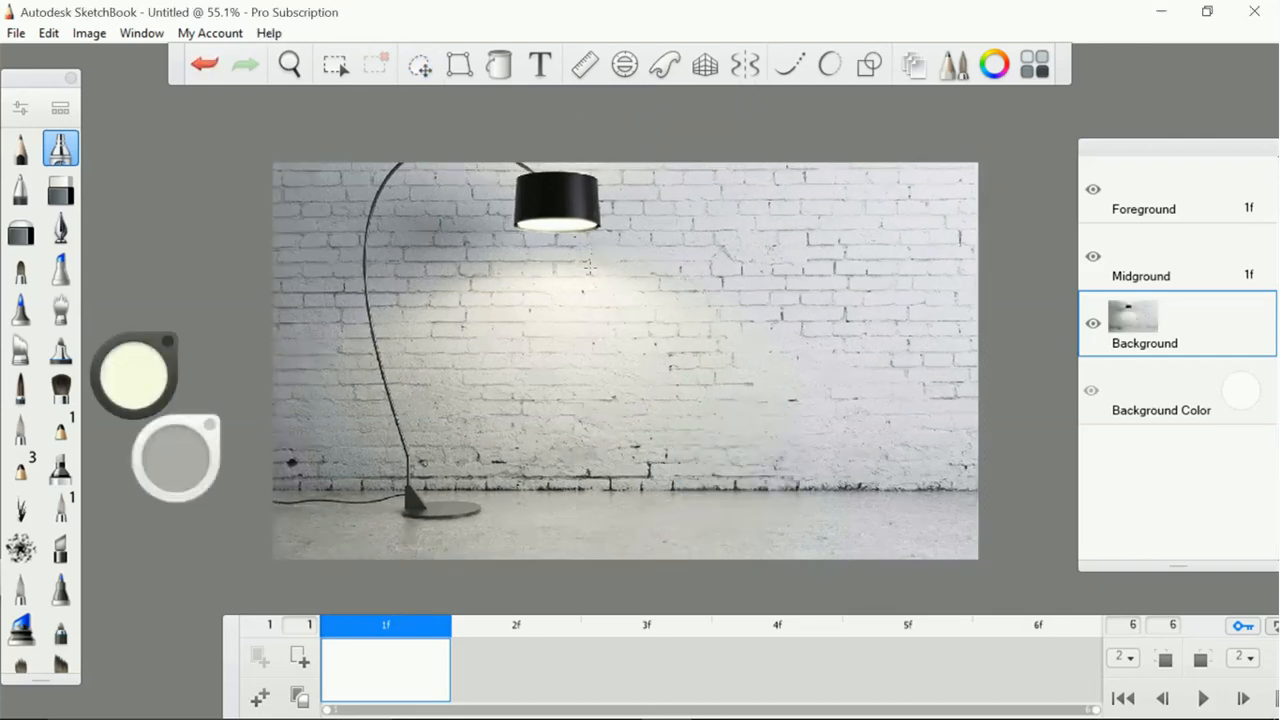
Make the Midground layer of the FlipBook active
left_click(1161, 259)
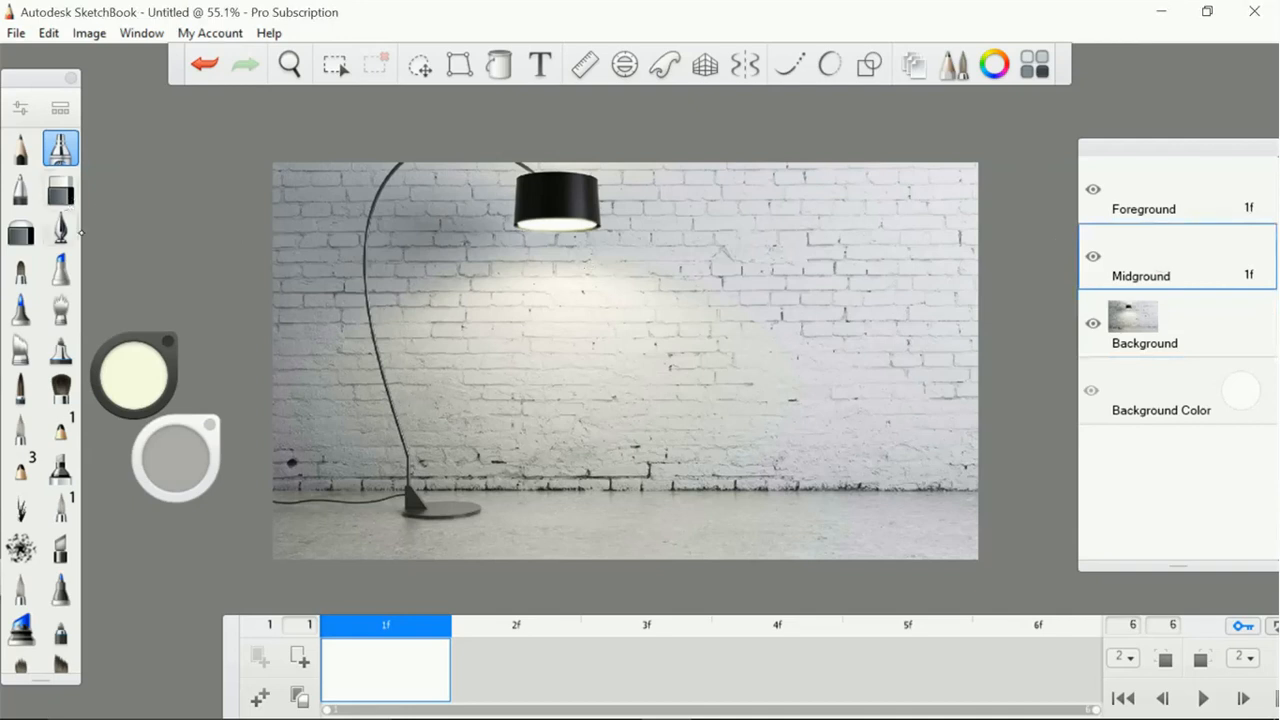
left_click(60, 229)
left_click_drag(561, 212, 603, 290)
left_click_drag(362, 512, 519, 266)
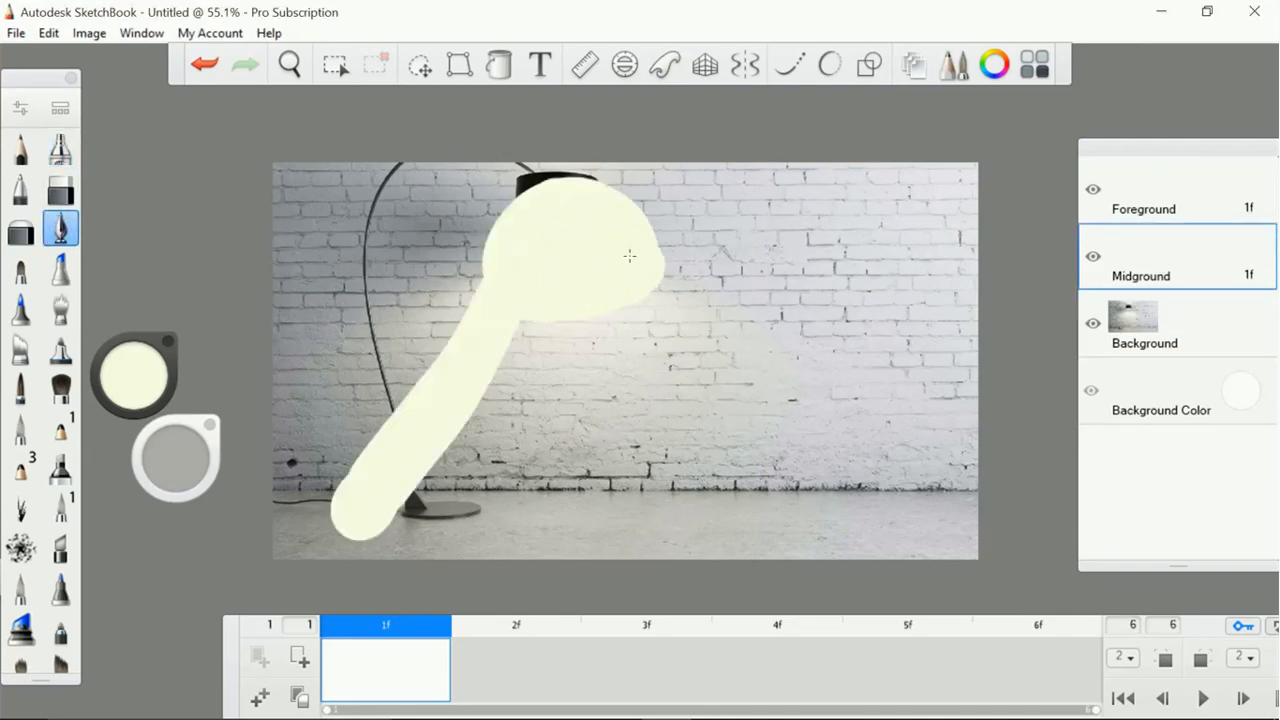
left_click_drag(630, 256, 850, 505)
left_click_drag(541, 338, 548, 545)
left_click_drag(583, 257, 706, 562)
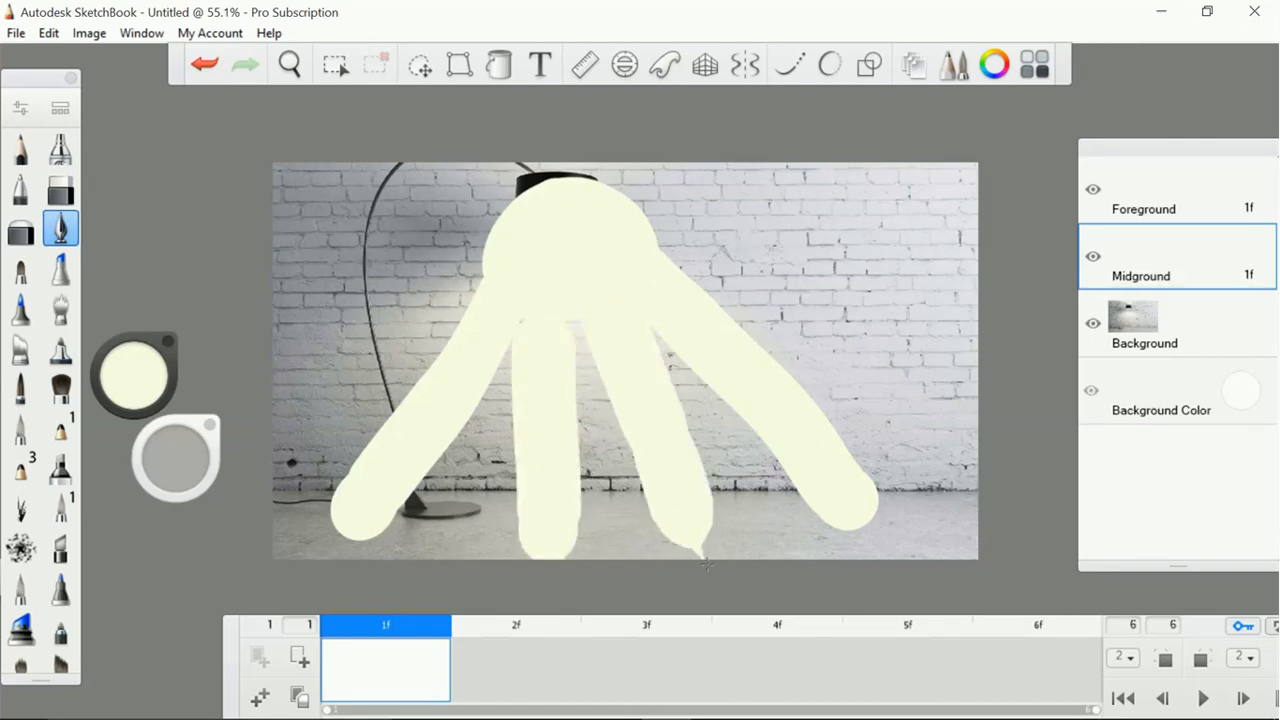
left_click(204, 66)
left_click(204, 66)
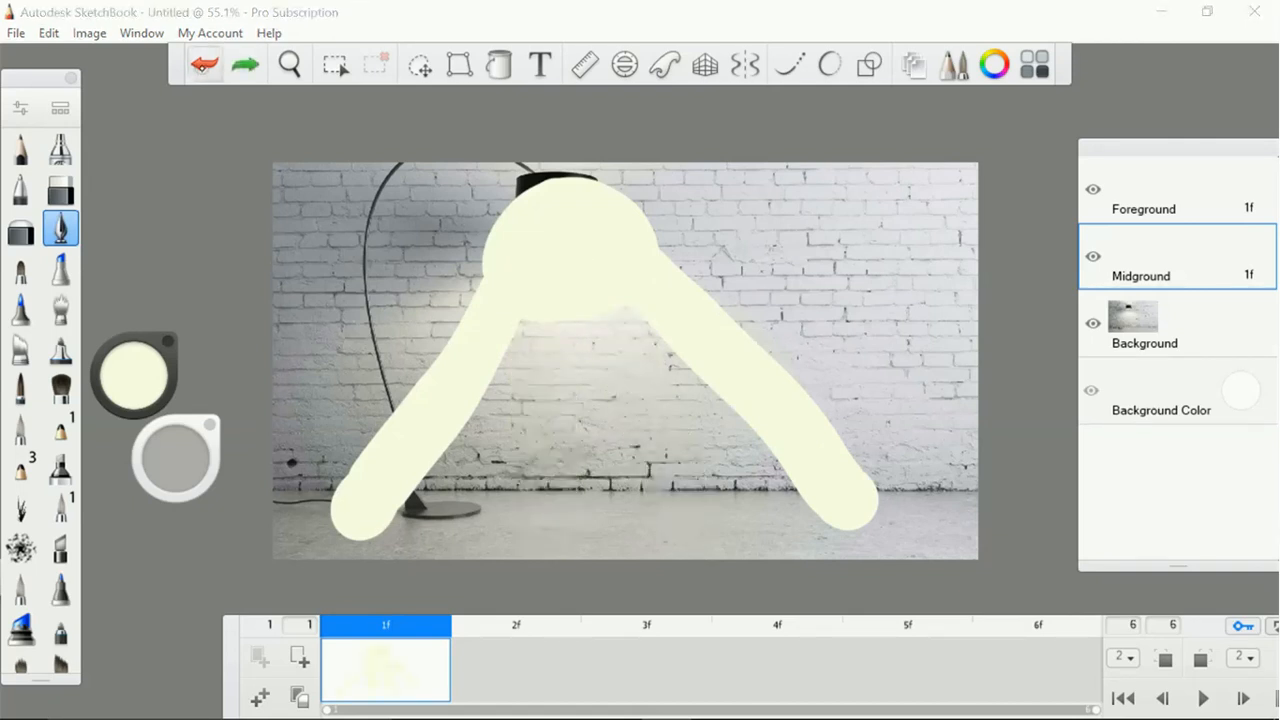
left_click(204, 66)
left_click(204, 66)
left_click(204, 66)
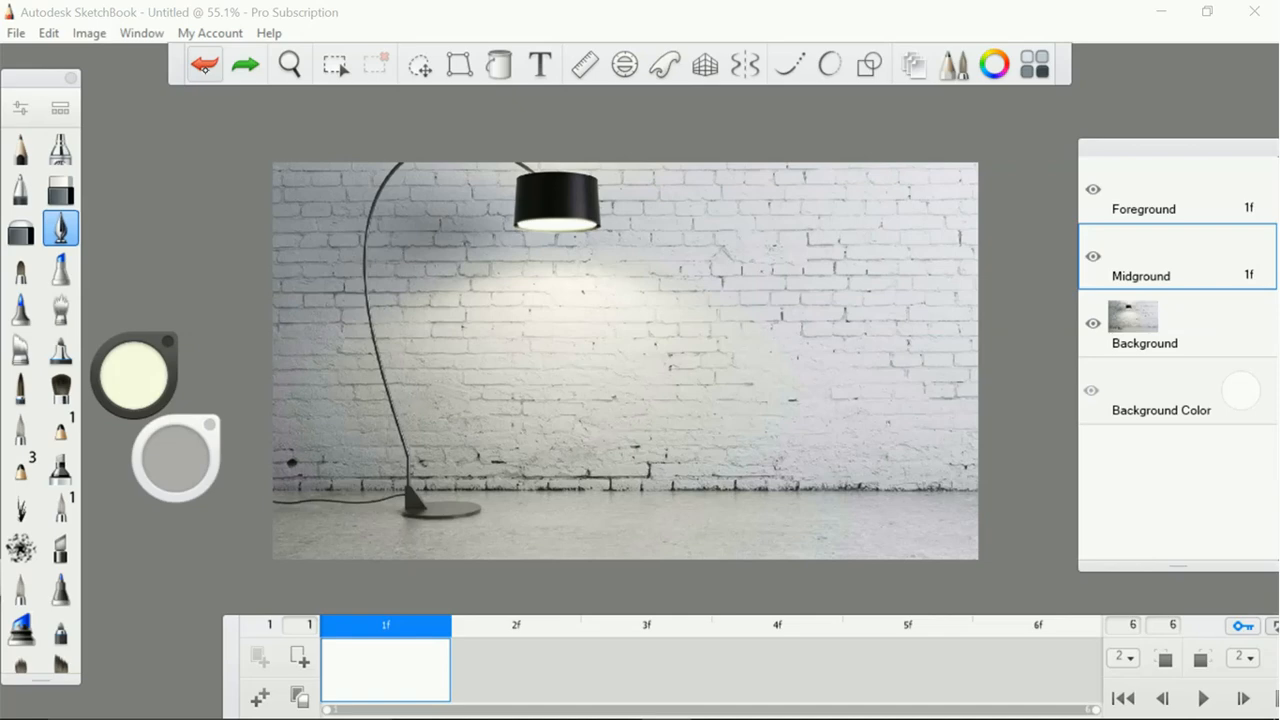
Add the Base image from the Documents folder to the Midground layer and accept its default placement
left_click(16, 33)
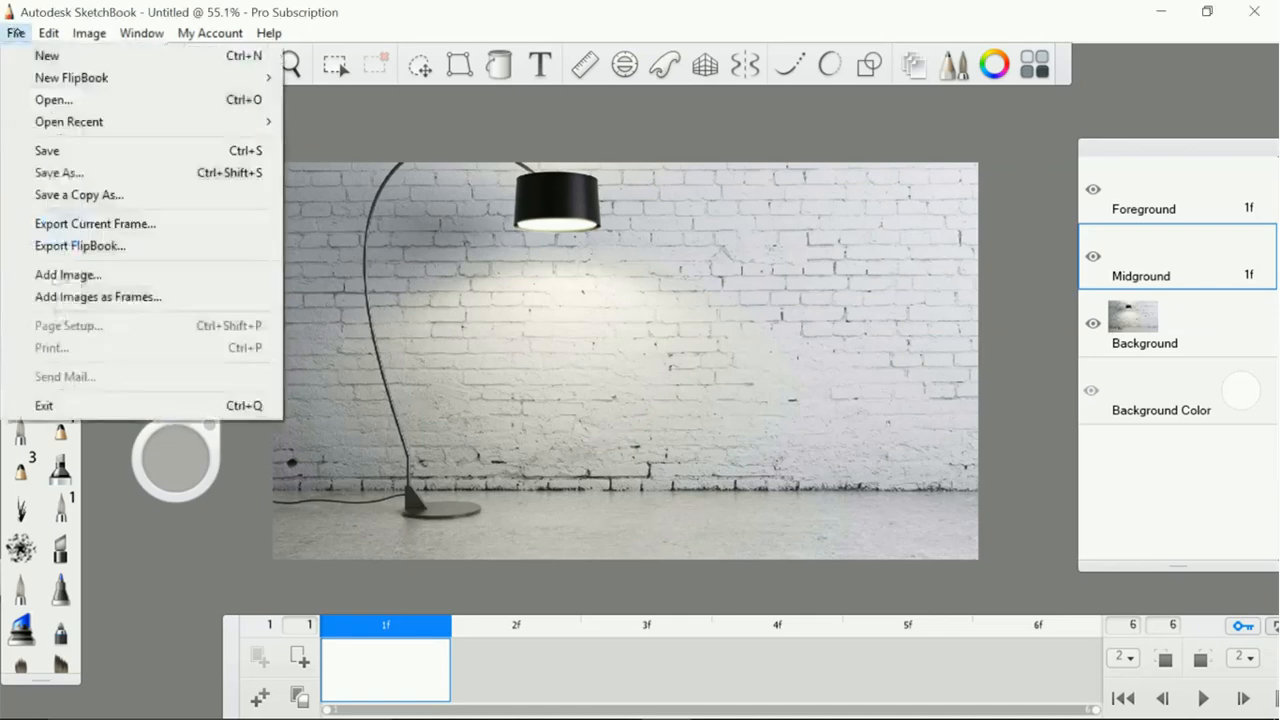
left_click(113, 274)
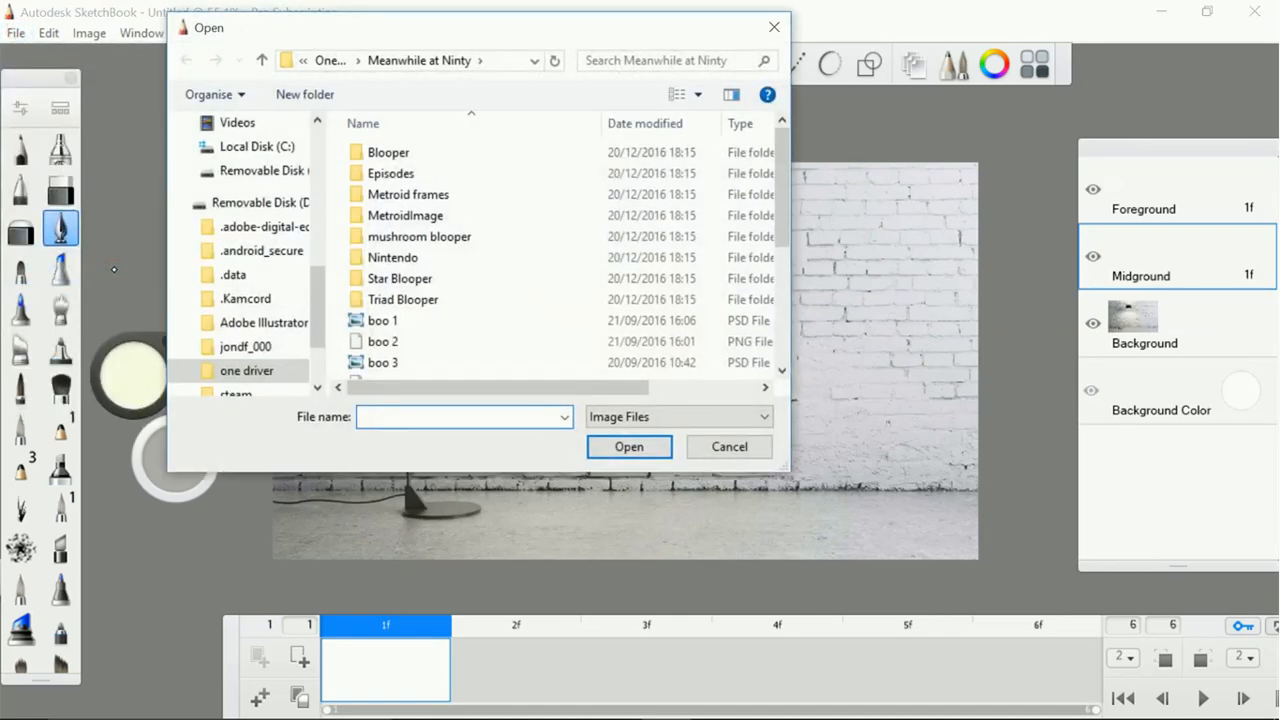
left_click_drag(322, 298, 332, 154)
left_click(268, 203)
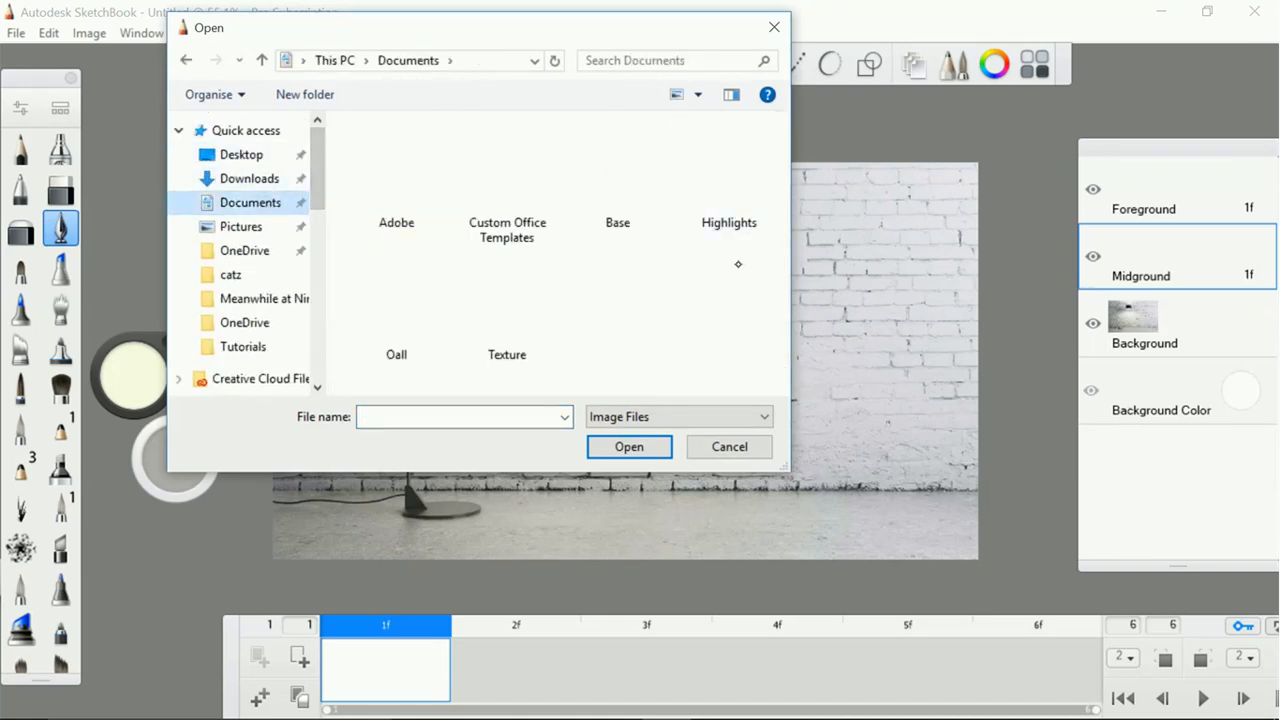
left_click(632, 205)
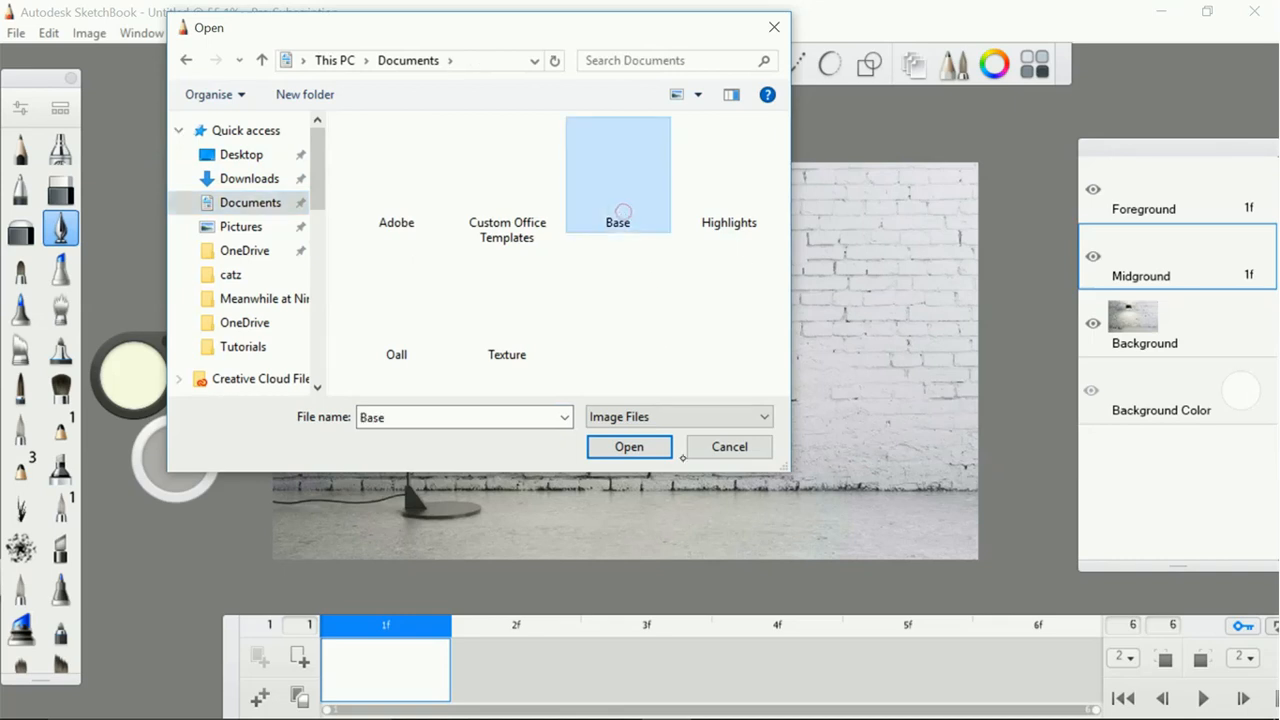
left_click(629, 446)
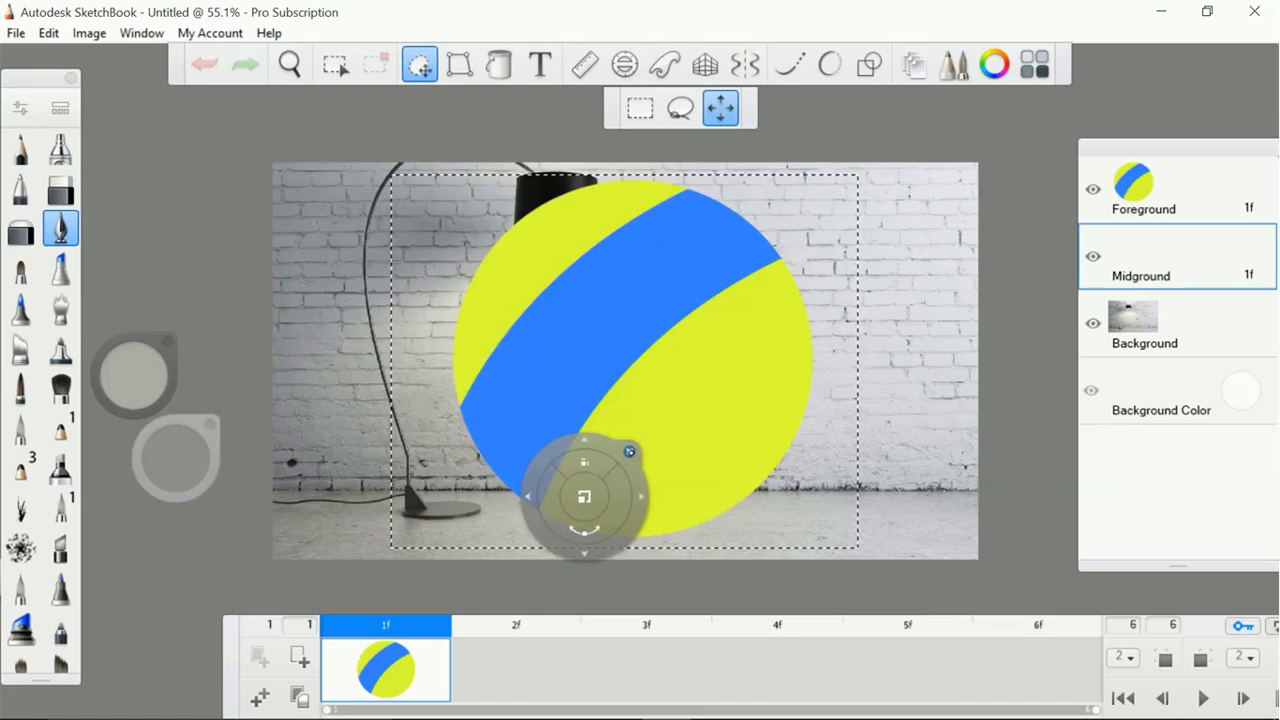
left_click(634, 454)
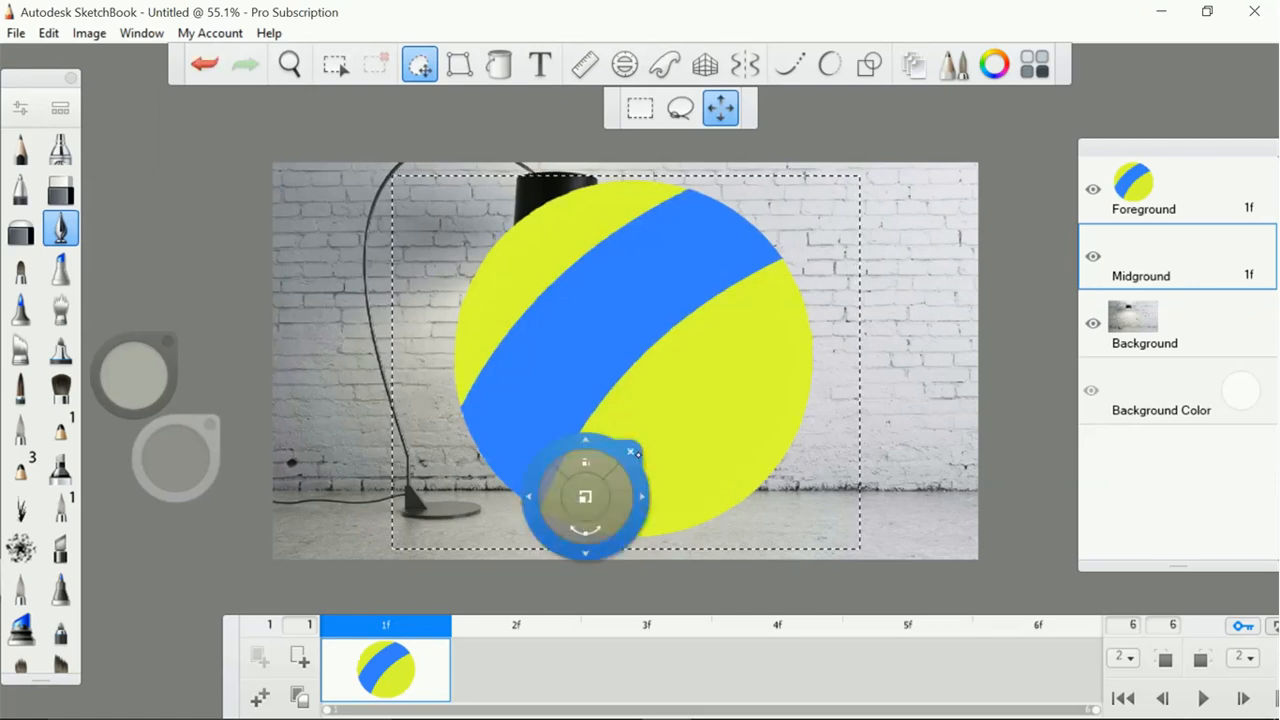
left_click(630, 453)
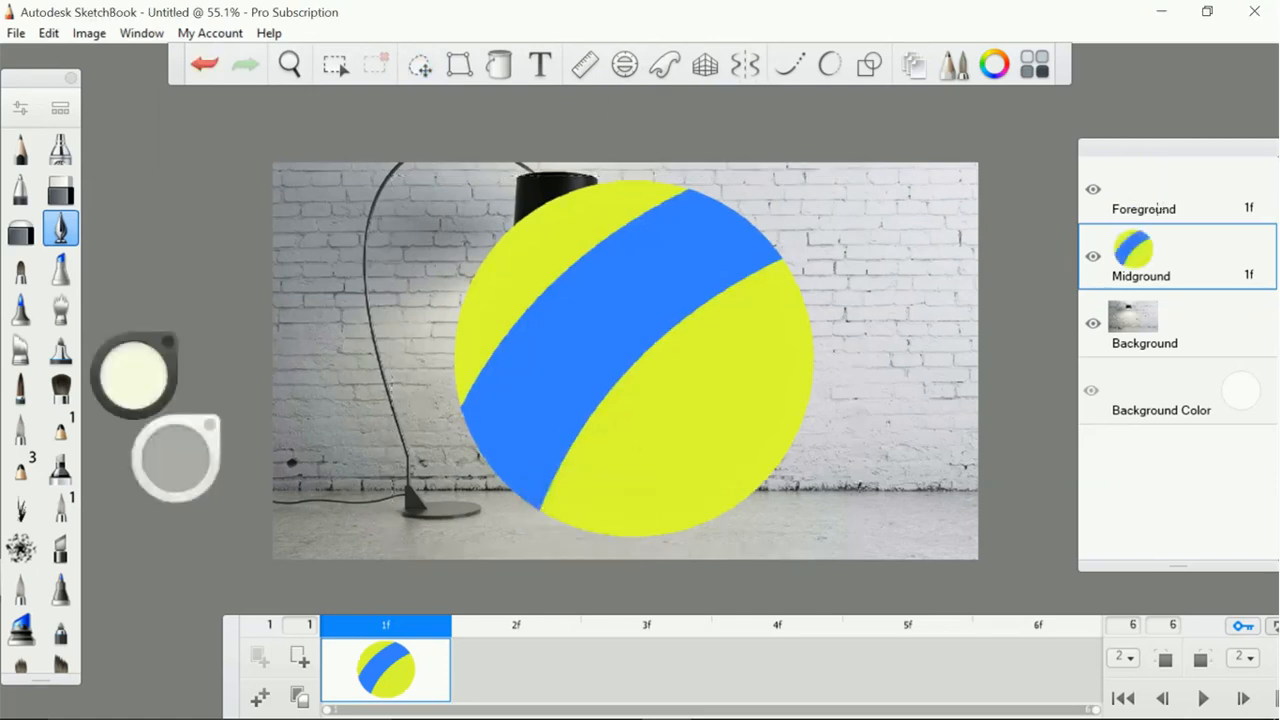
Make the Foreground layer active, add the Highlights image from Documents to it, and accept its placement over the ball
left_click(1161, 200)
left_click(29, 30)
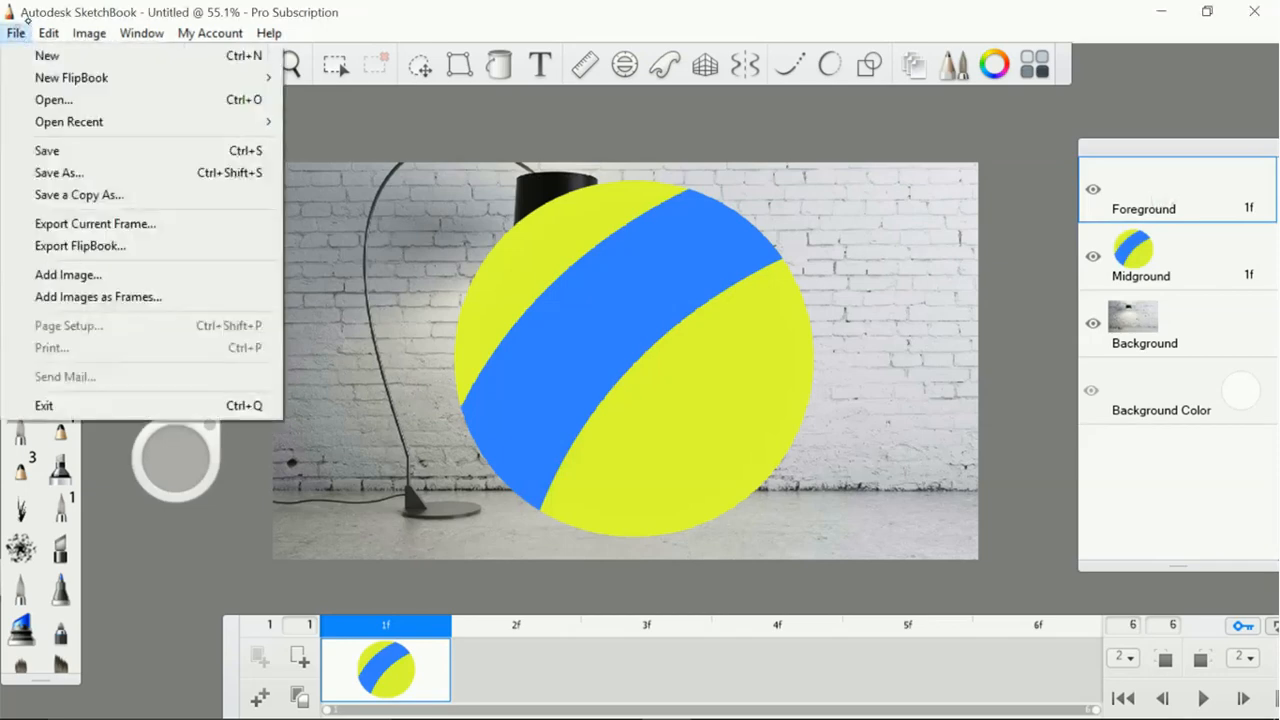
left_click(107, 269)
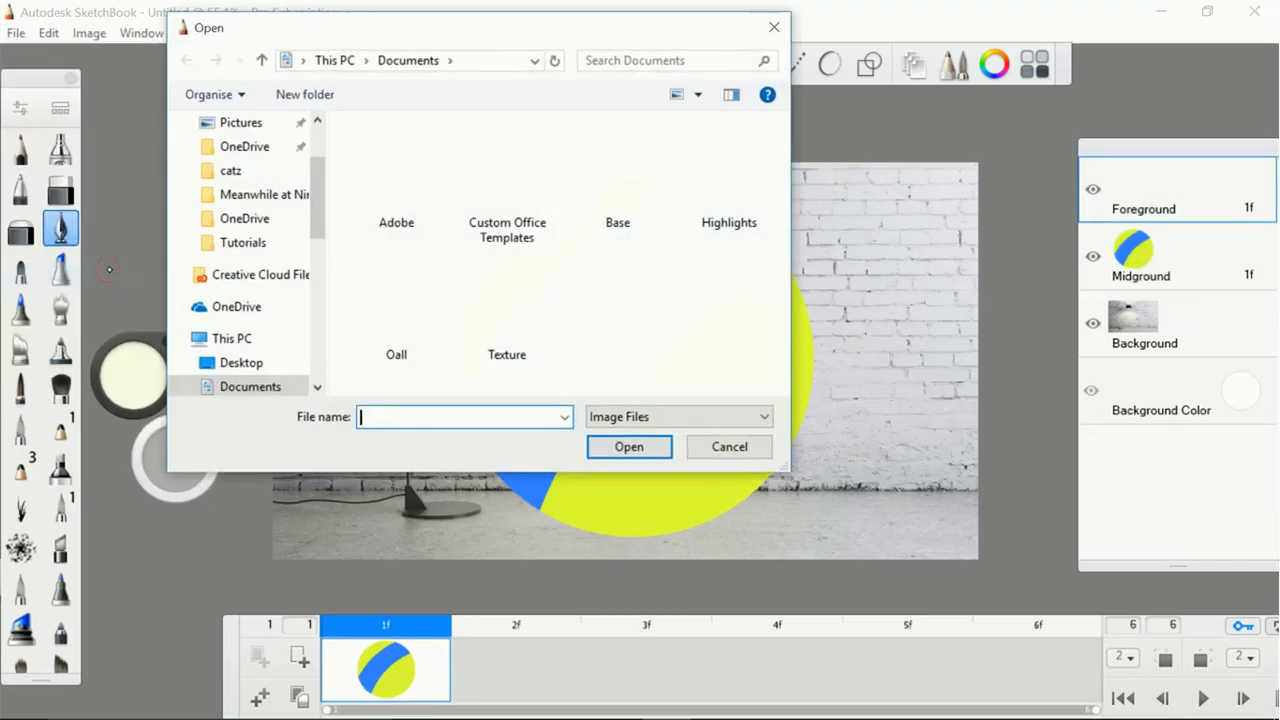
double_click(675, 238)
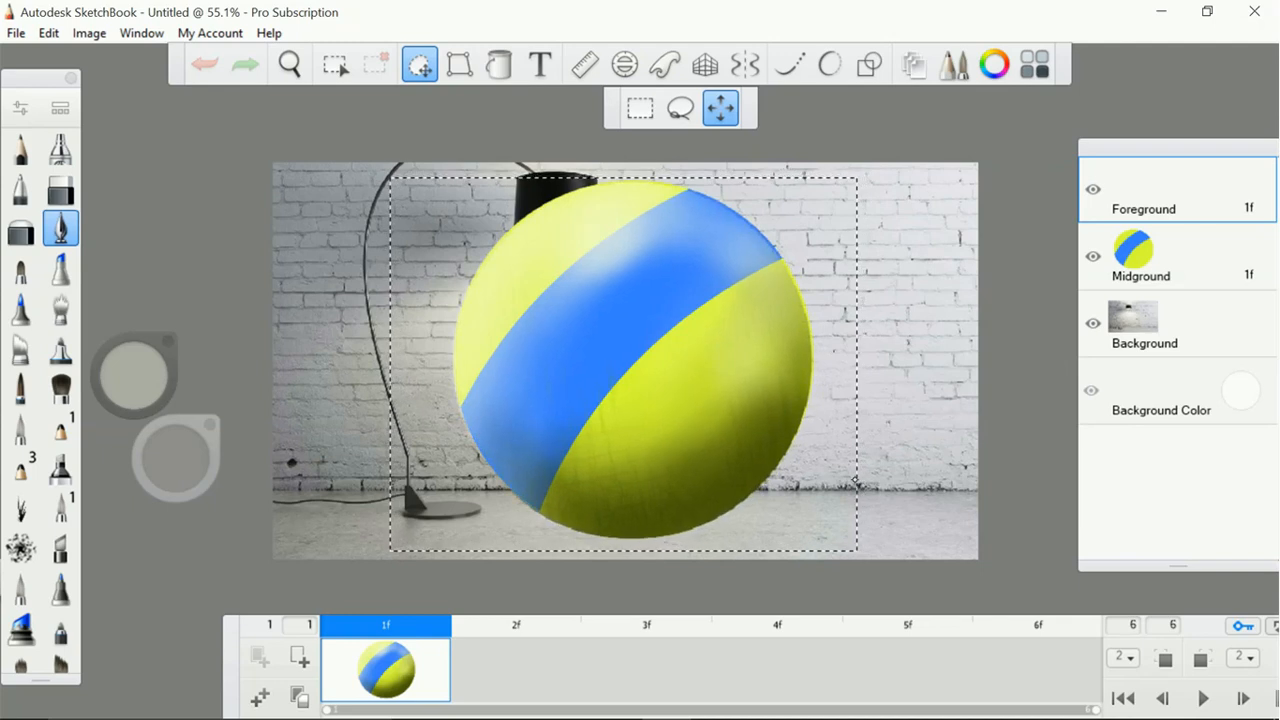
left_click(855, 481)
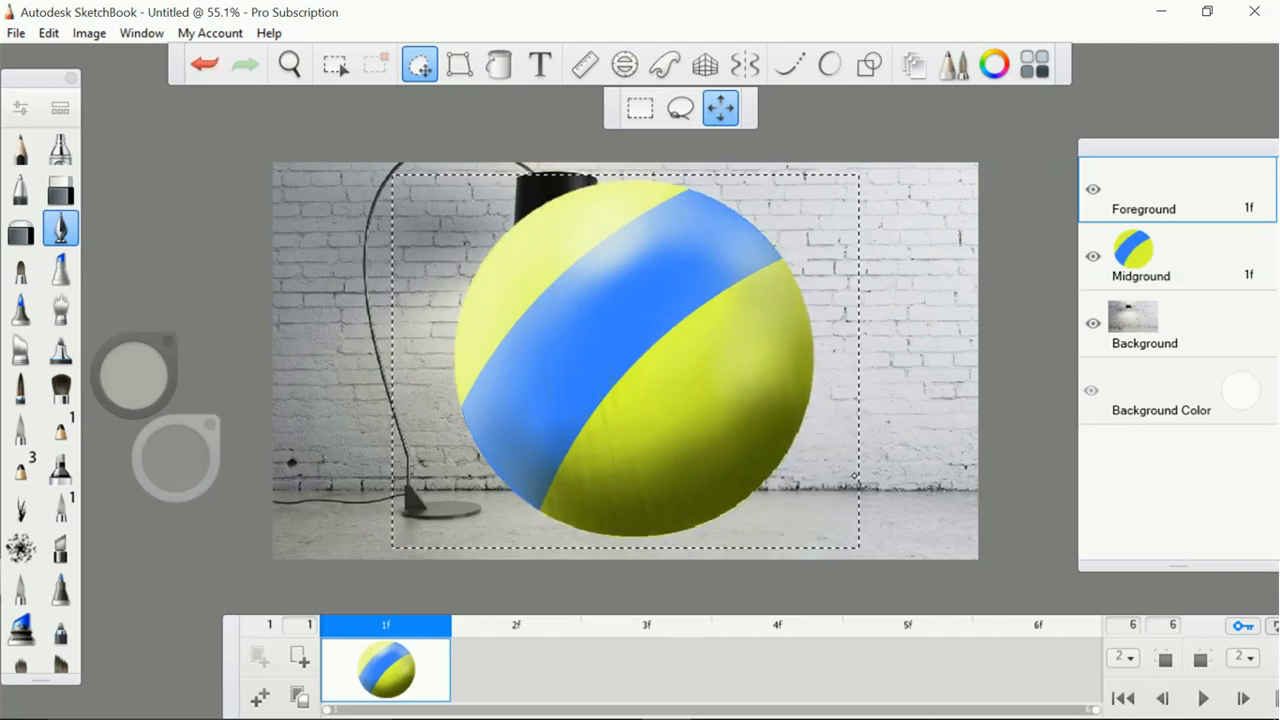
left_click(840, 426)
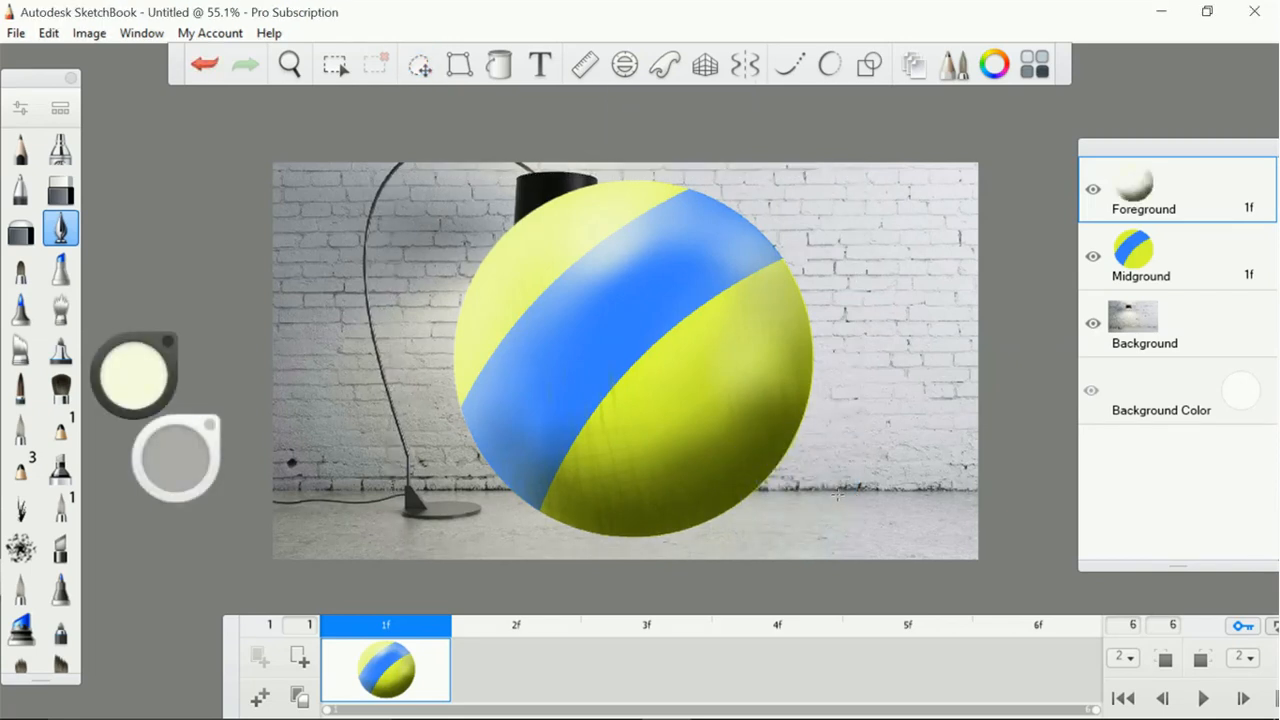
Scale the flat-coloured ball on the Midground layer to roughly half size and place it below the lamp, resting on the floor
left_click(1185, 258)
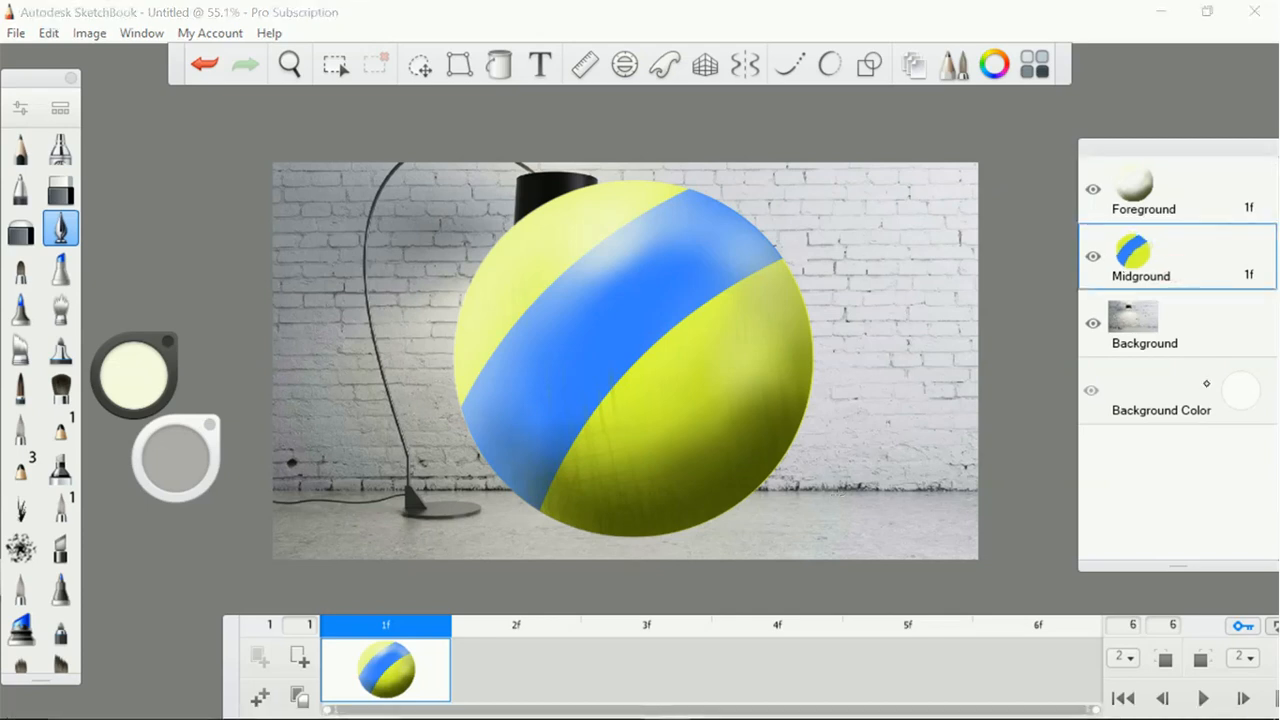
left_click(420, 64)
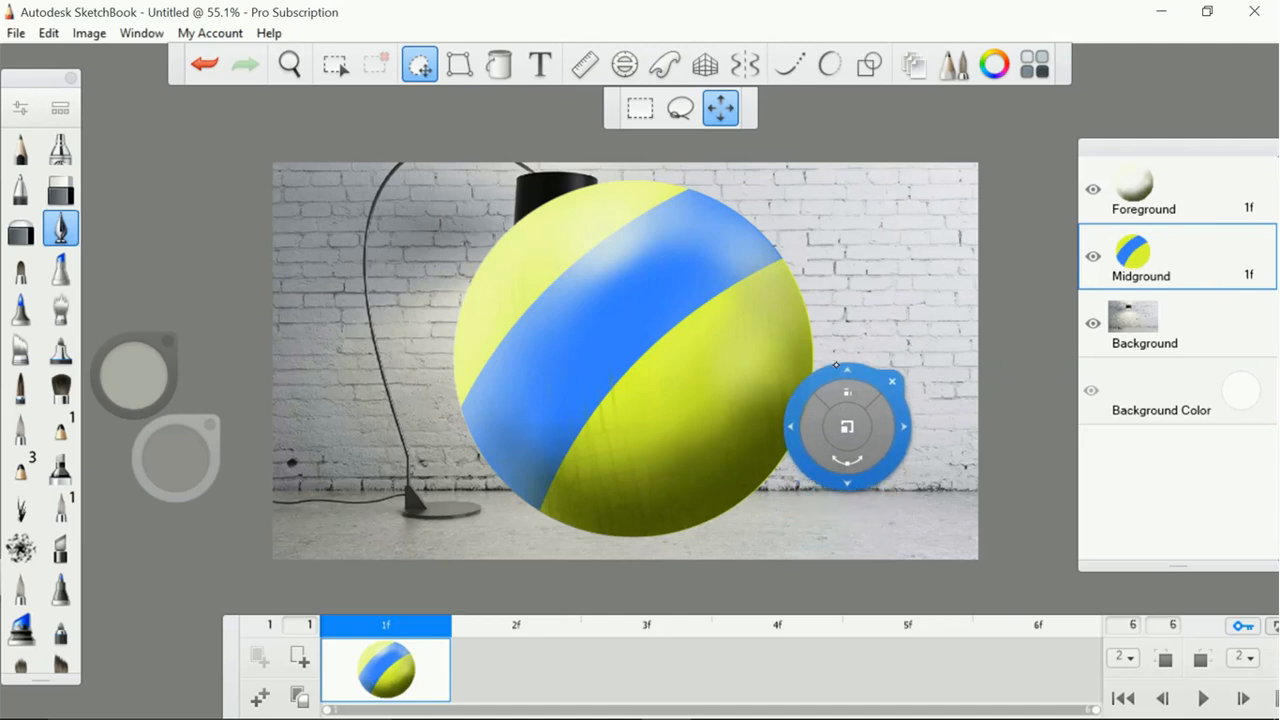
left_click_drag(847, 427, 851, 427)
left_click_drag(648, 257, 651, 233)
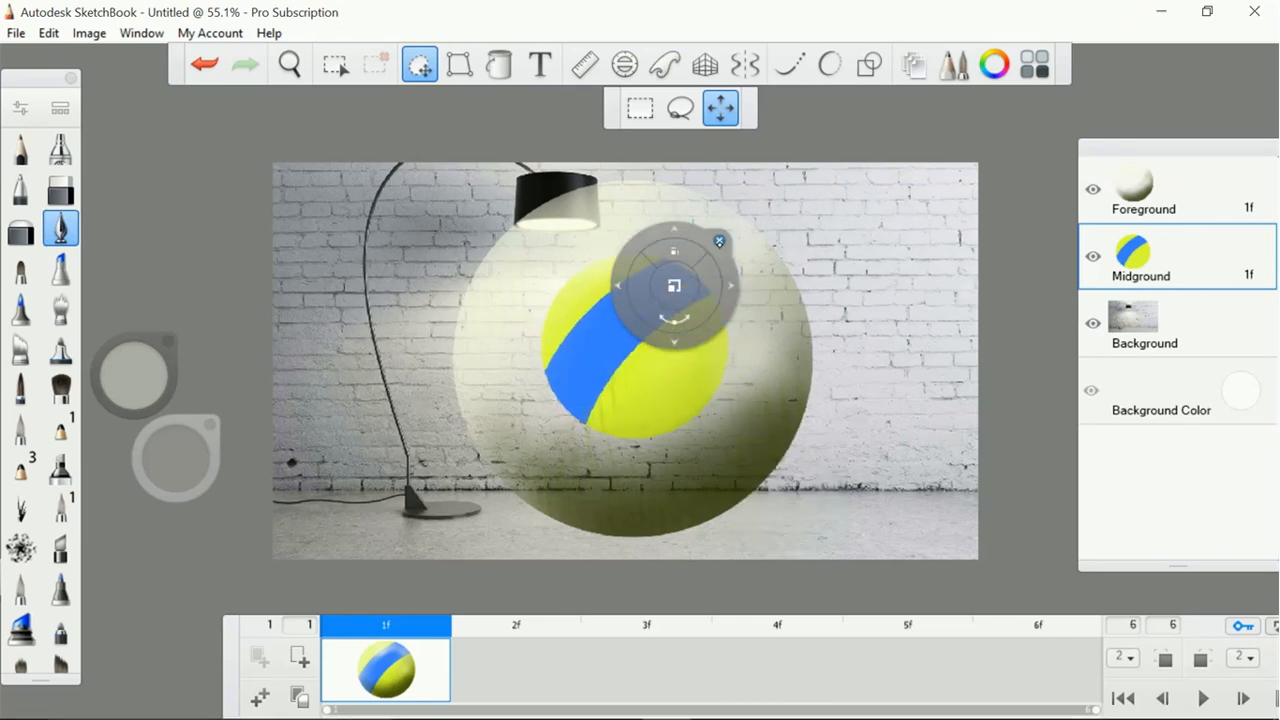
left_click_drag(717, 285, 694, 401)
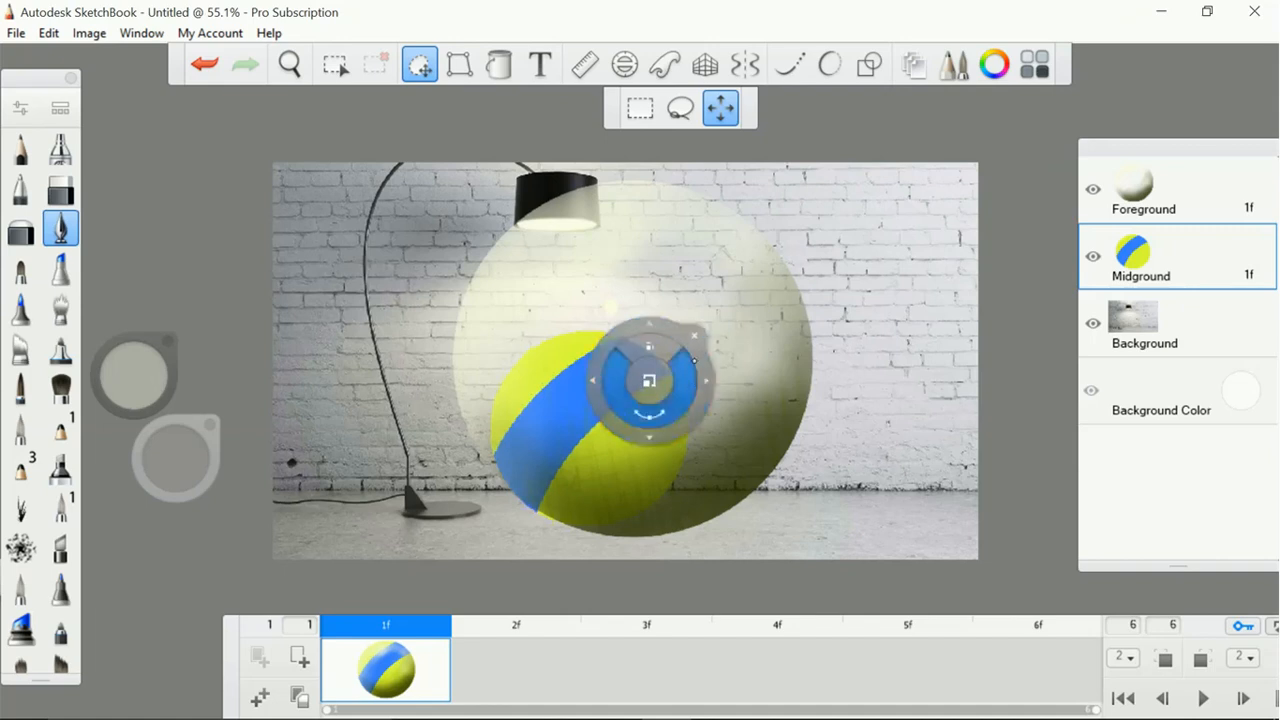
left_click(694, 335)
Scale down and move the shading on the Foreground layer so it exactly covers the smaller ball
left_click(1173, 203)
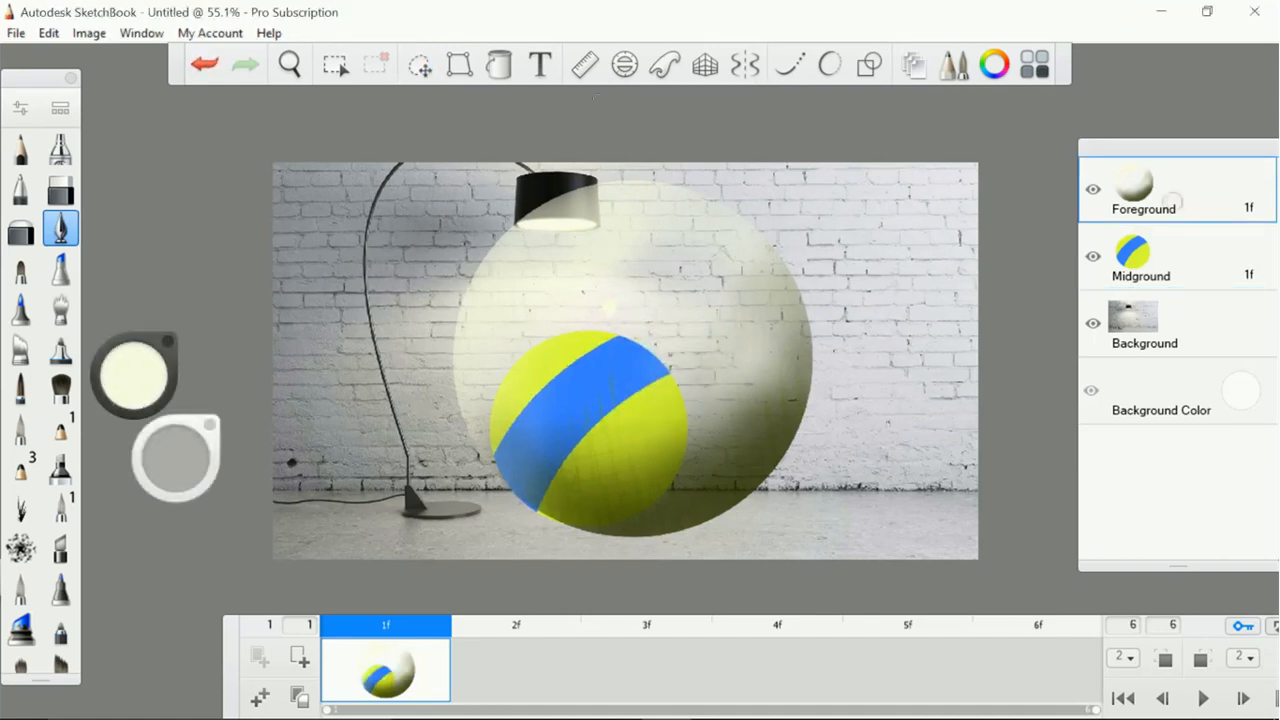
left_click(421, 65)
mouse_move(848, 410)
left_mouse_down()
mouse_move(815, 402)
mouse_move(808, 470)
mouse_move(829, 464)
mouse_move(823, 497)
left_mouse_up()
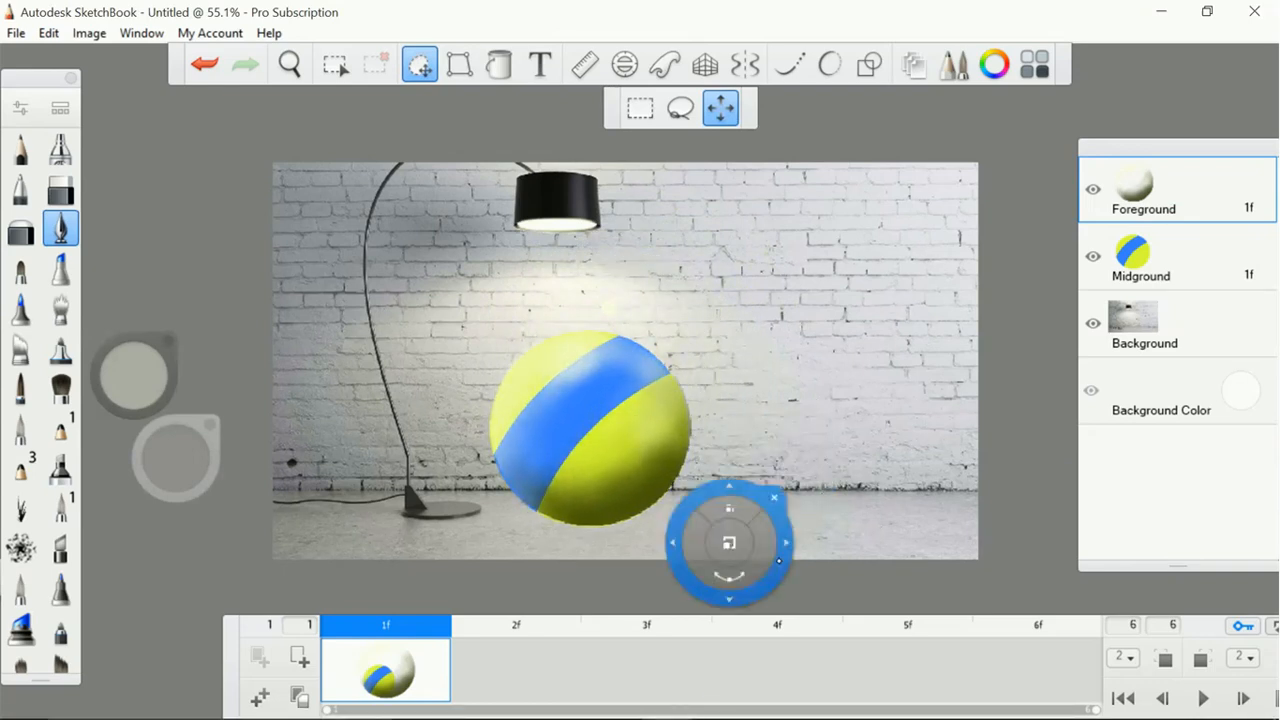
left_click_drag(795, 562, 792, 564)
left_click(786, 497)
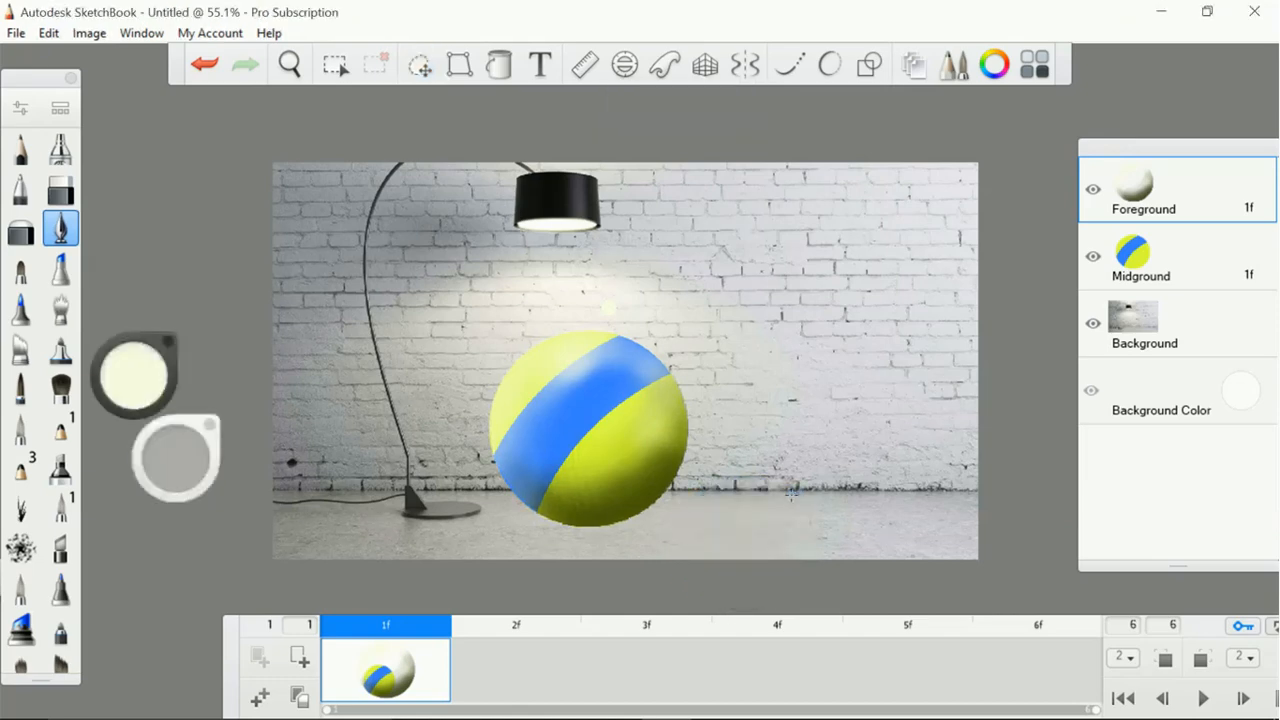
Erase the stray dot above the ball on the Midground layer, hiding the Background layer and using a dark olive background colour meanwhile
left_click(1093, 323)
left_click(1240, 391)
left_click_drag(1200, 385, 1212, 415)
left_click(1175, 253)
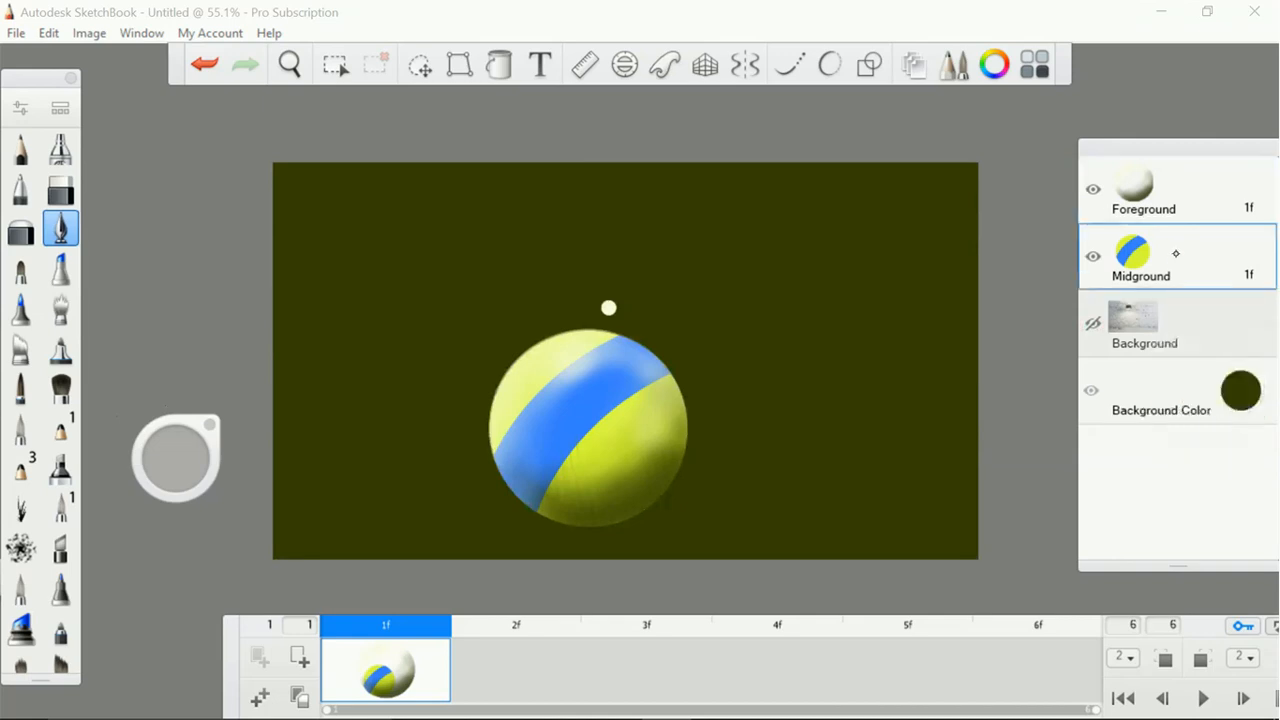
key("e")
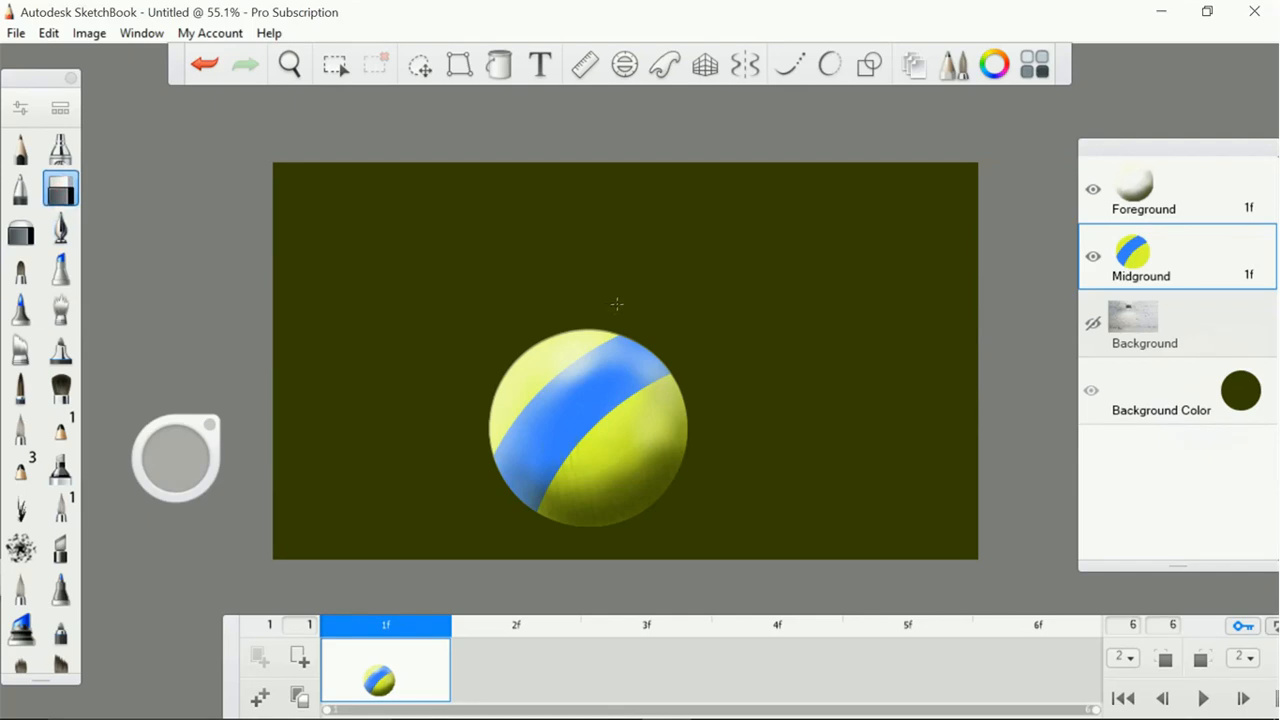
left_click(1093, 323)
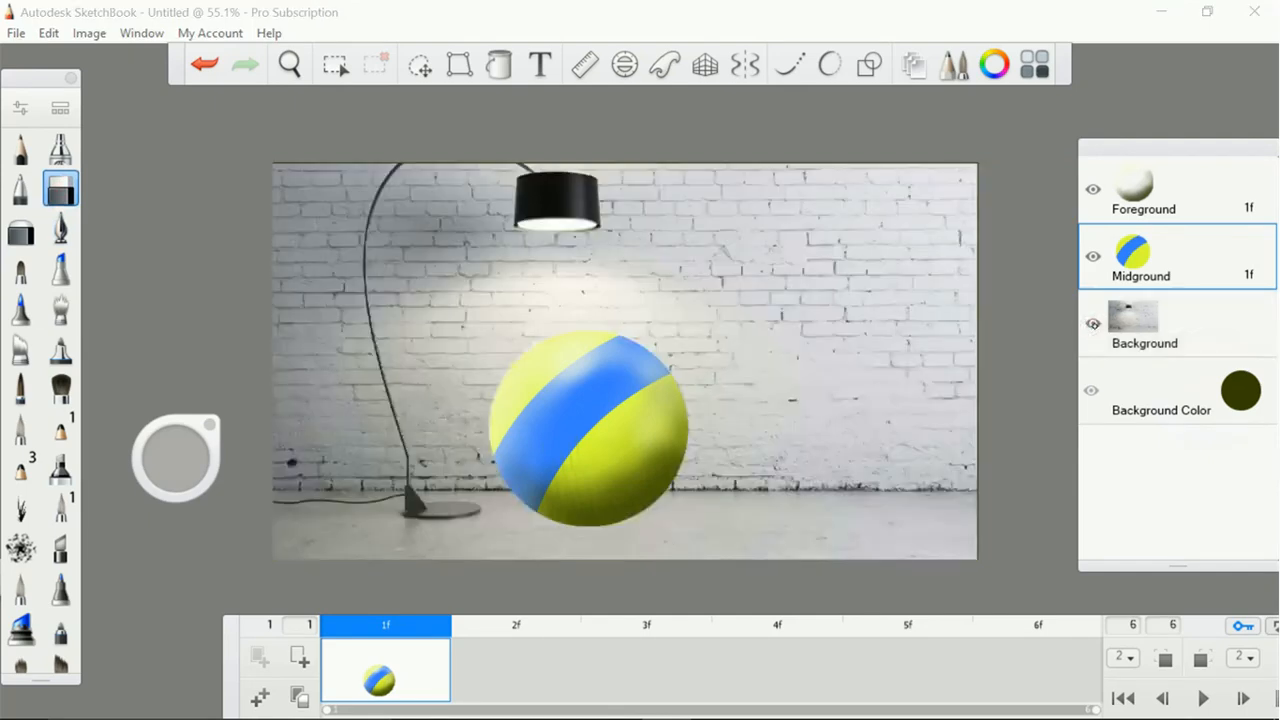
left_click(502, 678)
left_click(644, 671)
left_click(766, 671)
left_click(887, 669)
left_click(1008, 664)
left_click(491, 677)
left_click(398, 678)
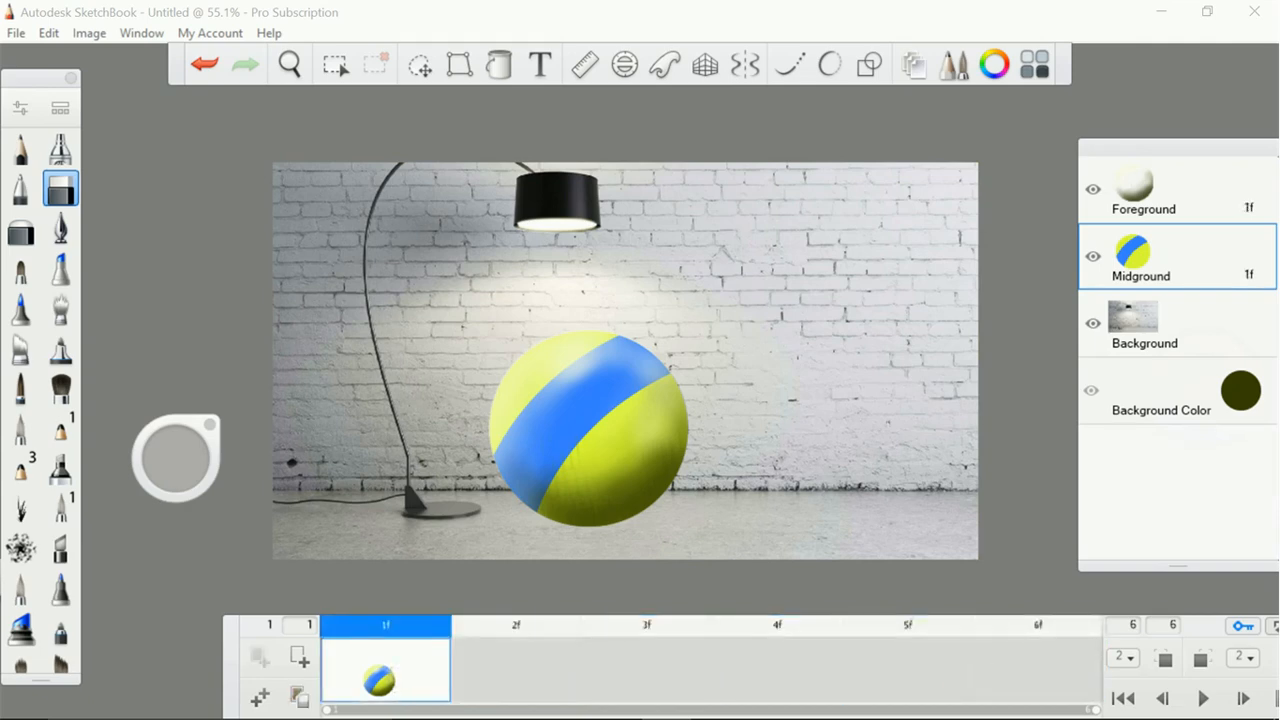
Duplicate the first frame three times to fill frames 2 to 4 with the ball
left_click(259, 696)
left_click(259, 697)
left_click(259, 697)
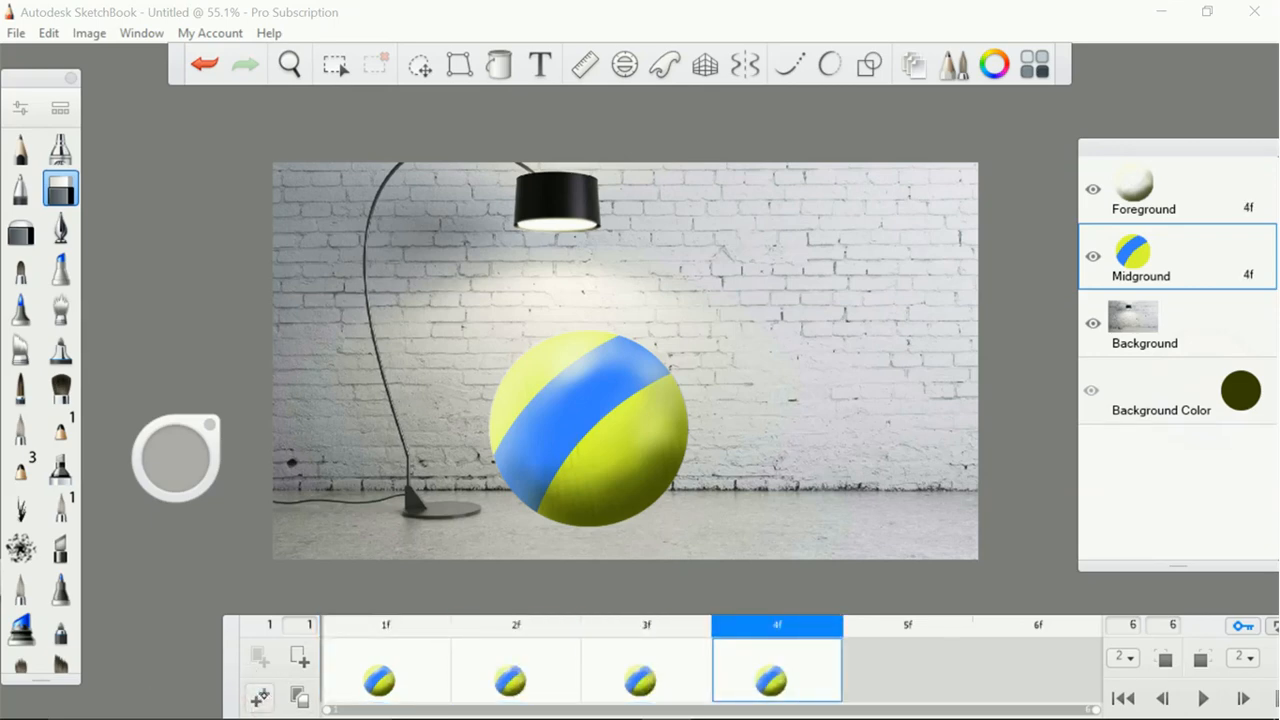
In frame 1, move the Midground ball to the upper-left edge of the canvas so that it is partly out of the picture
left_click(410, 683)
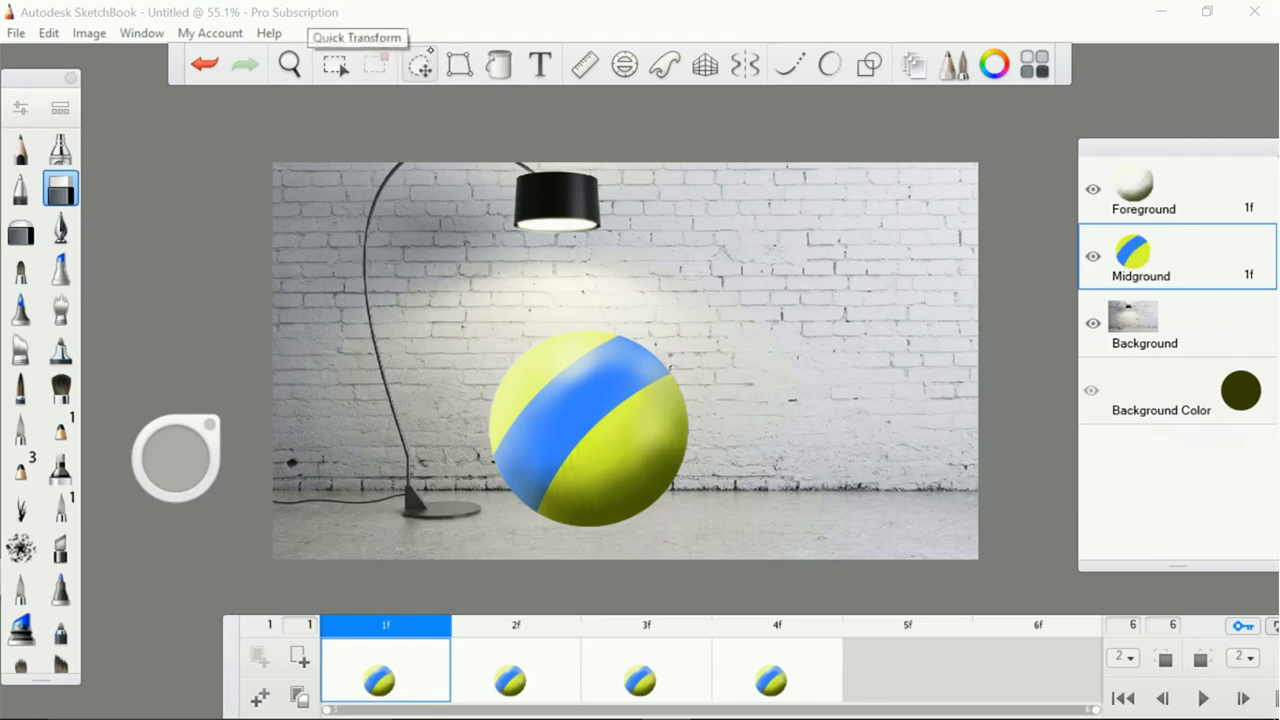
scroll(625, 380, "down", 1)
scroll(625, 380, "up", 5)
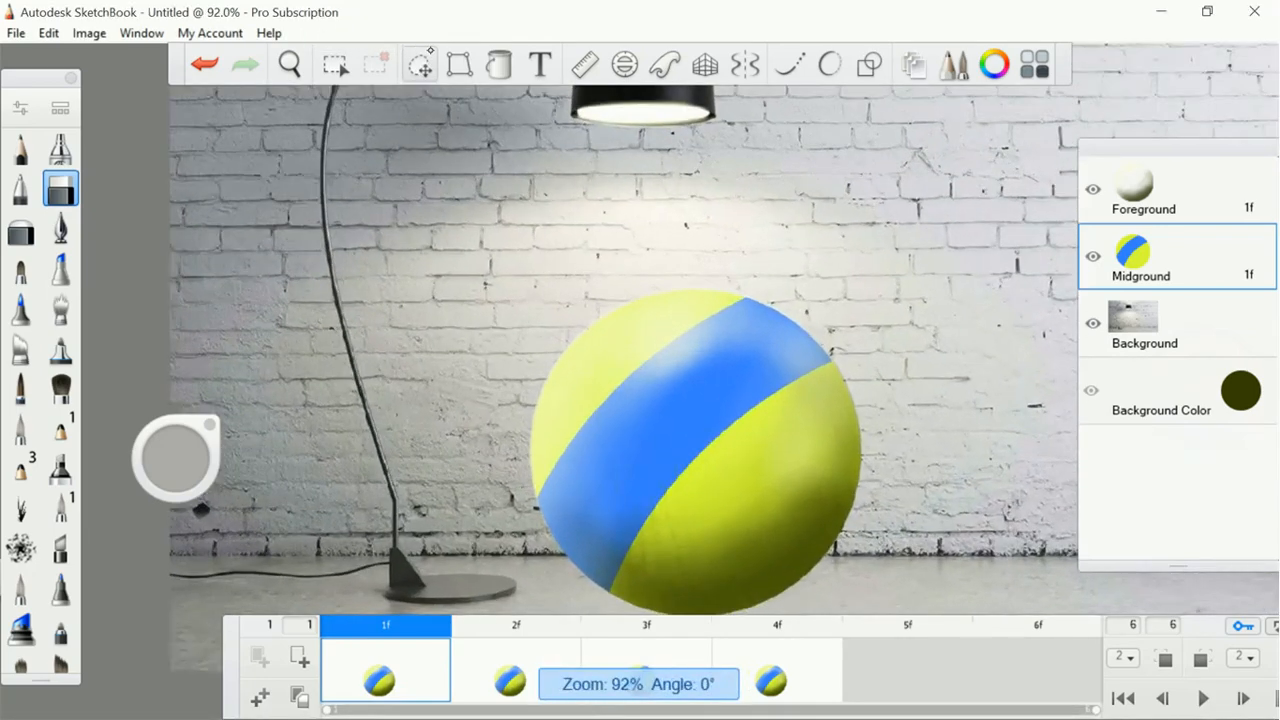
scroll(625, 380, "down", 1)
scroll(648, 380, "down", 1)
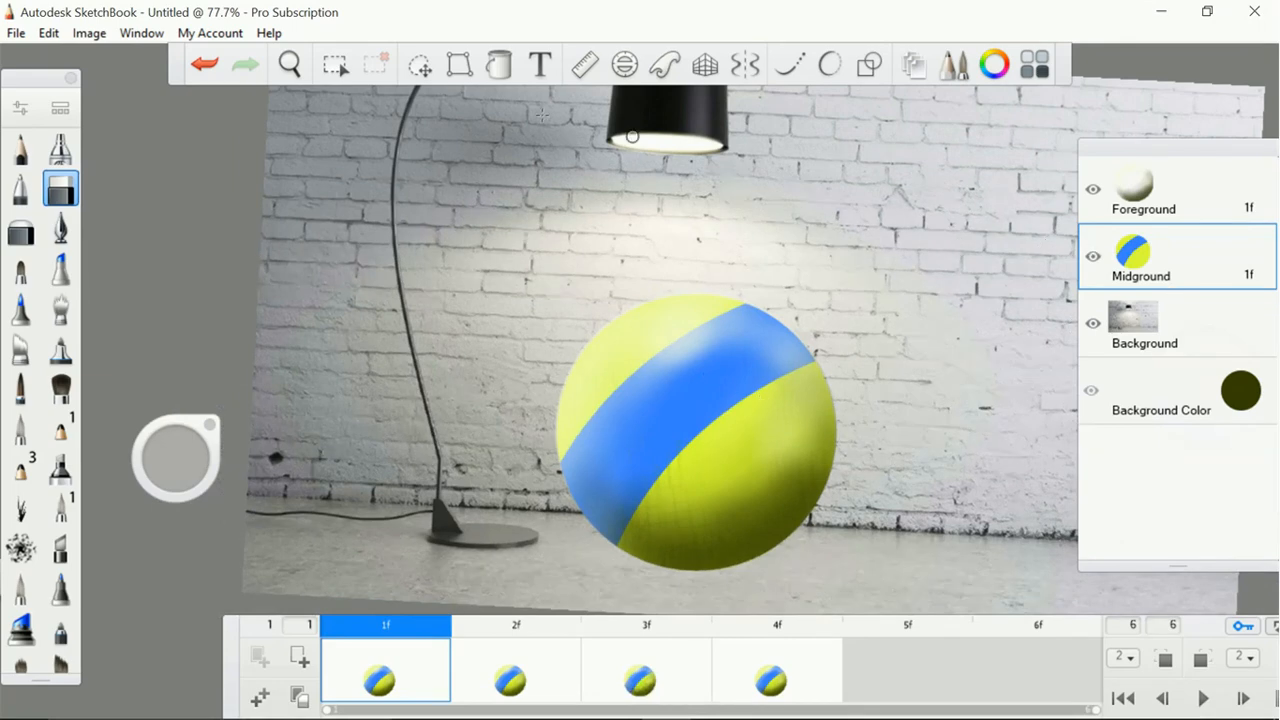
left_click(420, 62)
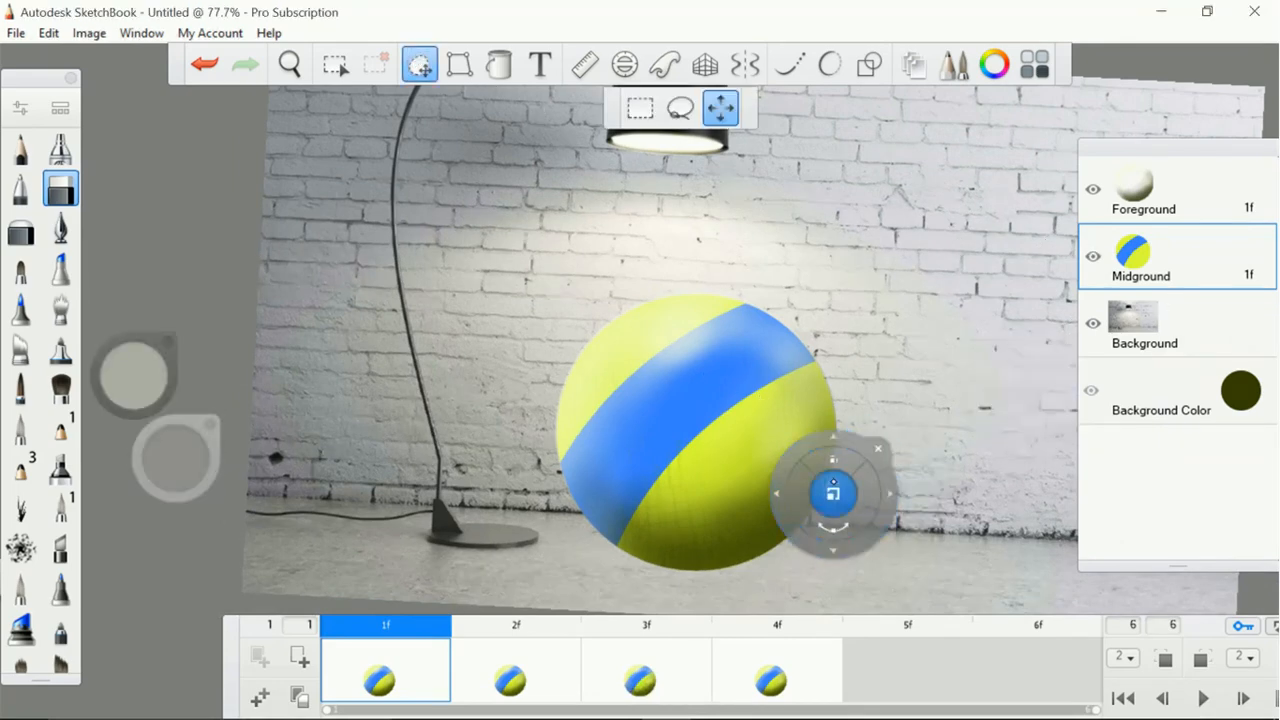
mouse_move(910, 519)
left_mouse_down()
mouse_move(879, 477)
mouse_move(654, 321)
mouse_move(396, 300)
mouse_move(391, 289)
left_mouse_up()
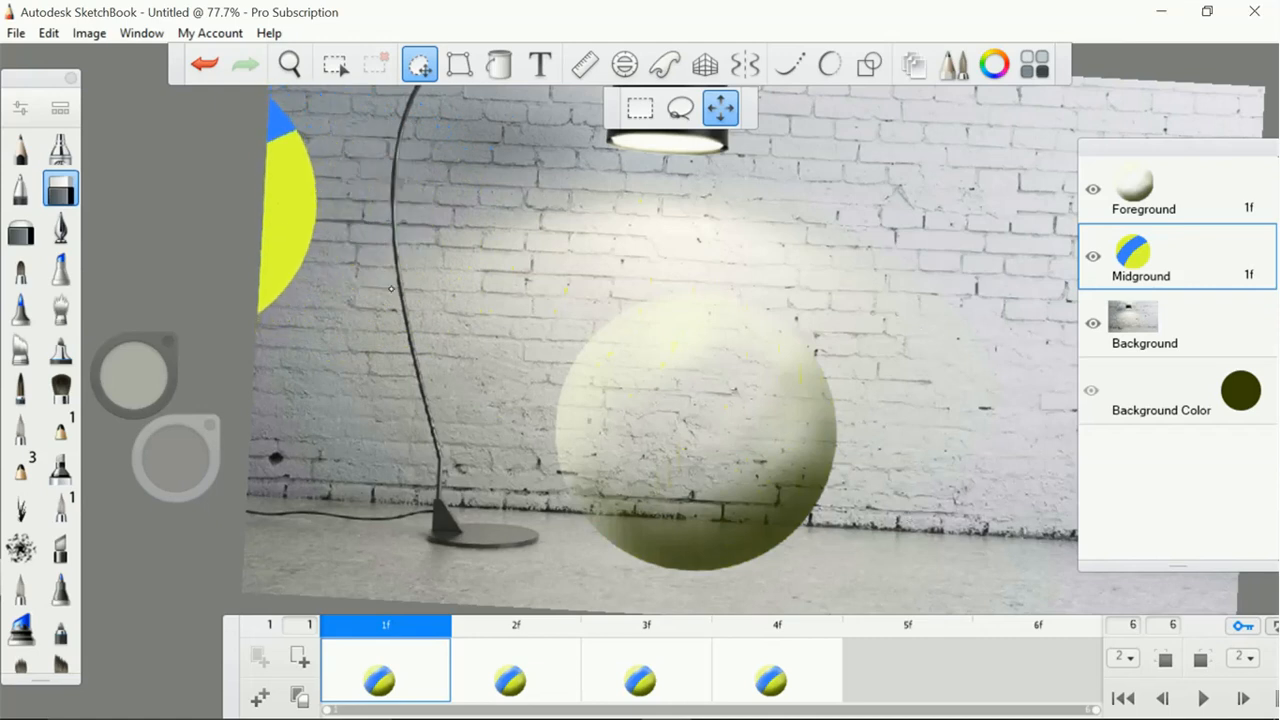
left_click_drag(533, 353, 552, 352)
left_click(538, 326)
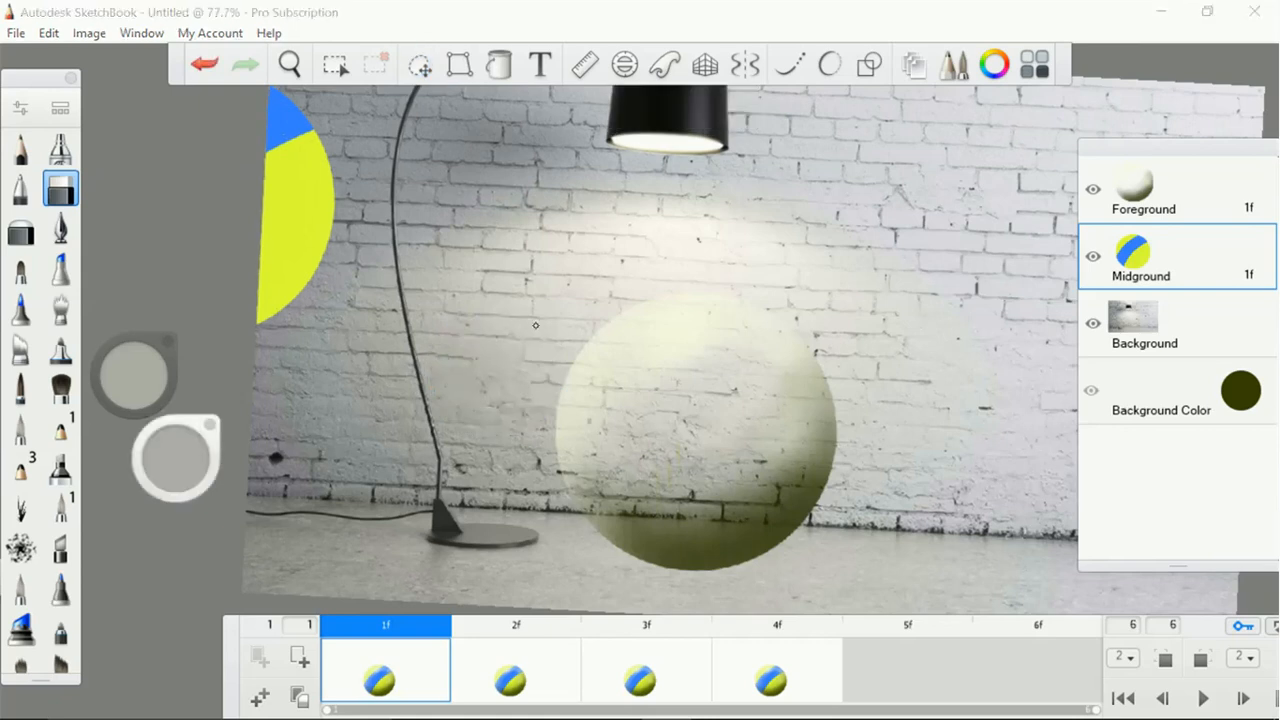
In frame 1, move the Foreground shading over the Midground ball at the canvas's upper-left edge so the two line up
left_click(1165, 207)
left_click(419, 64)
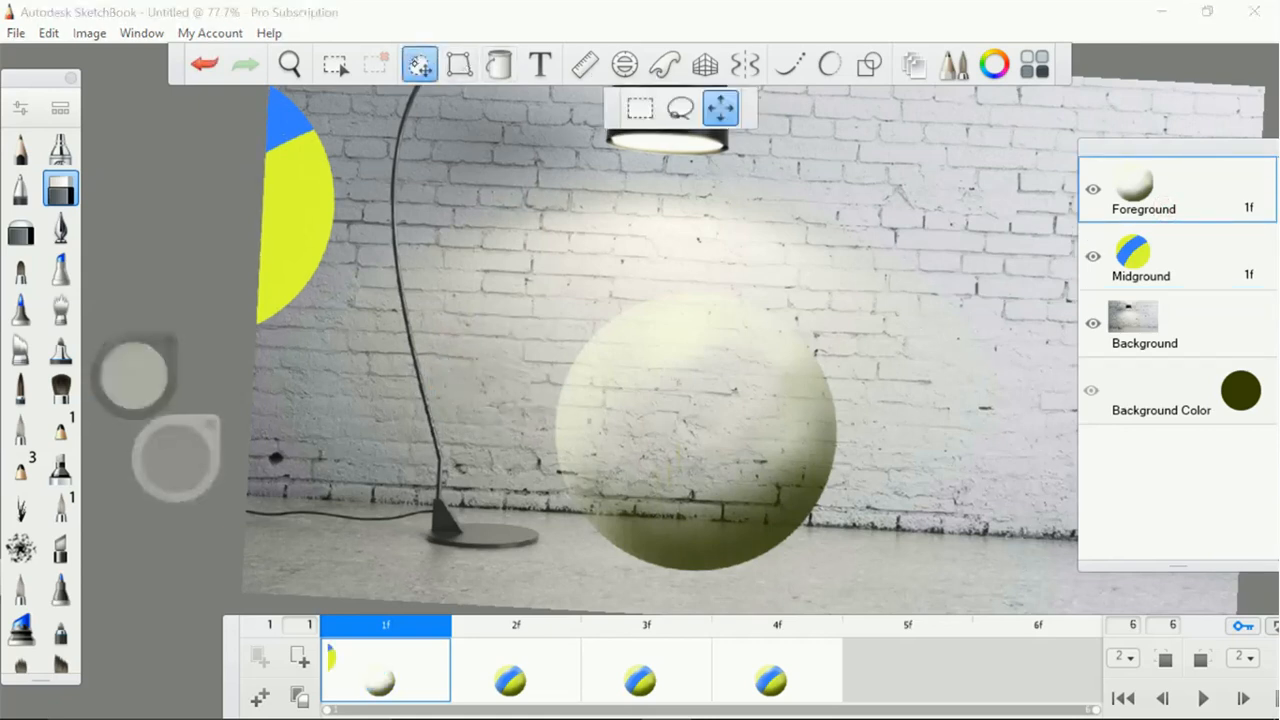
mouse_move(856, 518)
left_mouse_down()
mouse_move(353, 285)
mouse_move(375, 283)
left_mouse_up()
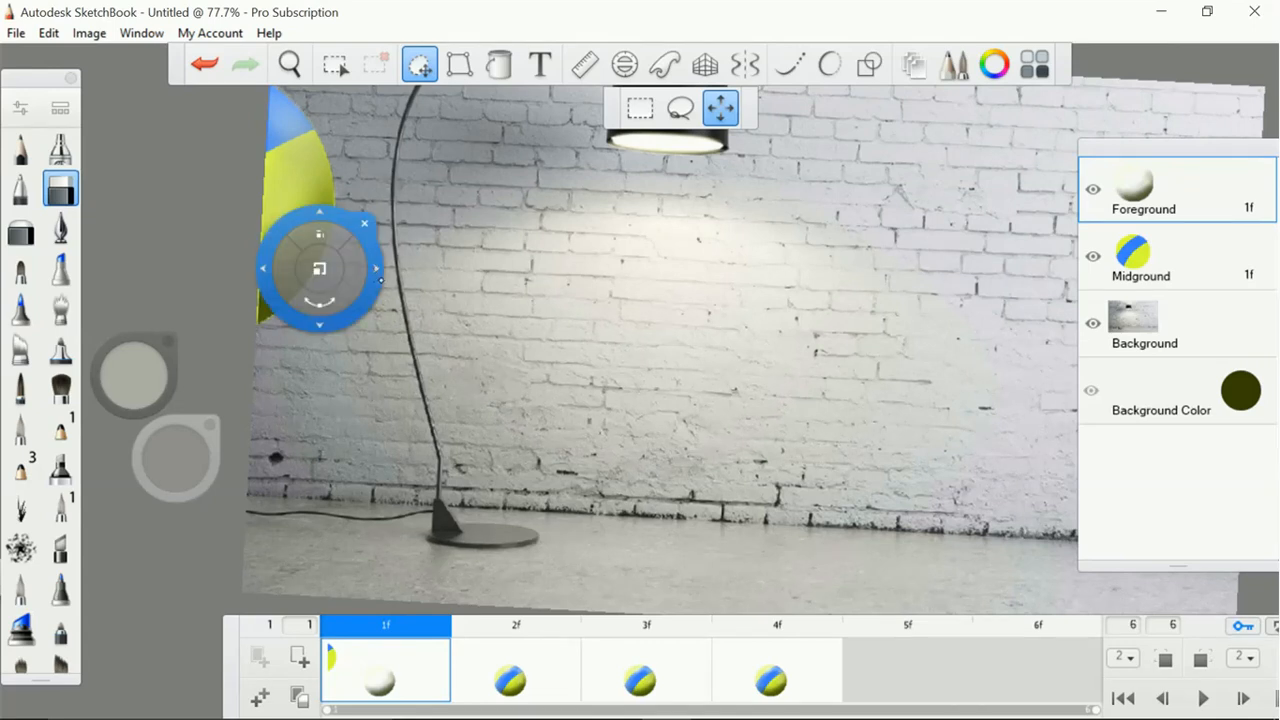
key("Escape")
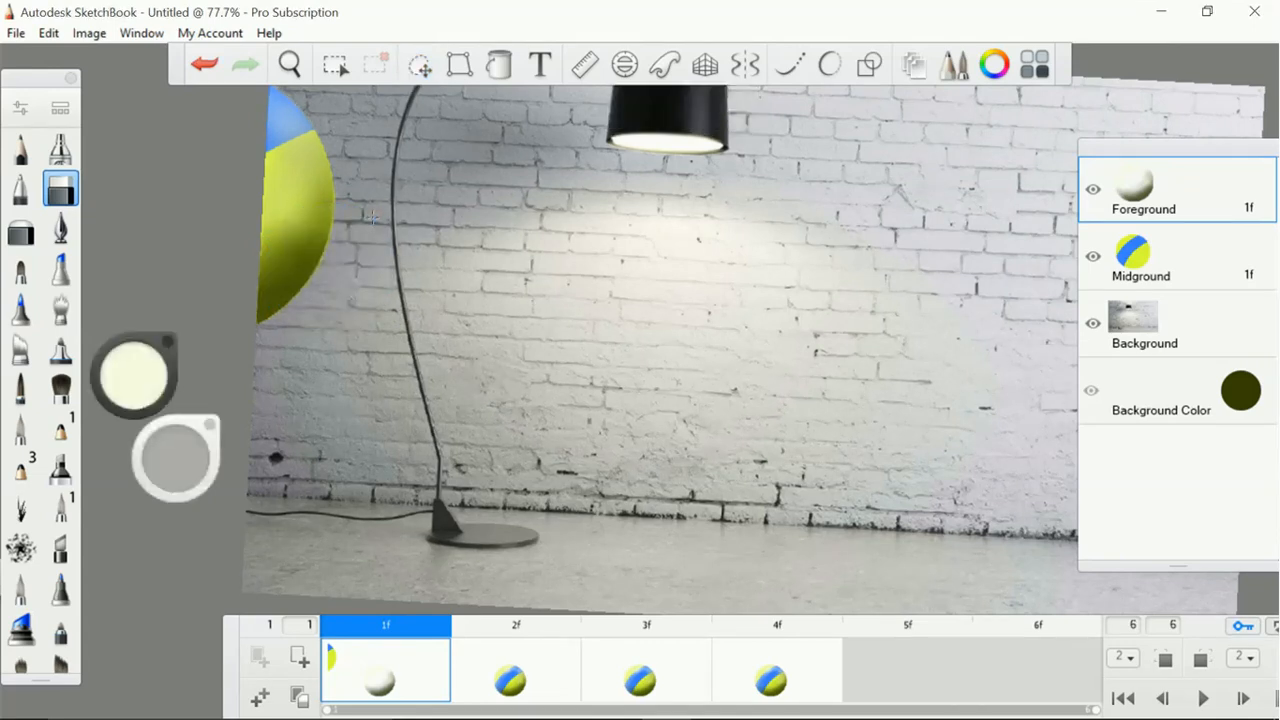
Turn on onion skinning and, in frame 2, move the Midground ball up over the lamp stand, fully inside the picture
left_click(515, 669)
left_click(1168, 263)
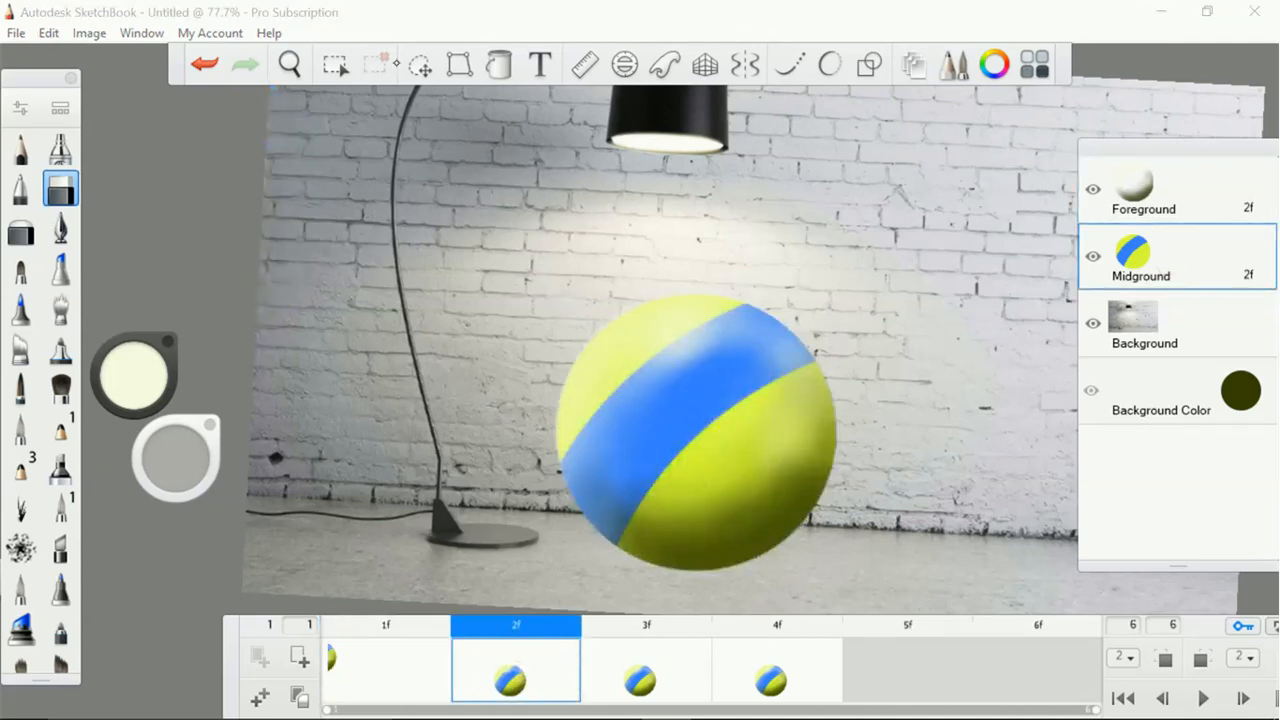
left_click(420, 64)
left_click(1160, 660)
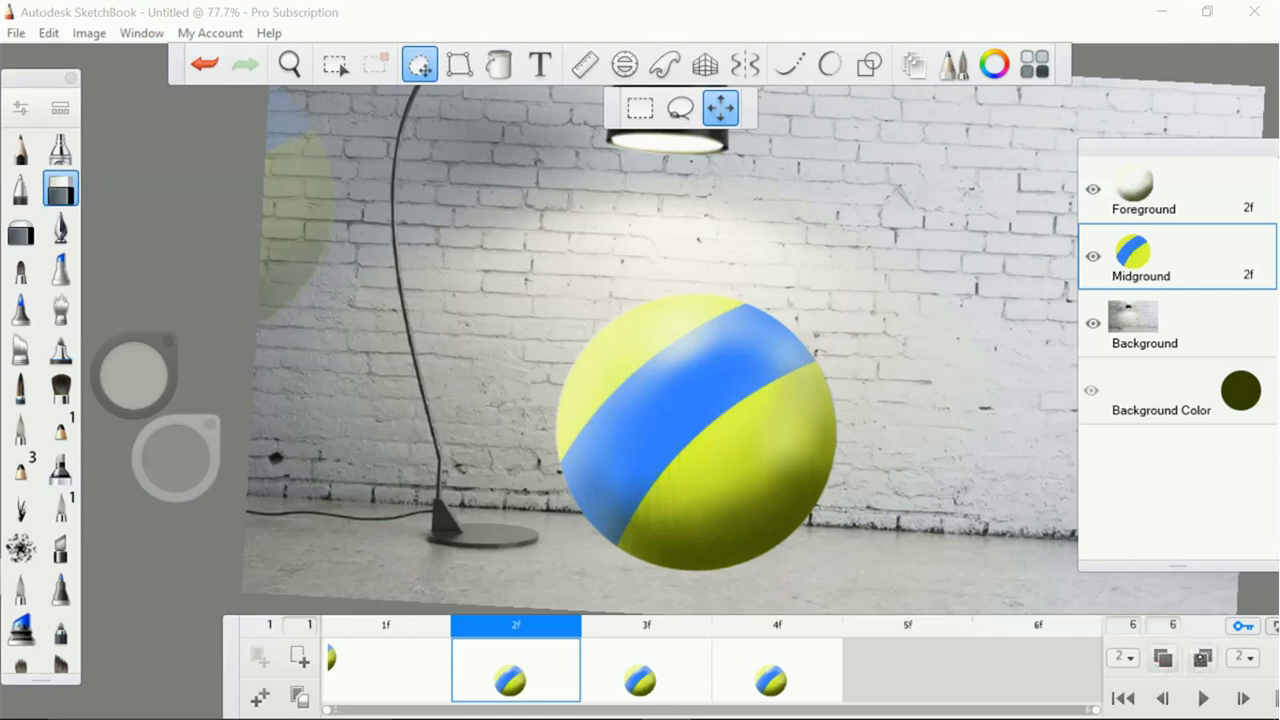
mouse_move(898, 576)
left_mouse_down()
mouse_move(703, 429)
mouse_move(607, 401)
left_mouse_up()
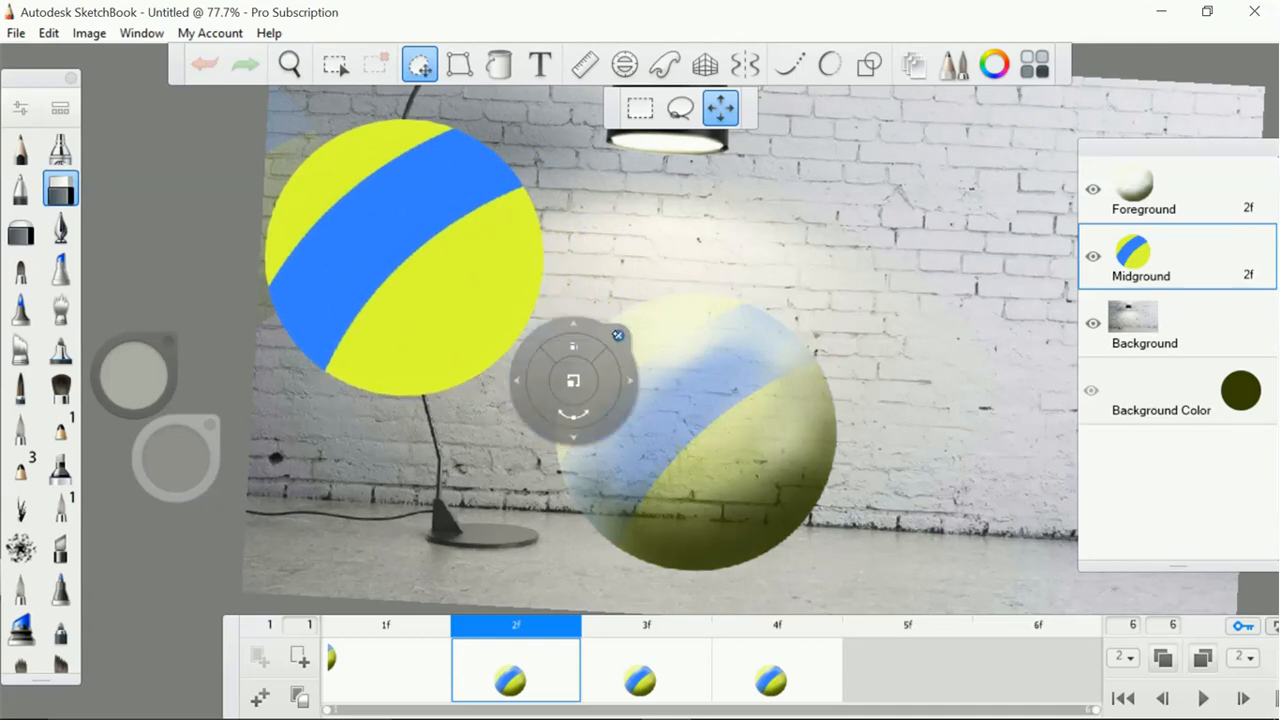
left_click(617, 334)
In frame 2, move the Foreground shading onto the relocated ball and rotate it so that the dark shade sits underneath
left_click(1138, 173)
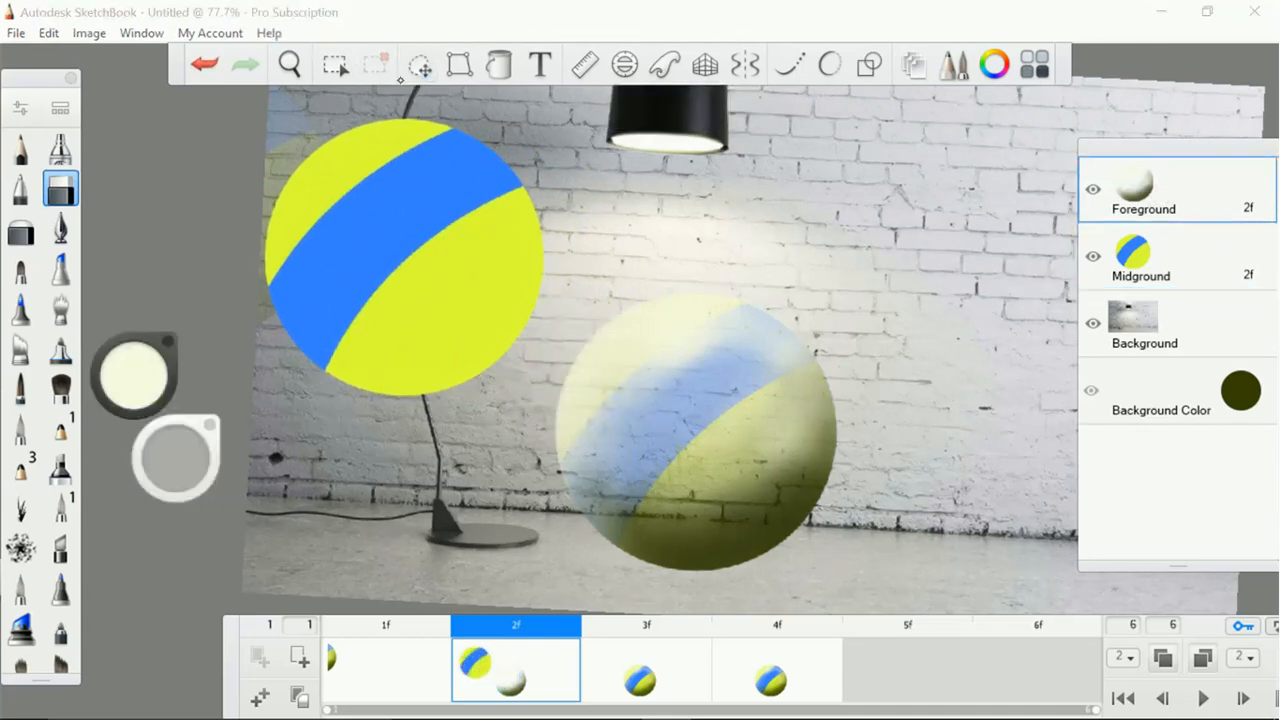
left_click(420, 64)
left_click_drag(823, 491, 874, 518)
left_click_drag(590, 334, 598, 318)
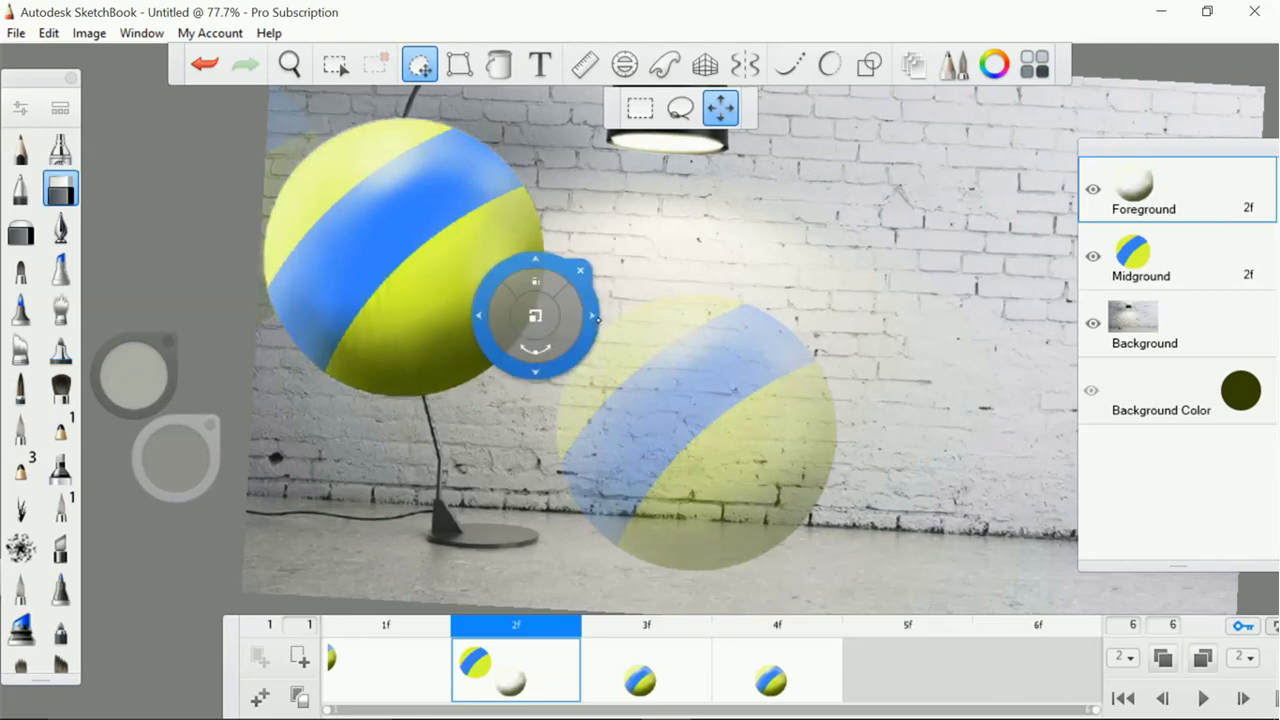
left_click(580, 270)
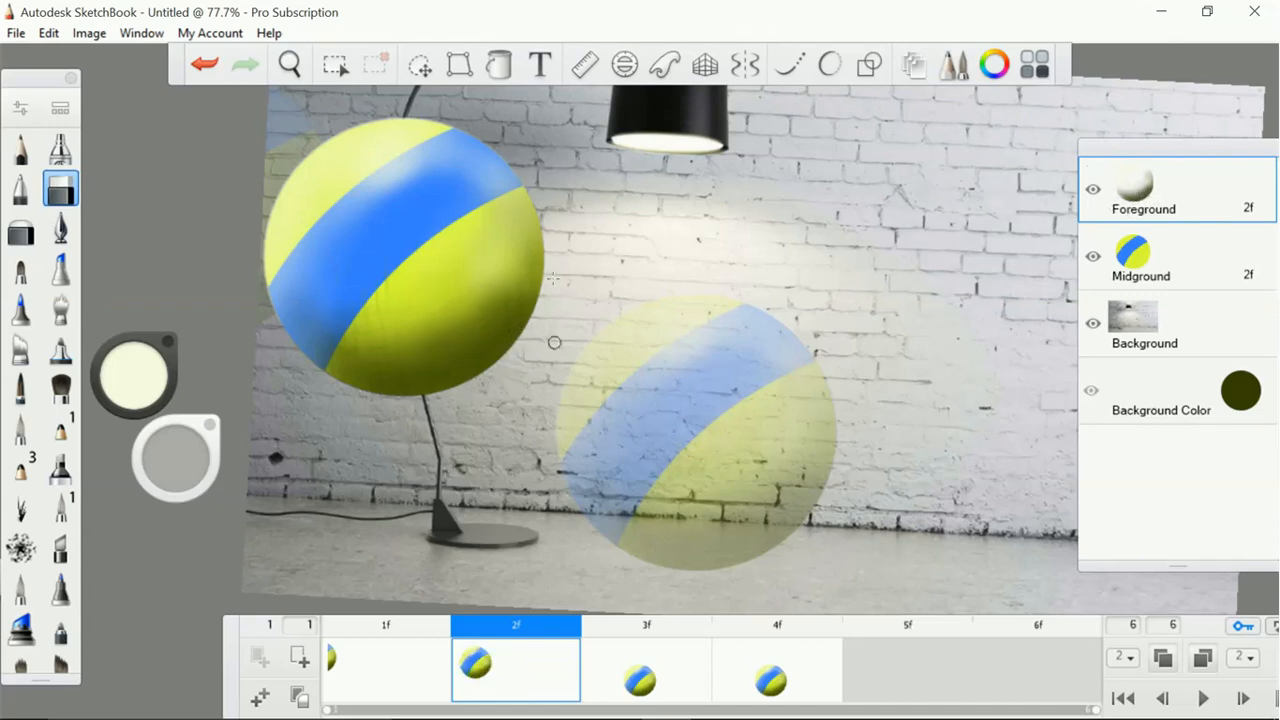
left_click(420, 64)
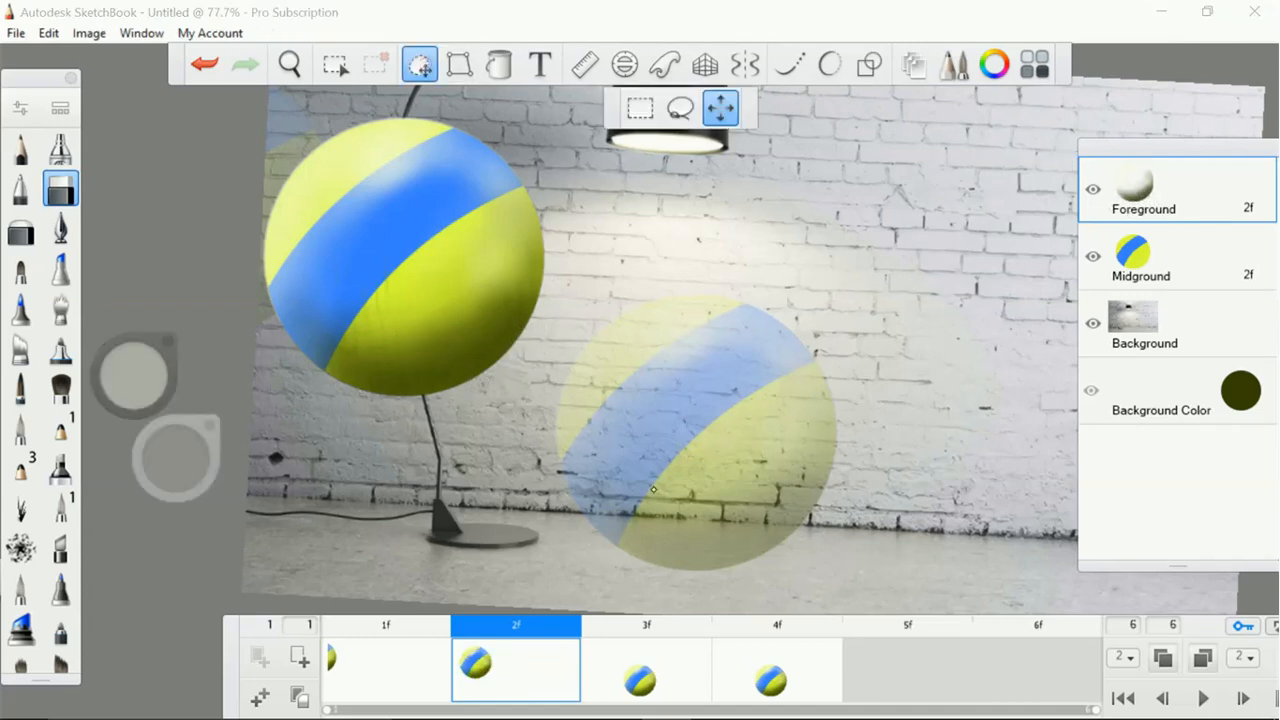
left_click_drag(694, 455, 694, 456)
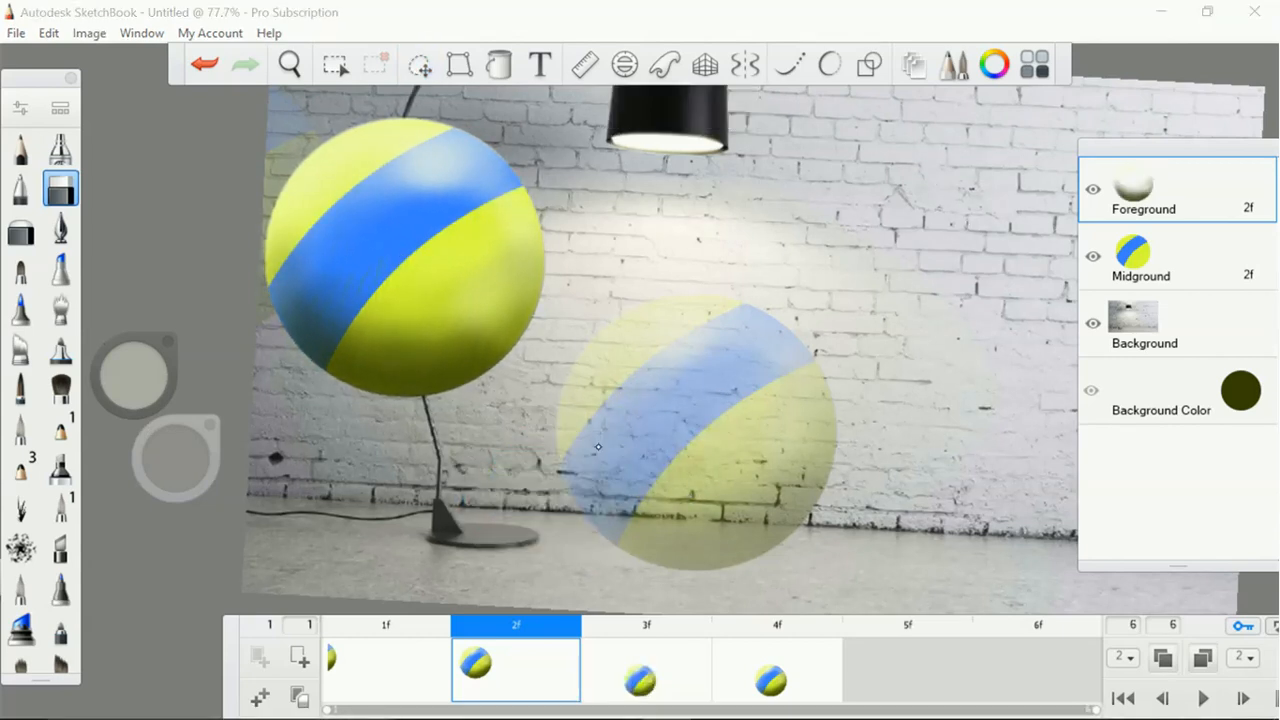
Rotate the Midground ball in frame 2 until its blue stripe is nearly horizontal, and realign it beneath the shading
left_click(1155, 256)
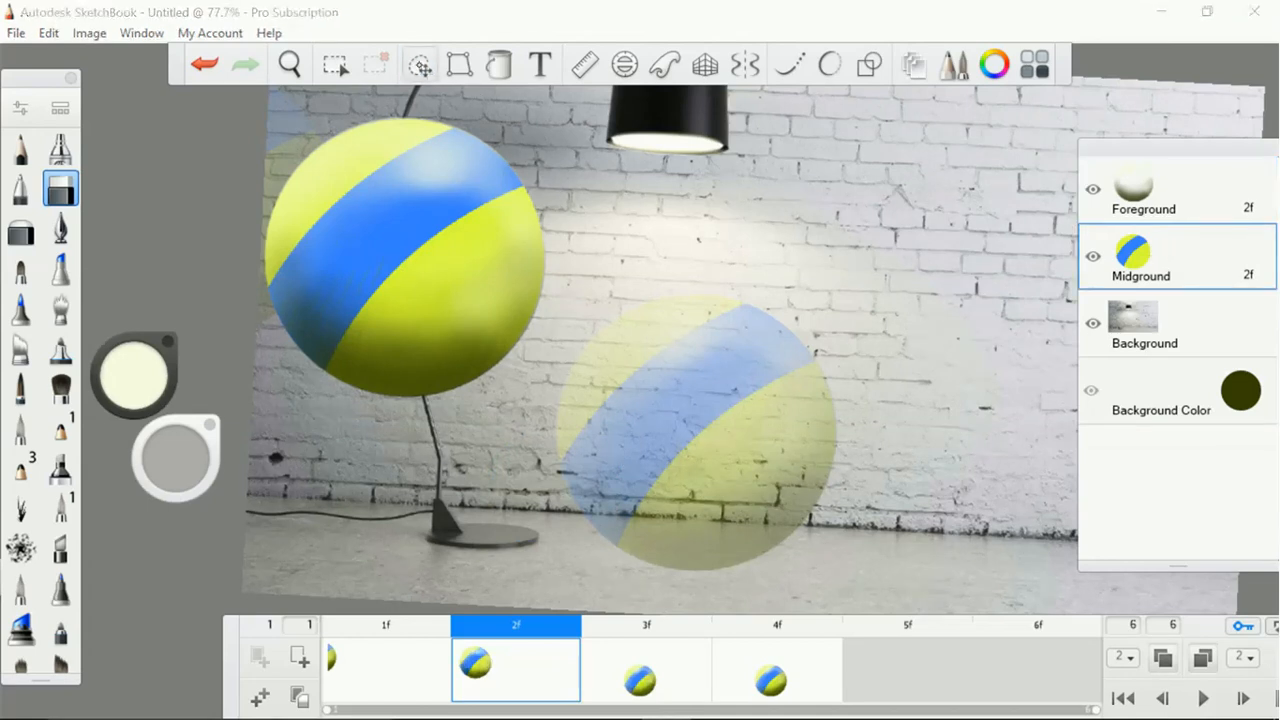
left_click(420, 65)
left_click_drag(780, 424, 780, 425)
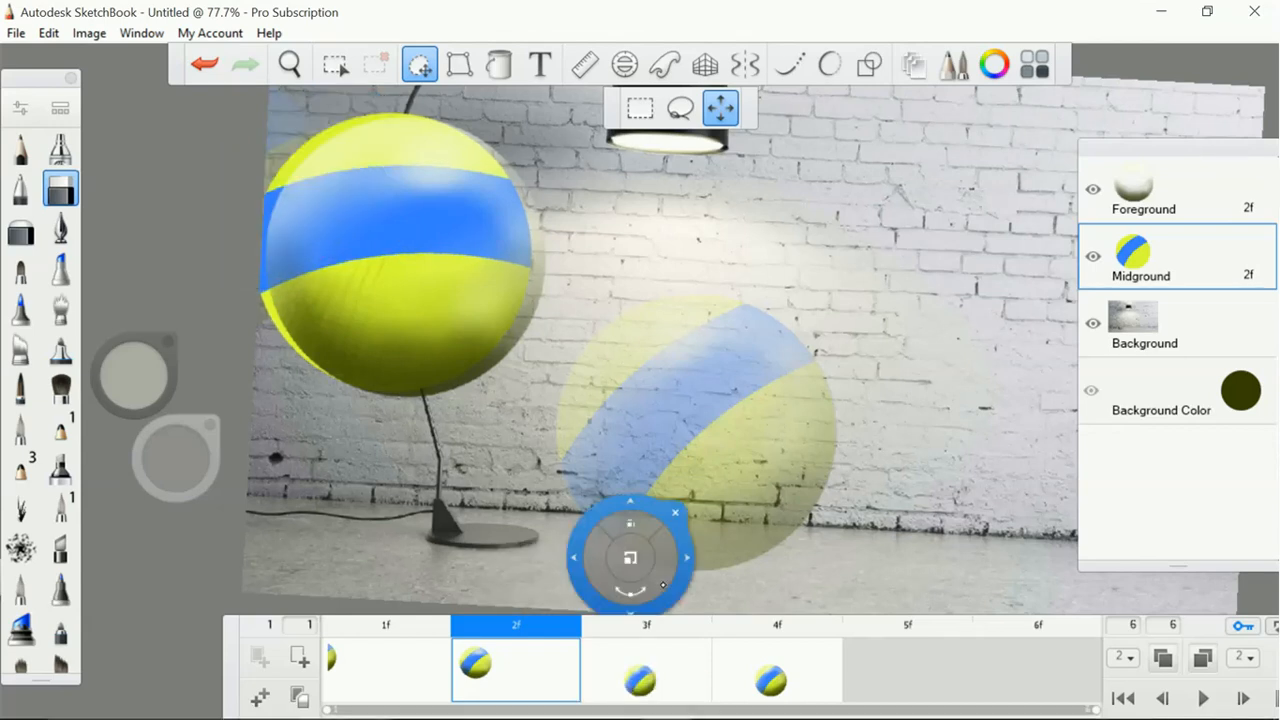
left_click_drag(724, 540, 813, 529)
left_click(810, 472)
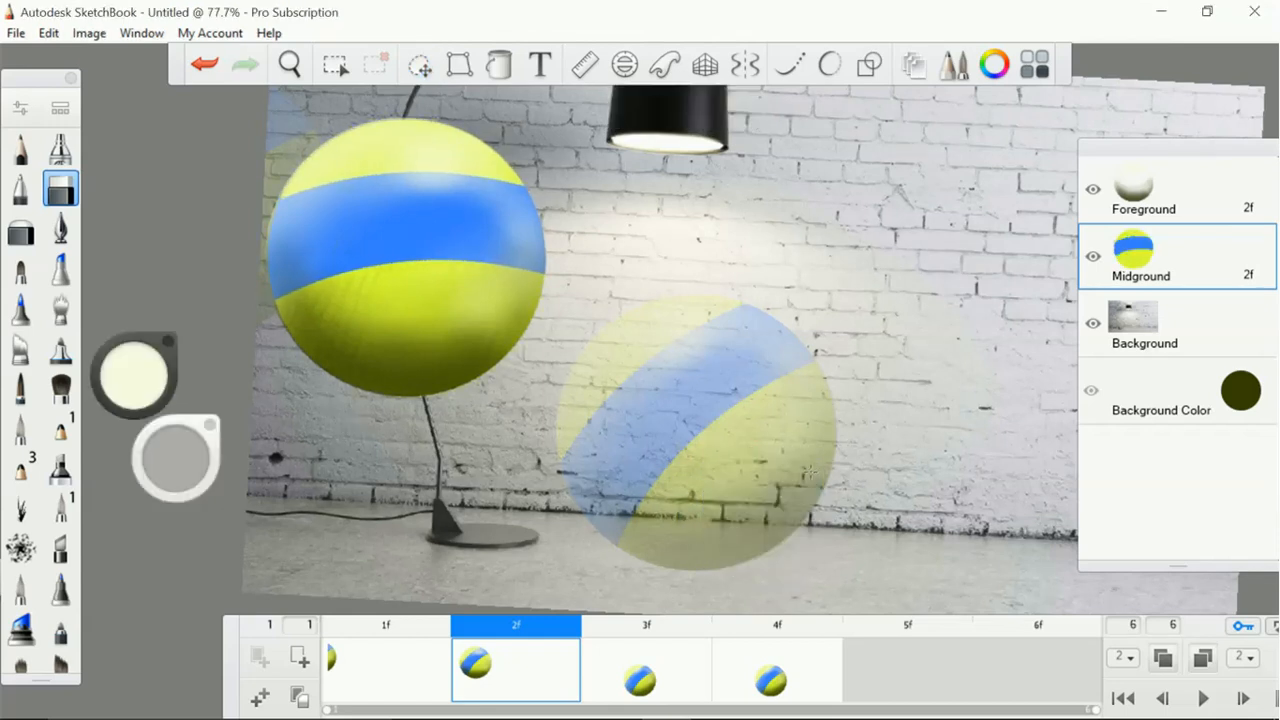
In frame 3, move the ball and its shading up between frames 2 and 4, rotating the stripe to slope down to the right
left_click(639, 653)
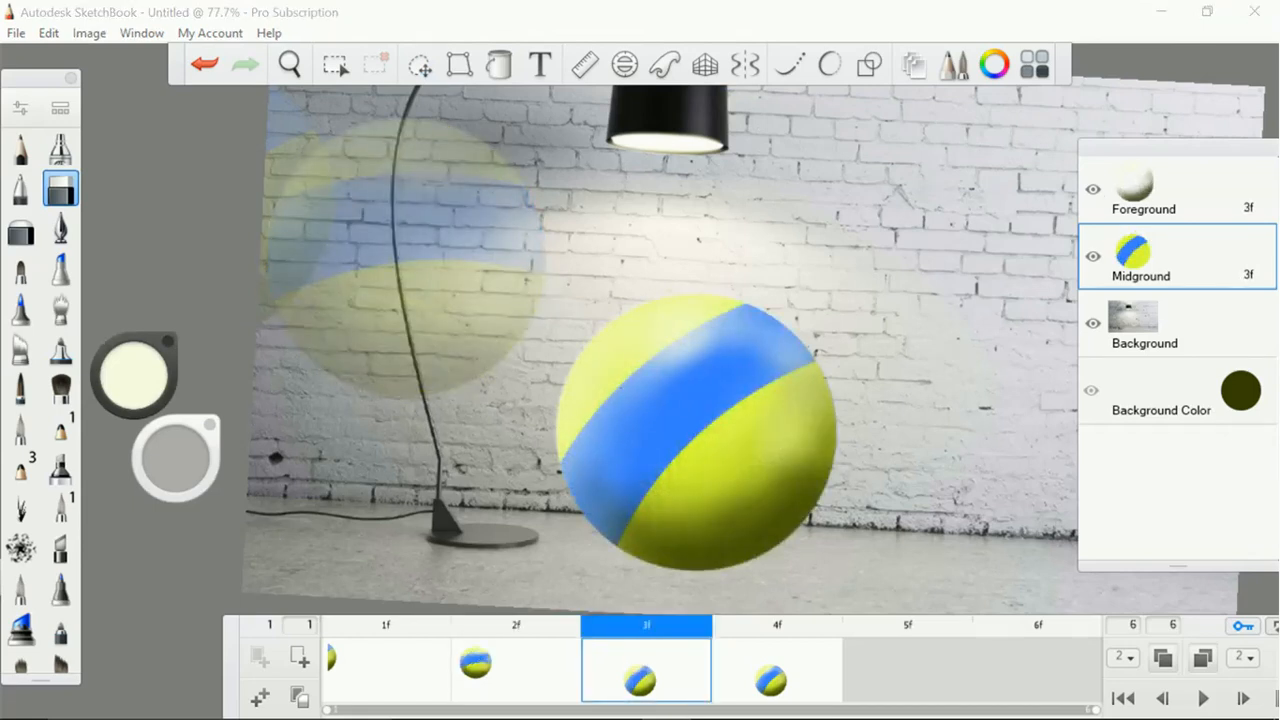
left_click(419, 64)
mouse_move(938, 524)
left_mouse_down()
mouse_move(963, 481)
mouse_move(905, 471)
mouse_move(860, 442)
left_mouse_up()
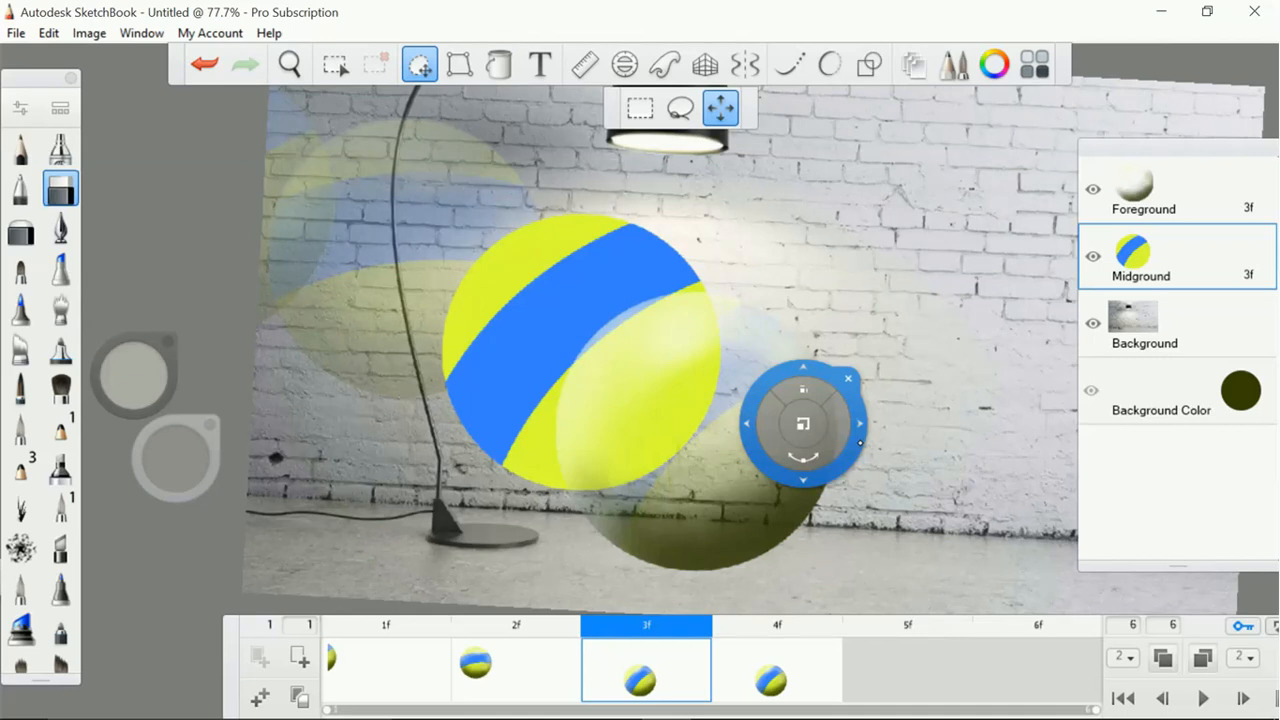
left_click_drag(848, 452, 746, 574)
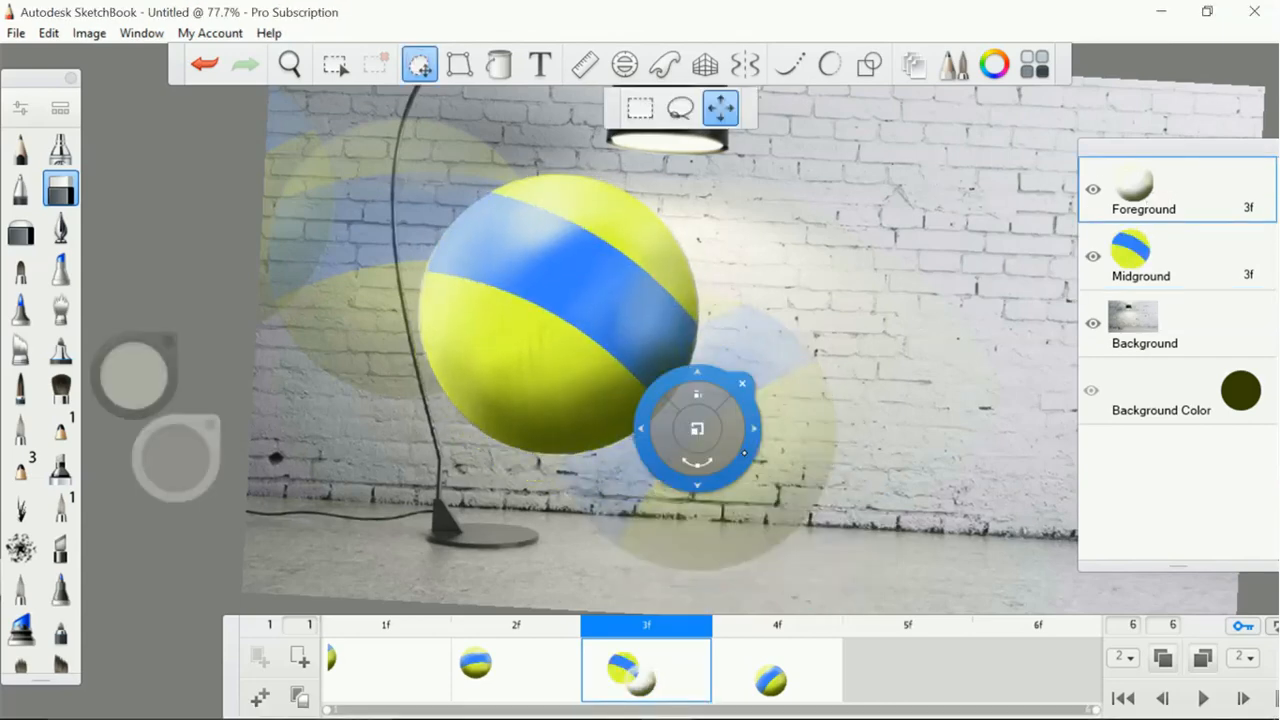
left_click_drag(890, 568, 890, 569)
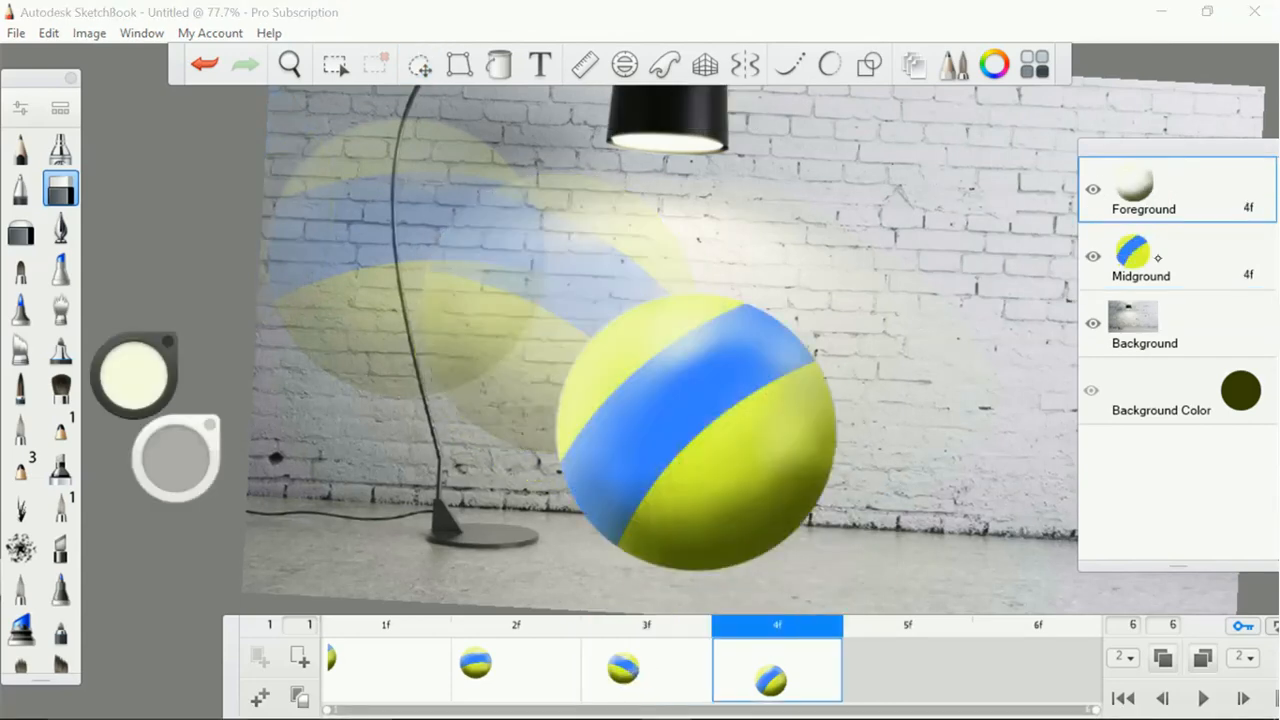
In frame 4, rotate the Midground ball clockwise so the blue stripe slopes steeply down to the right, and nudge it into place
left_click(1157, 257)
mouse_move(965, 540)
left_mouse_down()
mouse_move(943, 566)
mouse_move(720, 640)
left_mouse_up()
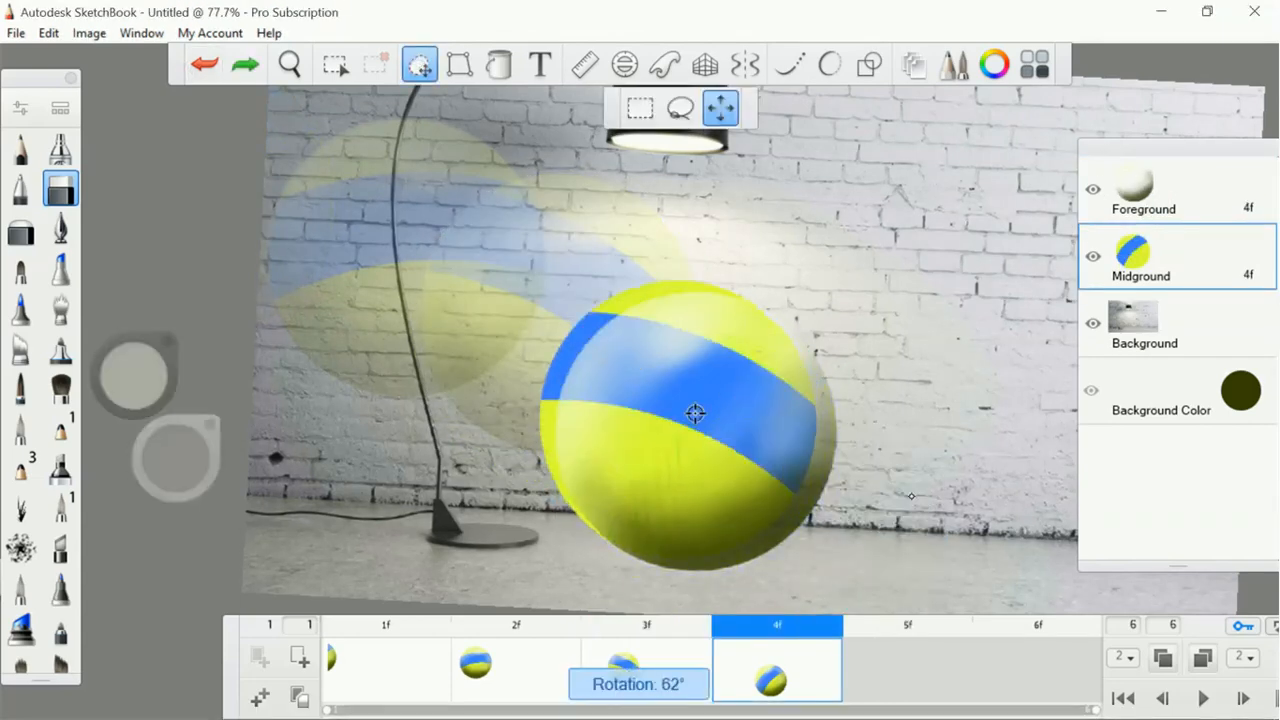
left_click_drag(694, 411, 706, 424)
Adjust the Foreground shading in frame 4 so that it covers the rotated ball with the dark side underneath
left_click(1160, 201)
left_click(420, 65)
left_click_drag(818, 490, 826, 503)
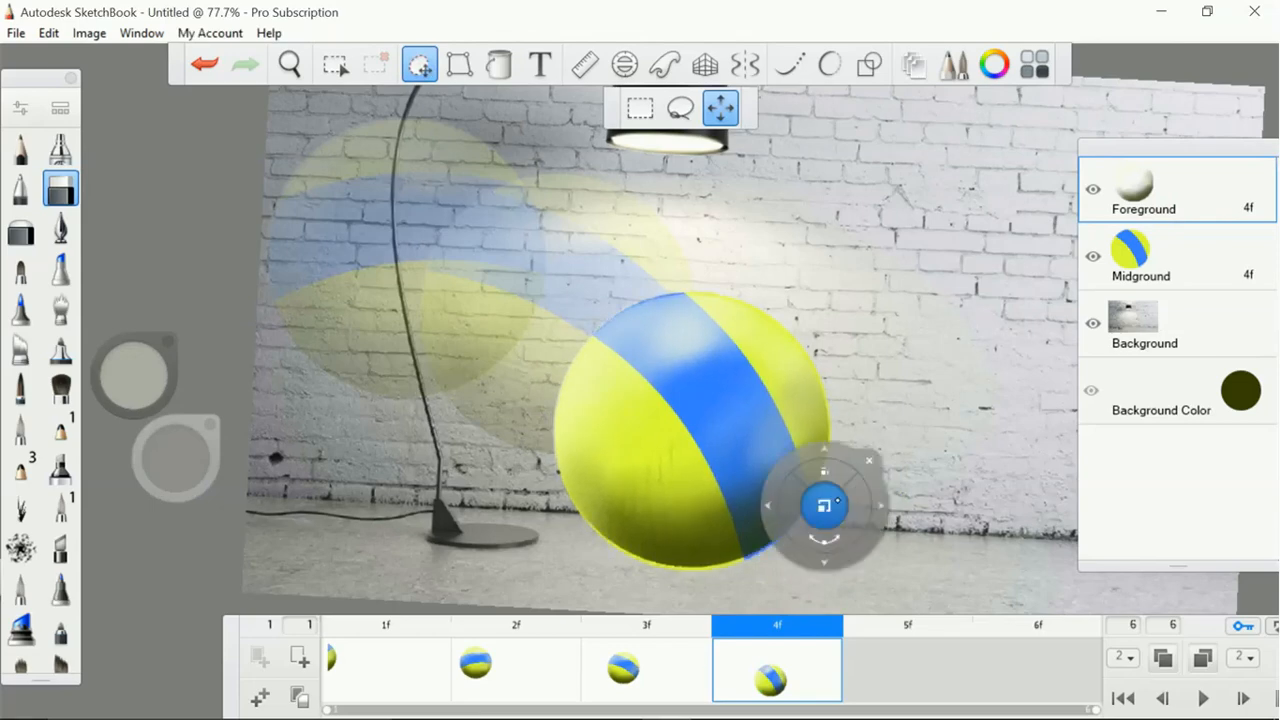
Fill frame 5 with a copy of the ball from frame 3
left_click(891, 657)
left_click(646, 668)
mouse_move(777, 668)
left_mouse_down()
mouse_move(994, 674)
mouse_move(908, 670)
left_mouse_up()
In frame 5, move the shading and the Midground ball to the right of frame 4's ball, rotating the stripe to nearly vertical
left_click(420, 65)
left_click_drag(787, 421, 1120, 480)
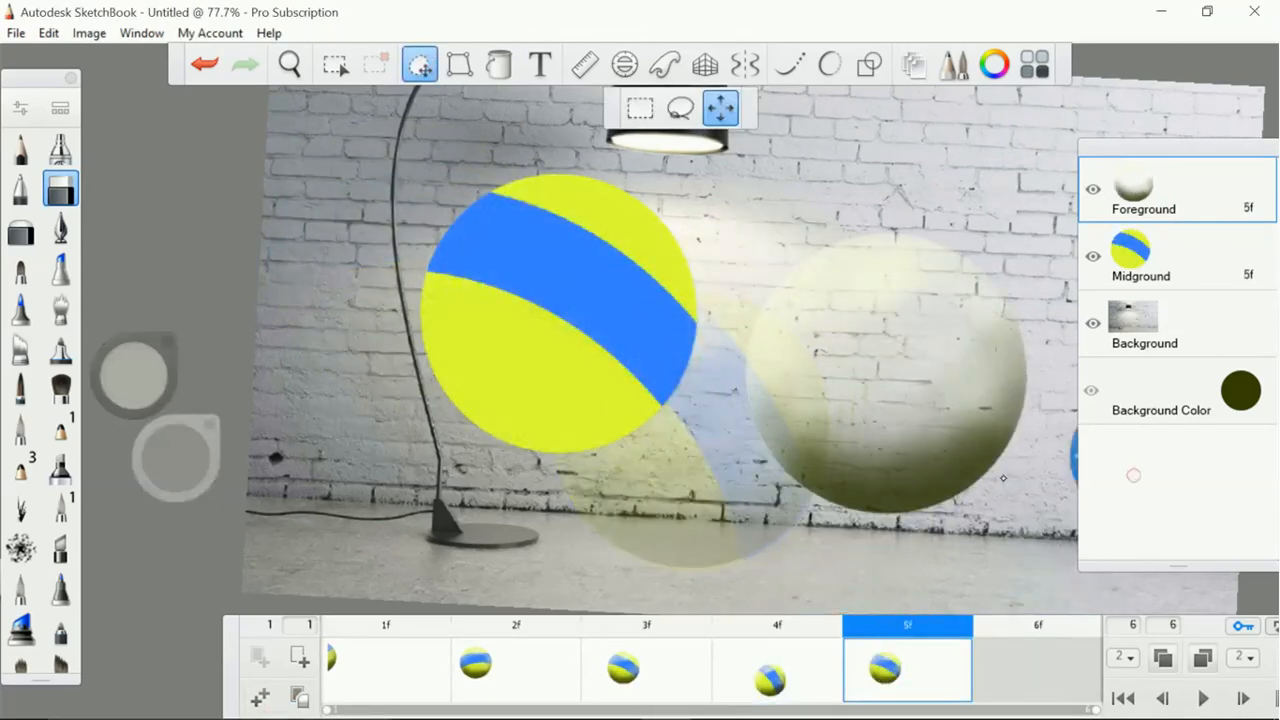
left_click(1142, 257)
left_click_drag(578, 313, 906, 374)
mouse_move(985, 360)
left_mouse_down()
mouse_move(934, 448)
mouse_move(904, 436)
left_mouse_up()
left_click(420, 65)
Copy frame 5 into frame 6 and move the Midground ball up to the right, rotating its stripe to slope upward
left_click_drag(908, 670, 1038, 670)
left_click(420, 65)
left_click_drag(649, 407, 827, 288)
left_click_drag(830, 300, 790, 340)
left_click(430, 64)
Move the Foreground shading in frame 6 up to the right so that it covers the relocated ball
left_click(1170, 205)
left_click(420, 65)
left_click_drag(650, 407, 835, 290)
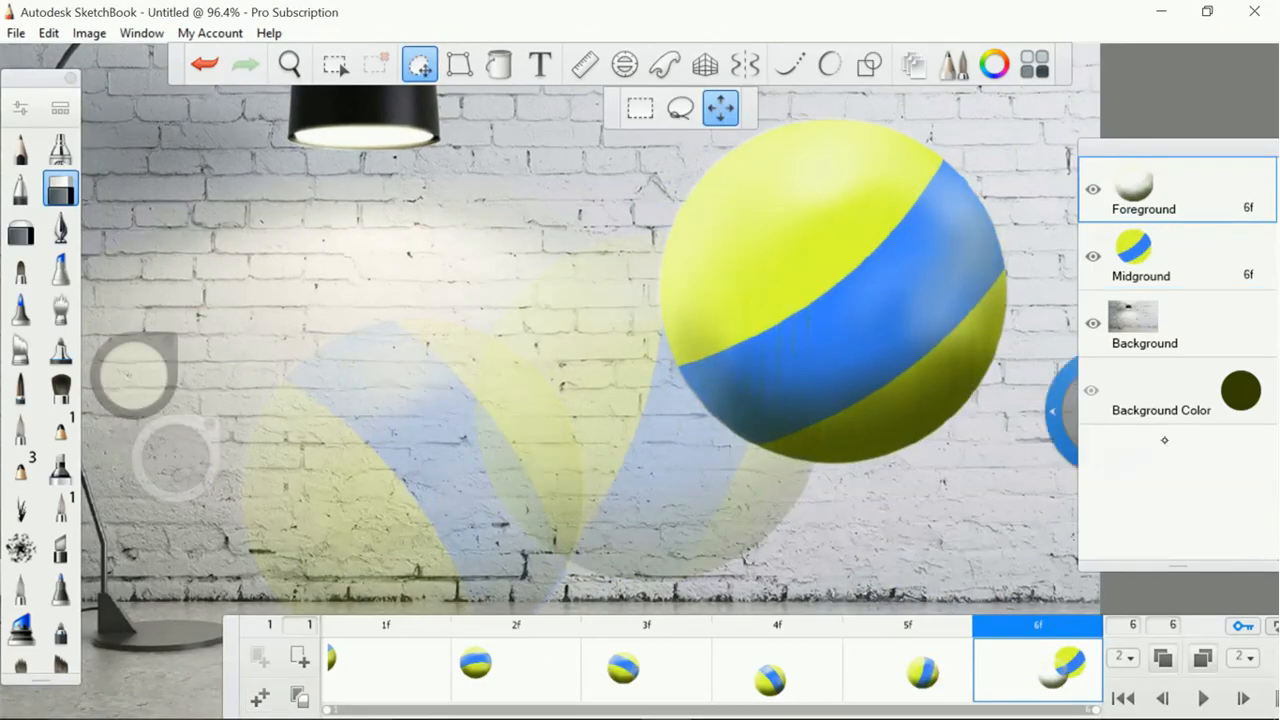
left_click(420, 65)
Add a seventh frame to the animation and copy the ball from frame 6 into it
left_click(299, 700)
left_click(415, 699)
left_click(229, 306)
left_click_drag(936, 667, 1047, 667)
In frame 7, move the shading and the Midground ball partly past the canvas's right edge, rotating the stripe to slope downward
left_click(420, 65)
left_click_drag(740, 528, 948, 497)
left_click(1142, 257)
mouse_move(829, 317)
left_mouse_down()
mouse_move(940, 306)
mouse_move(1011, 280)
left_mouse_up()
left_click_drag(985, 410, 902, 491)
left_click(420, 65)
Add an eighth frame copied from frame 7, rotate the Midground ball, and move ball and shading mostly off the canvas's right edge
left_click(260, 698)
left_click_drag(926, 680, 1047, 670)
left_click(420, 65)
left_click_drag(860, 476, 891, 537)
left_click(1143, 190)
left_click_drag(732, 478, 875, 507)
left_click(420, 65)
Play the eight-frame ball animation on the whole canvas and stop it
scroll(875, 507, "down", 5)
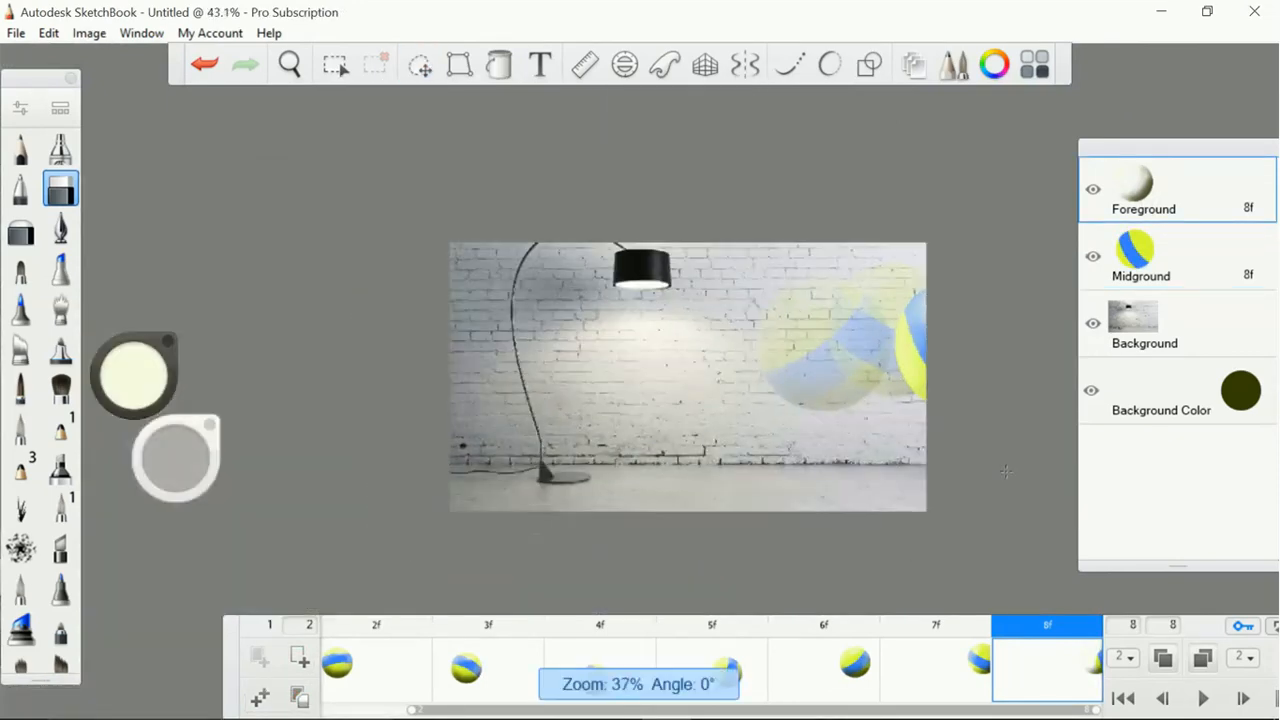
scroll(875, 507, "up", 3)
scroll(1005, 471, "up", 1)
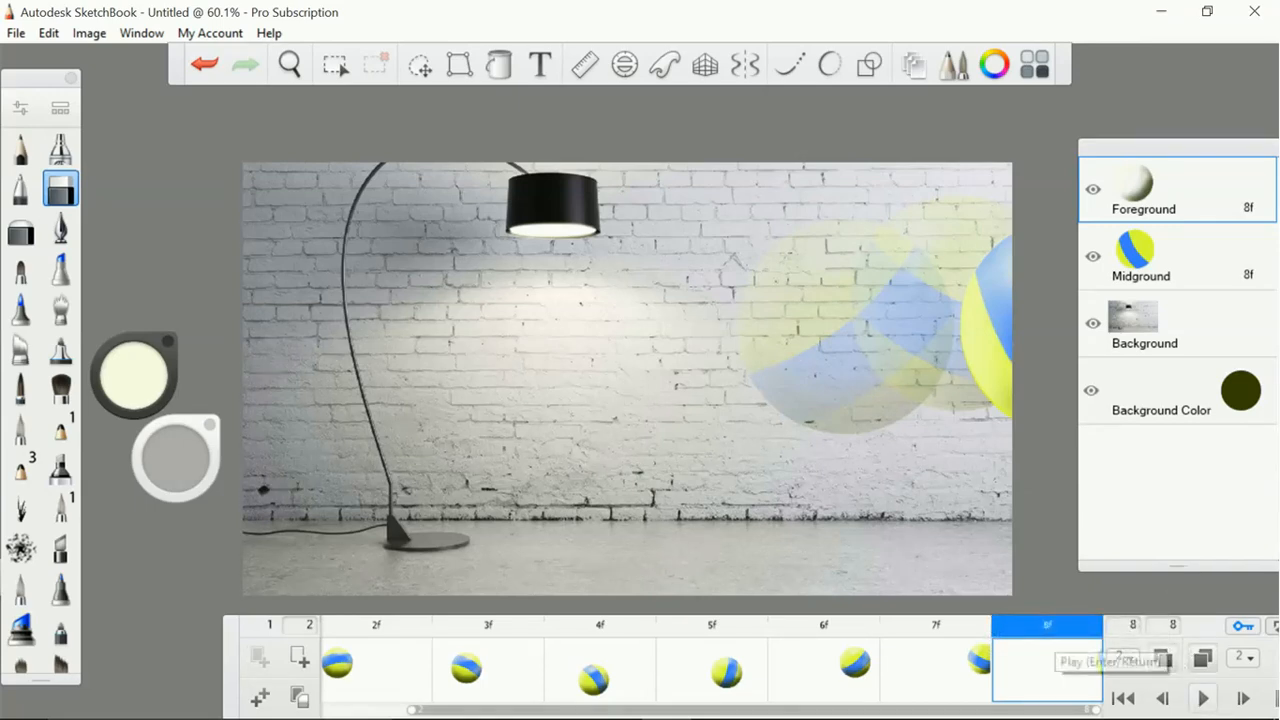
left_click(1202, 698)
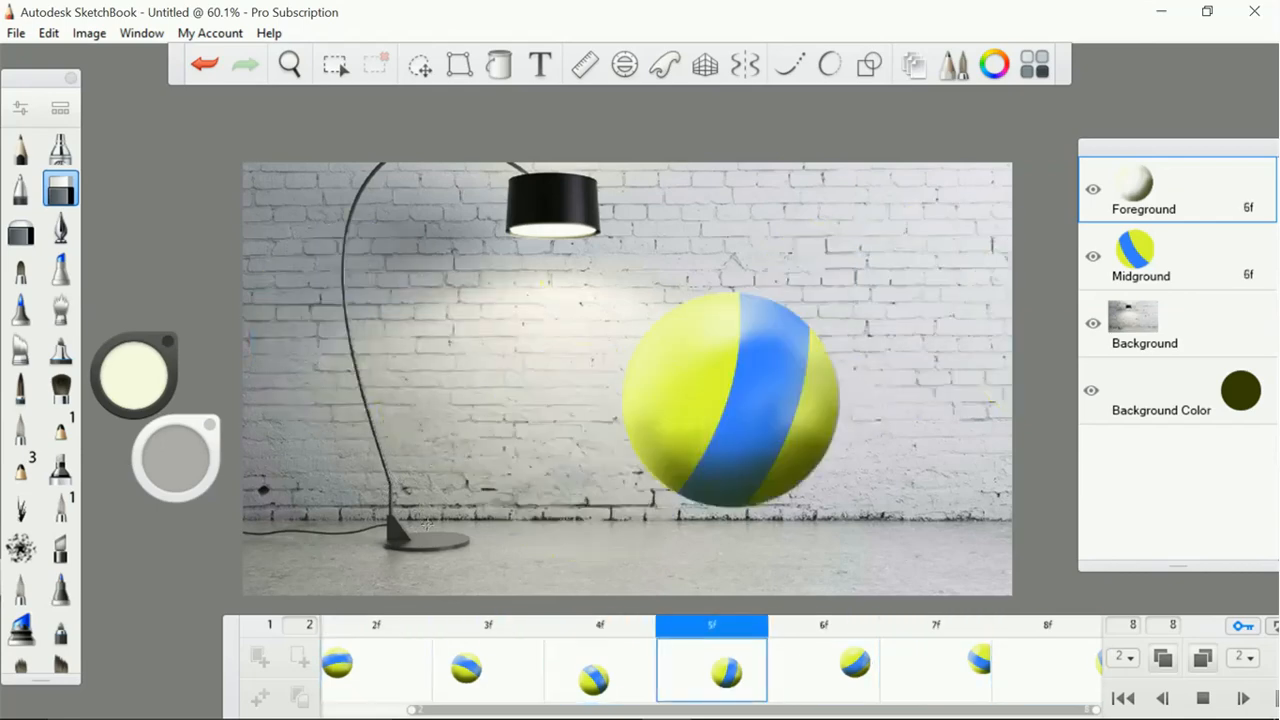
left_click(1192, 688)
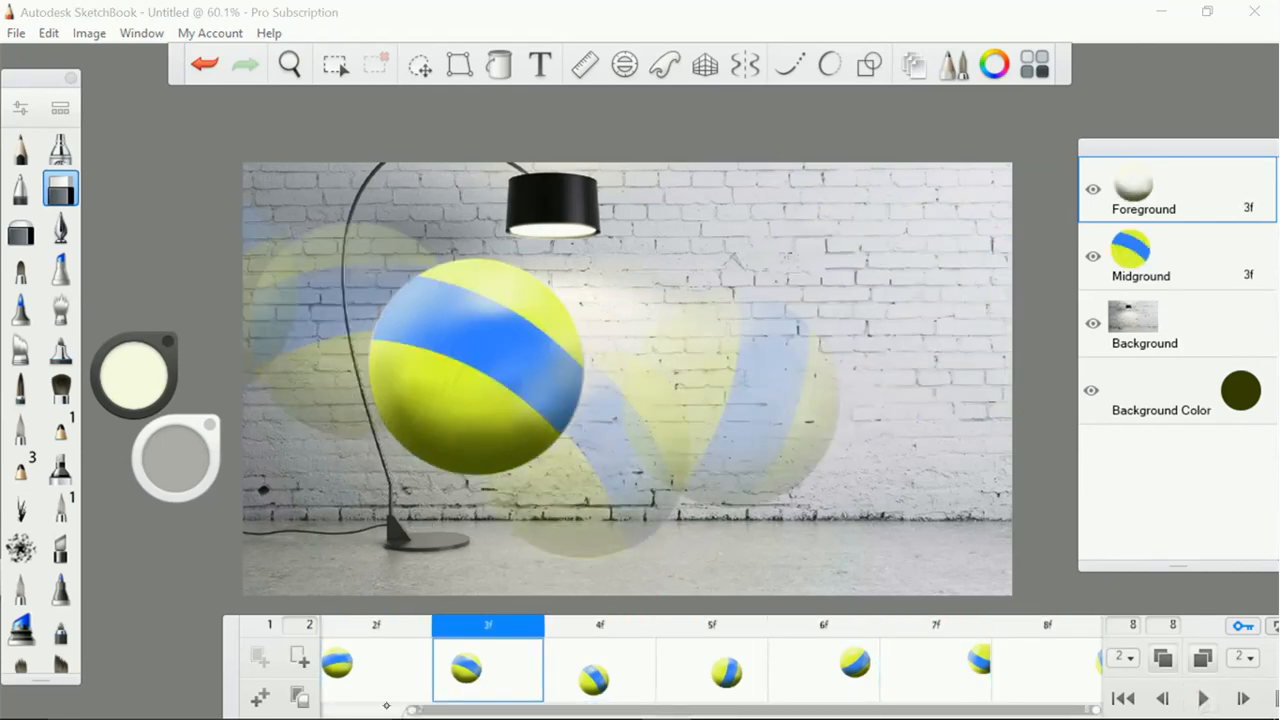
Expand the timeline range to all eight frames, narrow it to frames 7 and 8, and slide it back towards the earlier frames
left_click_drag(413, 708, 325, 708)
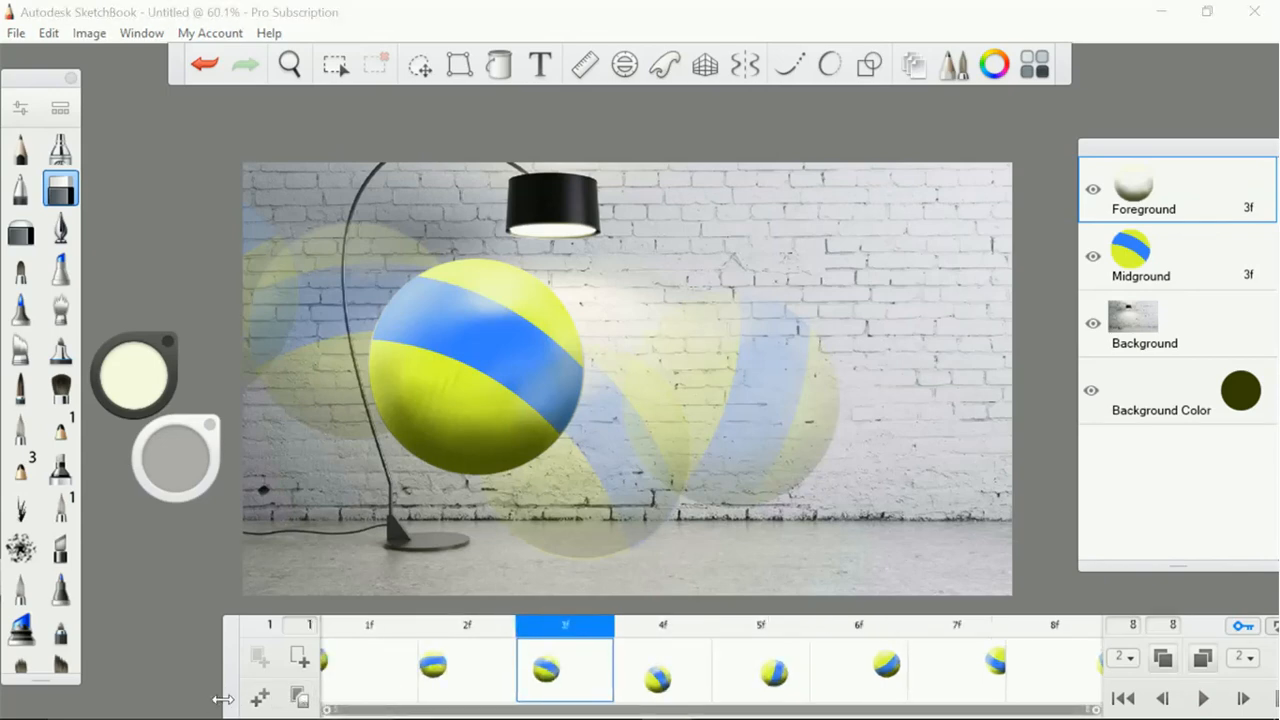
left_click_drag(222, 699, 836, 708)
left_click(1197, 684)
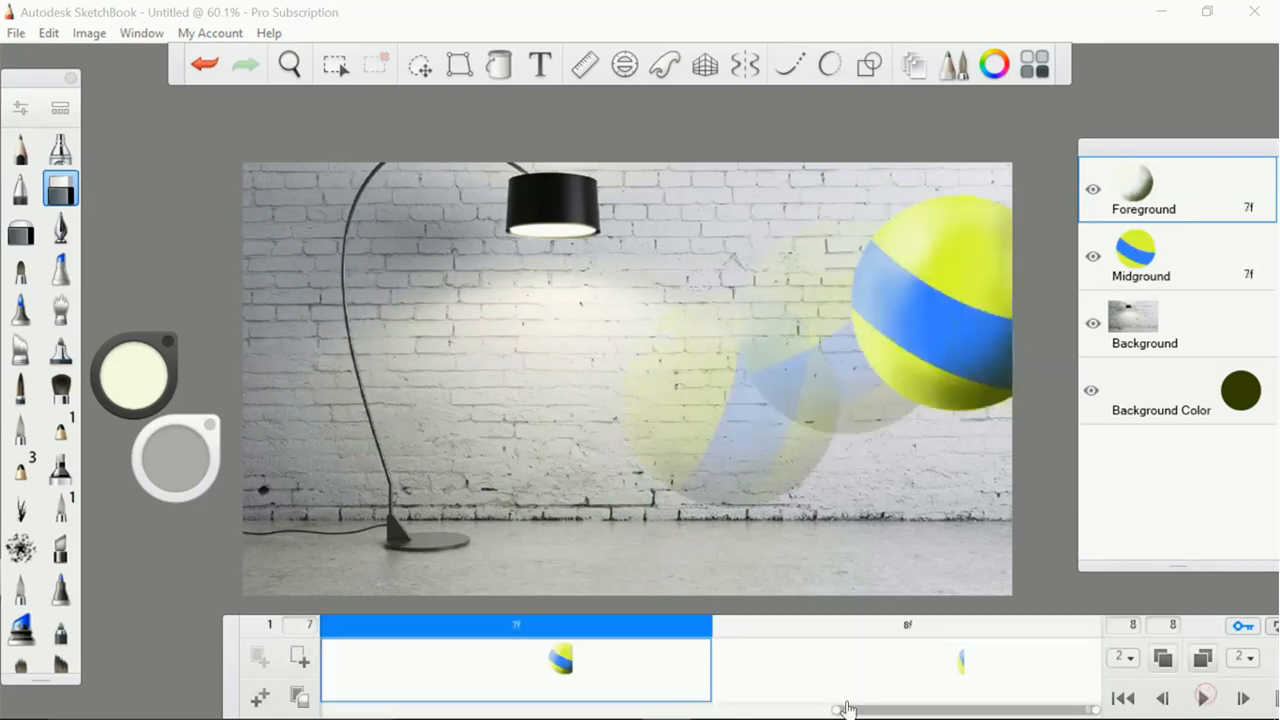
mouse_move(838, 715)
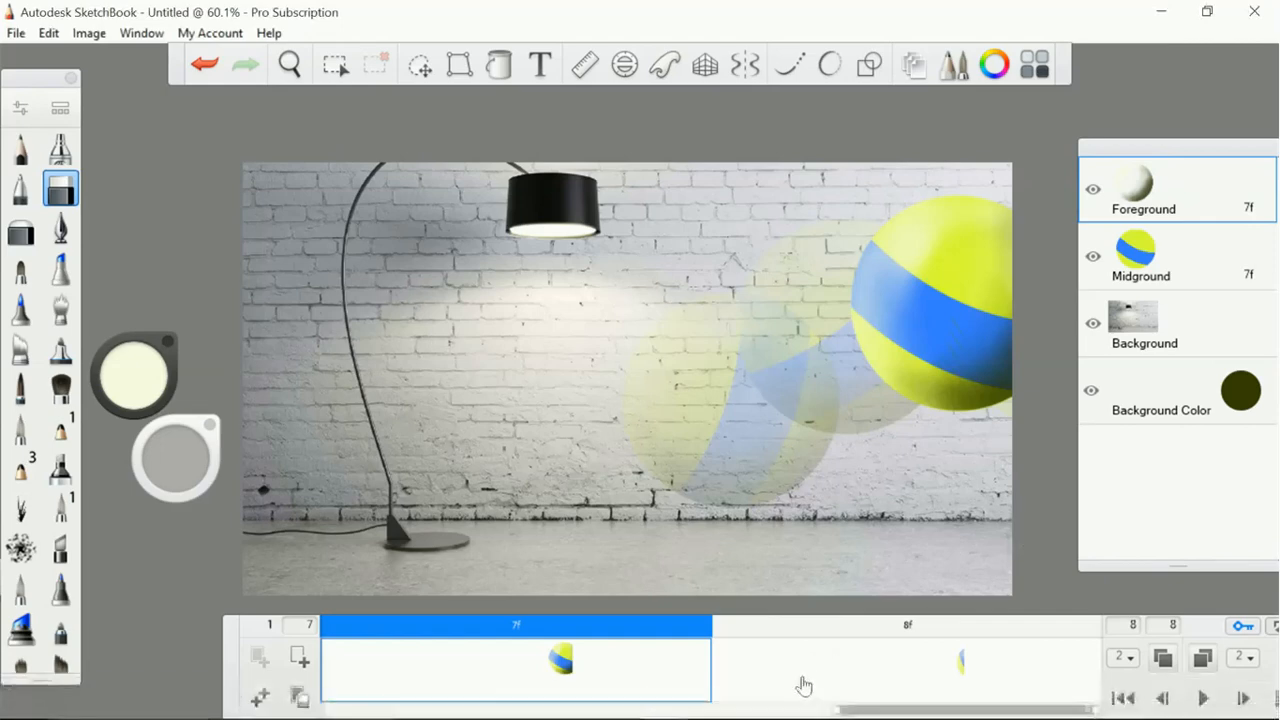
left_click_drag(842, 708, 599, 709)
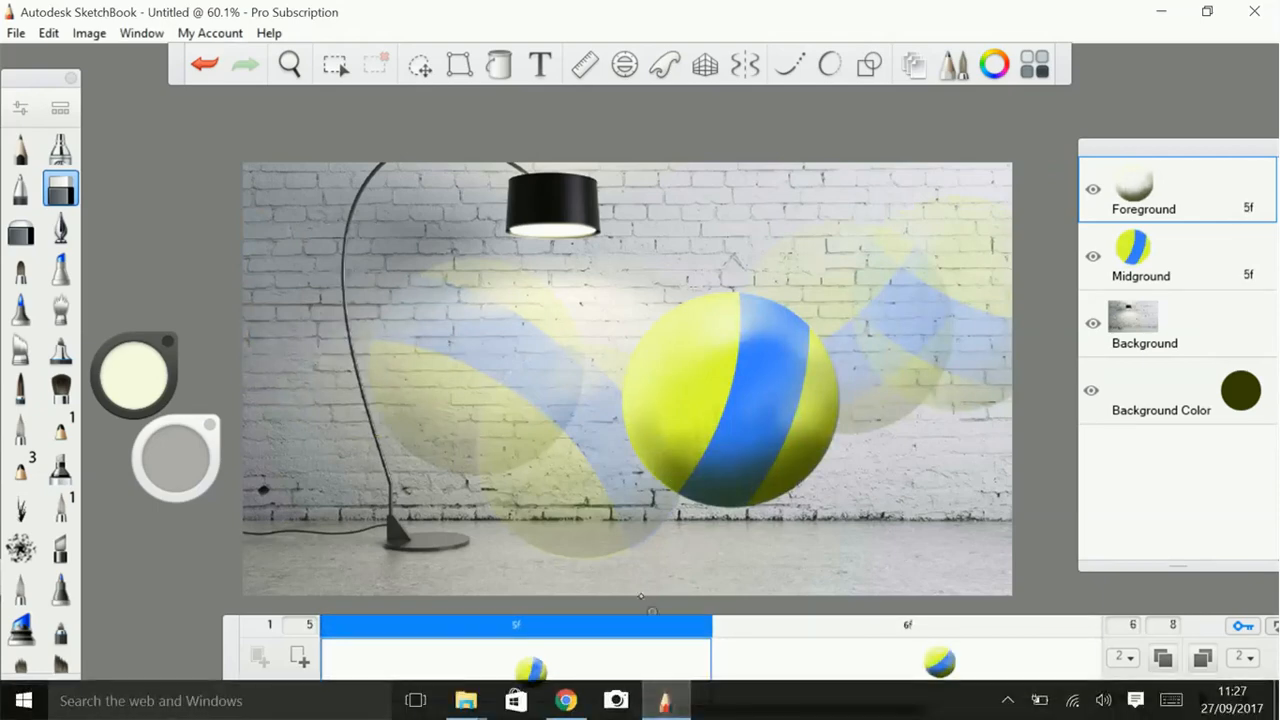
Undo the recent frame changes and ball transforms back to the Midground ball's rotation in frame 8
left_click(197, 62)
left_click(197, 63)
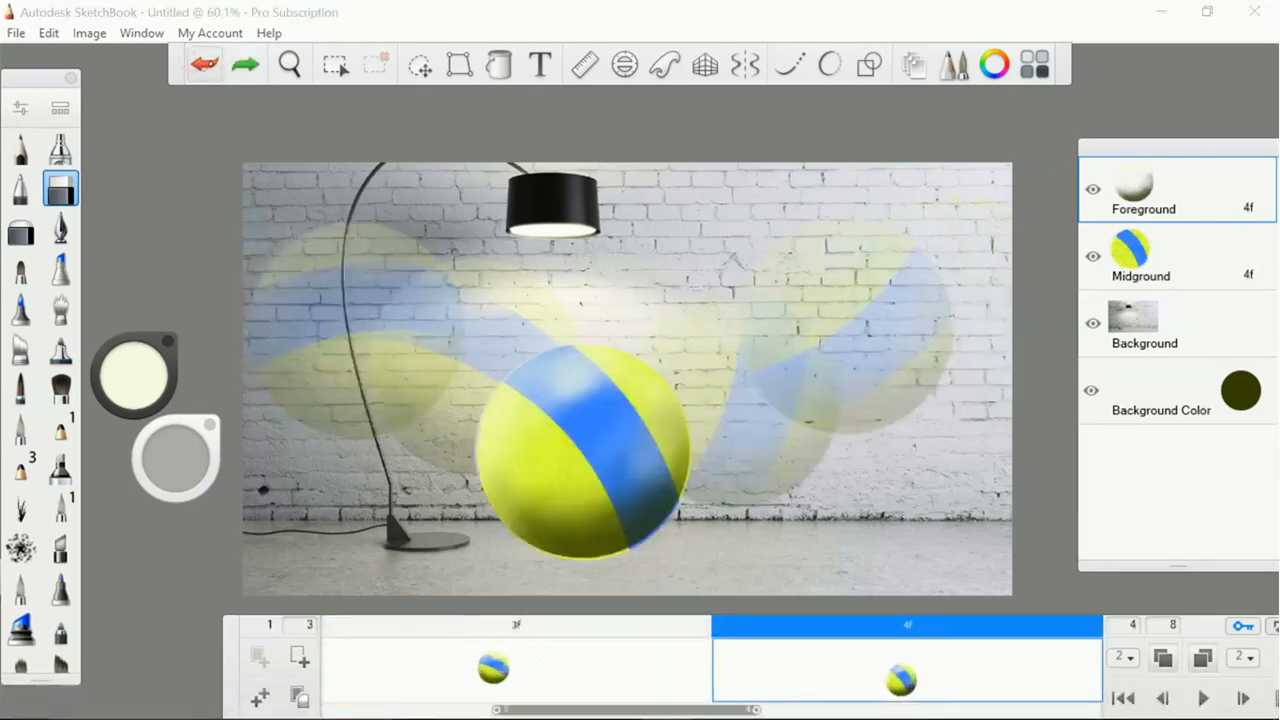
left_click(204, 64)
left_click(204, 64)
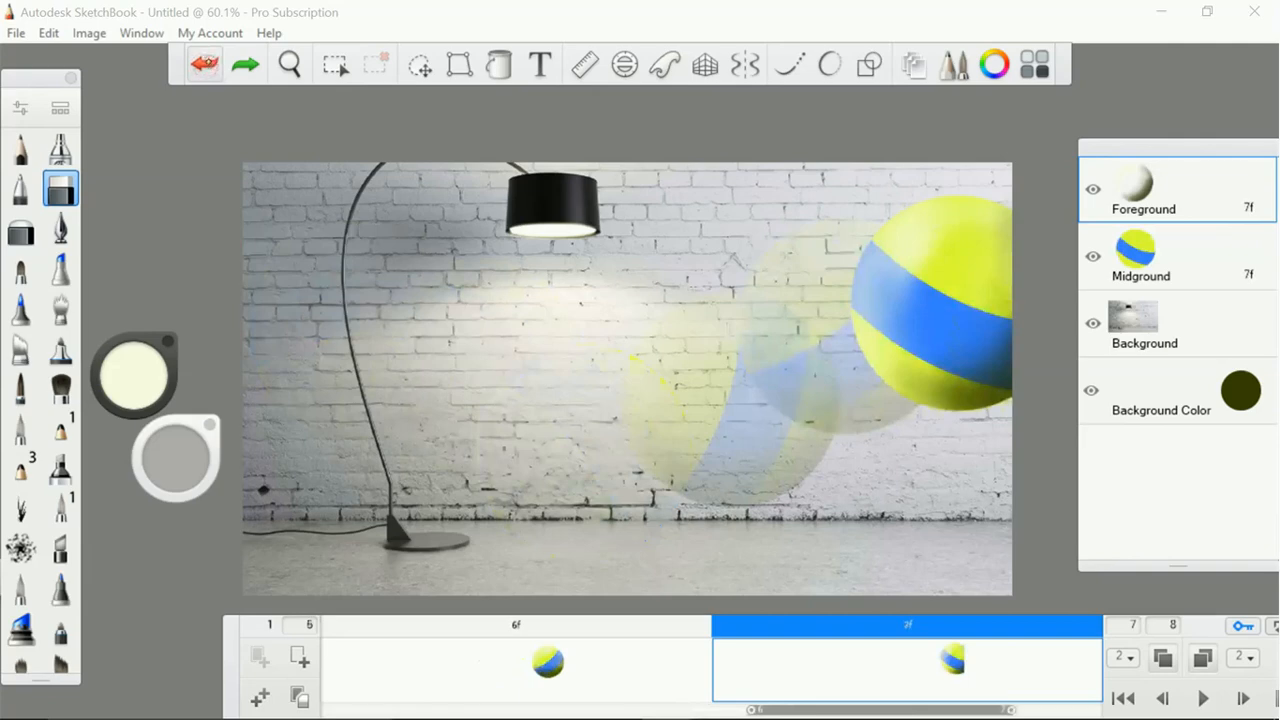
left_click(204, 64)
left_click(204, 64)
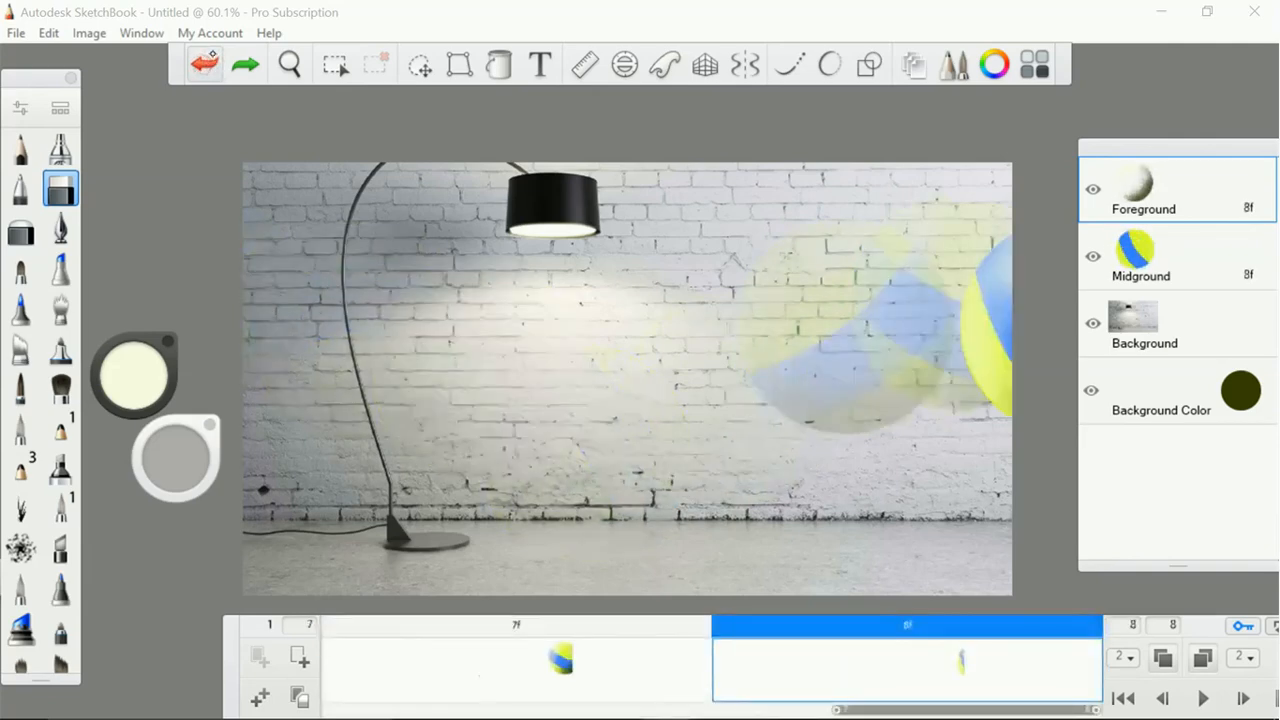
left_click(206, 63)
left_click(208, 62)
left_click(210, 61)
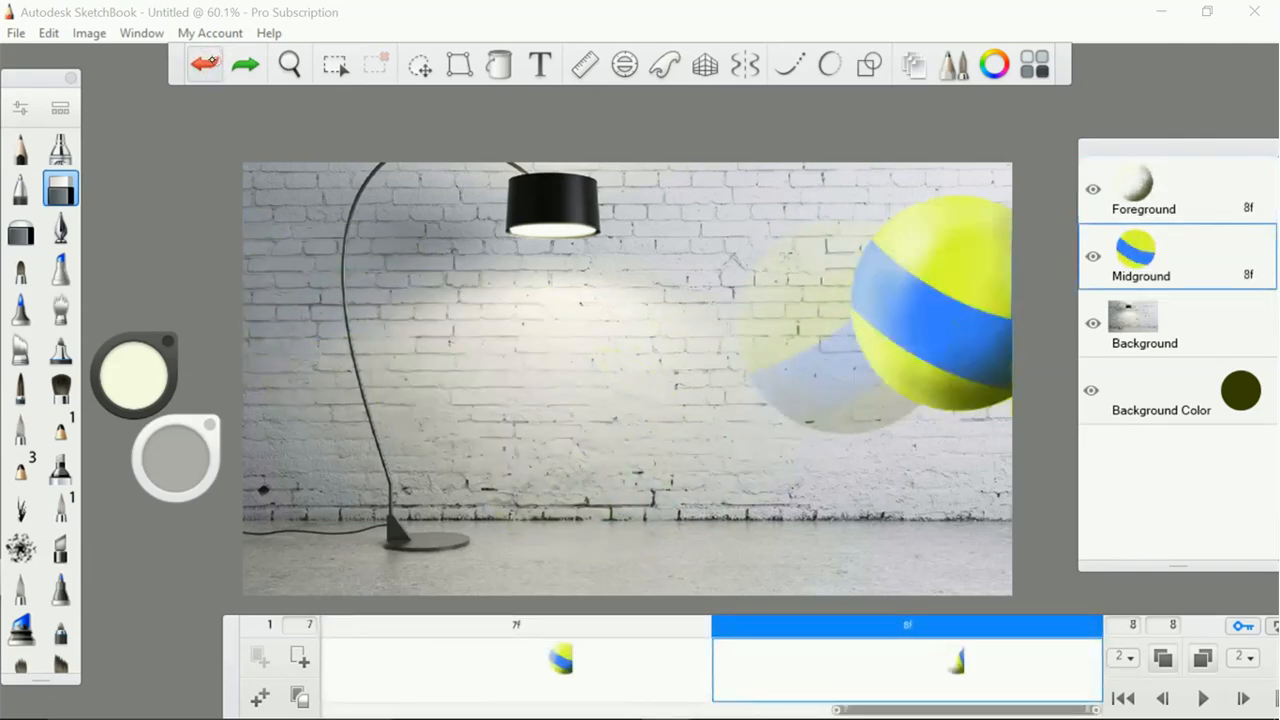
Redo the undone frame 8 ball and shading moves and the frame changes that followed
left_click(245, 63)
left_click(247, 63)
left_click(247, 63)
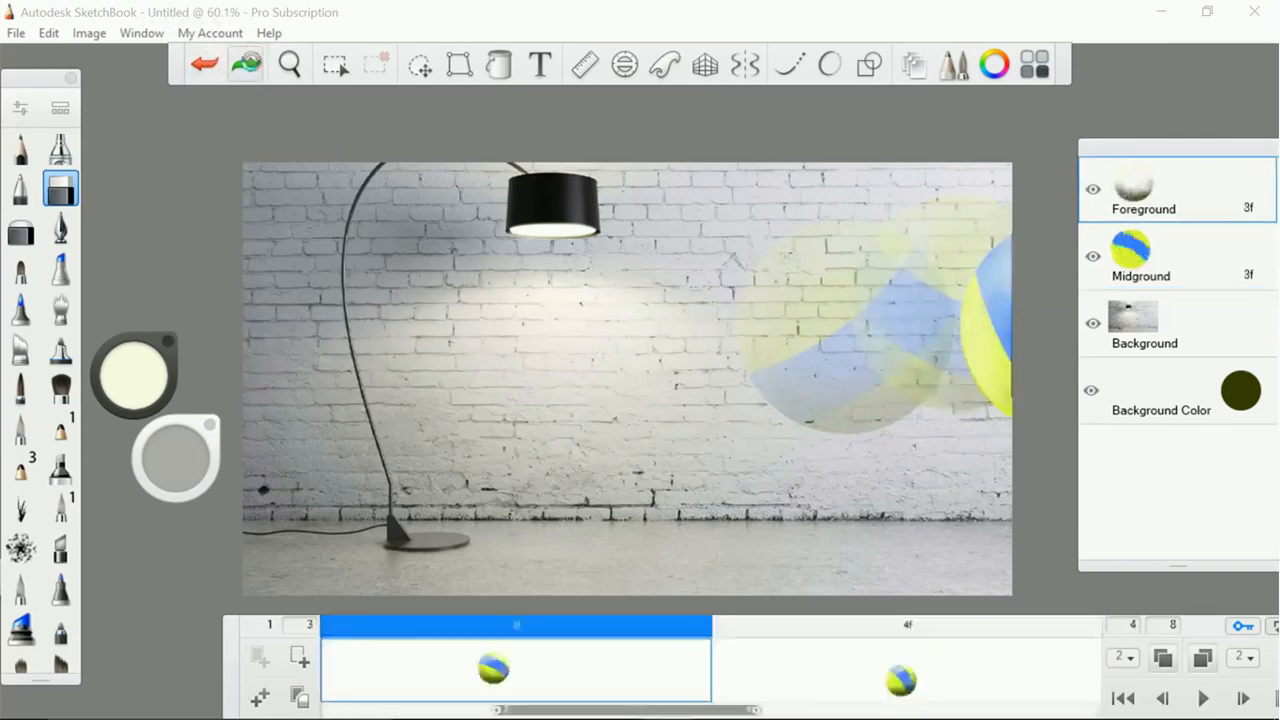
left_click(247, 63)
left_click(248, 62)
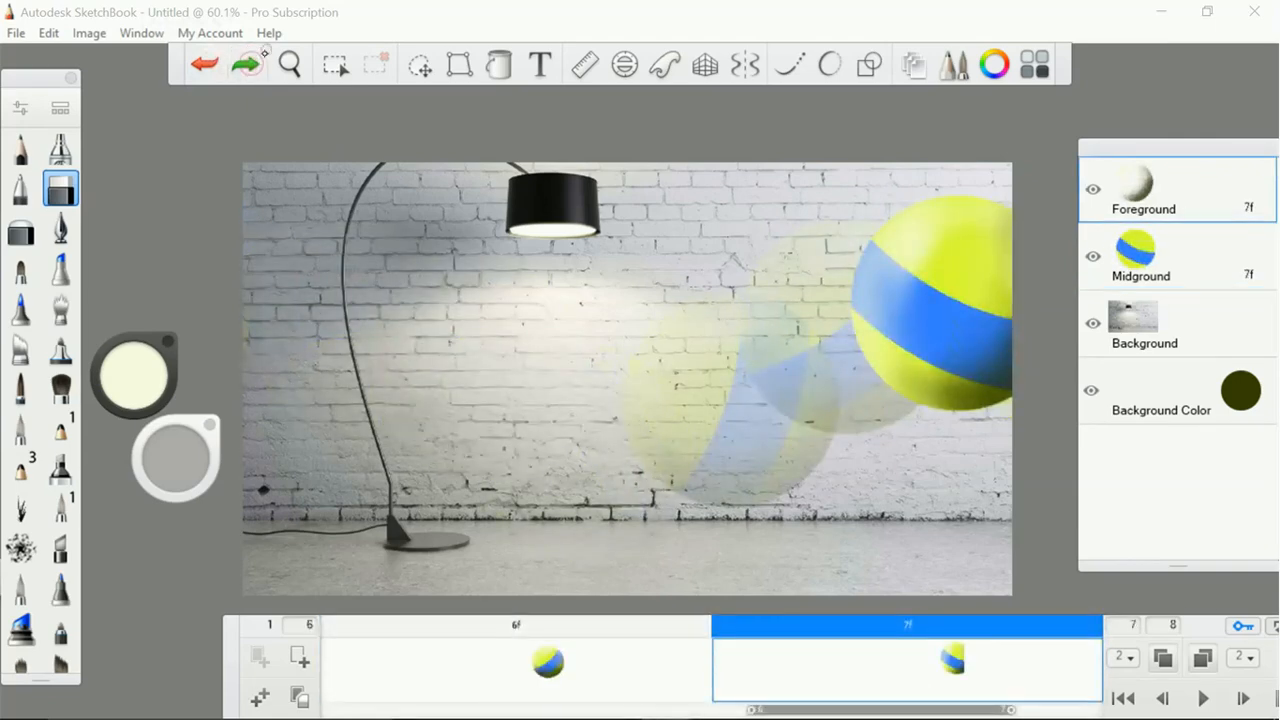
Widen the timeline range to all eight frames, play the ball animation, and stop it
left_click_drag(940, 709, 1025, 706)
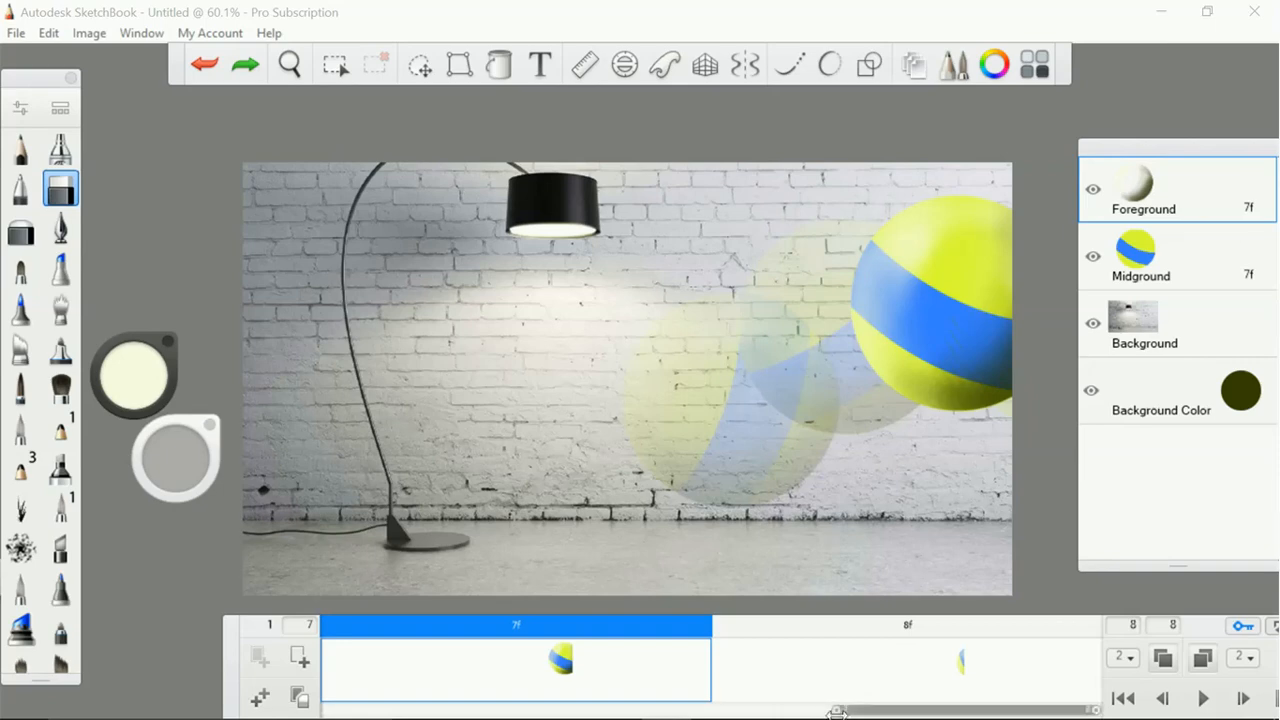
left_click_drag(775, 711, 255, 717)
left_click(1203, 699)
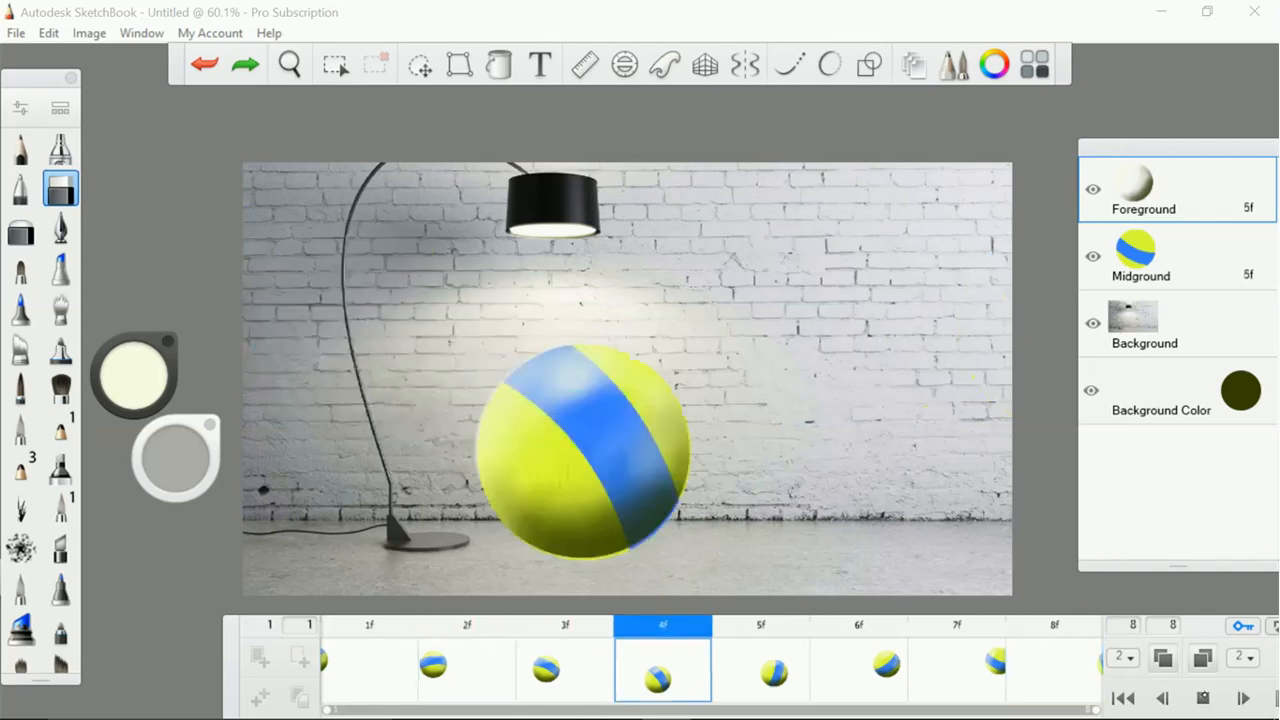
left_click(1203, 698)
On the Midground layer in frame 2, airbrush a soft dark shadow on the floor beneath the ball
left_click(563, 679)
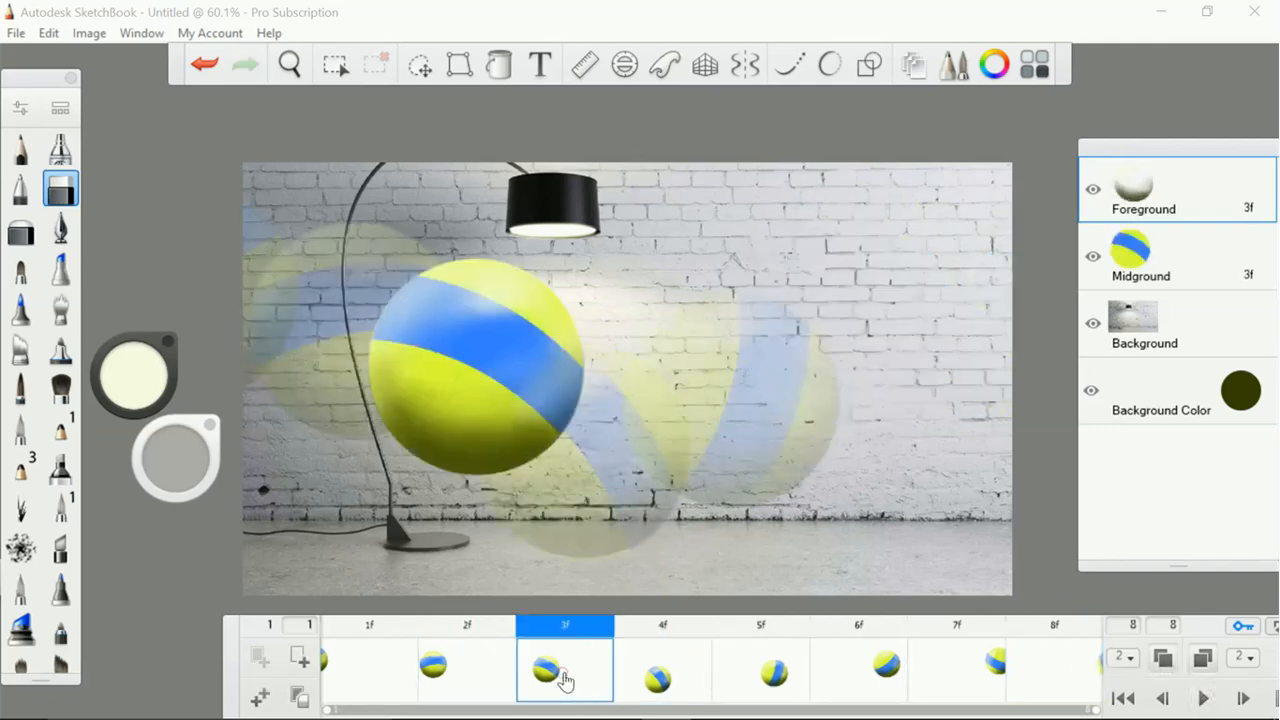
left_click(376, 658)
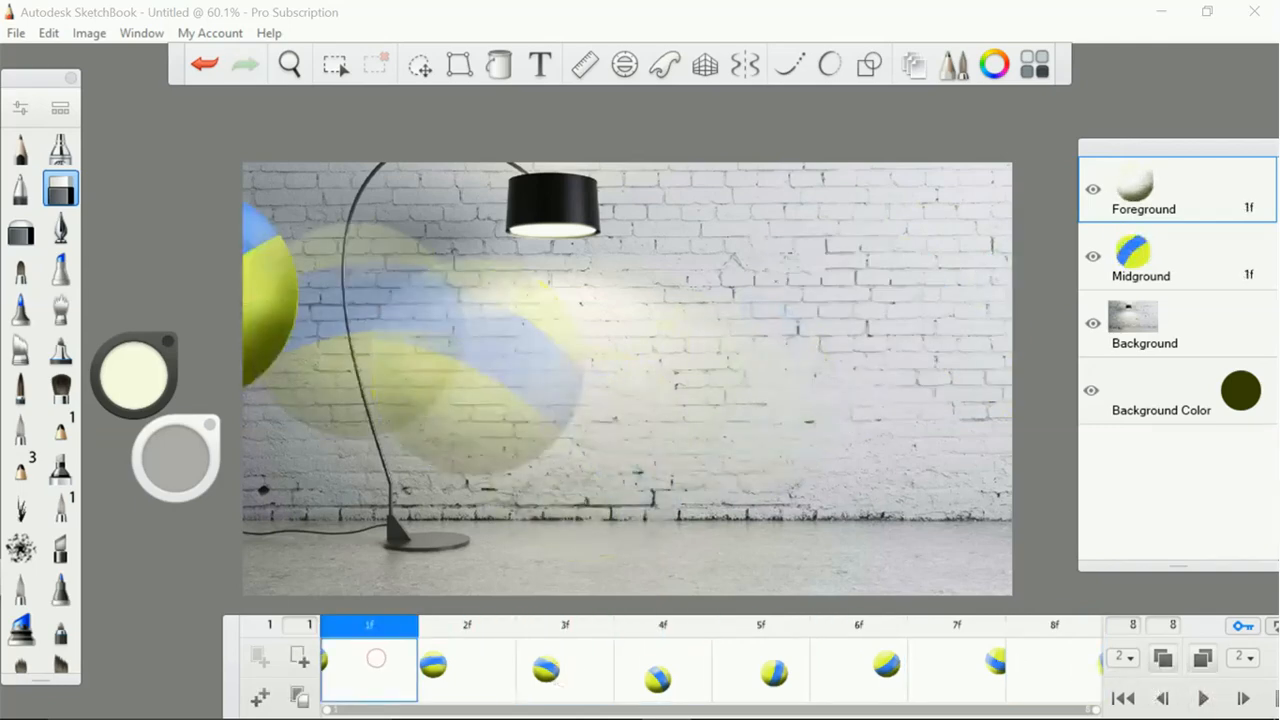
left_click(1181, 259)
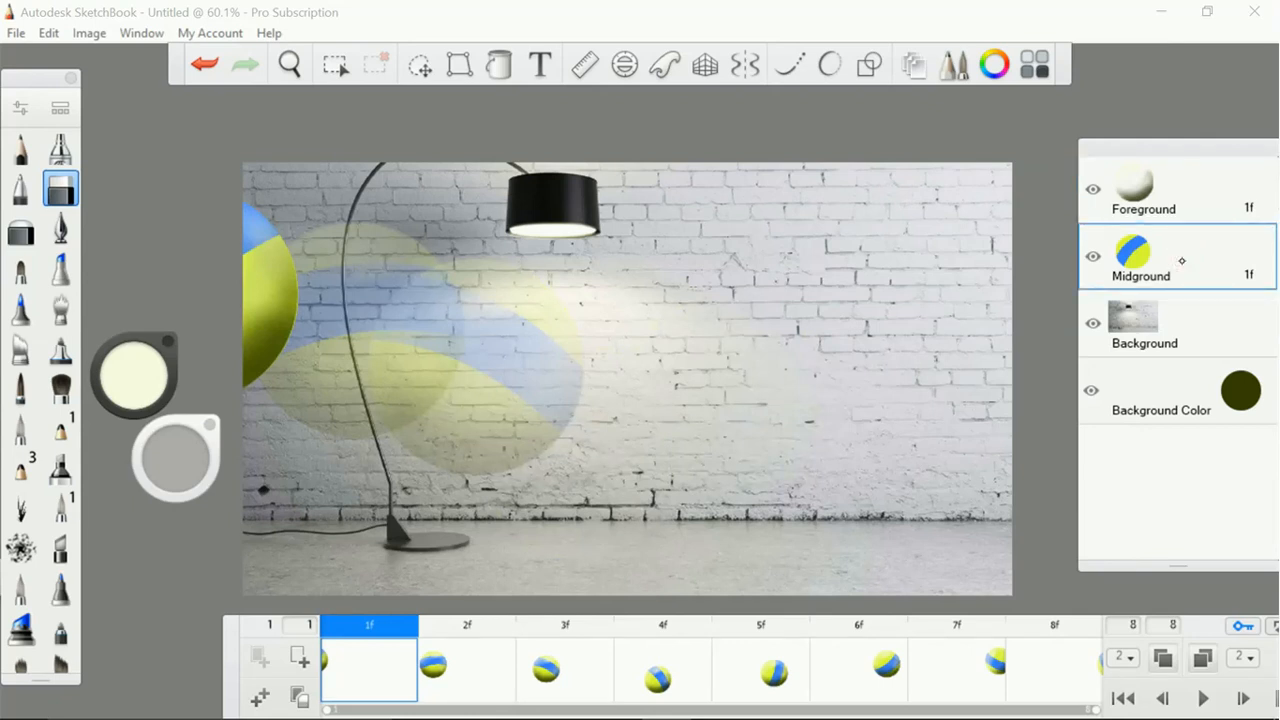
left_click(60, 148)
mouse_move(134, 374)
left_mouse_down()
mouse_move(141, 410)
mouse_move(130, 380)
left_mouse_up()
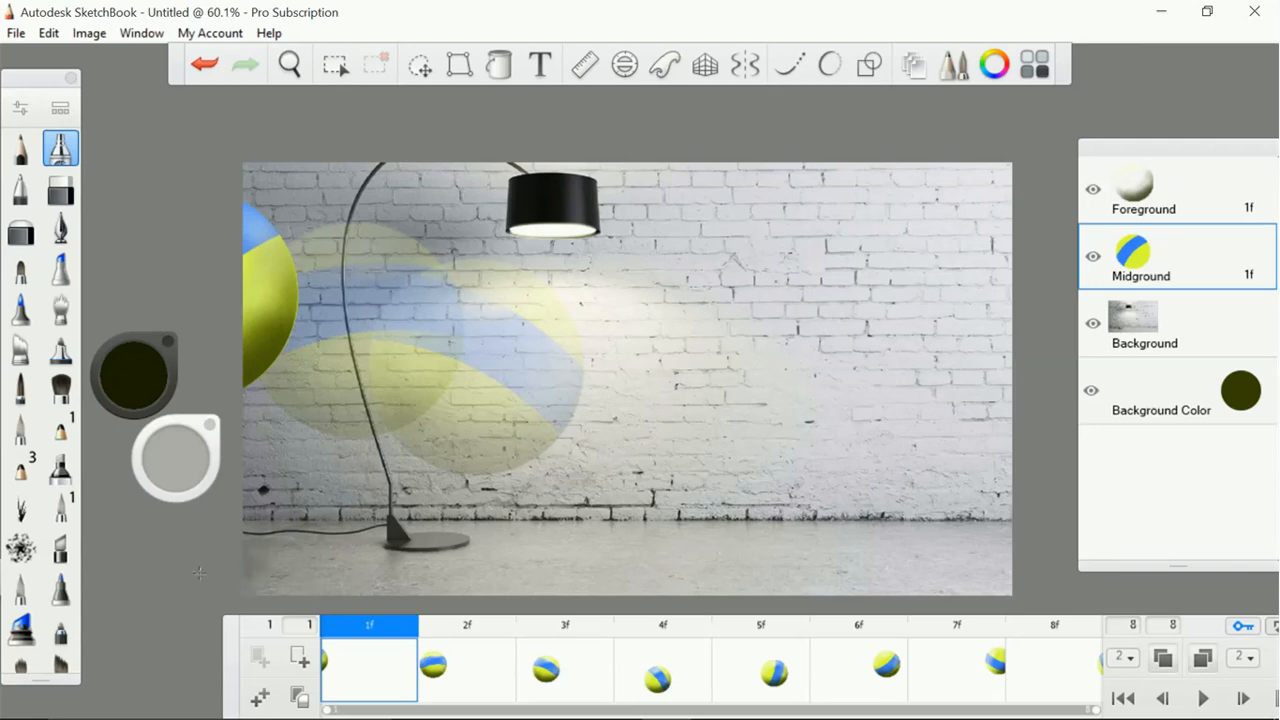
left_click(443, 670)
mouse_move(296, 559)
left_mouse_down()
mouse_move(325, 565)
mouse_move(318, 577)
left_mouse_up()
Adjust the airbrush and paint dark floor shadows beneath the Midground ball in frames 3 and 4
mouse_move(178, 460)
left_mouse_down()
mouse_move(152, 461)
mouse_move(171, 471)
left_mouse_up()
left_click(563, 670)
mouse_move(430, 558)
left_mouse_down()
mouse_move(365, 566)
mouse_move(484, 558)
mouse_move(428, 558)
left_mouse_up()
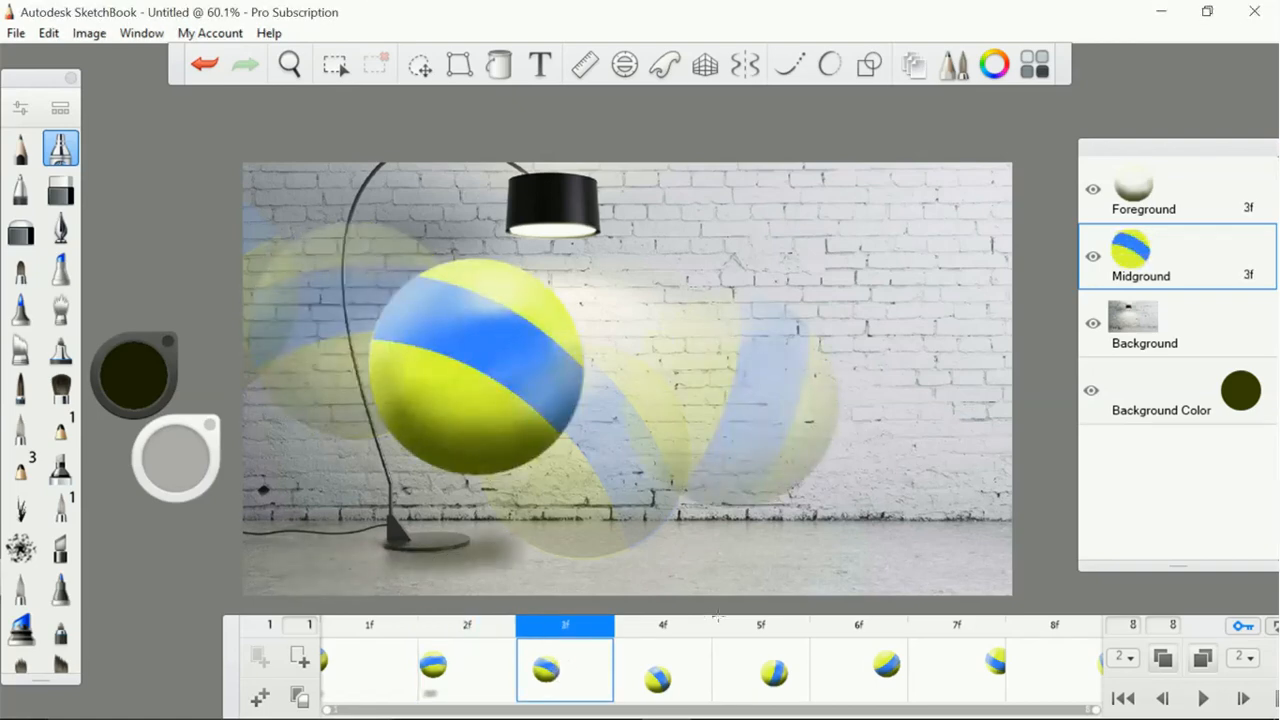
left_click(662, 678)
mouse_move(541, 558)
left_mouse_down()
mouse_move(640, 560)
mouse_move(538, 558)
left_mouse_up()
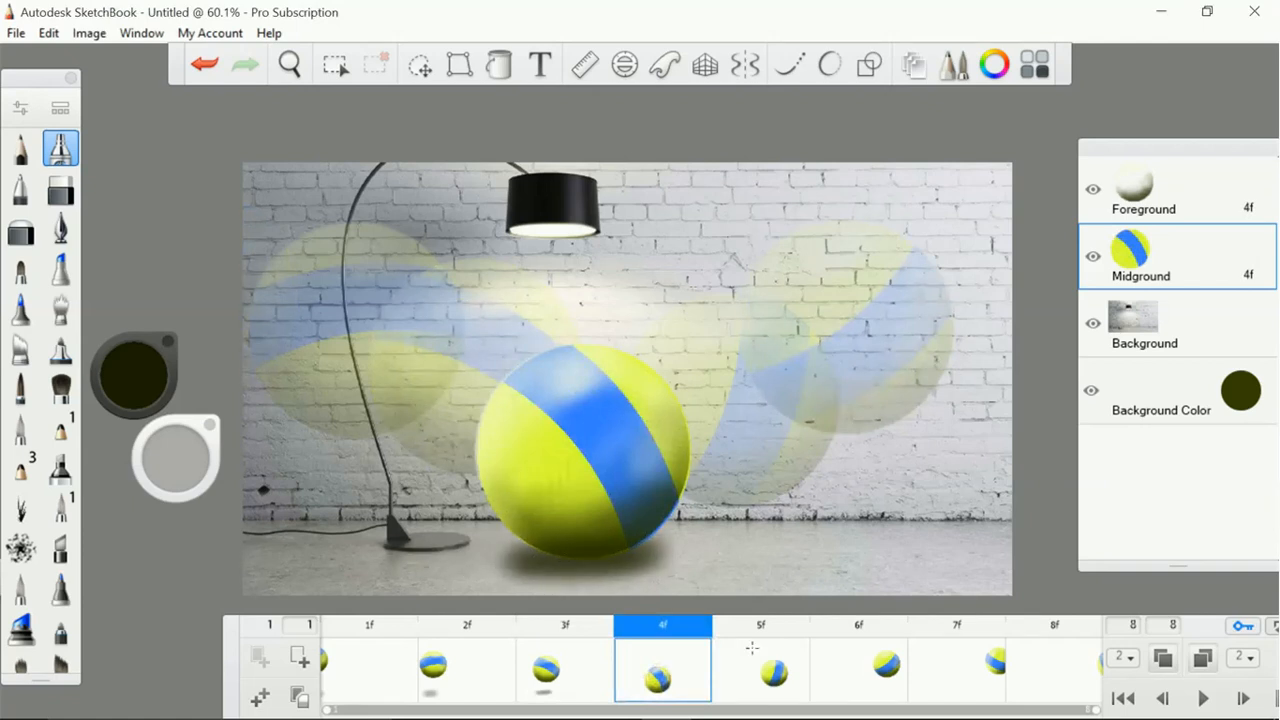
Airbrush soft floor shadows beneath the Midground ball in frames 5, 6 and 7, and look over frame 8
left_click(755, 684)
left_click_drag(692, 538, 786, 545)
left_click_drag(786, 545, 690, 538)
left_click(868, 680)
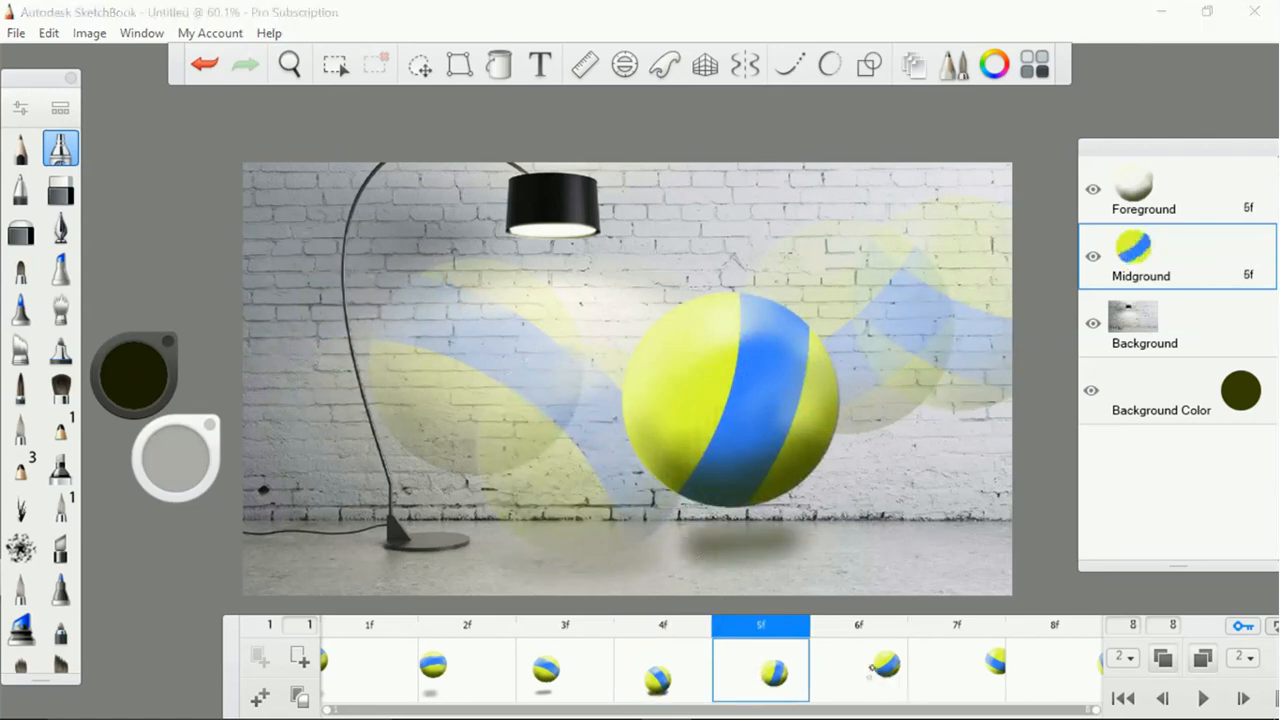
mouse_move(900, 530)
left_mouse_down()
mouse_move(800, 540)
mouse_move(827, 532)
left_mouse_up()
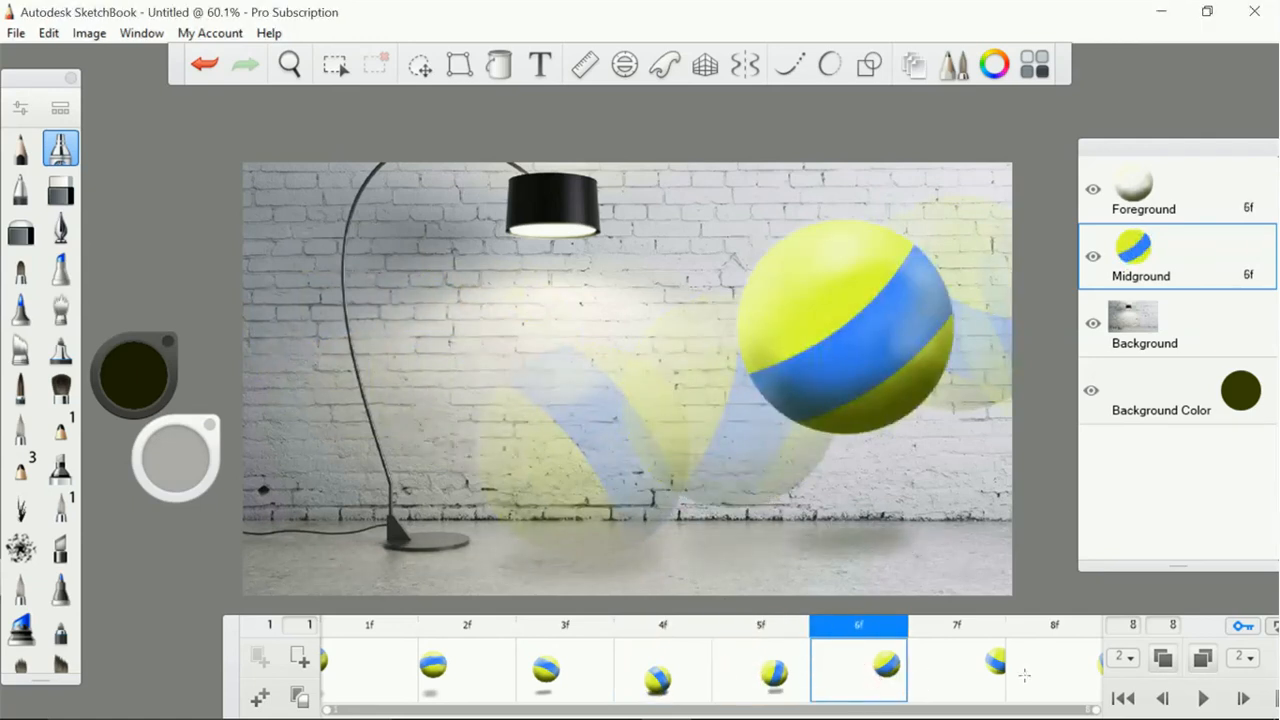
left_click(968, 678)
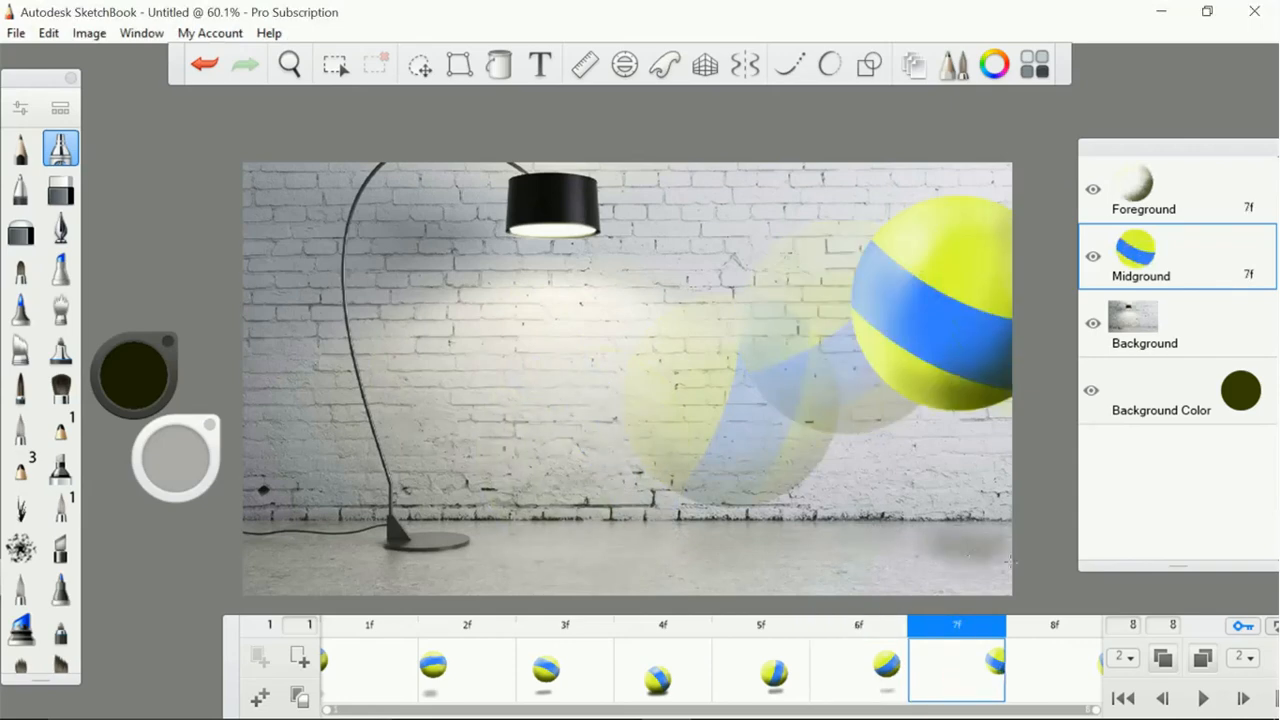
left_click(888, 680)
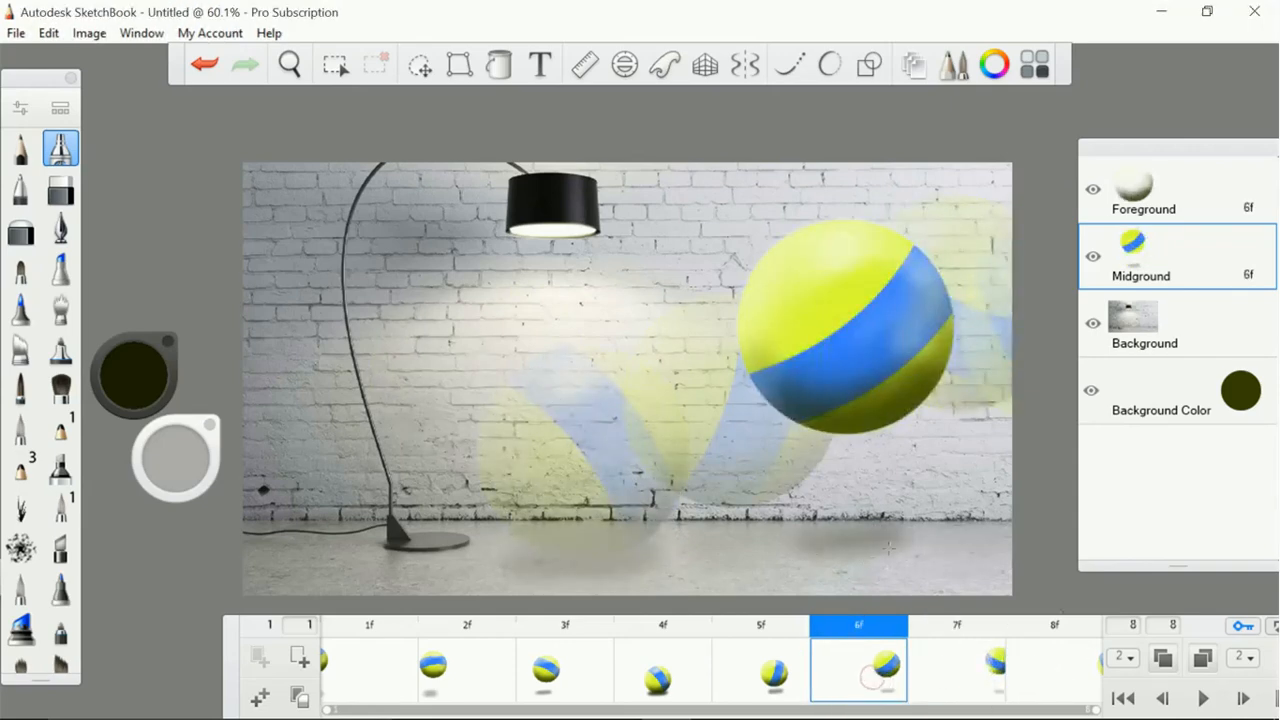
left_click(1047, 678)
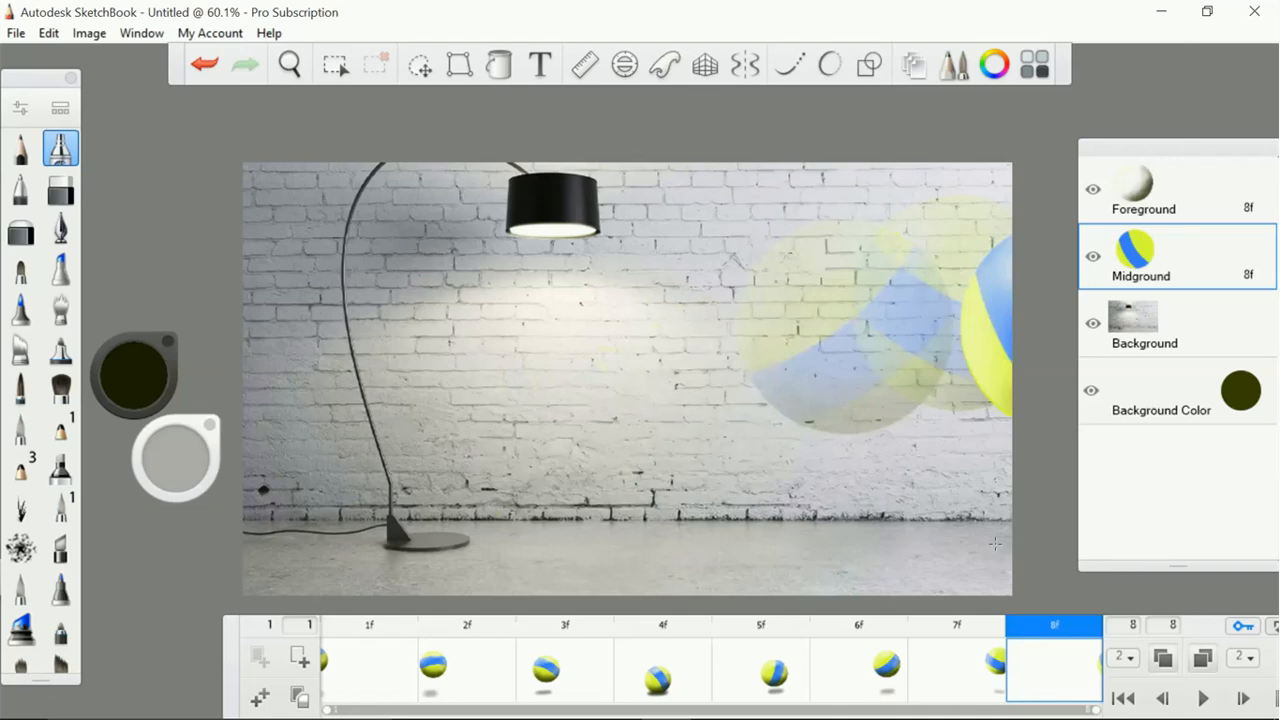
Build up the dark floor shadows beneath the ball in frames 2, 3 and 4 with the airbrush
left_click(361, 676)
mouse_move(260, 553)
left_mouse_down()
mouse_move(246, 553)
mouse_move(393, 547)
left_mouse_up()
left_click(452, 667)
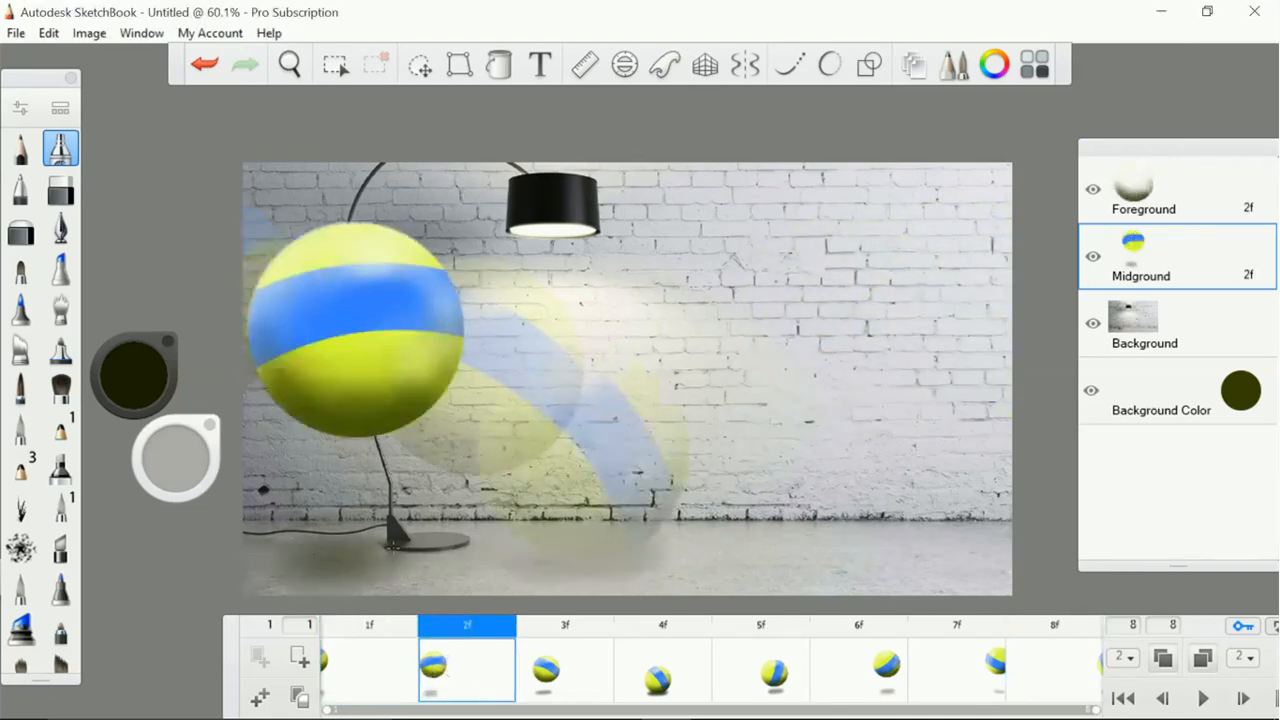
left_click(560, 676)
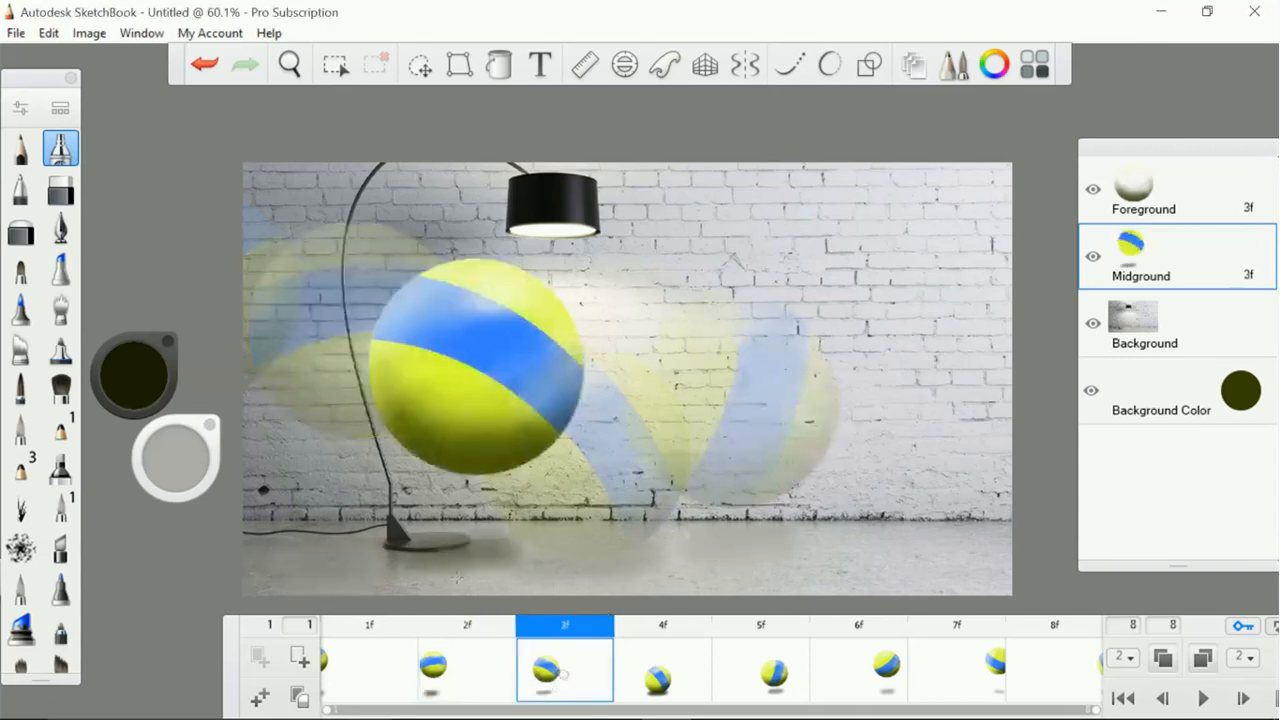
mouse_move(436, 557)
left_mouse_down()
mouse_move(505, 560)
mouse_move(436, 563)
left_mouse_up()
left_click(666, 682)
left_click_drag(573, 567, 573, 567)
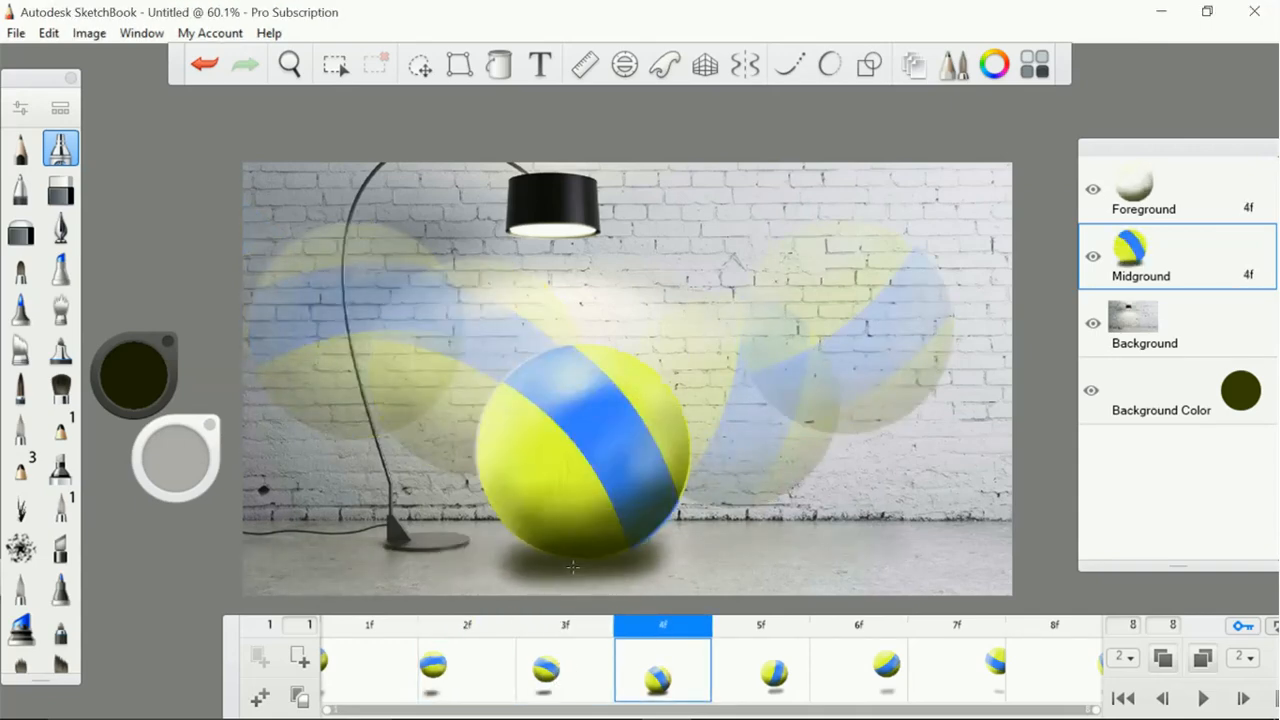
Darken and extend the floor shadow in frame 5, and soften its edges with the eraser
left_click(771, 684)
mouse_move(767, 567)
left_mouse_down()
mouse_move(701, 554)
mouse_move(805, 569)
mouse_move(706, 569)
left_mouse_up()
left_click(29, 232)
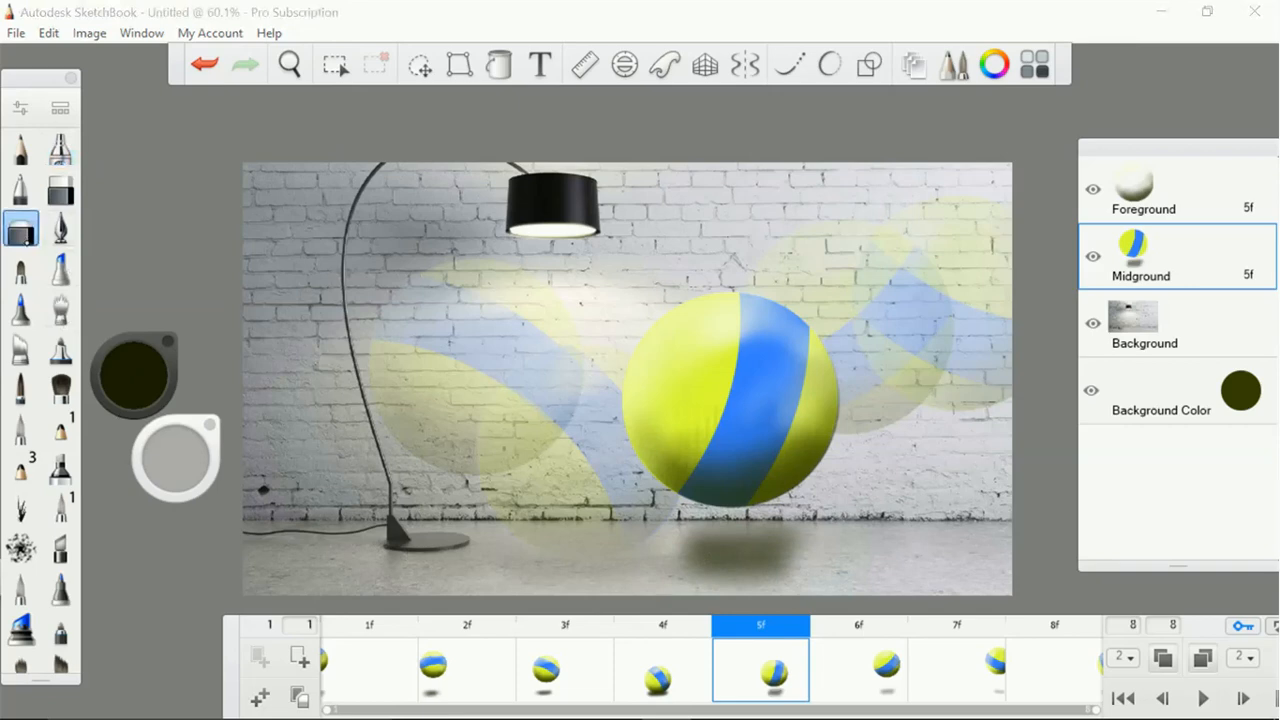
left_click_drag(694, 532, 686, 541)
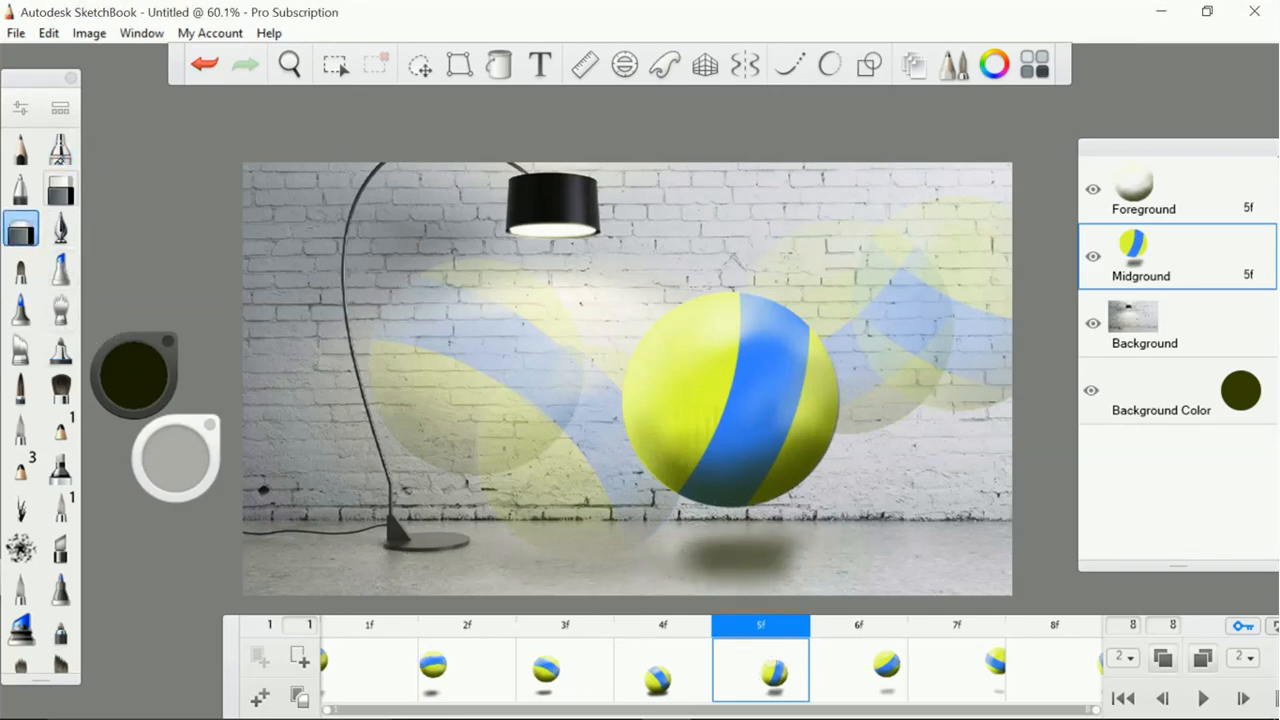
Darken the floor shadows beneath the ball in frames 6 and 7 with the airbrush
left_click(60, 148)
left_click(862, 668)
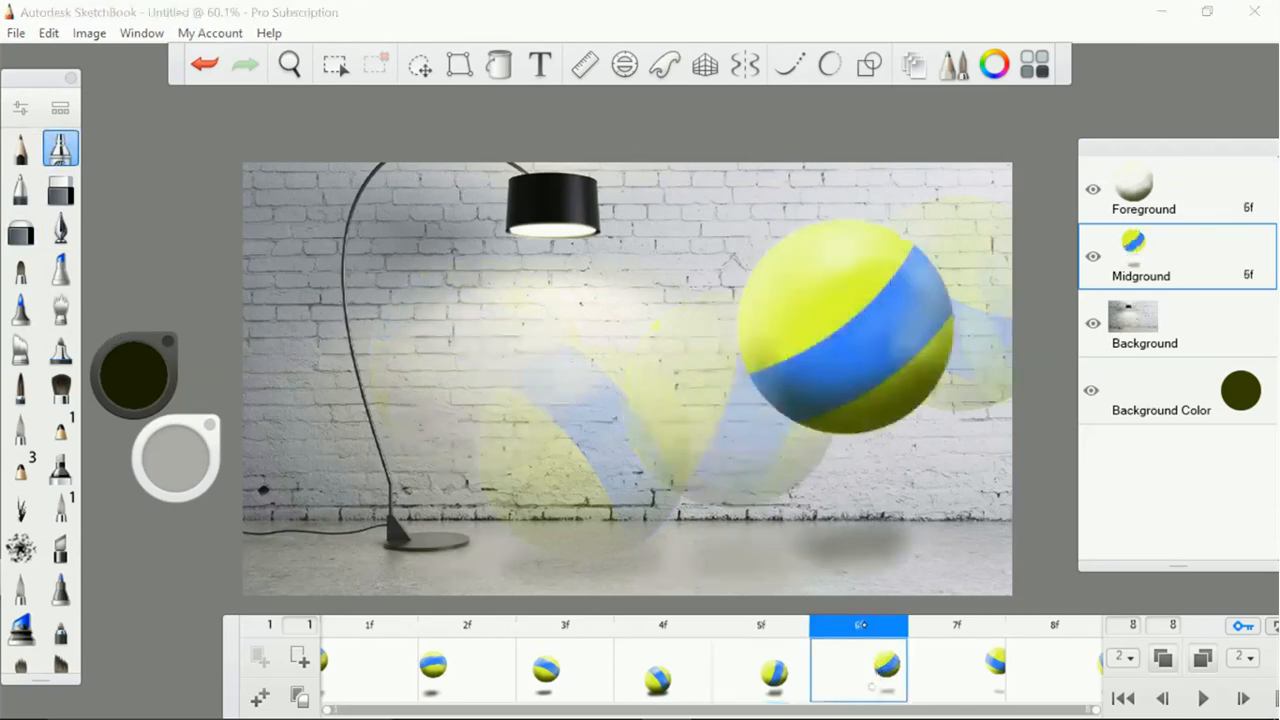
left_click(962, 680)
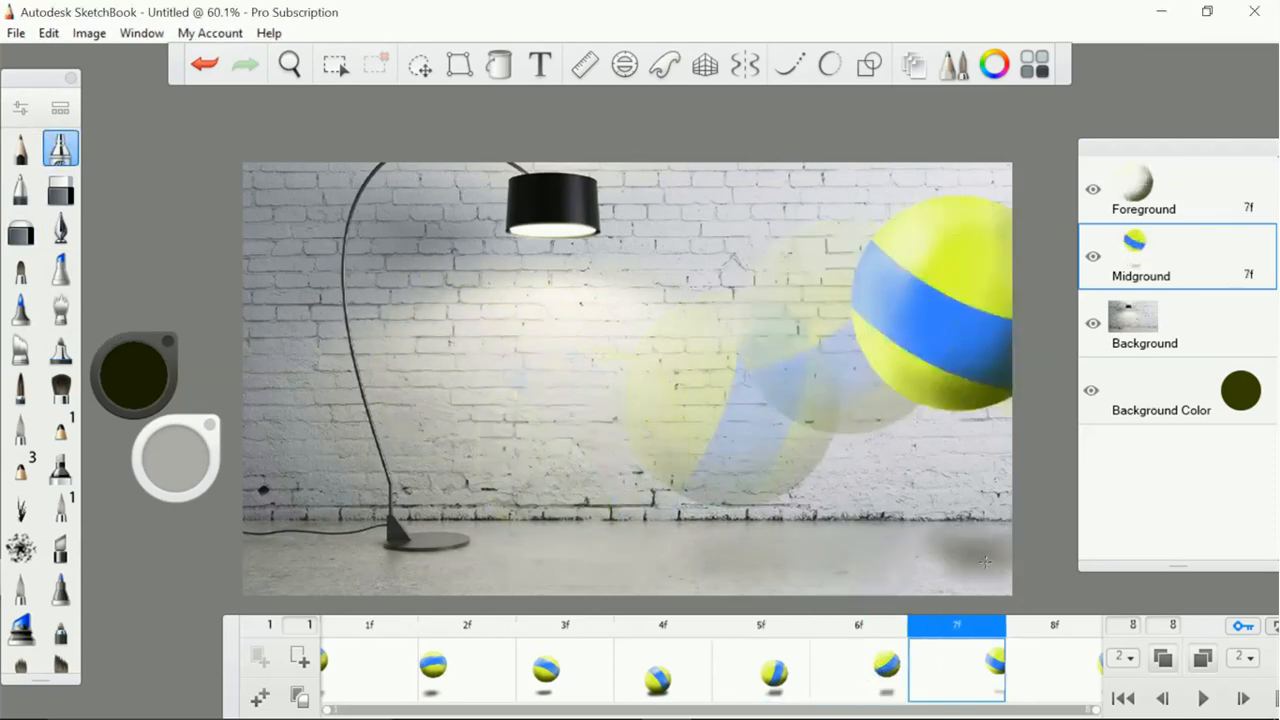
Play the animation with the shadows, stop it, and review frames 2 to 4 individually
left_click(1198, 698)
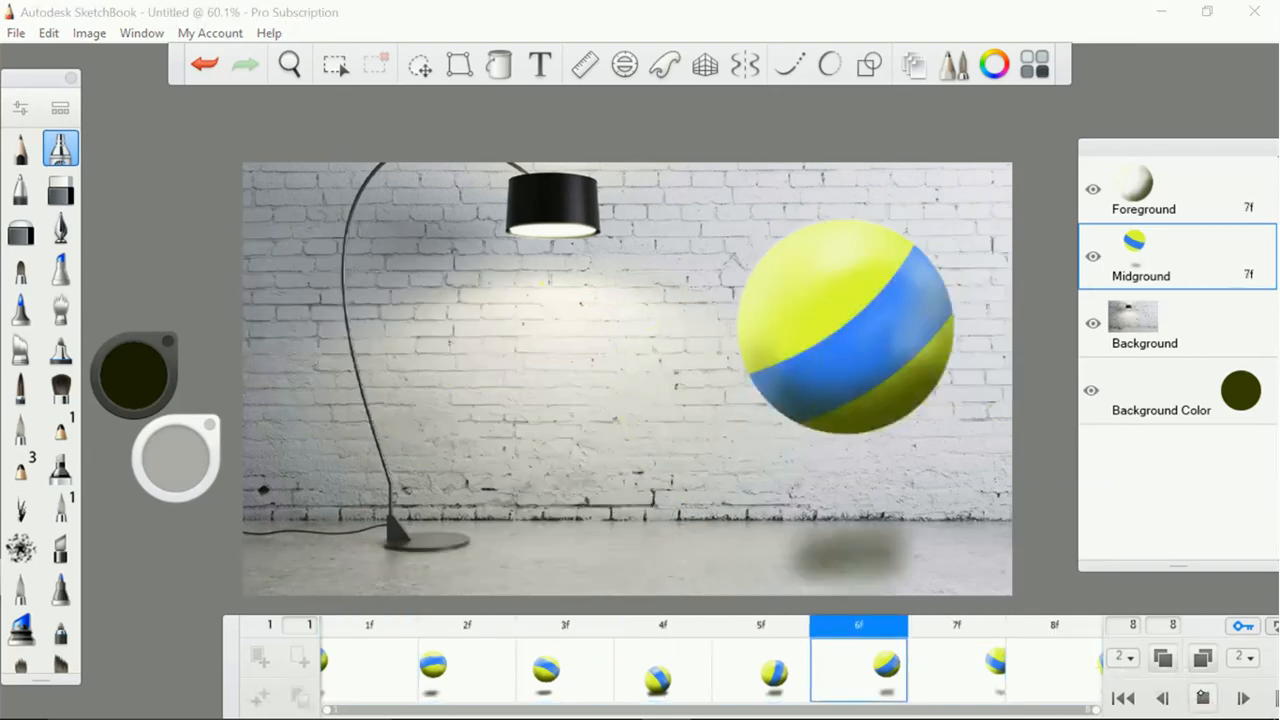
left_click(1190, 698)
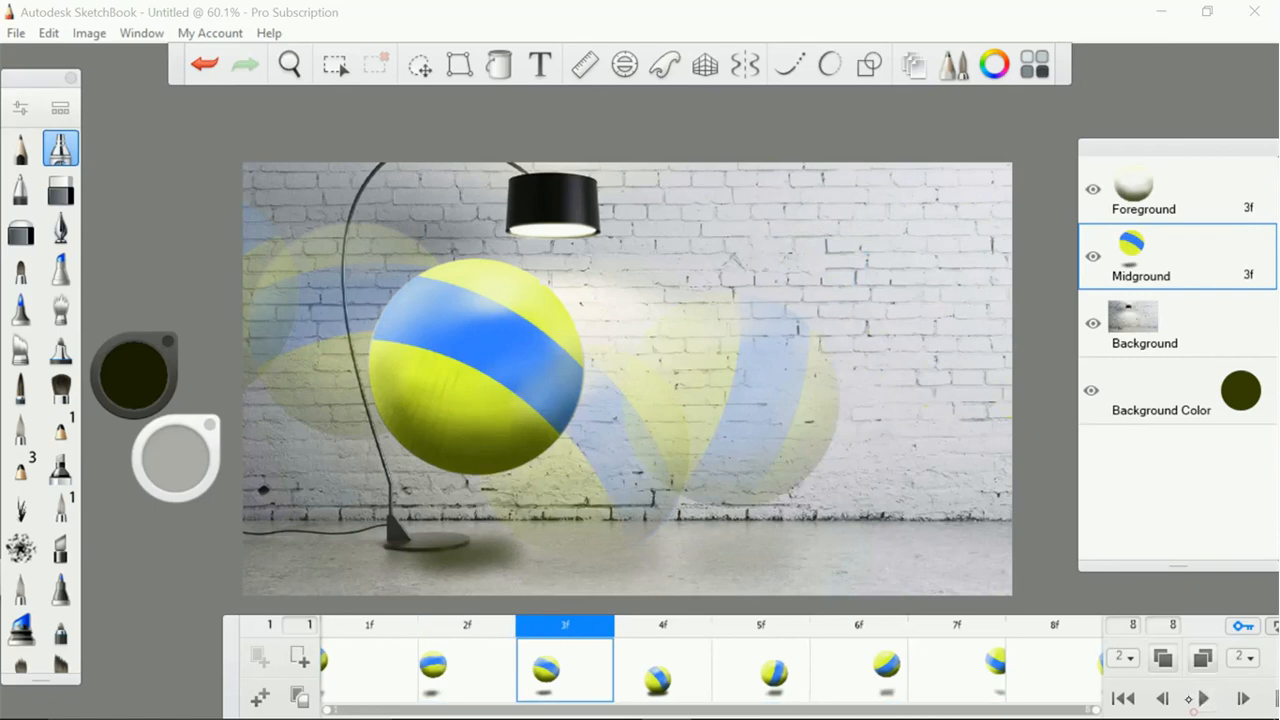
left_click(424, 672)
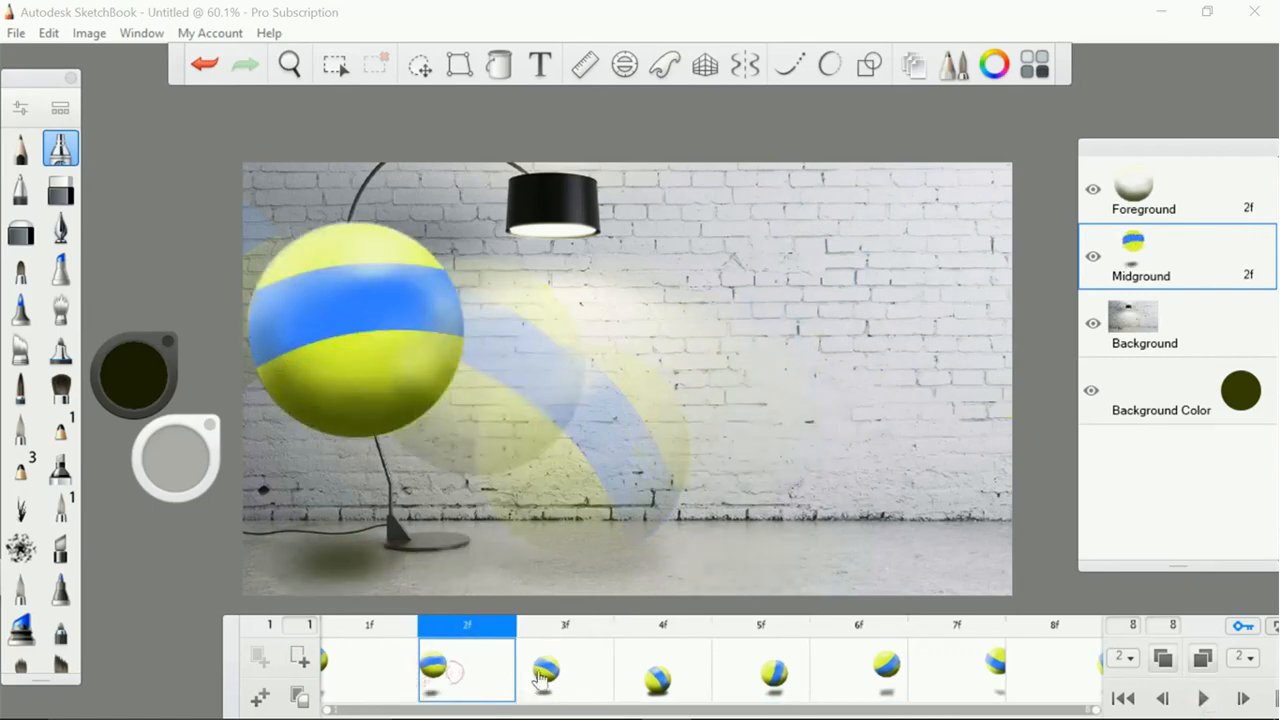
left_click(566, 685)
left_click(657, 688)
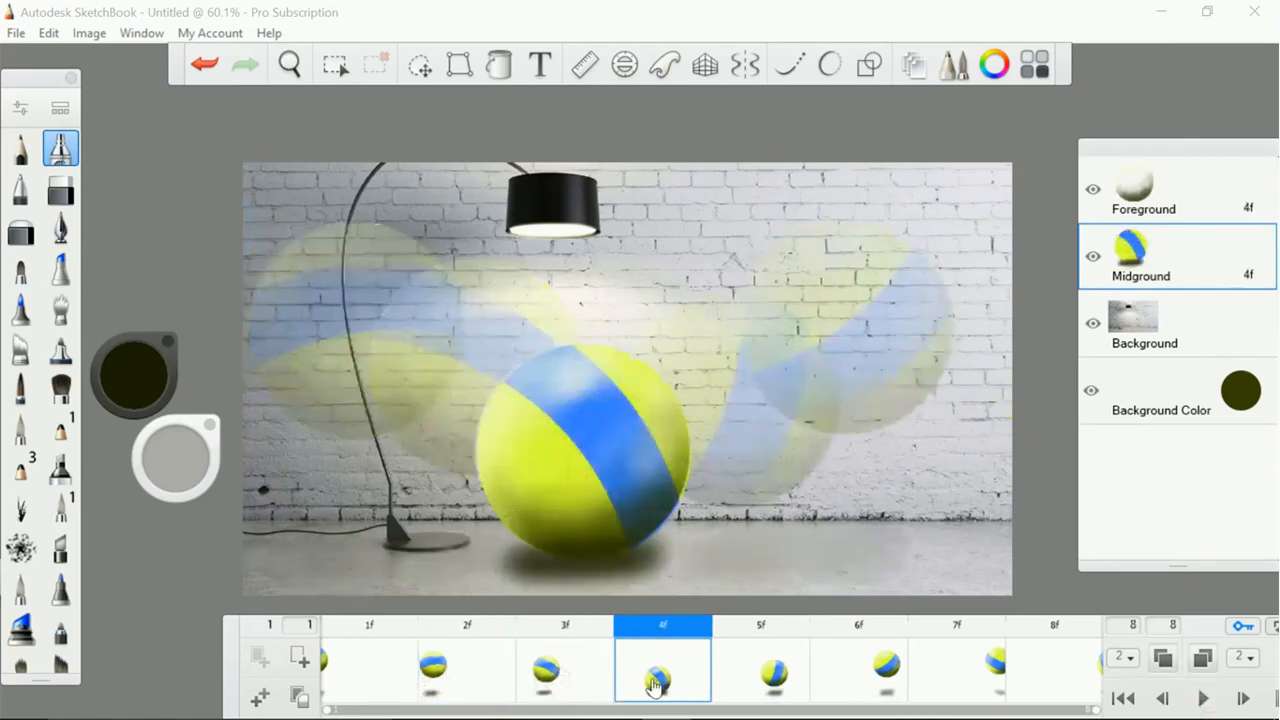
left_click(569, 679)
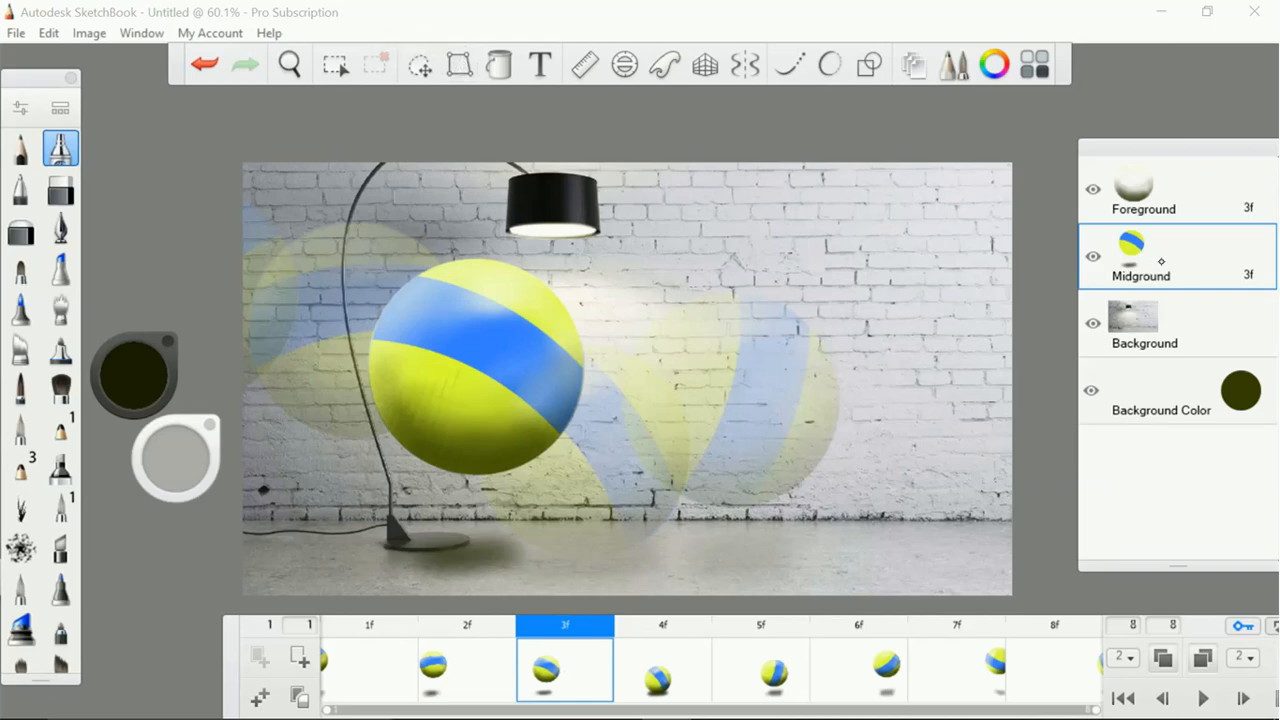
Distort the Midground ball in frame 3 by pulling its bounding corners, stretching the lower-right corner outward
left_click(459, 64)
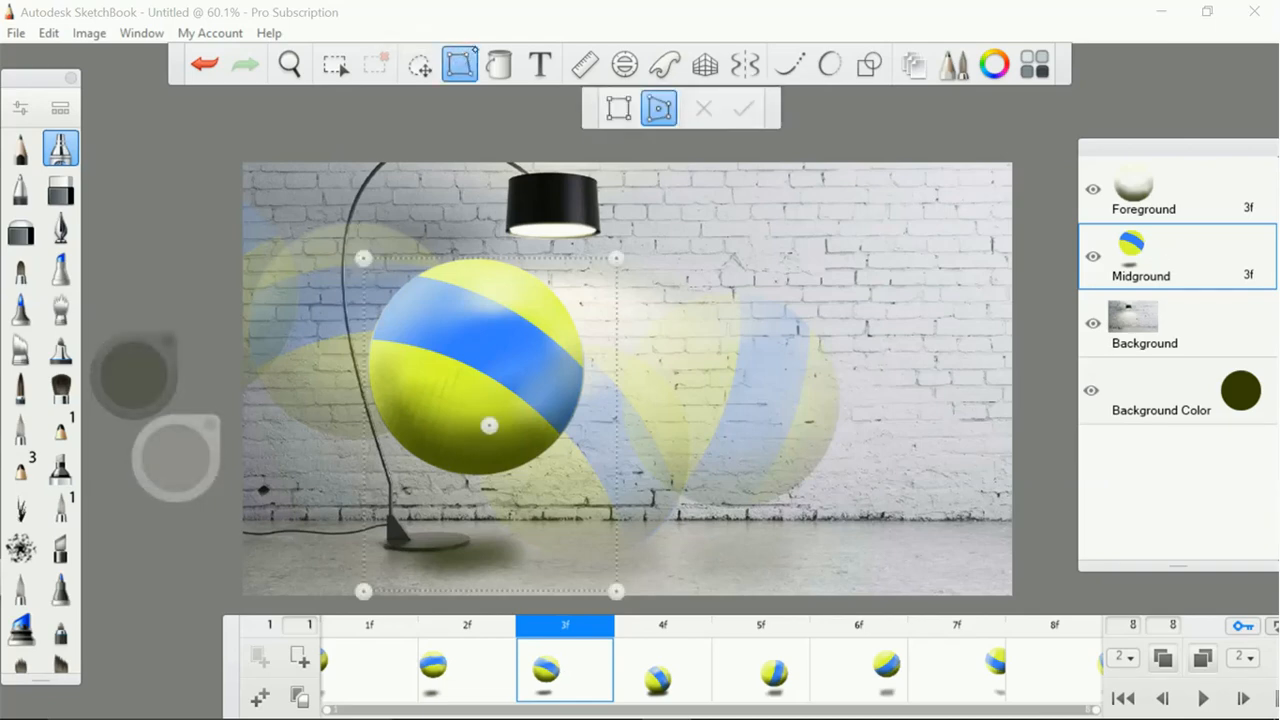
left_click_drag(614, 258, 617, 262)
scroll(608, 266, "up", 5)
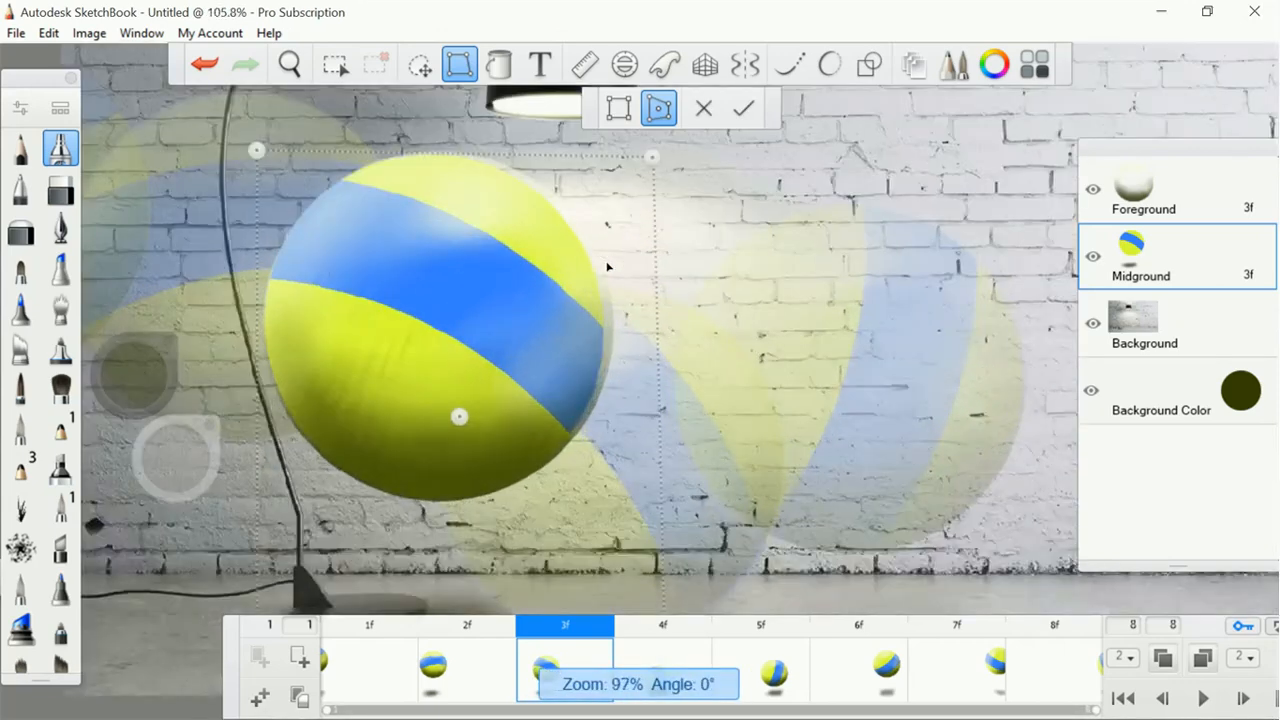
scroll(608, 267, "down", 1)
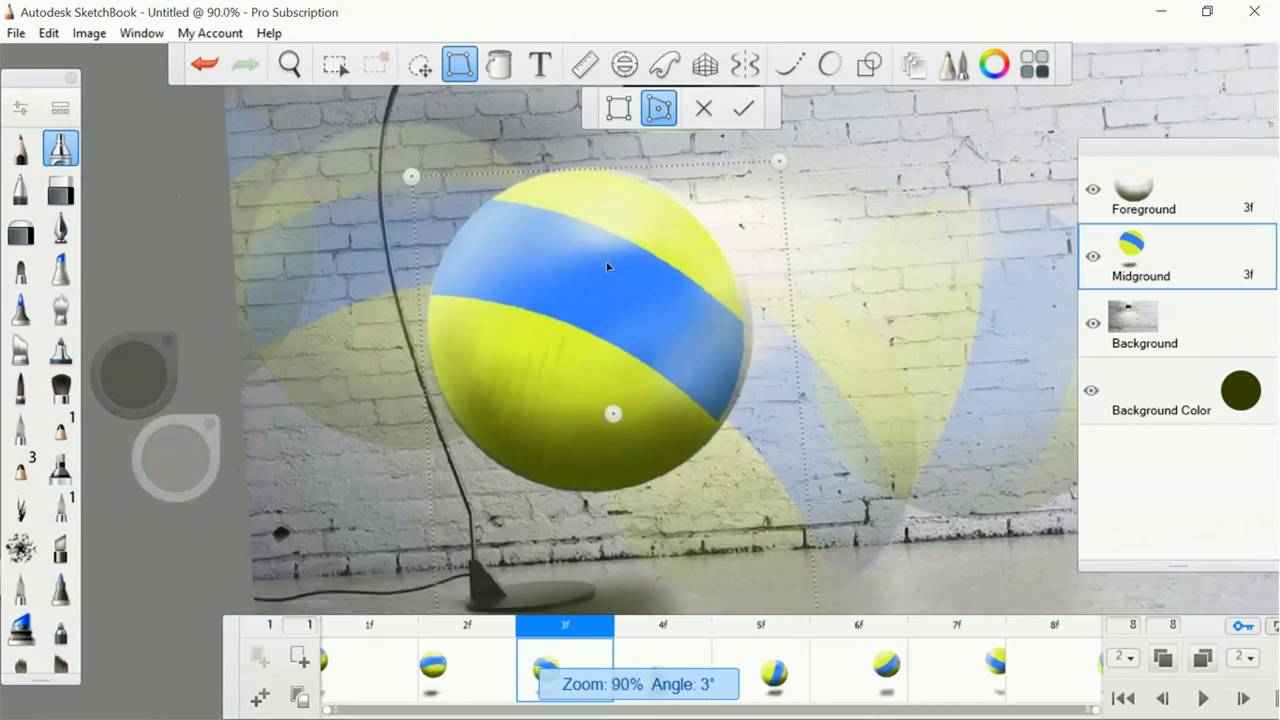
scroll(607, 266, "down", 3)
scroll(607, 266, "up", 1)
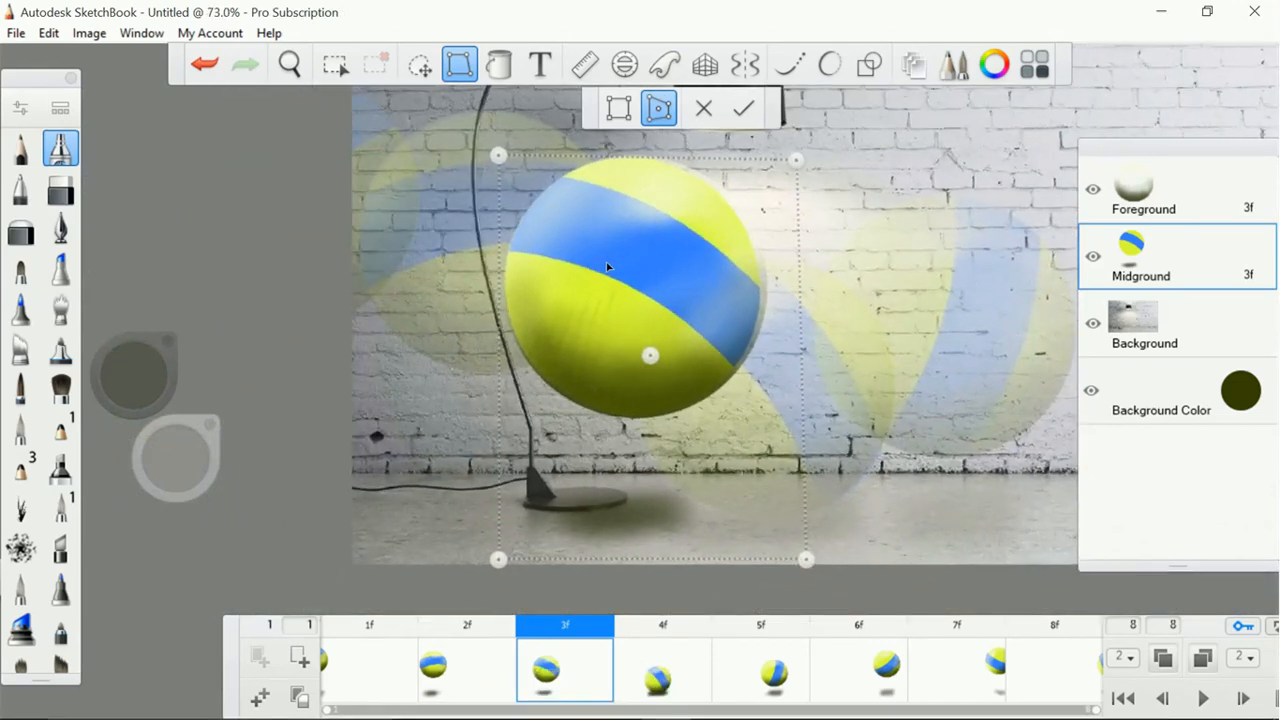
mouse_move(500, 561)
left_mouse_down()
mouse_move(500, 538)
mouse_move(499, 563)
left_mouse_up()
left_click_drag(805, 561, 821, 598)
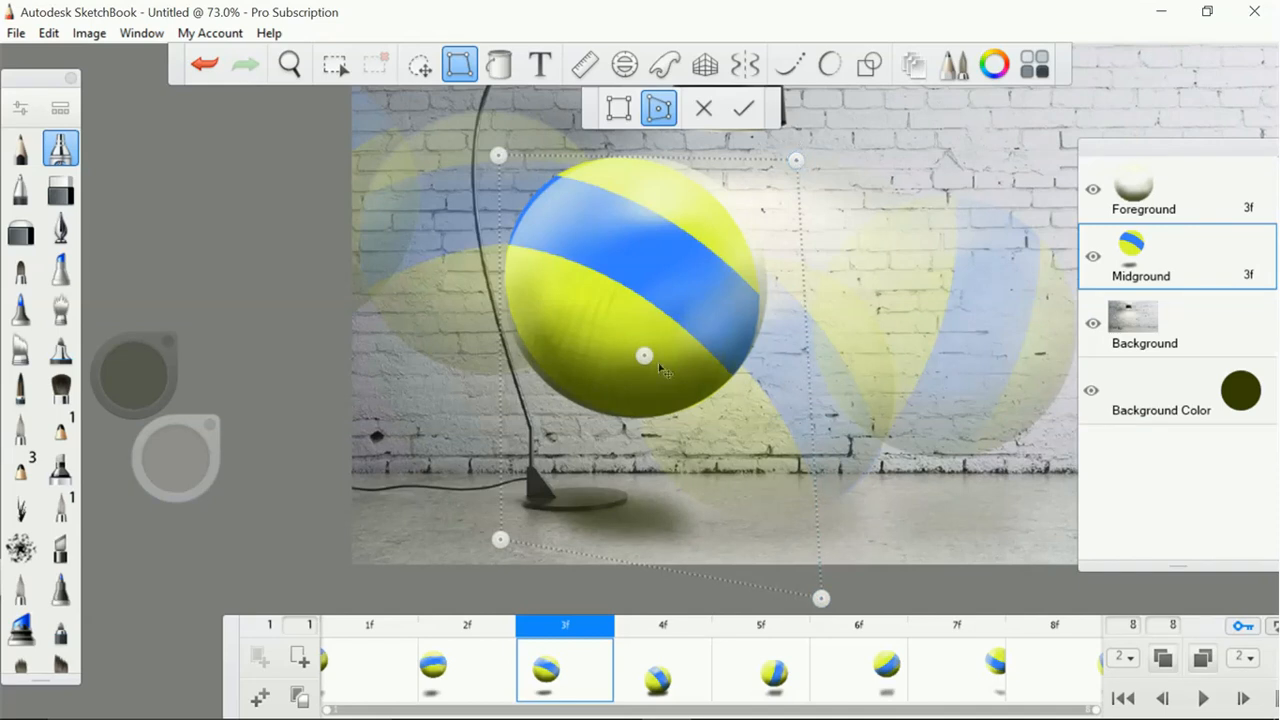
Try shifting the distortion's centre point up towards the ball's upper right, and undo the shift
left_click_drag(644, 357, 740, 285)
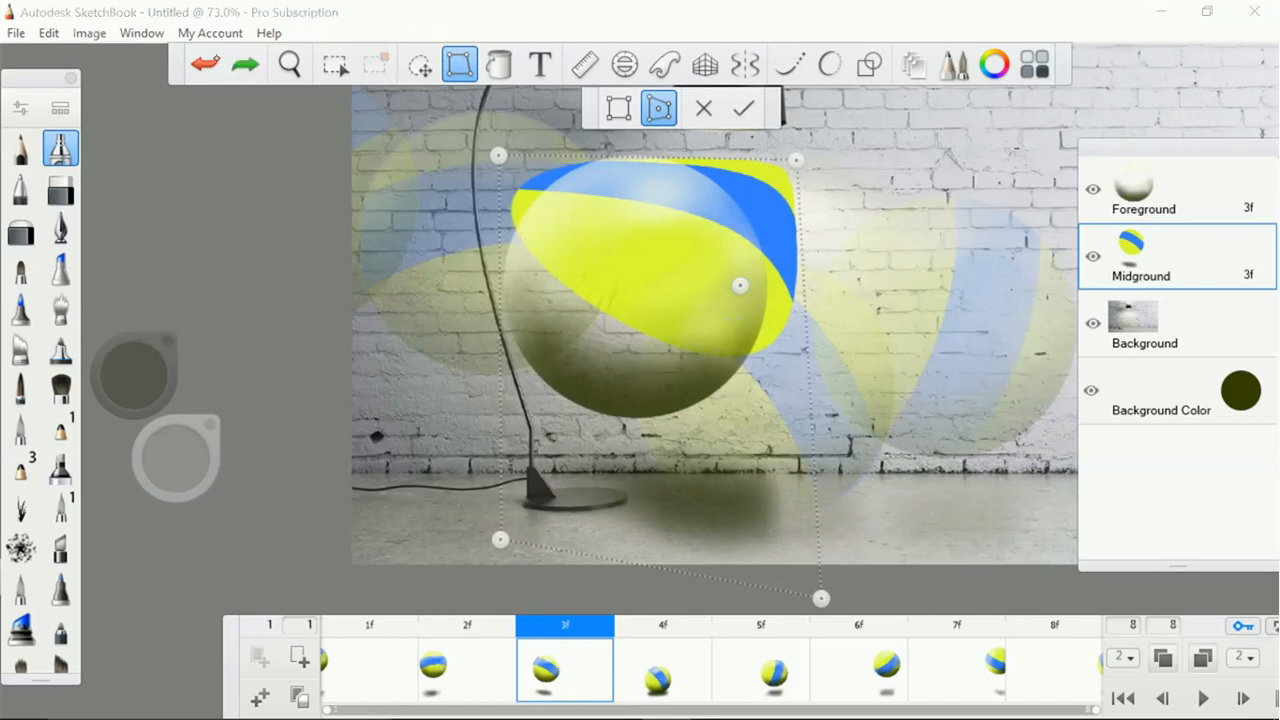
left_click(206, 63)
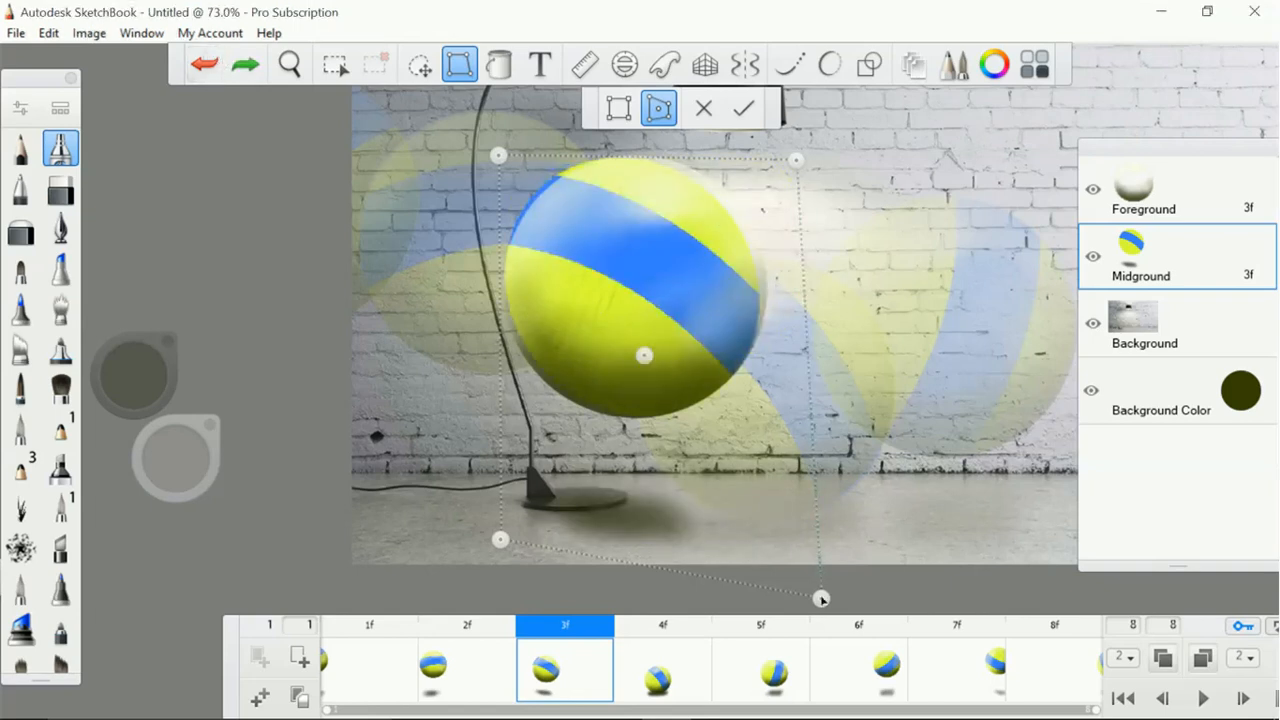
Fine-tune the corners of the frame 3 Midground distortion, apply it, and make the Foreground layer active
left_click_drag(821, 599, 826, 598)
left_click_drag(797, 162, 798, 168)
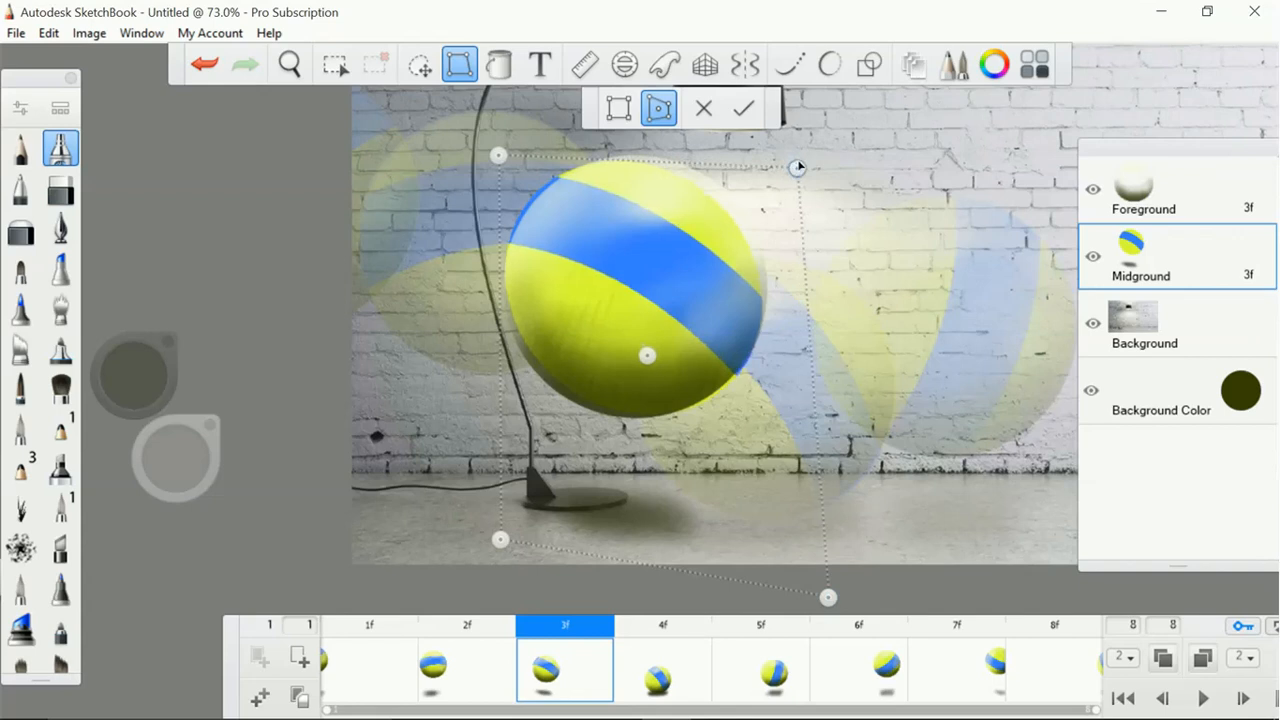
mouse_move(828, 598)
left_mouse_down()
mouse_move(851, 600)
mouse_move(833, 600)
left_mouse_up()
mouse_move(501, 541)
left_mouse_down()
mouse_move(491, 553)
mouse_move(500, 543)
left_mouse_up()
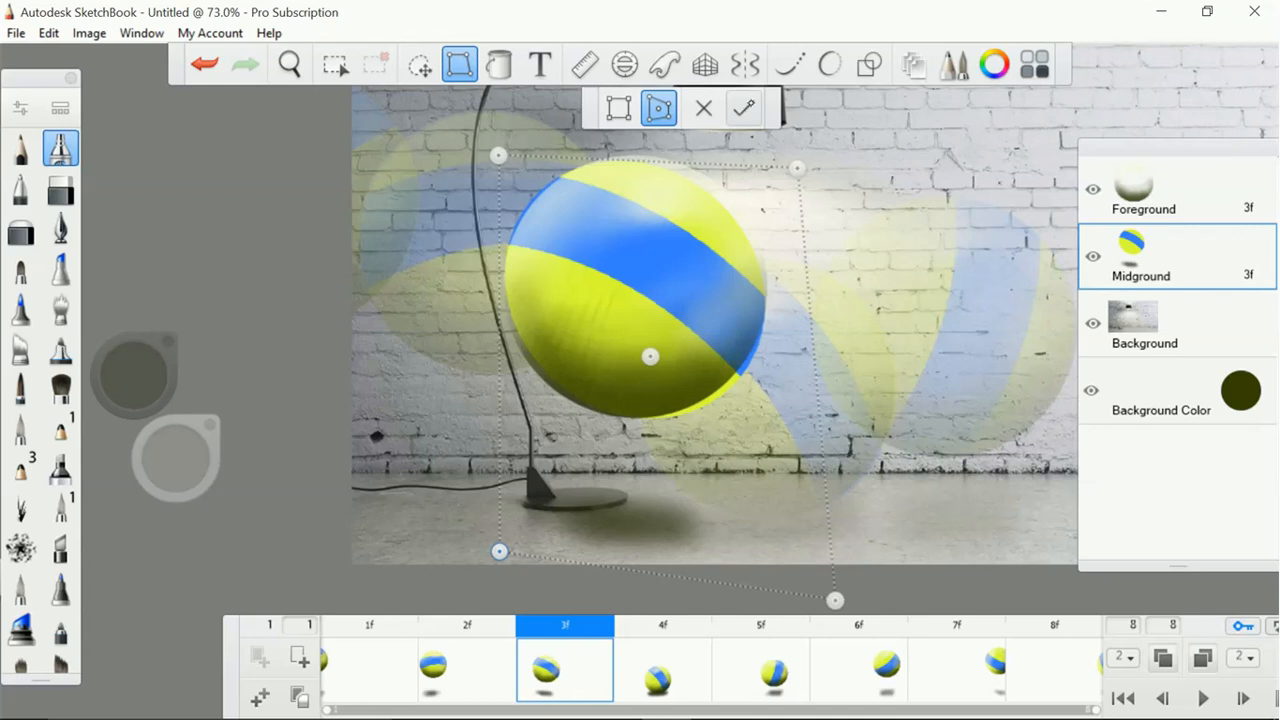
left_click(743, 108)
left_click(1160, 193)
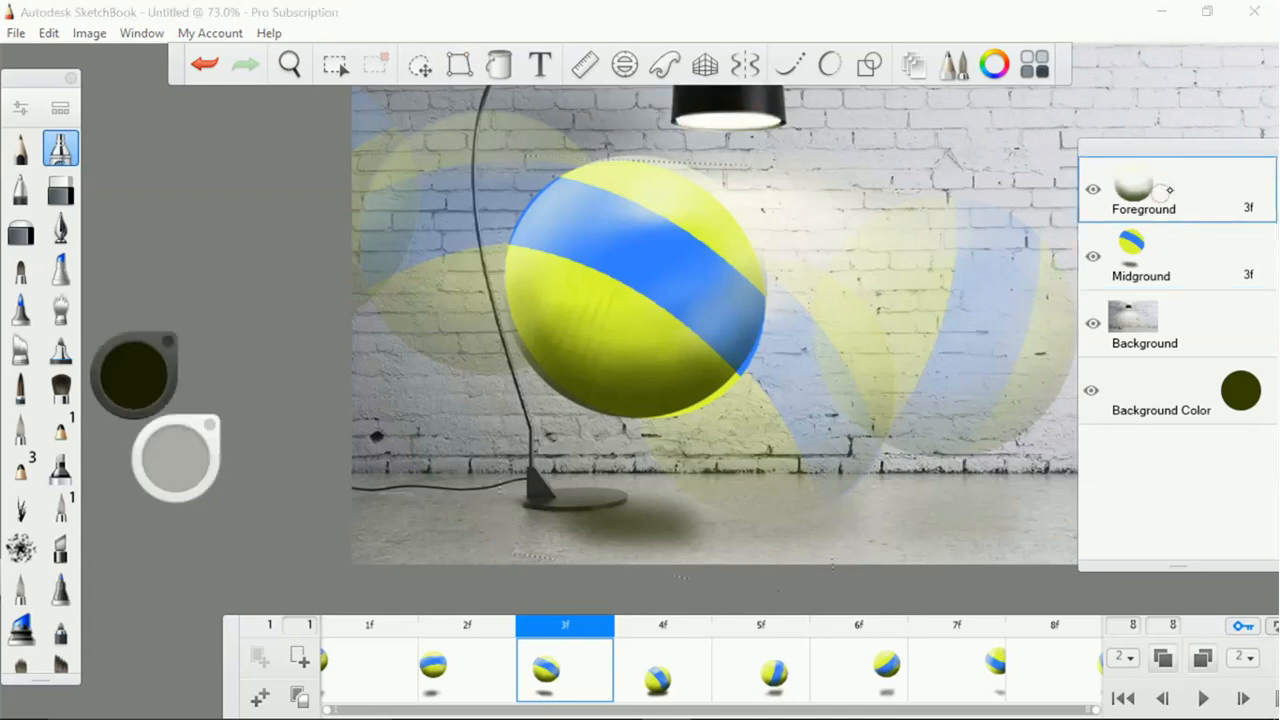
Distort the Foreground shading in frame 3 by adjusting its bounding corners to match the stretched Midground ball, and apply it
left_click(459, 64)
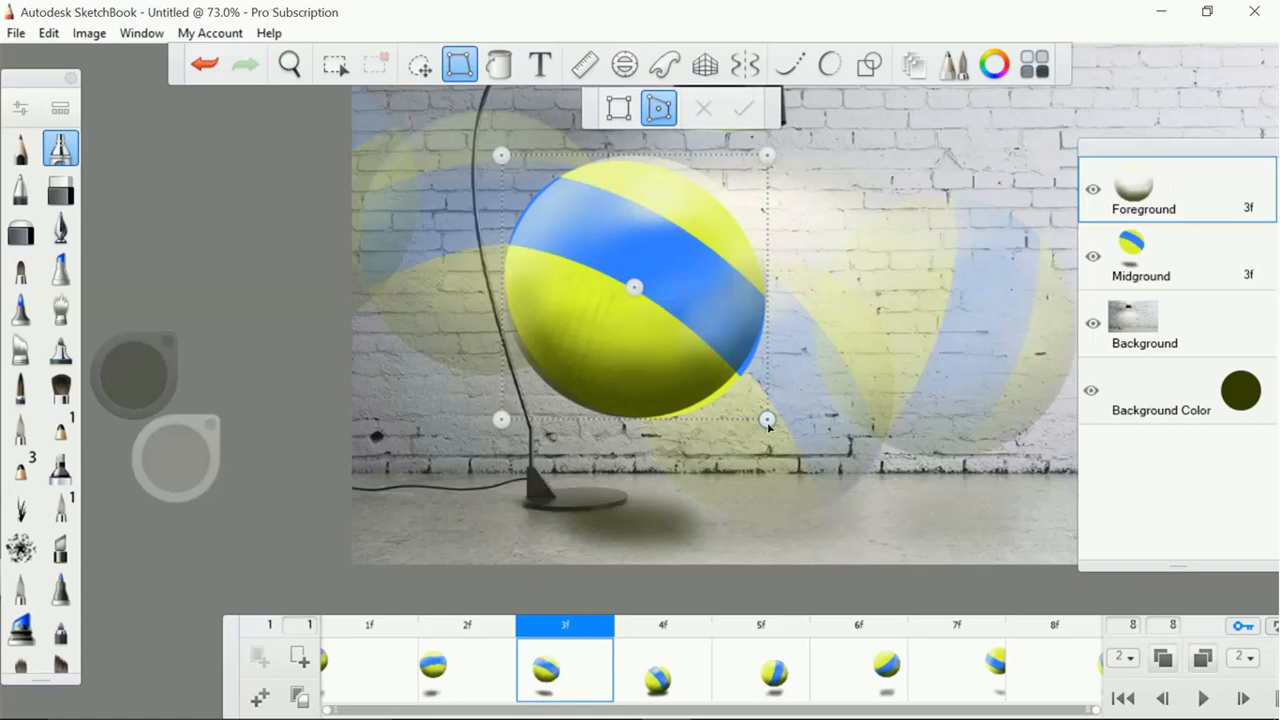
left_click_drag(767, 422, 773, 434)
left_click_drag(765, 157, 763, 159)
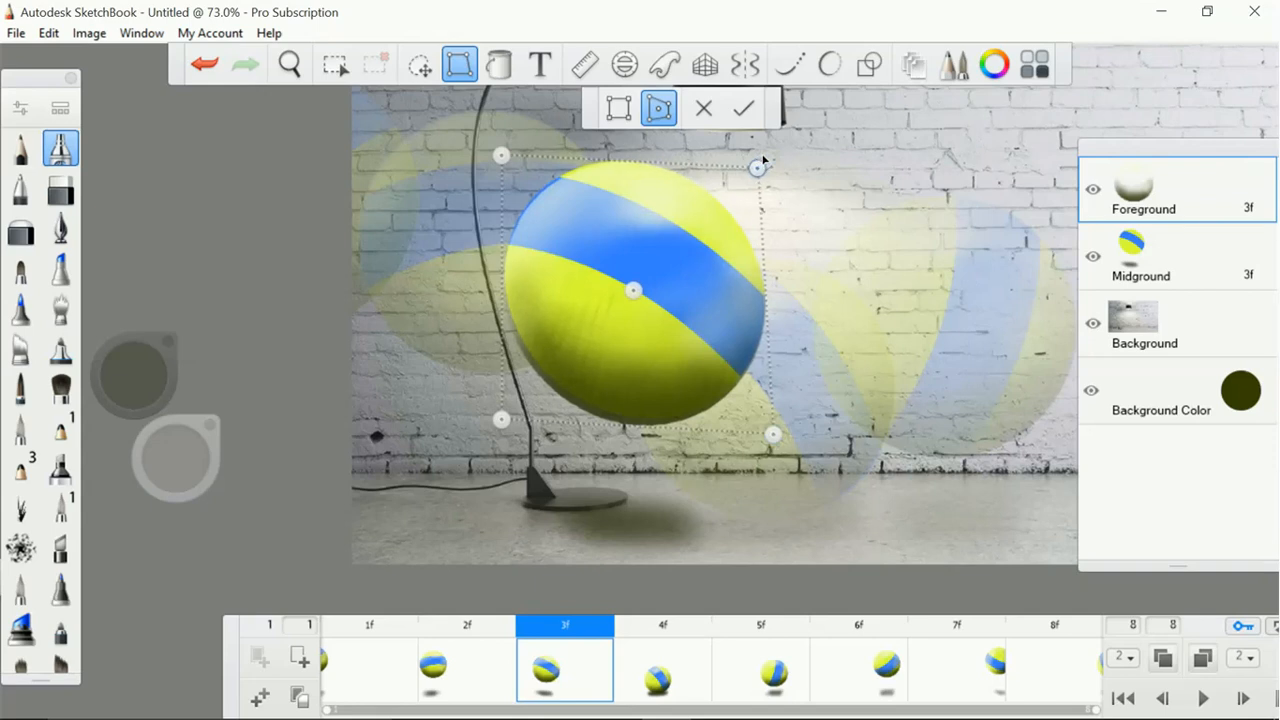
left_click_drag(503, 420, 505, 407)
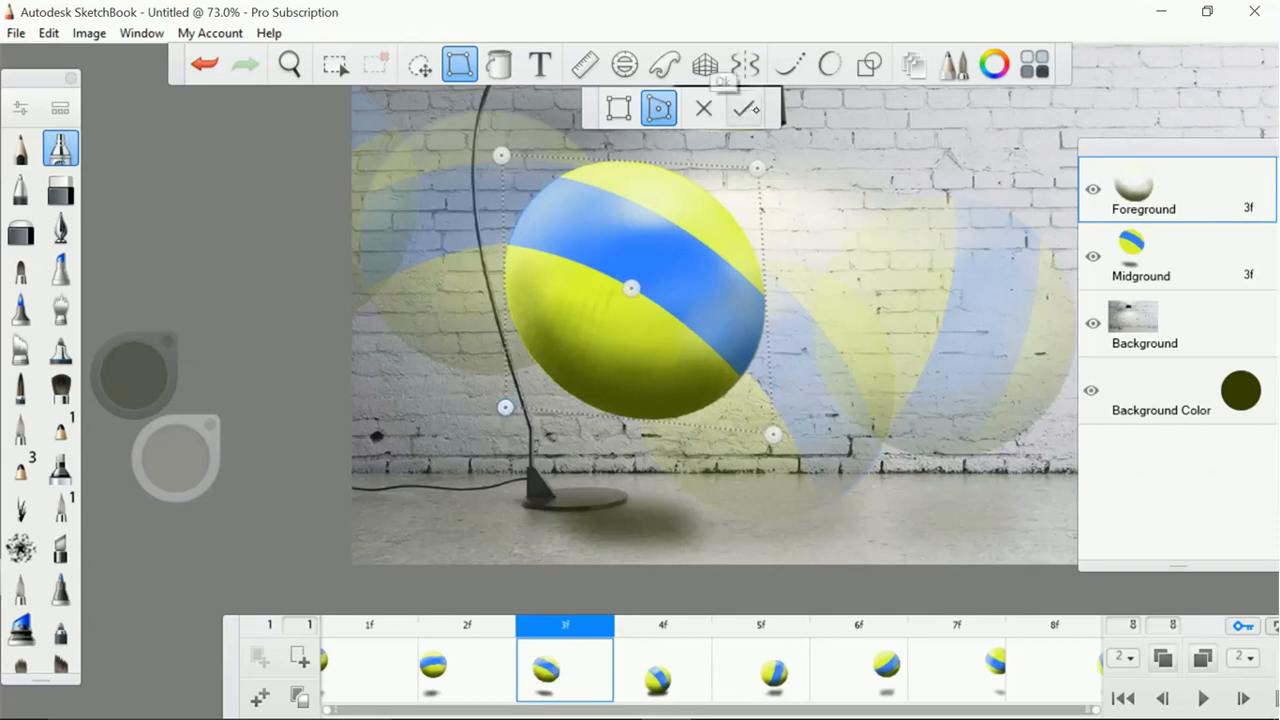
left_click(743, 108)
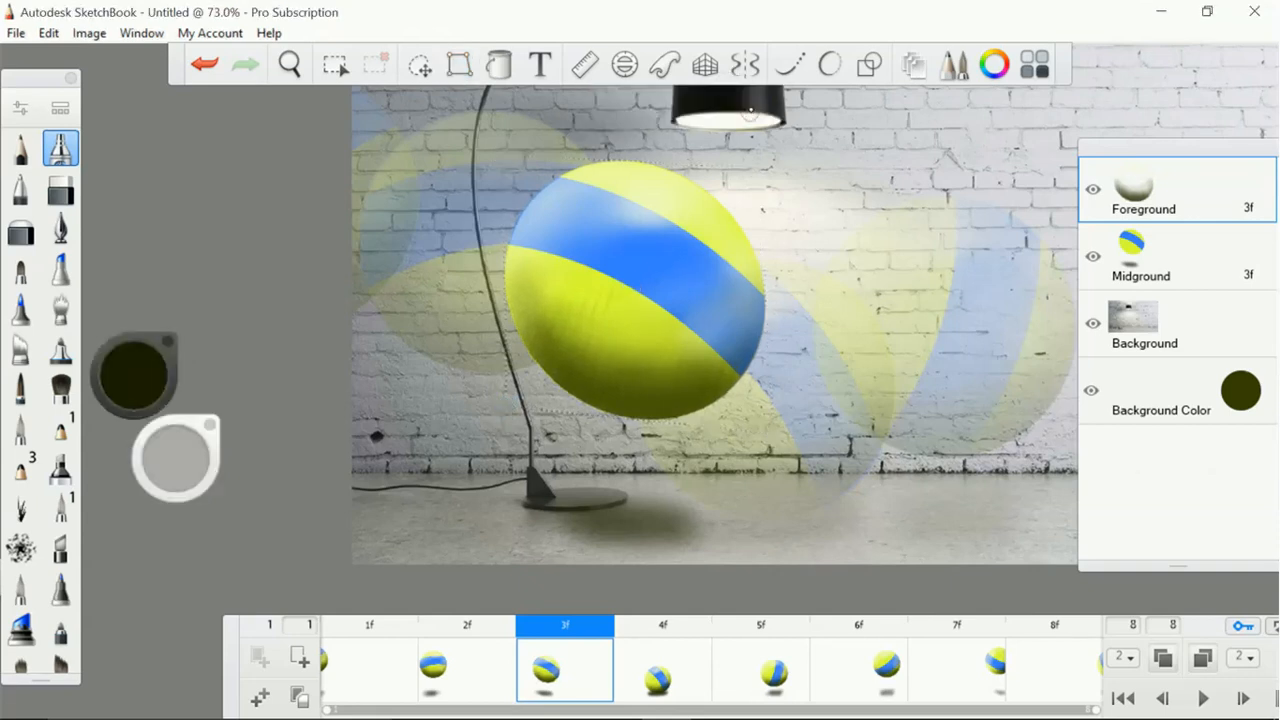
Compare frames 4 and 5, return to frame 4, and start a distort transform on its Midground layer
left_click(670, 678)
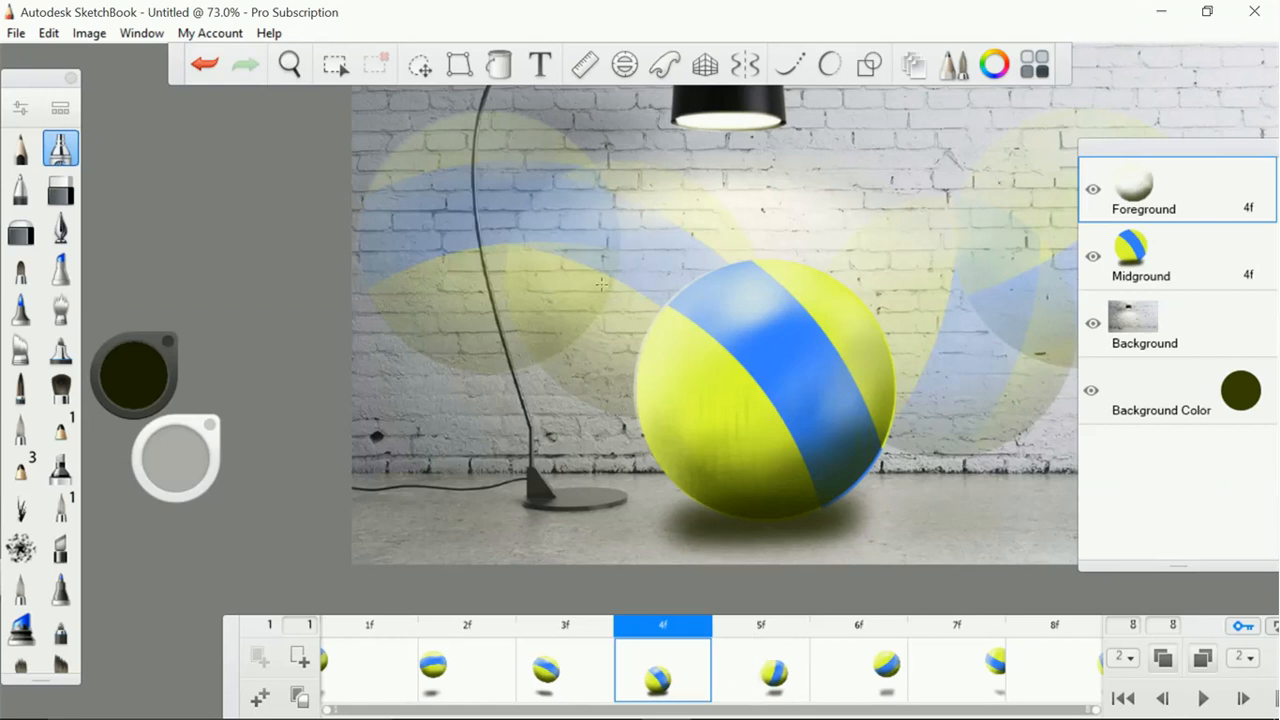
left_click(773, 678)
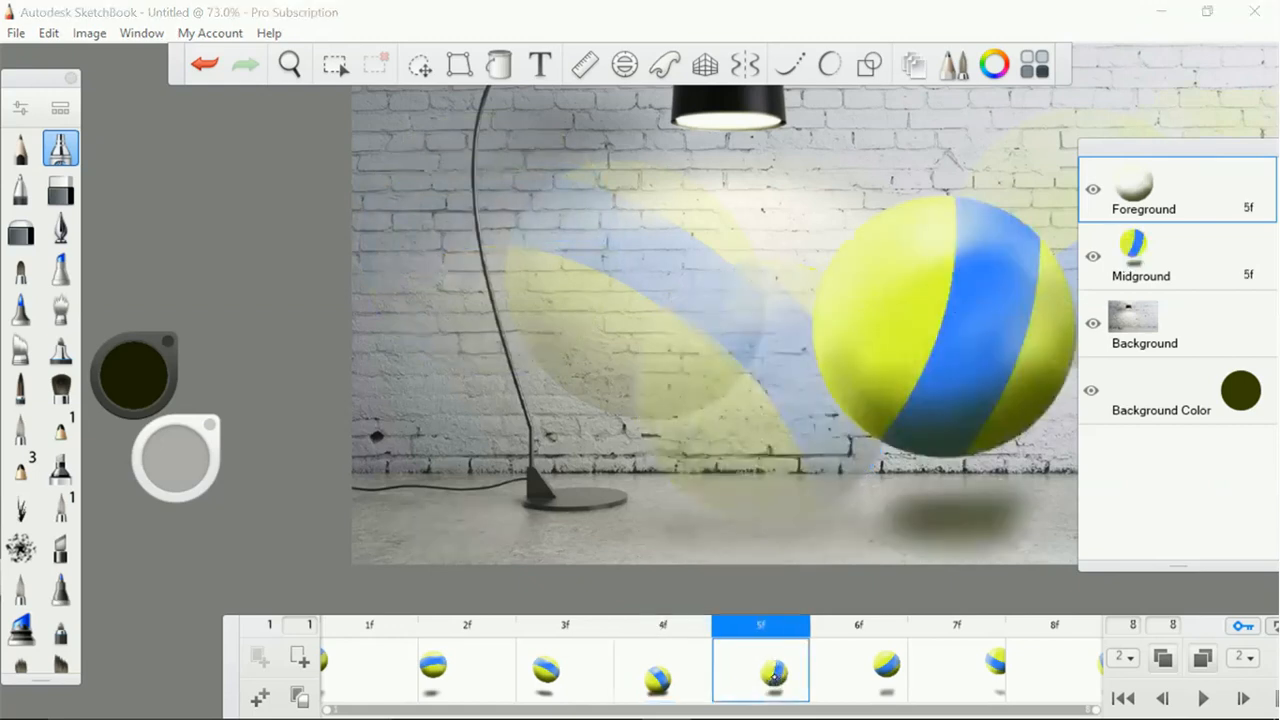
left_click(665, 684)
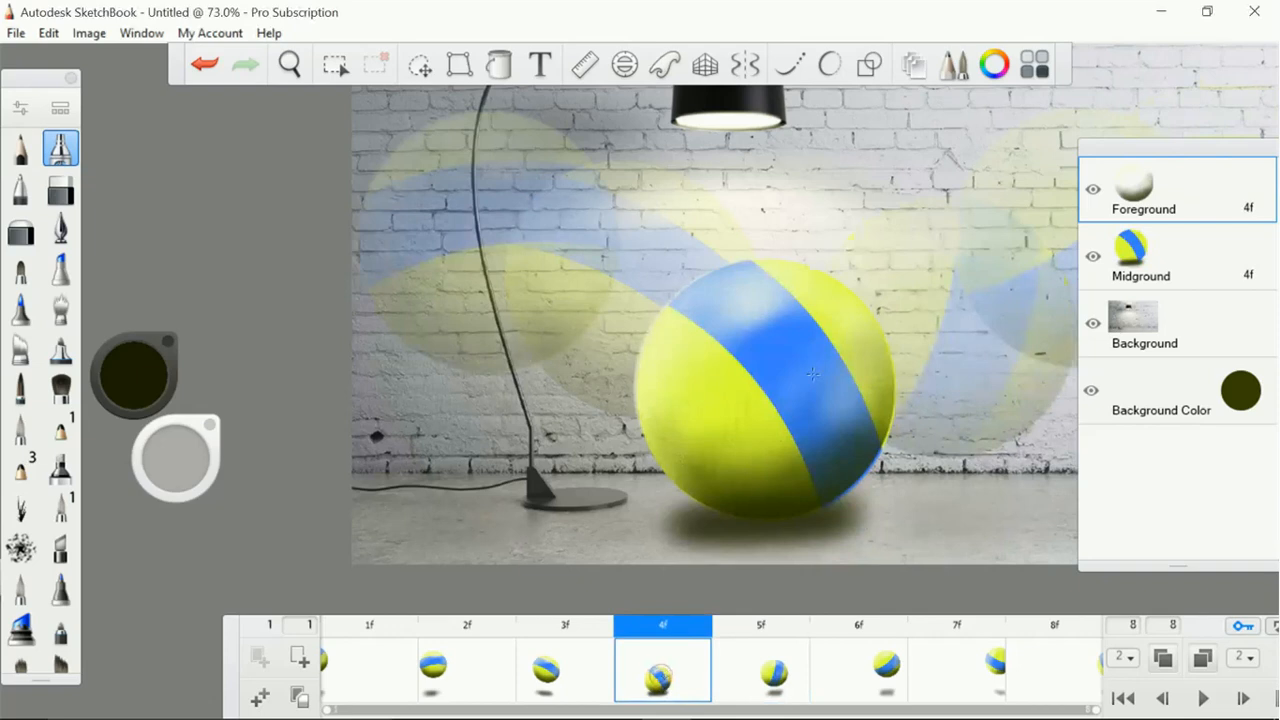
left_click(1155, 246)
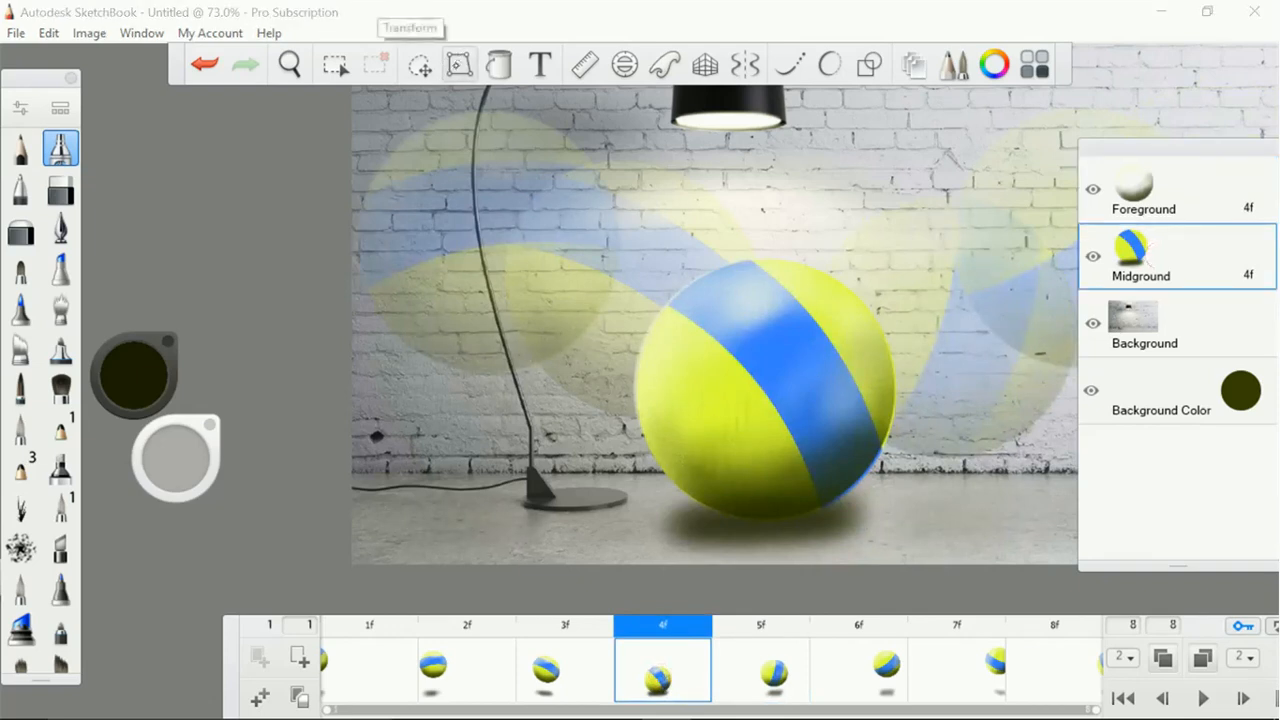
left_click(459, 64)
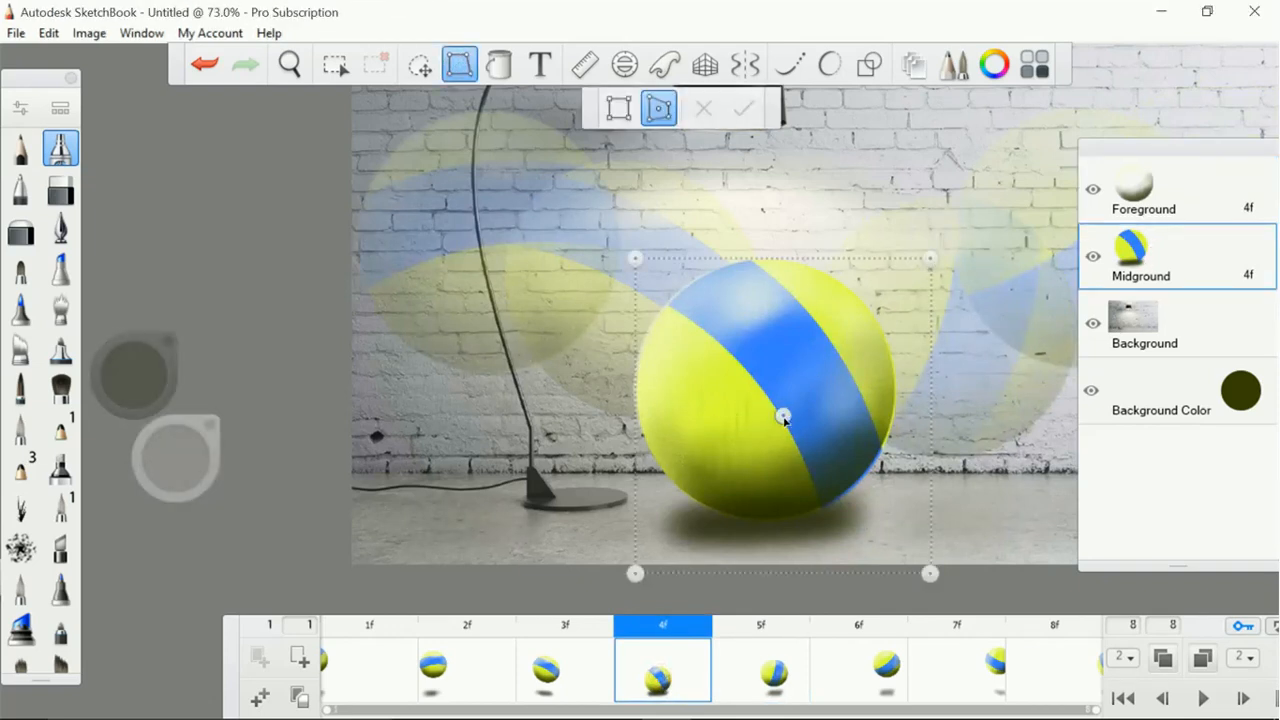
Try shifting the frame 4 distortion's centre point upward and pulling the upper-right corner inward, and undo both changes
mouse_move(785, 420)
left_mouse_down()
mouse_move(780, 429)
mouse_move(783, 380)
mouse_move(788, 402)
left_mouse_up()
left_click_drag(929, 259, 912, 284)
left_click(203, 65)
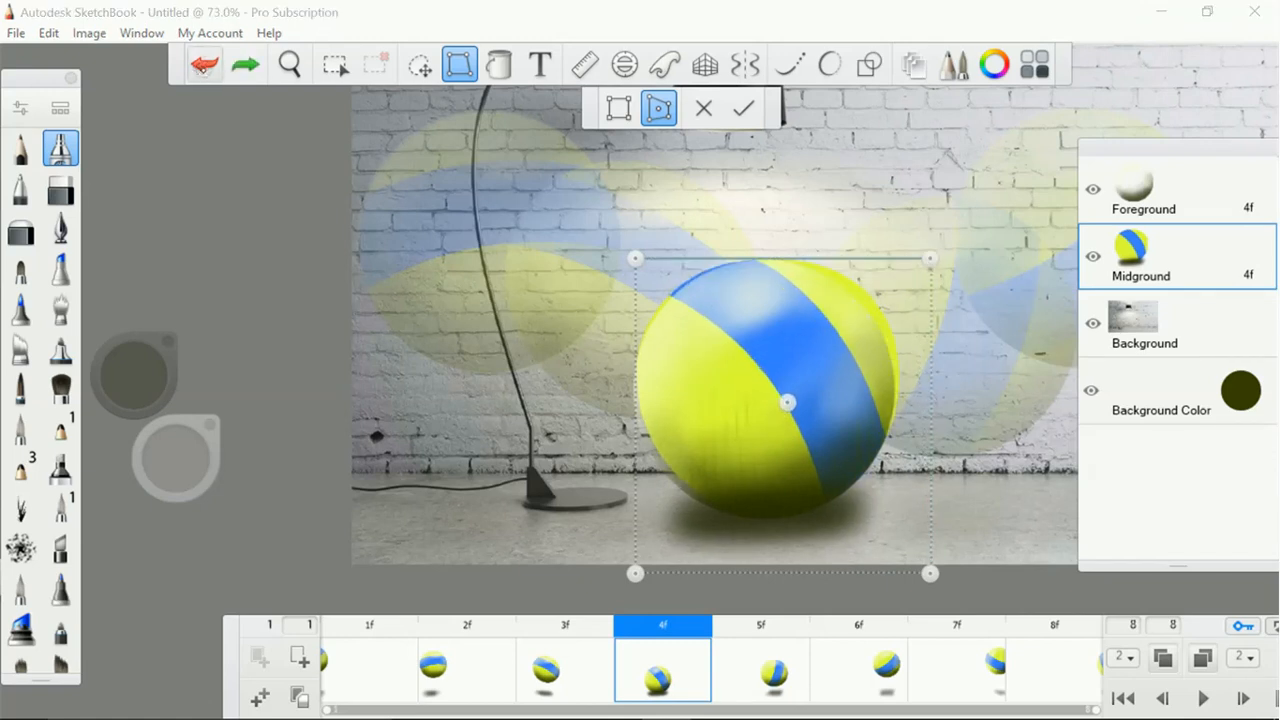
left_click(203, 65)
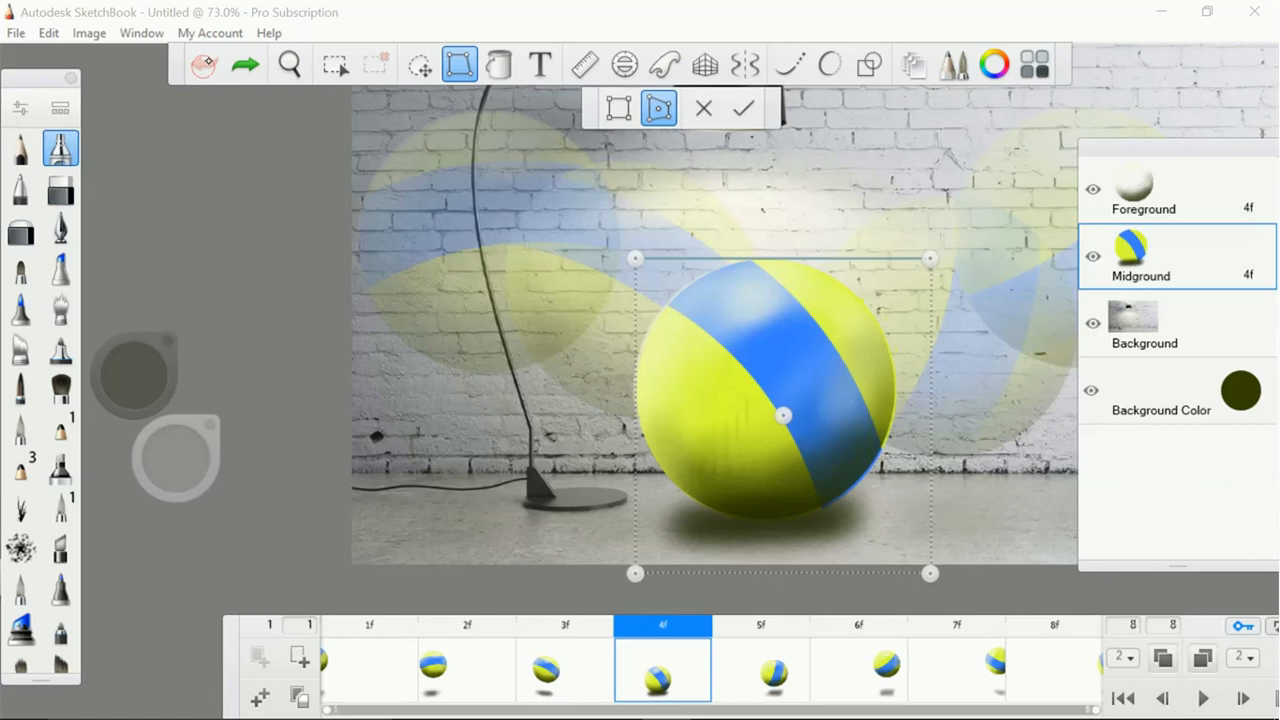
Squash the Midground ball in frame 4 by lowering its upper corners and spreading its lower corners outward, and apply the distortion
left_click_drag(929, 260, 914, 283)
mouse_move(636, 259)
left_mouse_down()
mouse_move(657, 271)
mouse_move(646, 284)
left_mouse_up()
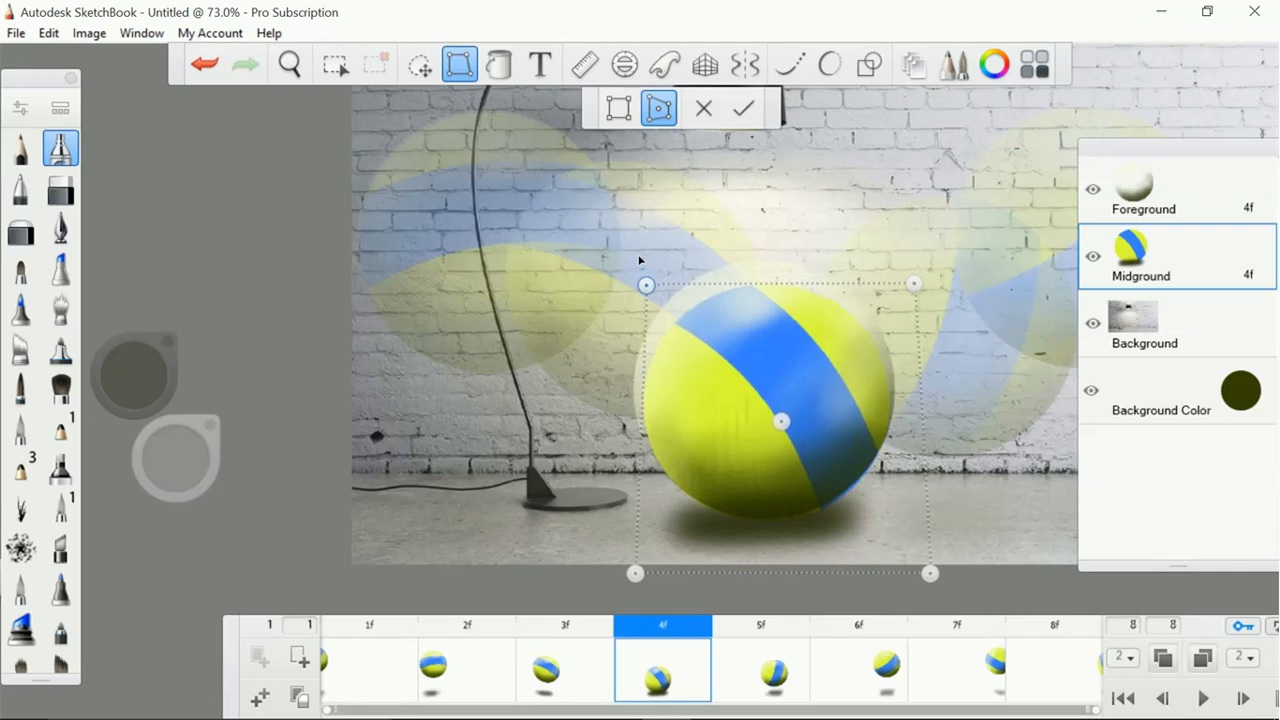
left_click_drag(912, 286, 912, 291)
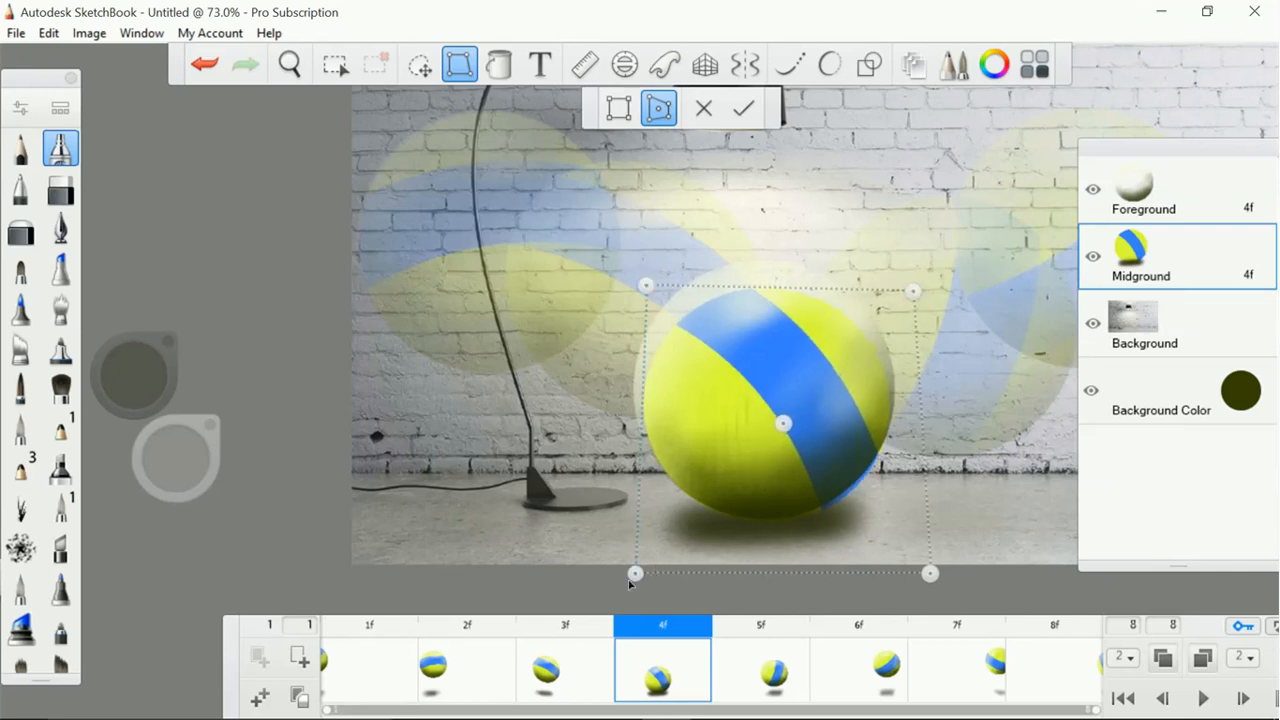
left_click_drag(632, 578, 612, 570)
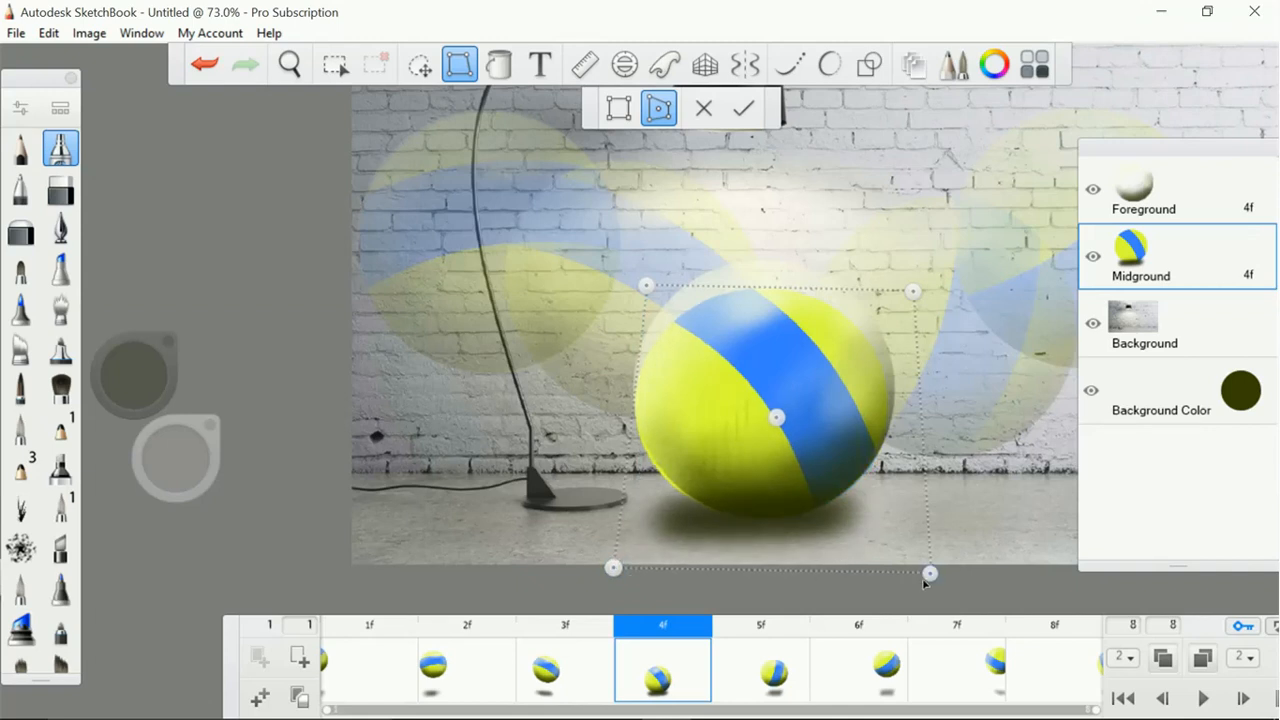
left_click_drag(928, 576, 958, 572)
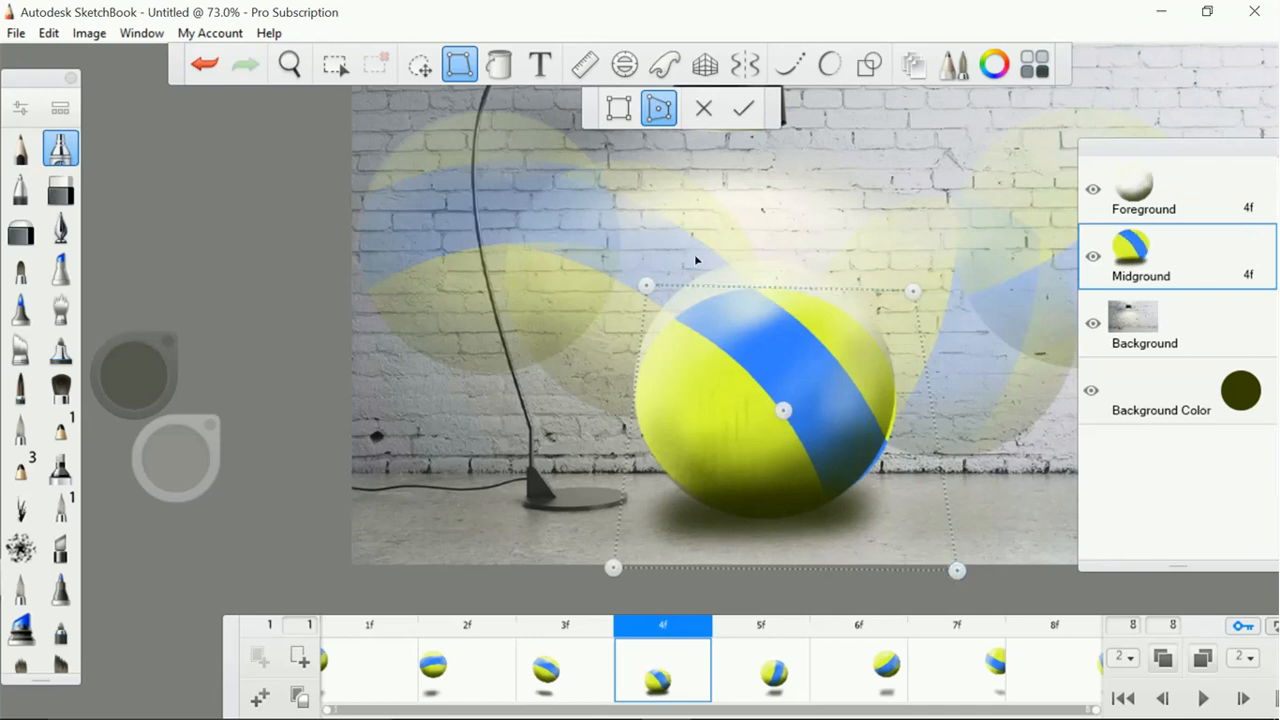
left_click_drag(647, 290, 649, 293)
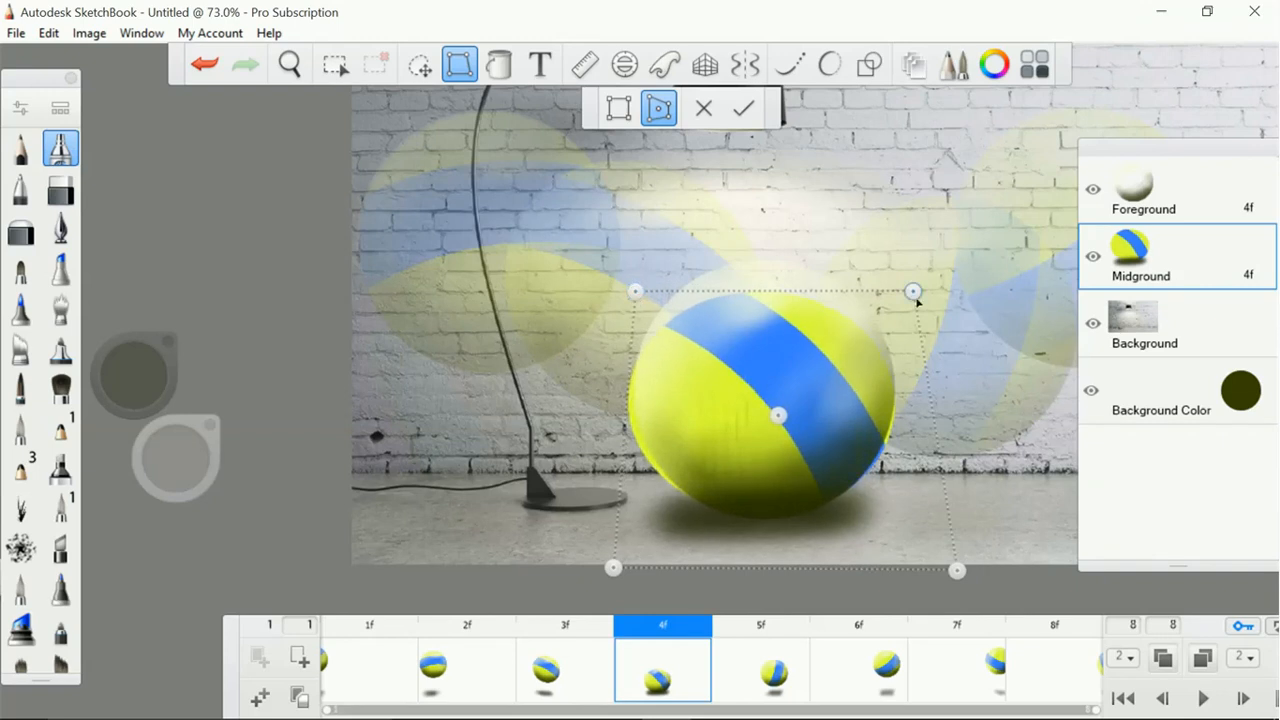
left_click_drag(912, 292, 914, 285)
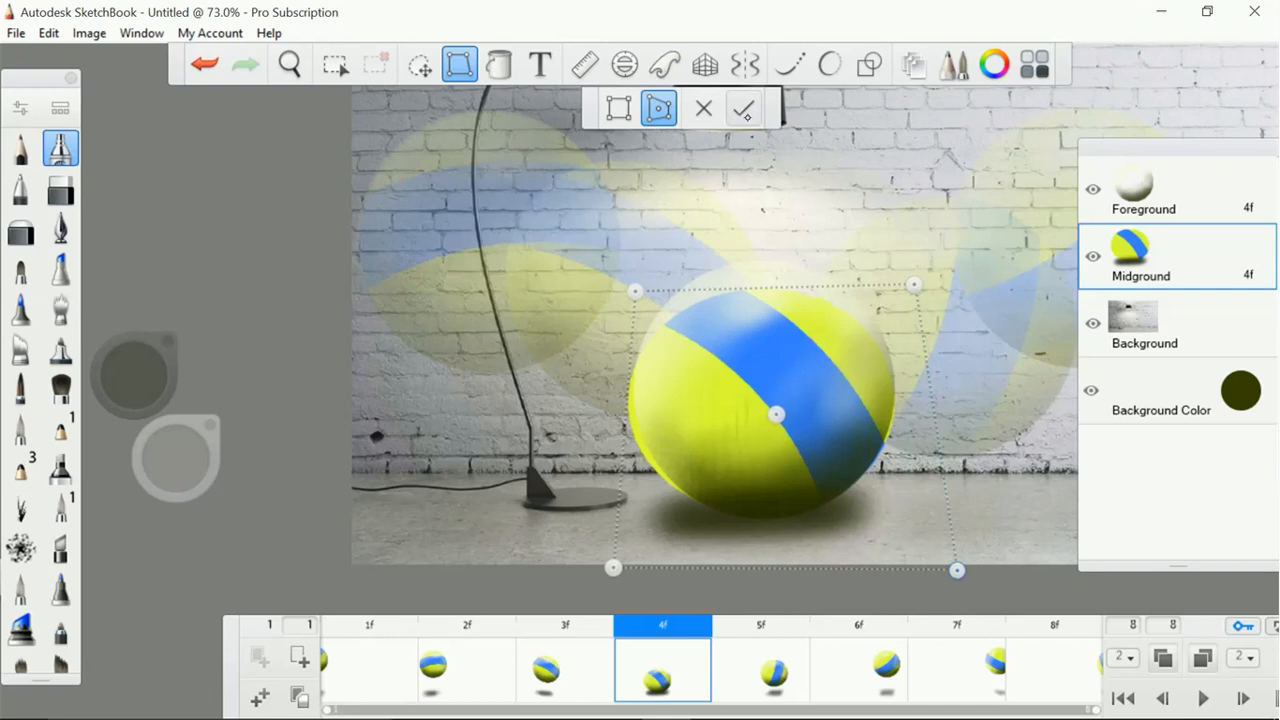
left_click(743, 108)
Distort the Foreground shading in frame 4 to fit the squashed ball, undoing an accidental rotation along the way, and apply it
left_click(1165, 189)
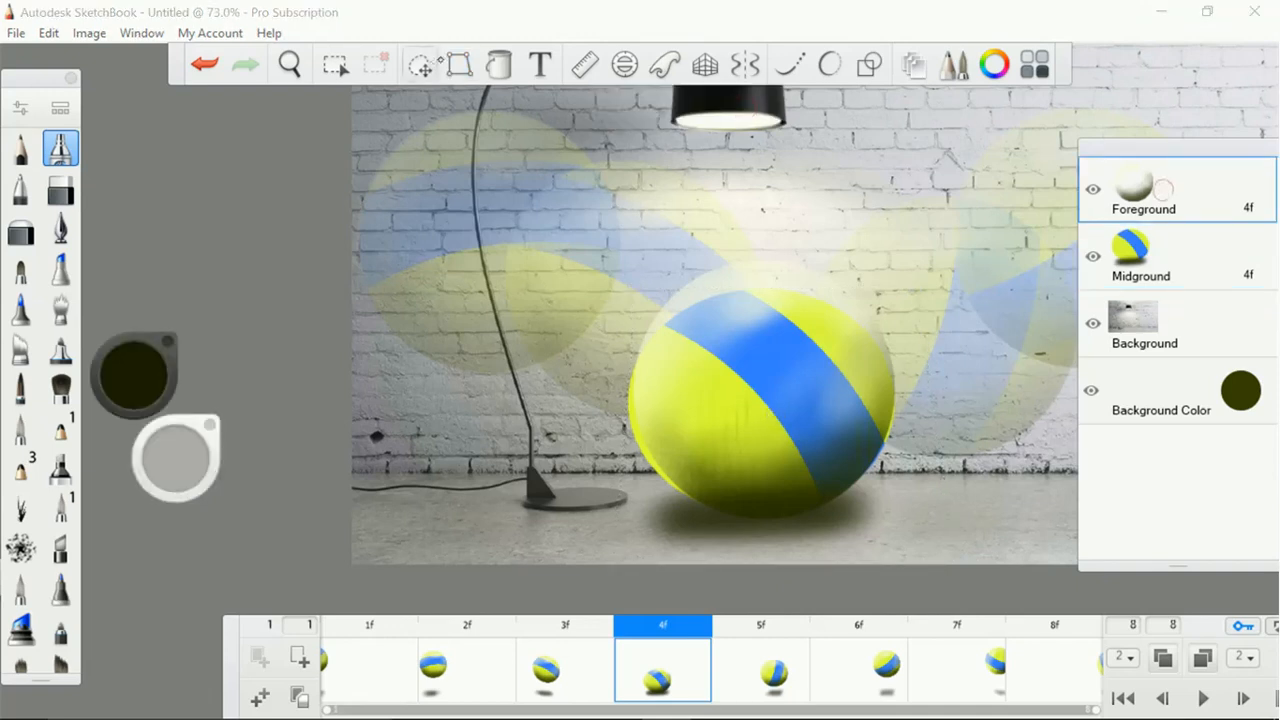
left_click(459, 64)
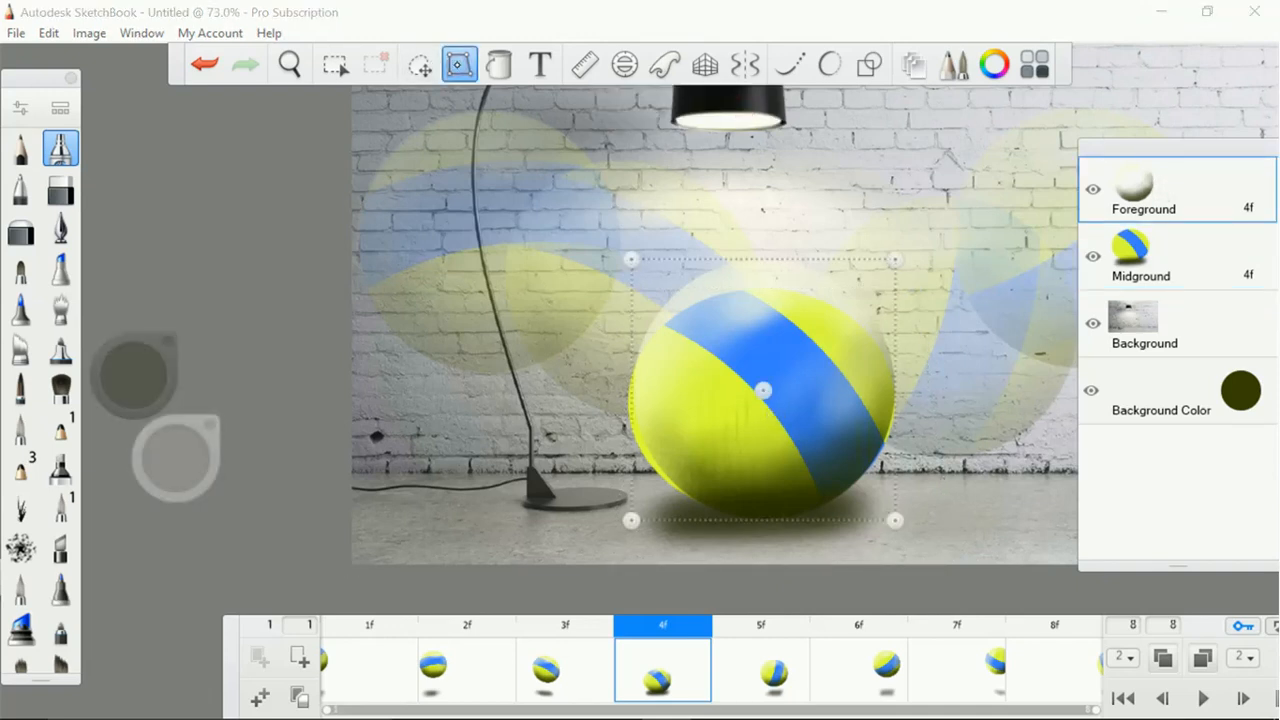
mouse_move(763, 520)
left_mouse_down()
mouse_move(781, 533)
mouse_move(776, 524)
left_mouse_up()
left_click_drag(642, 525, 640, 526)
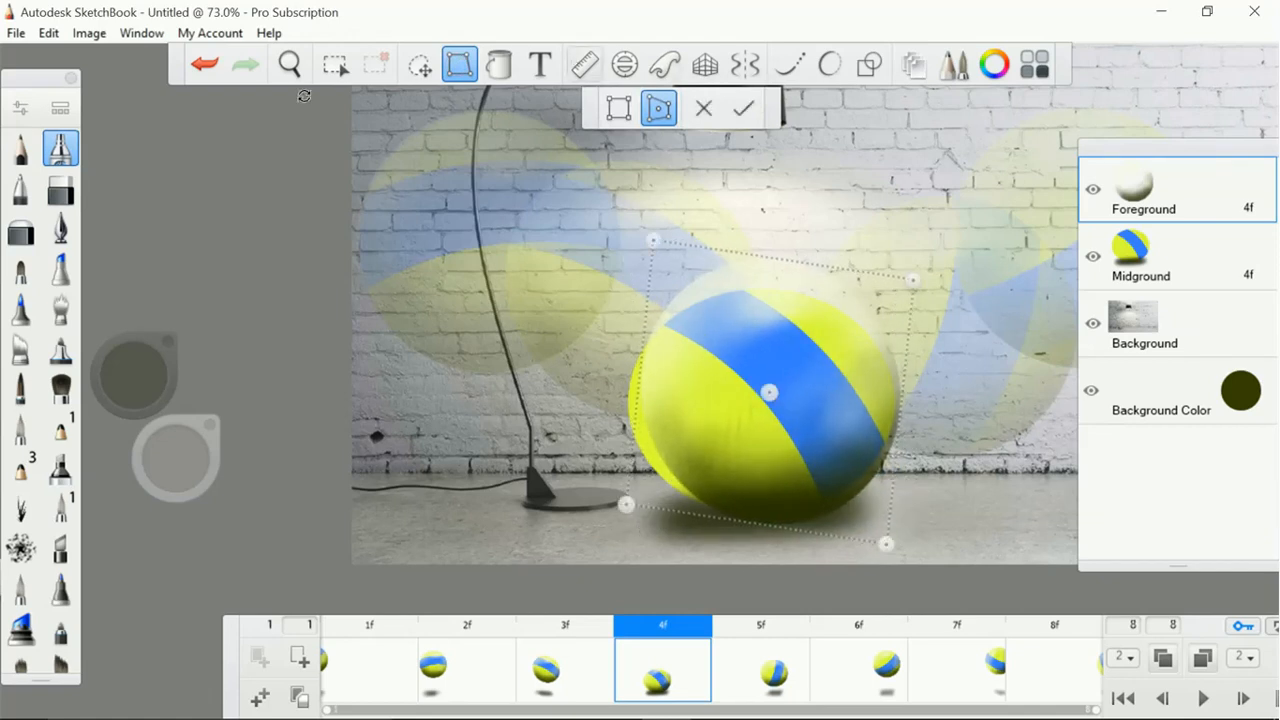
left_click(204, 63)
left_click_drag(644, 525, 615, 525)
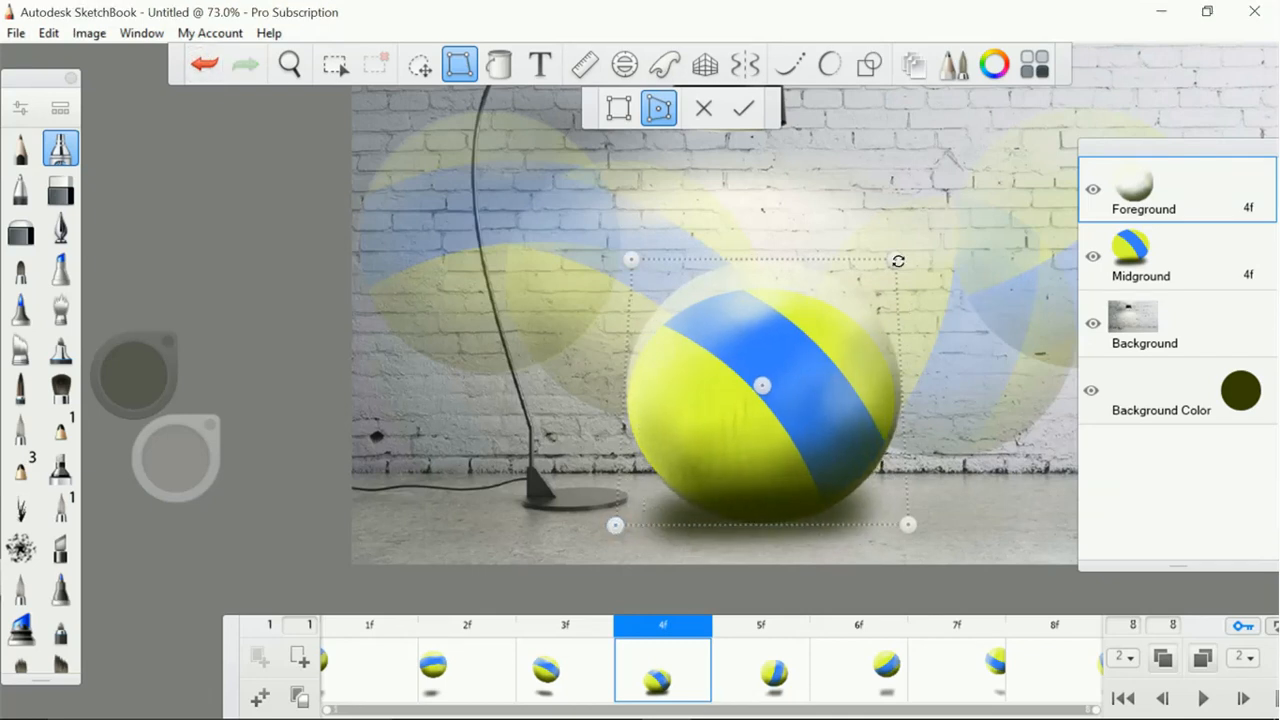
left_click_drag(895, 260, 882, 287)
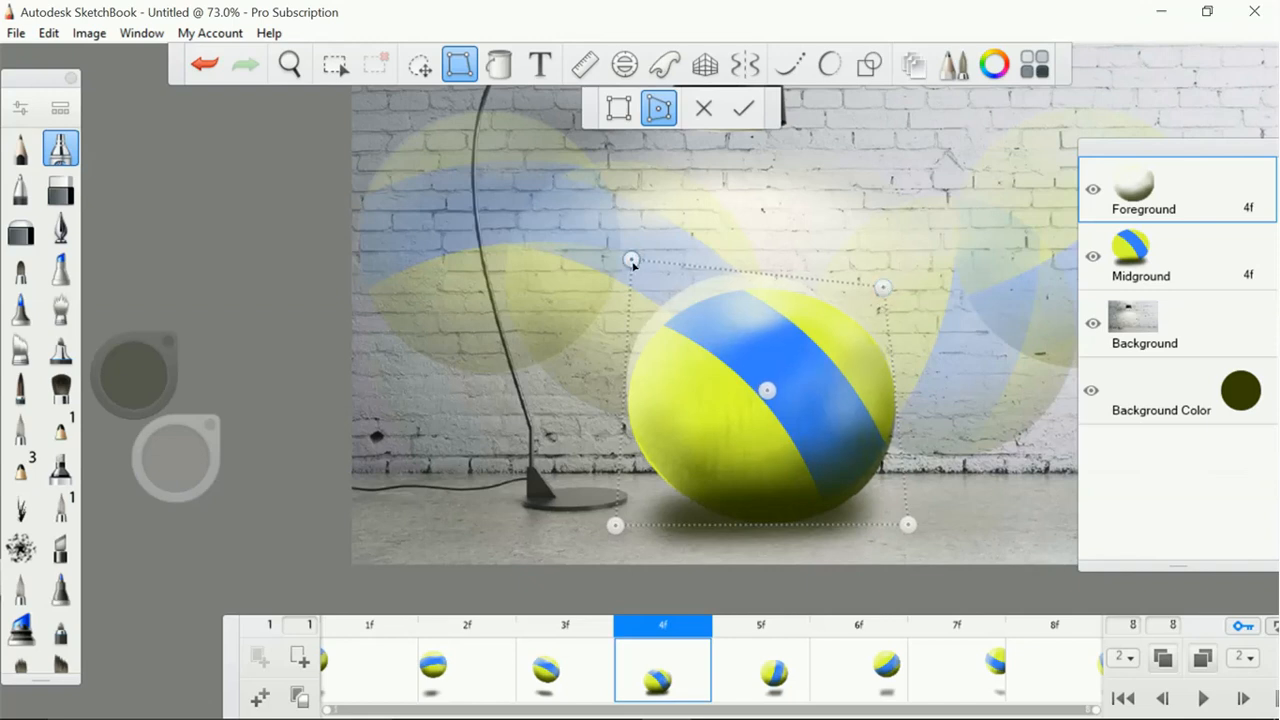
mouse_move(631, 260)
left_mouse_down()
mouse_move(640, 284)
mouse_move(633, 266)
left_mouse_up()
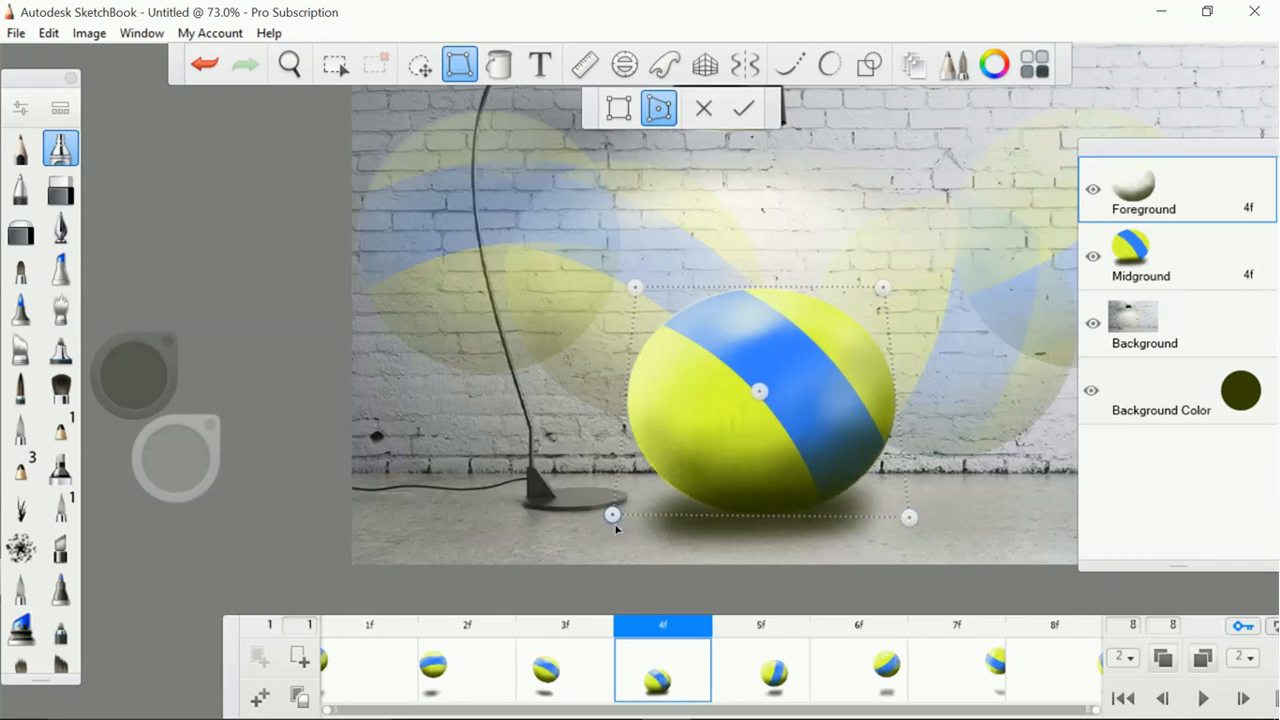
left_click(748, 109)
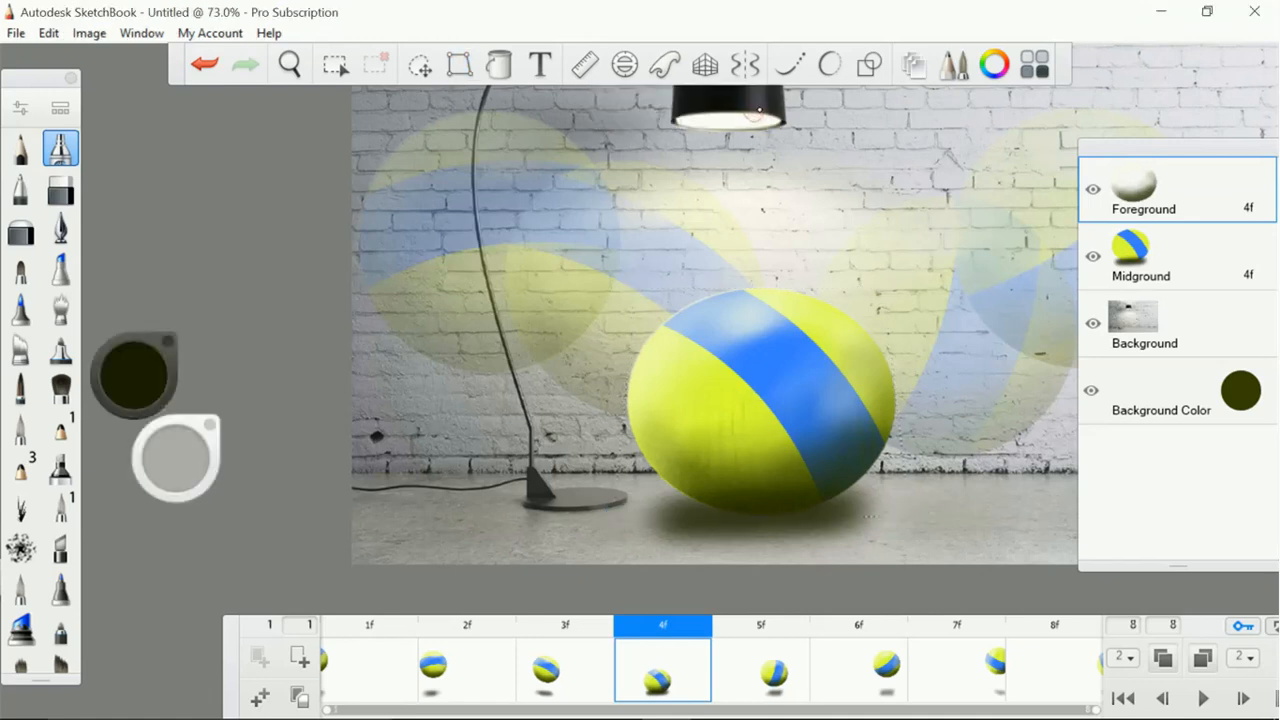
Stretch the Midground ball in frame 5 diagonally toward the upper right by distorting its bounding corners, and apply it
left_click(778, 656)
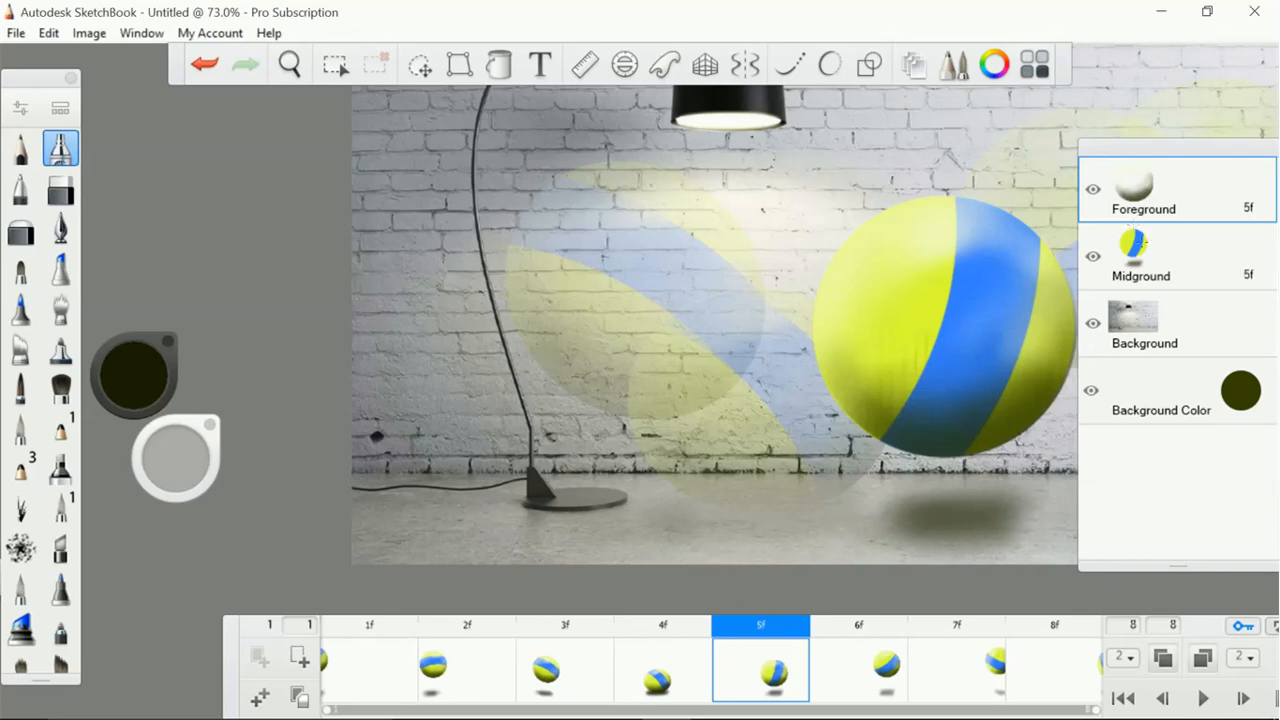
left_click(460, 64)
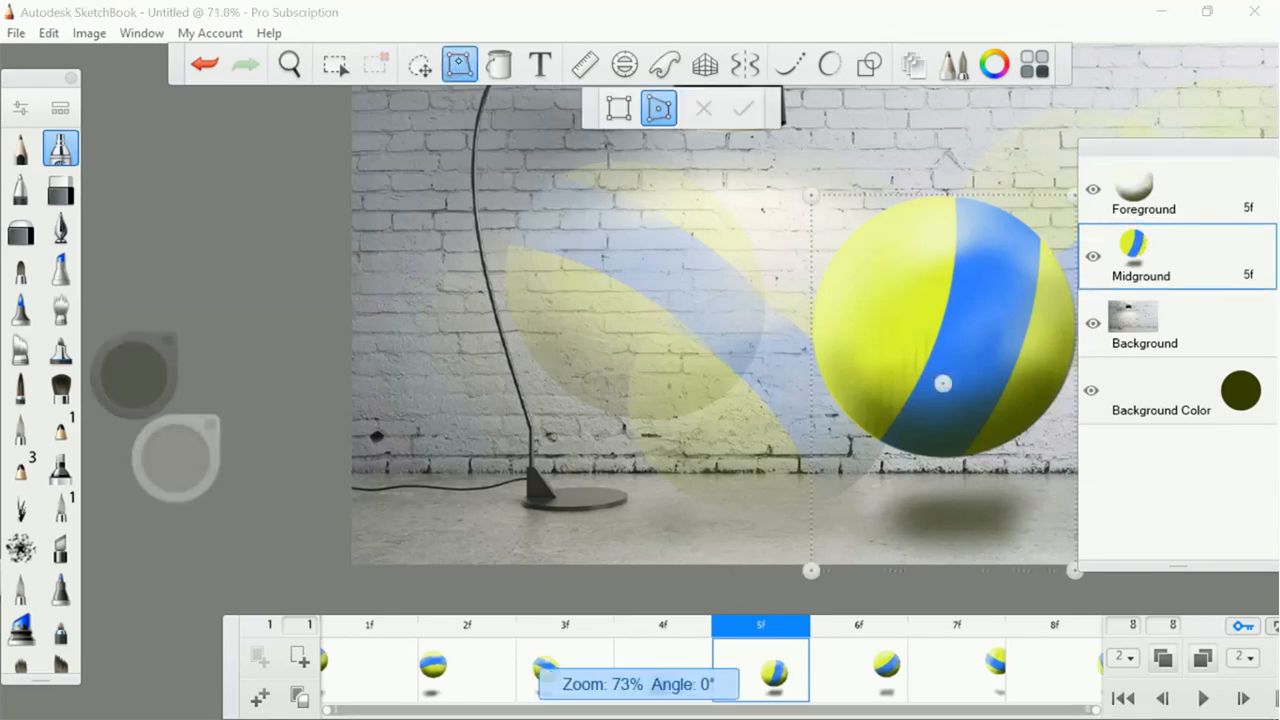
scroll(815, 370, "up", 1)
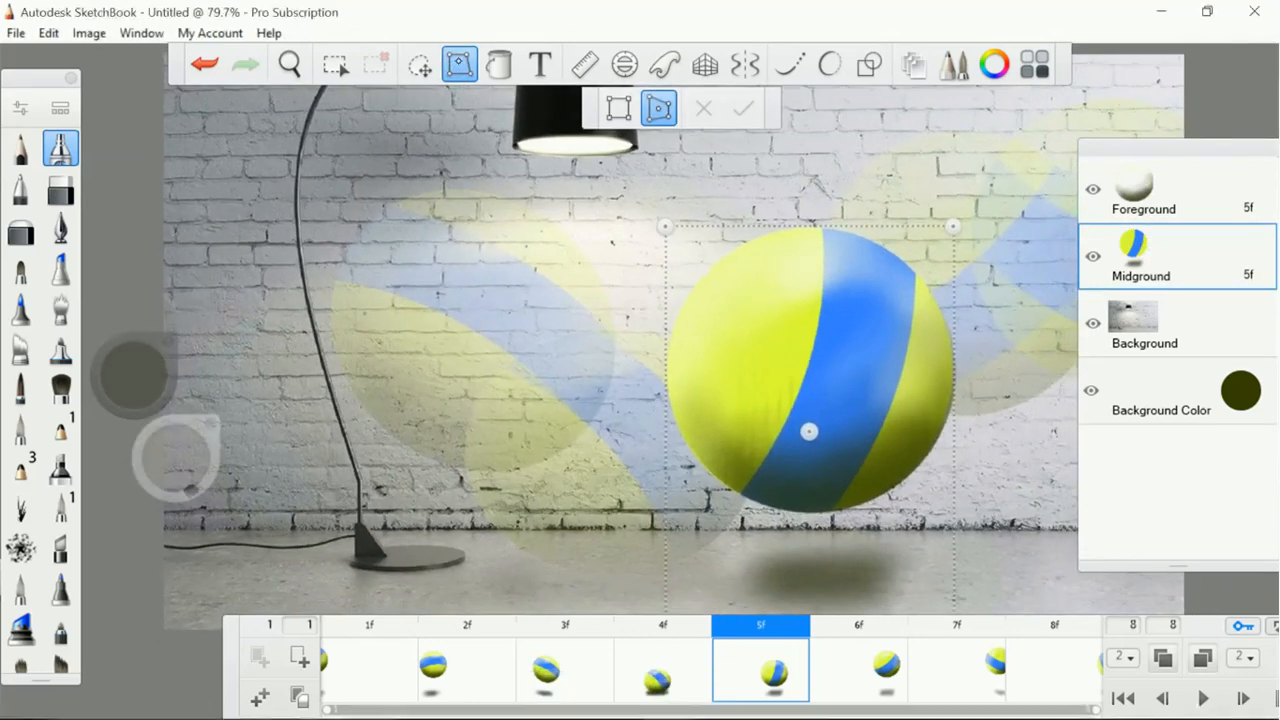
scroll(815, 370, "down", 1)
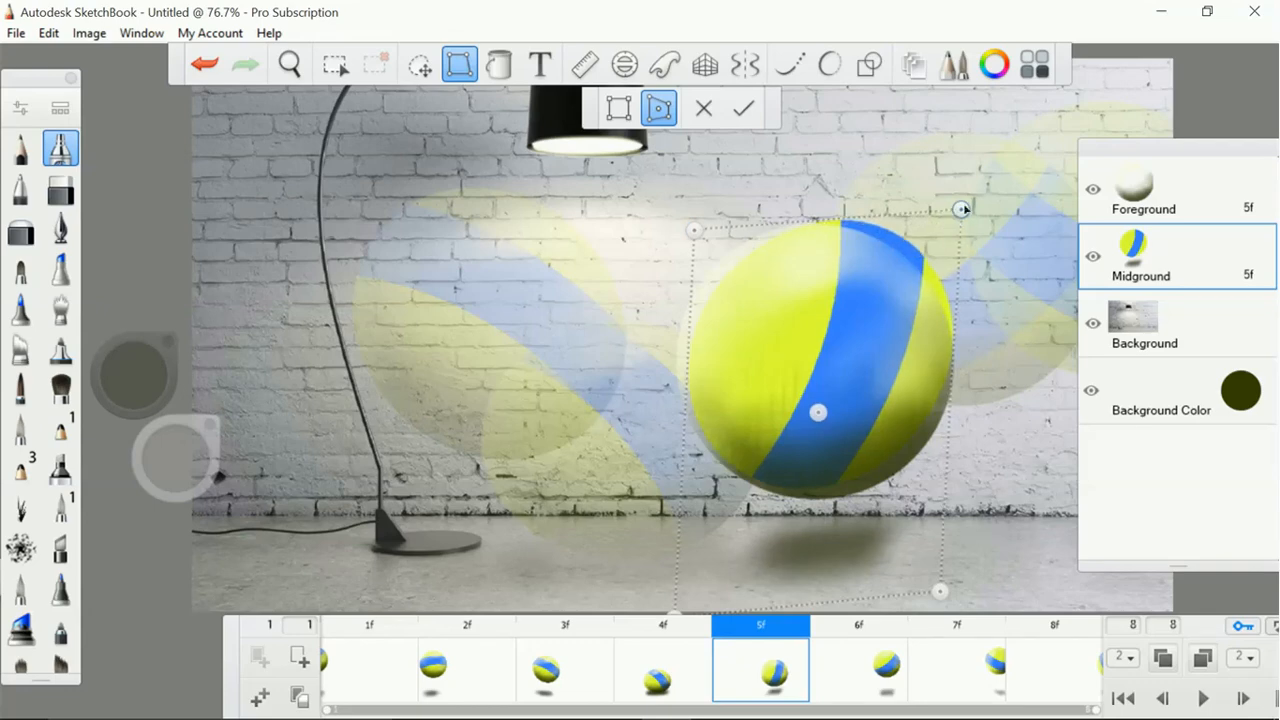
left_click(743, 108)
Distort the Foreground shading in frame 5 to match the diagonally stretched ball, and apply it
left_click(1152, 182)
left_click(461, 66)
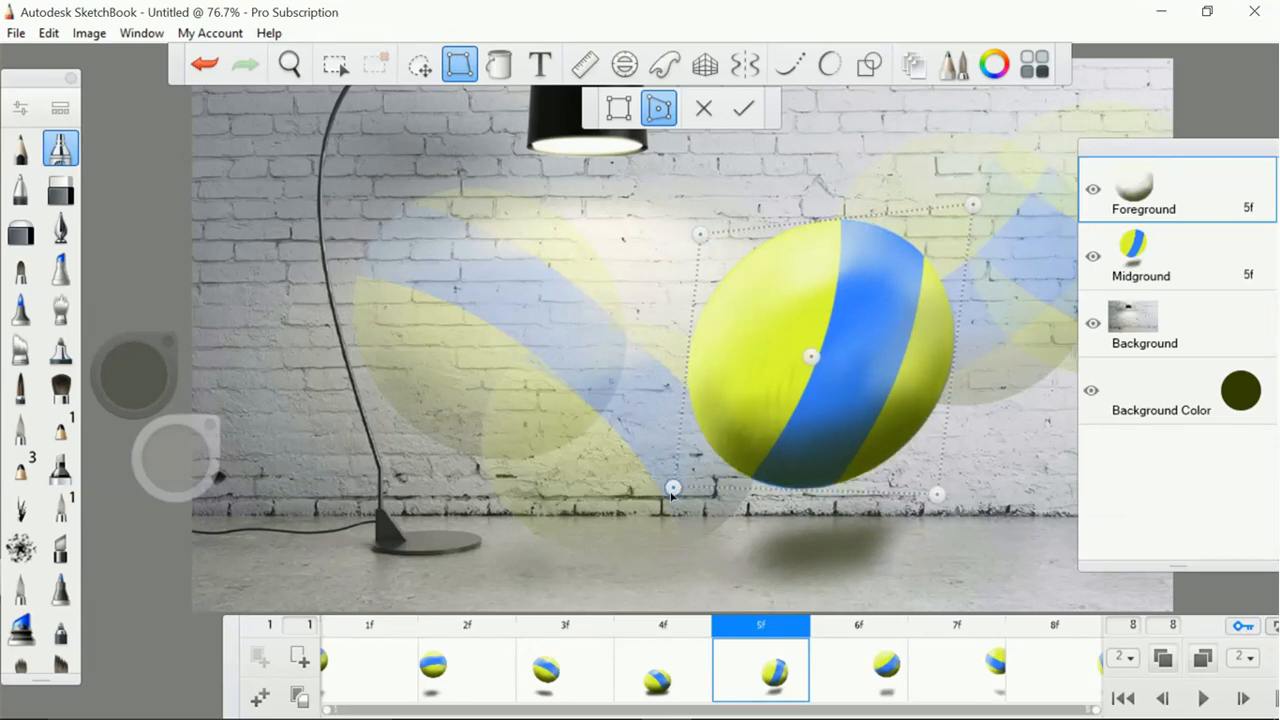
left_click(745, 109)
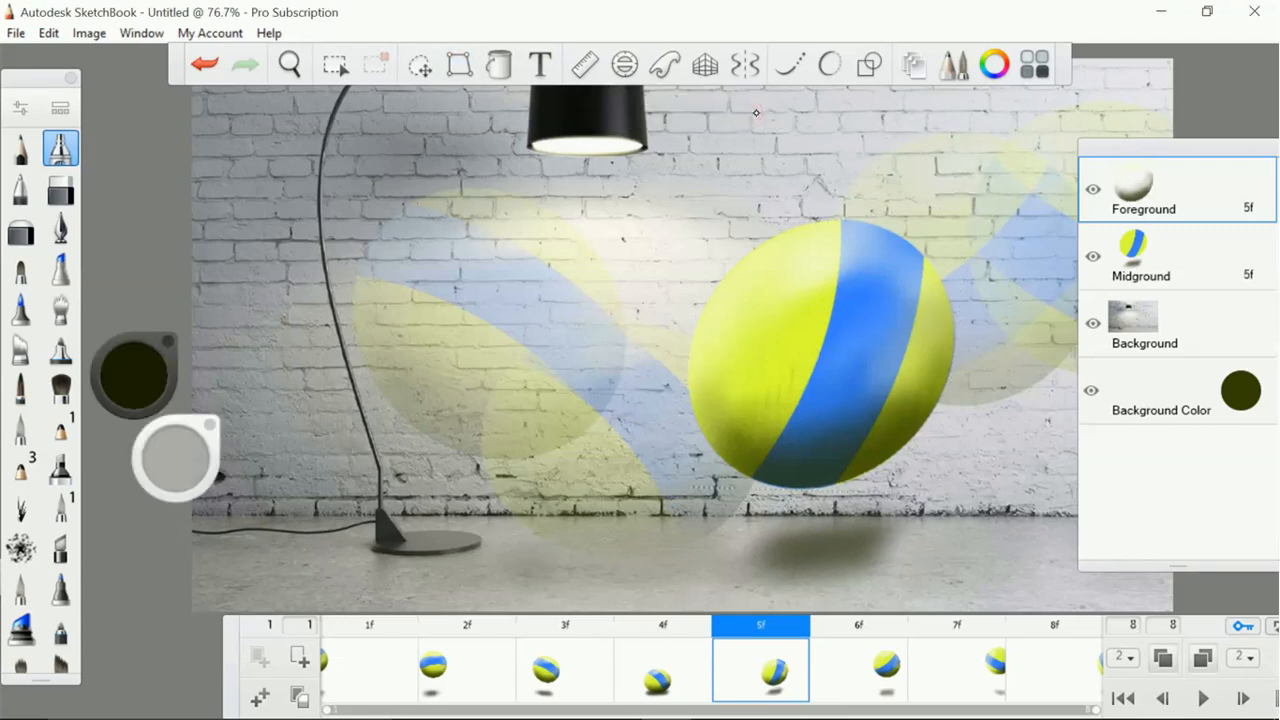
Play the animation to check the squash and stretch in frames 3 to 5
scroll(756, 113, "down", 3)
scroll(756, 113, "up", 2)
scroll(756, 113, "up", 1)
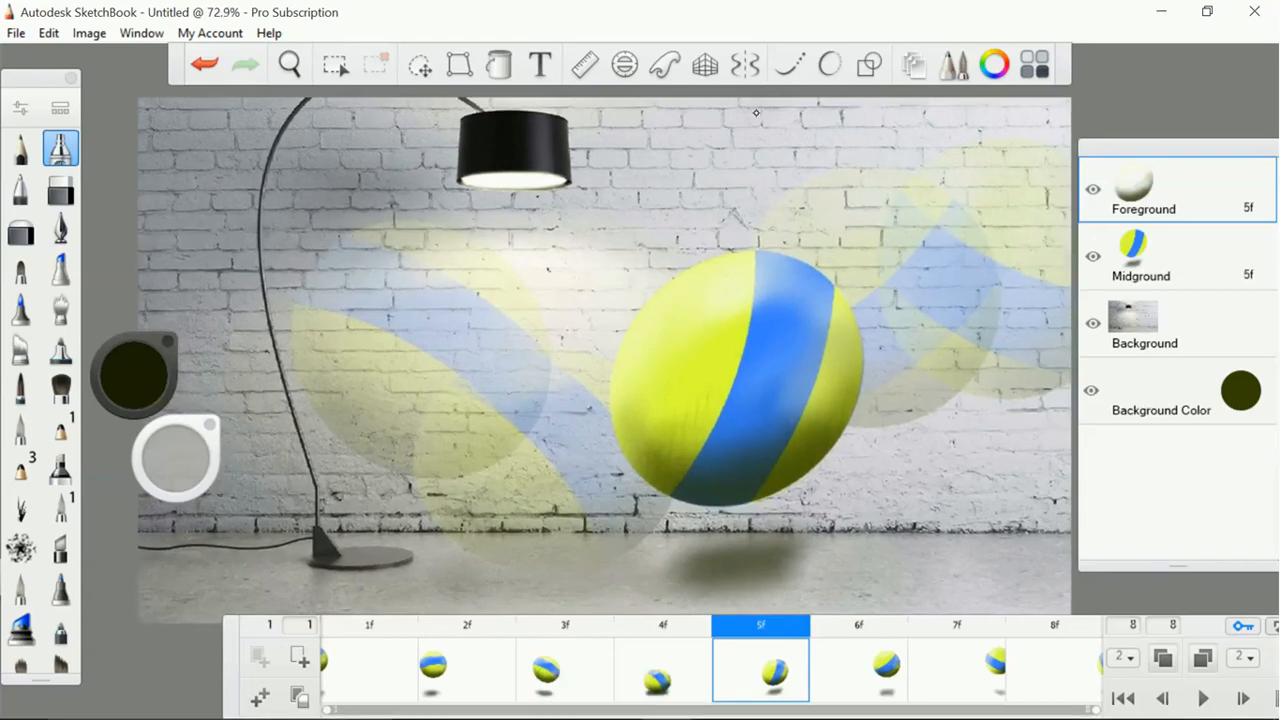
left_click(1192, 688)
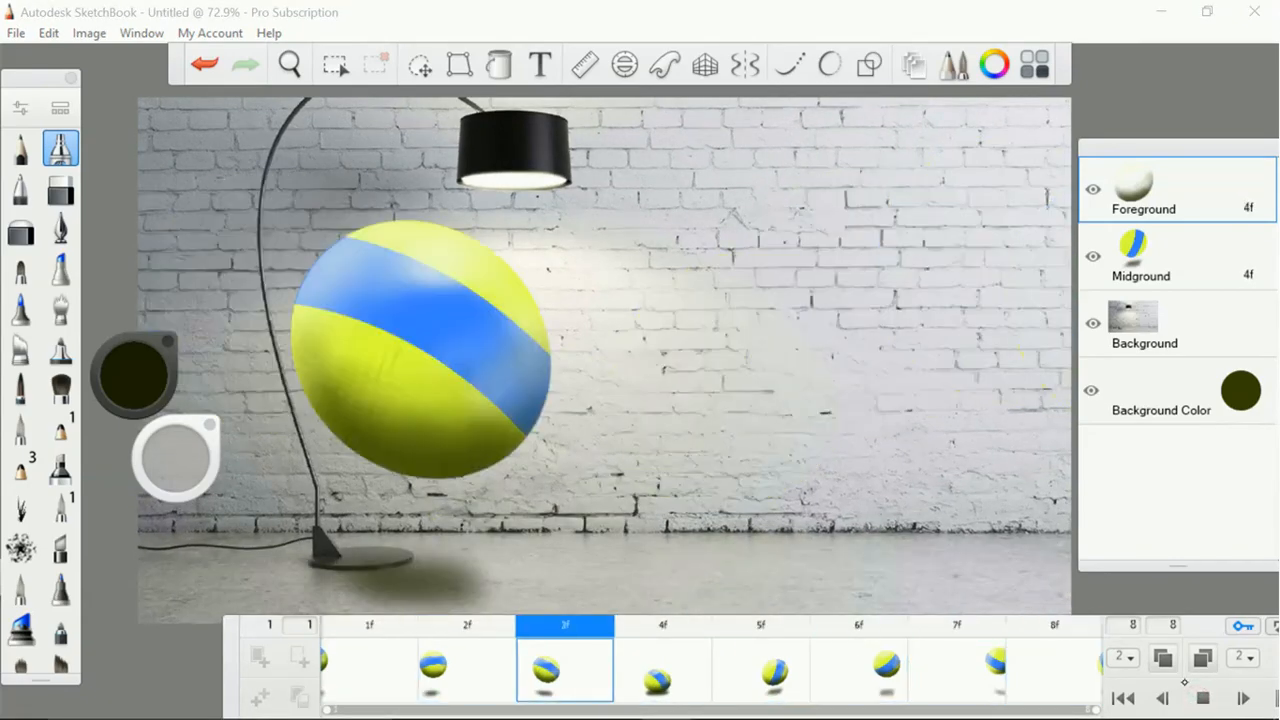